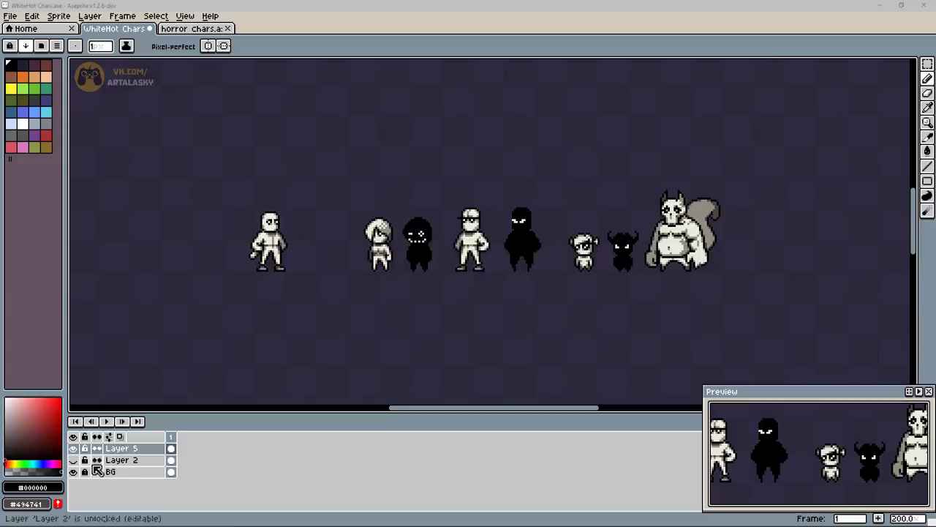
Step: Rename the character layer to Characters and add a new empty layer above it
{"action": "key", "text": "shift+p"}
{"action": "key", "text": "BackSpace"}
{"action": "type", "text": "Characters"}
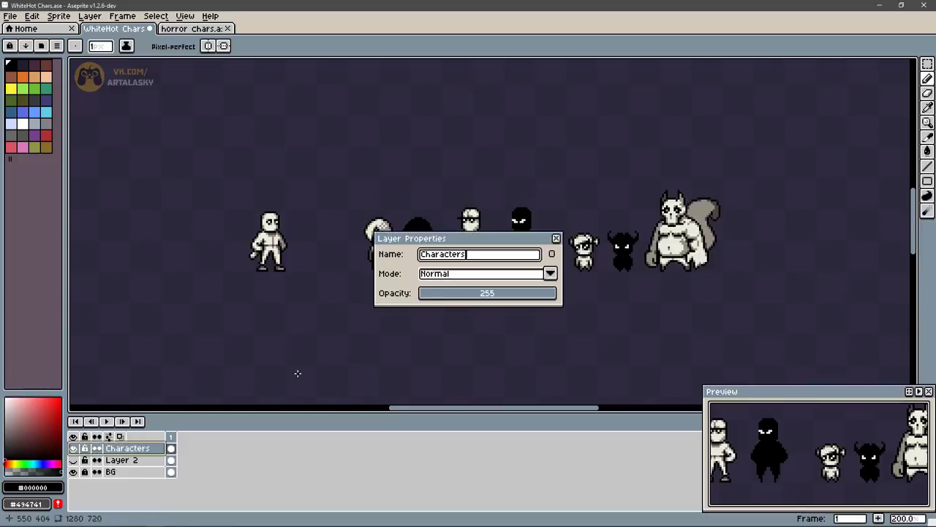
{"action": "key", "text": "Return"}
{"action": "key", "text": "shift+n"}
Step: With Pixel-perfect on, draw a vertical line with a top hook pixel beside the first character
{"action": "left_click_drag", "start_coordinate": [525, 292], "coordinate": [674, 311]}
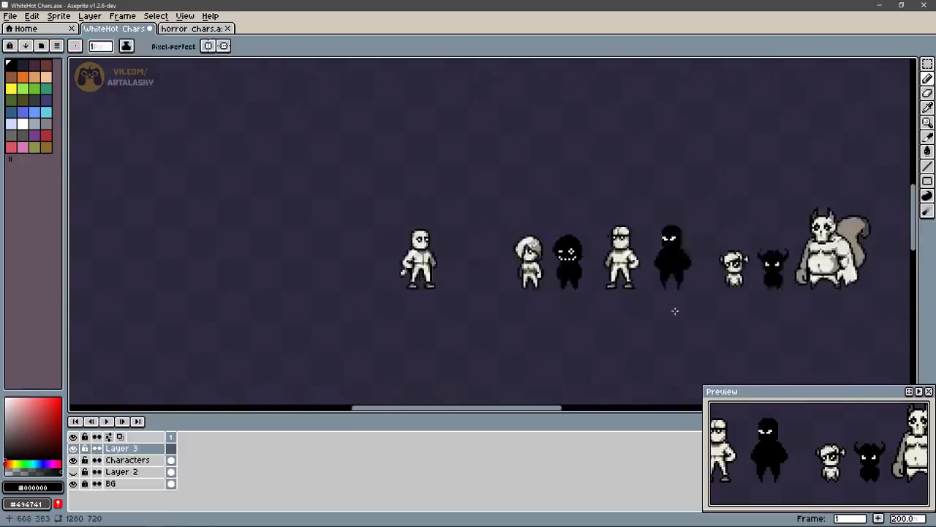
{"action": "scroll", "coordinate": [343, 267], "scroll_direction": "up", "scroll_amount": 2}
{"action": "left_click", "coordinate": [144, 46]}
{"action": "left_click_drag", "start_coordinate": [551, 309], "coordinate": [552, 183]}
{"action": "left_click", "coordinate": [545, 178]}
{"action": "scroll", "coordinate": [545, 220], "scroll_direction": "up", "scroll_amount": 3}
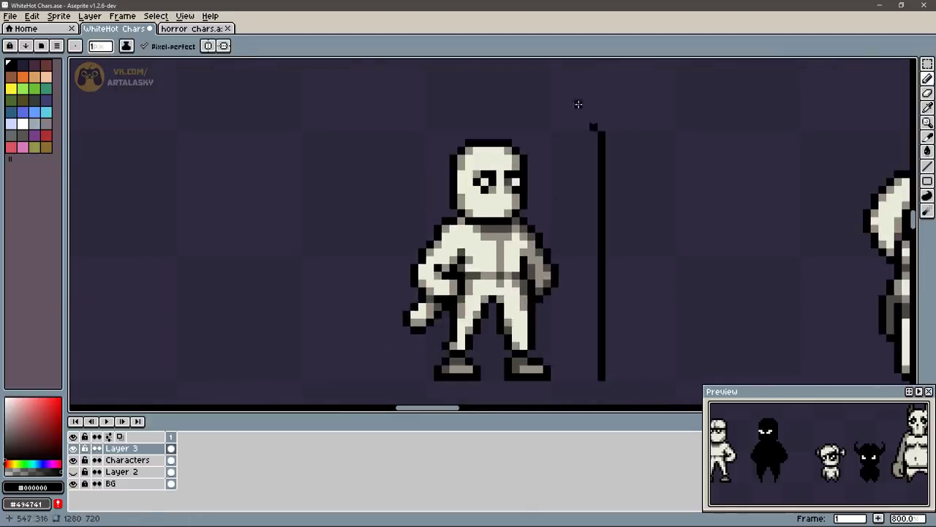
Step: Draw the outer and inner black arch lines around the first pale character
{"action": "left_click", "coordinate": [563, 95], "text": "shift"}
{"action": "left_click_drag", "start_coordinate": [577, 105], "coordinate": [395, 104]}
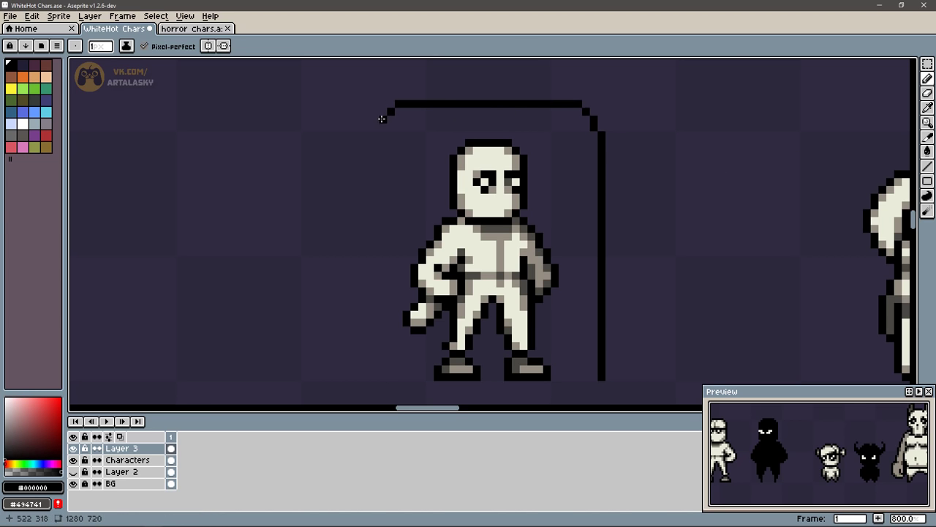
{"action": "left_click_drag", "start_coordinate": [382, 144], "coordinate": [376, 377]}
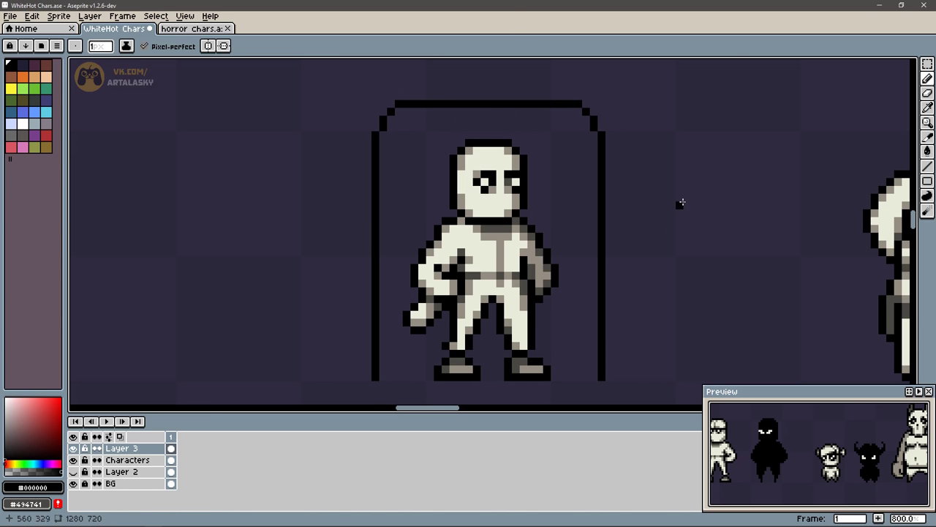
{"action": "left_click_drag", "start_coordinate": [680, 203], "coordinate": [658, 207]}
{"action": "mouse_move", "coordinate": [558, 379]}
{"action": "left_mouse_down"}
{"action": "mouse_move", "coordinate": [550, 140]}
{"action": "mouse_move", "coordinate": [405, 130]}
{"action": "mouse_move", "coordinate": [404, 354]}
{"action": "left_mouse_up"}
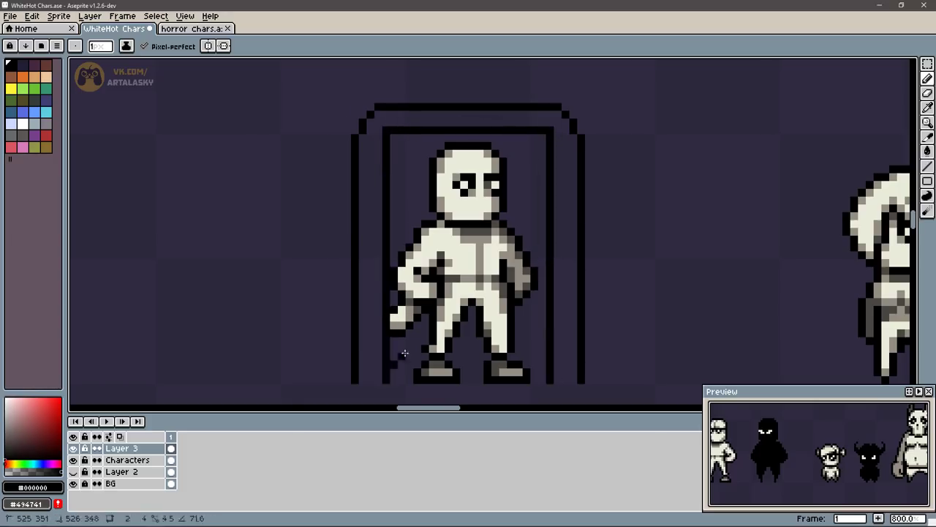
Step: Raise the top part of the arch about 24 pixels
{"action": "key", "text": "m"}
{"action": "left_click_drag", "start_coordinate": [330, 87], "coordinate": [613, 210]}
{"action": "left_click_drag", "start_coordinate": [589, 198], "coordinate": [589, 180]}
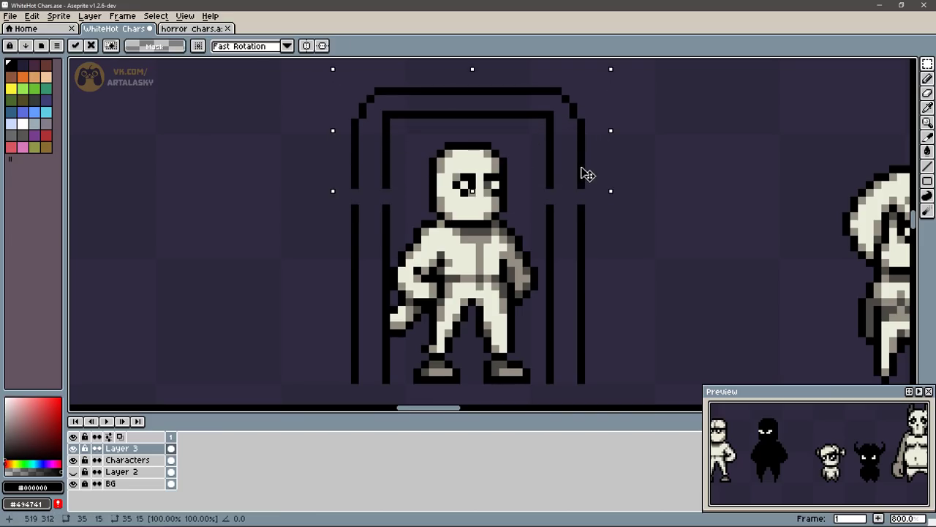
{"action": "key", "text": "b"}
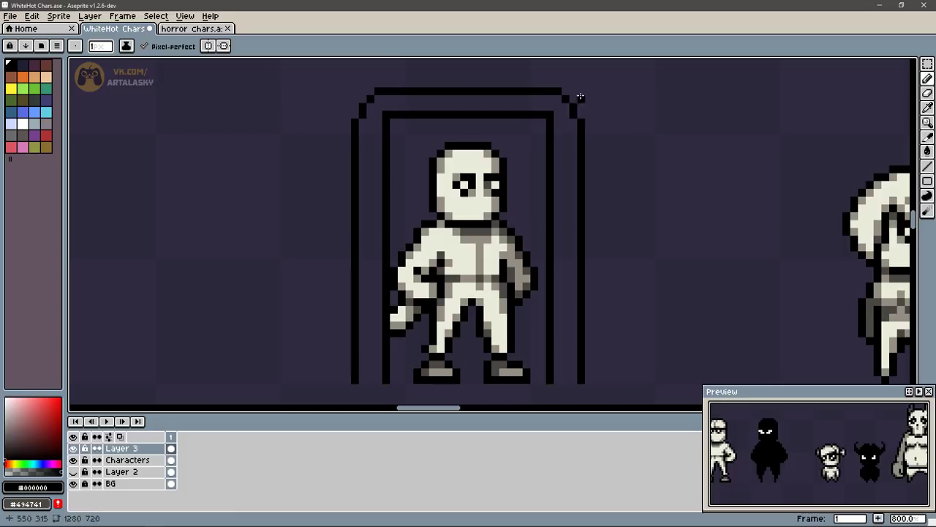
Step: Reshape the arch's upper-left corner step and add a black row along the inner arch top
{"action": "key", "text": "e"}
{"action": "left_click_drag", "start_coordinate": [366, 106], "coordinate": [362, 92]}
{"action": "key", "text": "b"}
{"action": "key", "text": "e"}
{"action": "key", "text": "b"}
{"action": "left_click", "coordinate": [362, 98]}
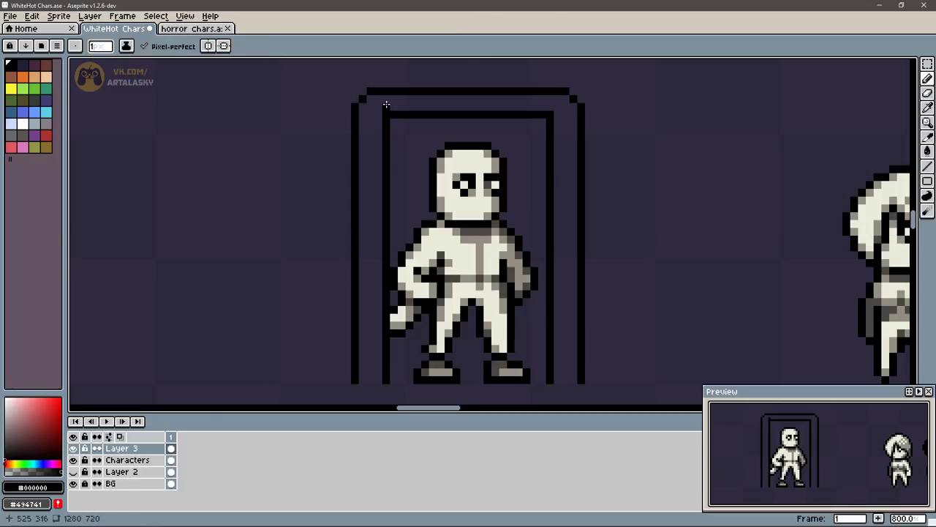
{"action": "key", "text": "e"}
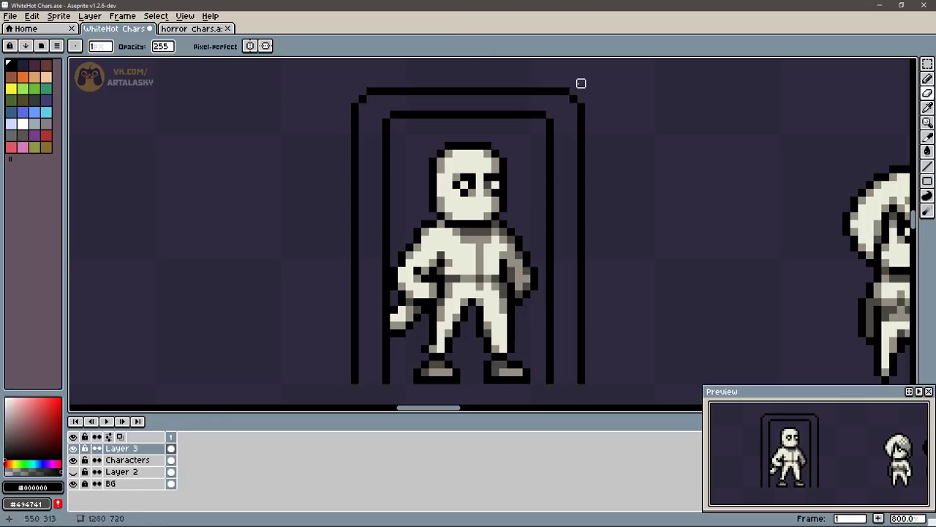
{"action": "key", "text": "b"}
{"action": "mouse_move", "coordinate": [392, 121]}
{"action": "left_mouse_down"}
{"action": "mouse_move", "coordinate": [542, 120]}
{"action": "mouse_move", "coordinate": [401, 114]}
{"action": "left_mouse_up"}
{"action": "key", "text": "e"}
Step: Move the whole door frame to the left of the first character
{"action": "key", "text": "b"}
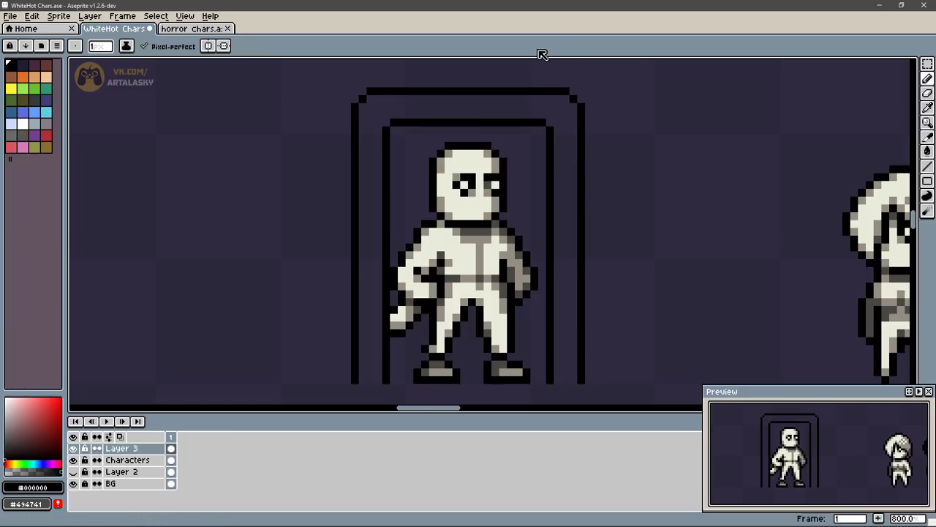
{"action": "key", "text": "m"}
{"action": "left_click_drag", "start_coordinate": [282, 69], "coordinate": [637, 420]}
{"action": "left_click_drag", "start_coordinate": [573, 218], "coordinate": [366, 211]}
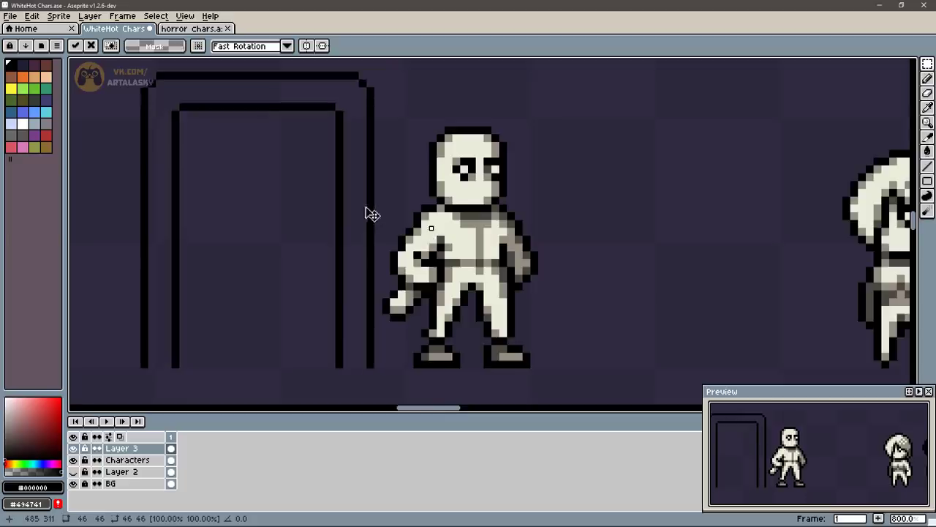
{"action": "left_click_drag", "start_coordinate": [521, 237], "coordinate": [777, 215]}
{"action": "key", "text": "ctrl+d"}
Step: Fill the door frame band and door interior with the character's cream colour
{"action": "key", "text": "b"}
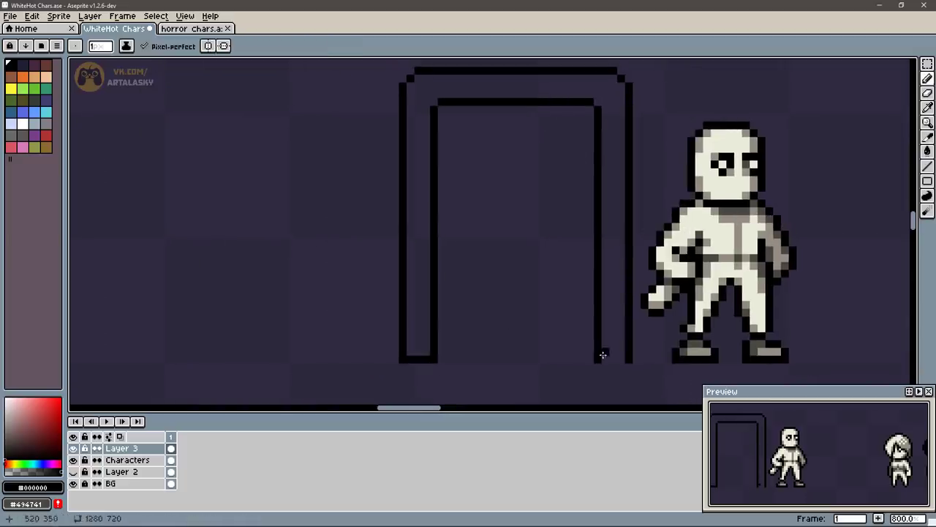
{"action": "left_click", "coordinate": [739, 186], "text": "alt"}
{"action": "key", "text": "g"}
{"action": "left_click", "coordinate": [604, 249]}
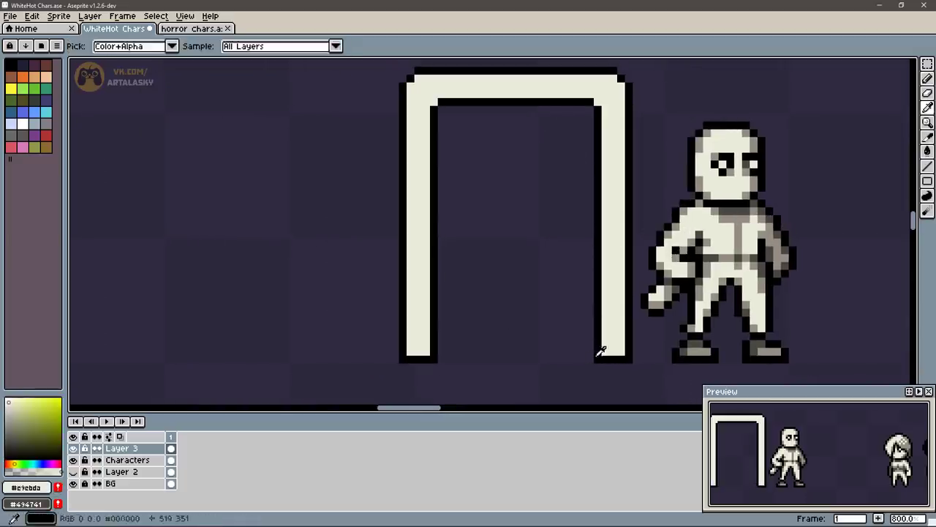
{"action": "left_click", "coordinate": [600, 352], "text": "alt"}
{"action": "left_click_drag", "start_coordinate": [597, 358], "coordinate": [480, 362]}
{"action": "key", "text": "ctrl+z"}
{"action": "left_click", "coordinate": [623, 234], "text": "alt"}
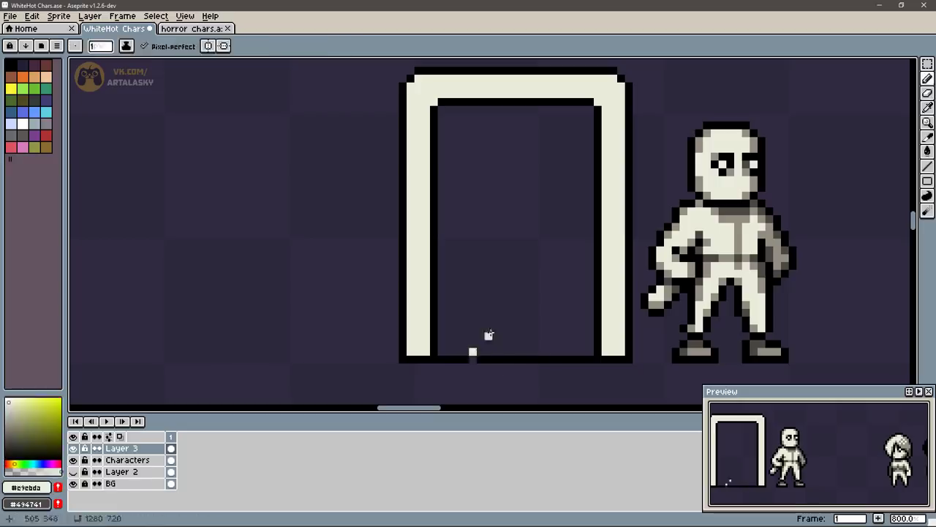
{"action": "left_click", "coordinate": [490, 337]}
Step: Paint dark grey down the door panel's left inner edge
{"action": "left_click", "coordinate": [489, 358], "text": "alt"}
{"action": "left_click", "coordinate": [708, 172], "text": "alt"}
{"action": "left_click", "coordinate": [442, 108]}
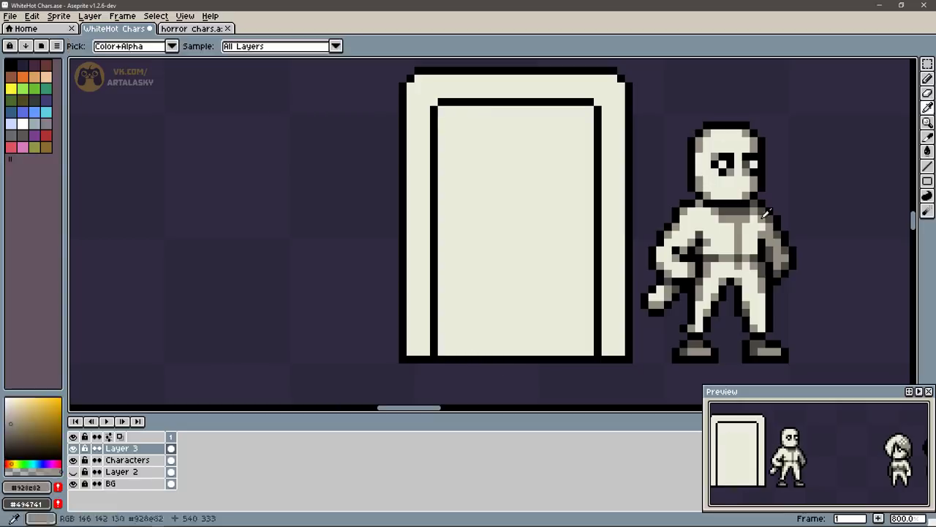
{"action": "left_click", "coordinate": [457, 329], "text": "shift"}
{"action": "left_click", "coordinate": [442, 355], "text": "shift"}
Step: Shade the panel's right inner edge dark grey and the frame's top corners mid grey
{"action": "mouse_move", "coordinate": [590, 110]}
{"action": "left_mouse_down"}
{"action": "mouse_move", "coordinate": [445, 109]}
{"action": "mouse_move", "coordinate": [591, 351]}
{"action": "left_mouse_up"}
{"action": "left_click", "coordinate": [768, 216], "text": "alt"}
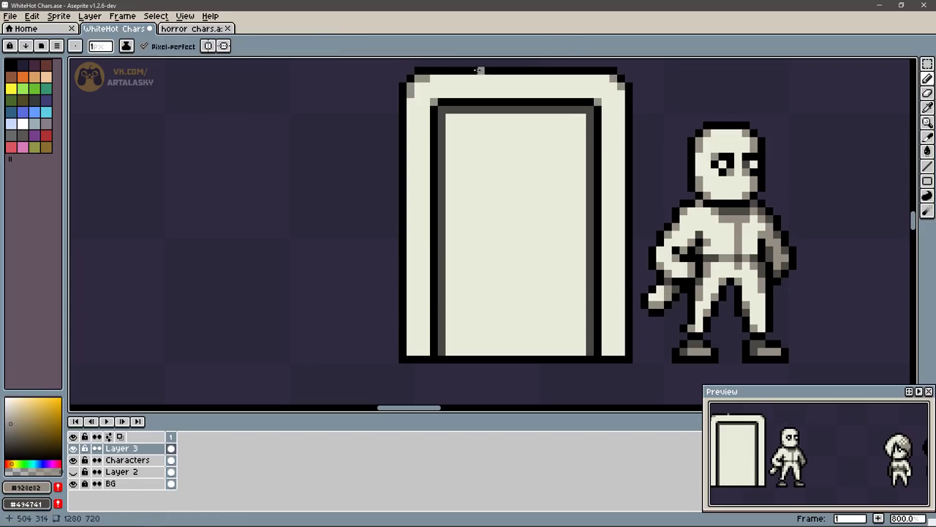
{"action": "left_click_drag", "start_coordinate": [605, 79], "coordinate": [622, 88]}
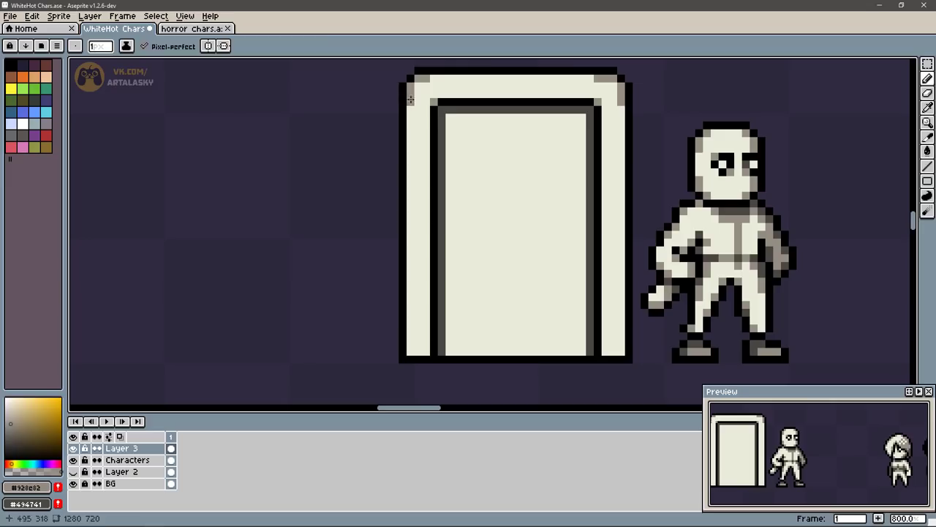
{"action": "left_click", "coordinate": [434, 78]}
{"action": "left_click", "coordinate": [444, 102], "text": "alt"}
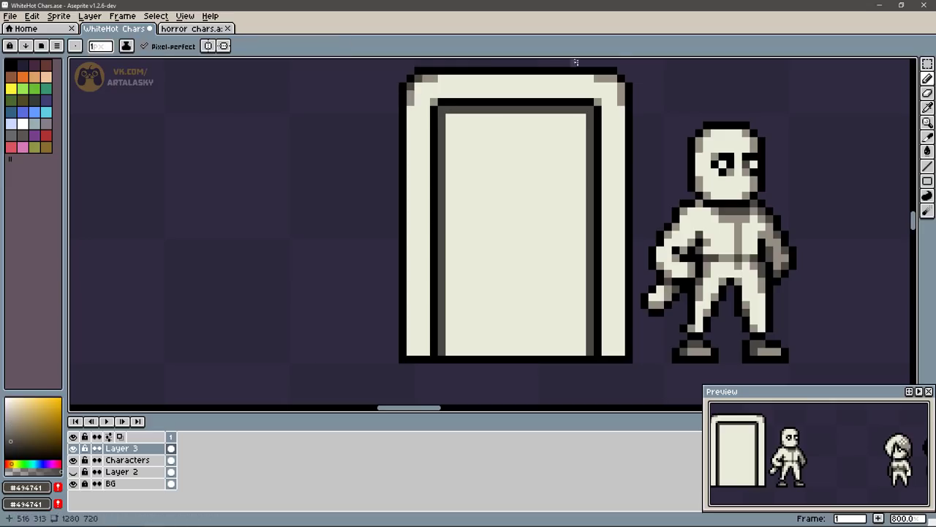
{"action": "left_click", "coordinate": [424, 75], "text": "alt"}
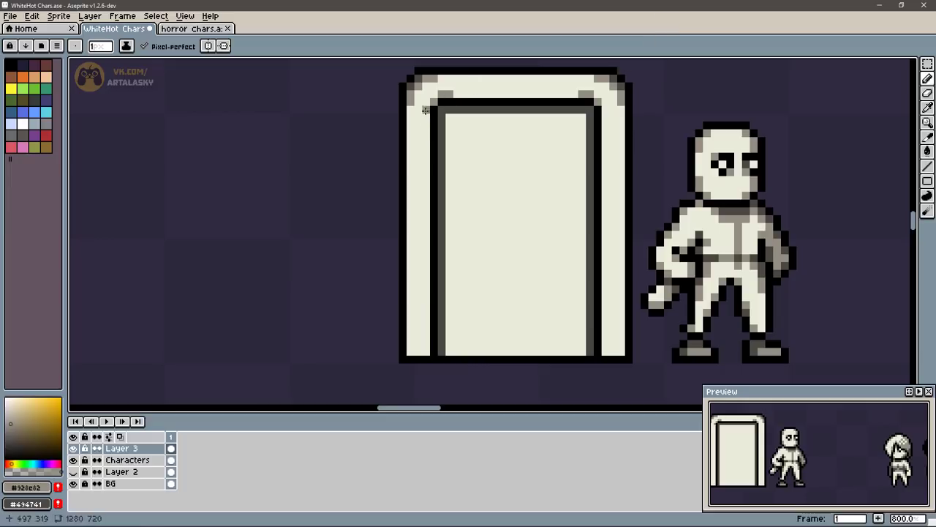
Step: Lighten the frame's top-left corner pixel cream and add a dark grey pixel near the door bottom
{"action": "left_click", "coordinate": [618, 95], "text": "alt"}
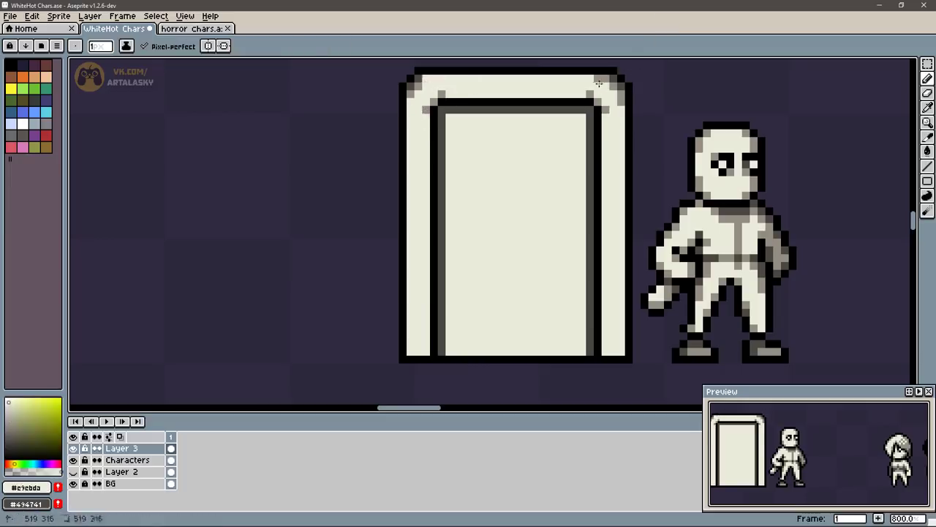
{"action": "left_click", "coordinate": [612, 80], "text": "alt"}
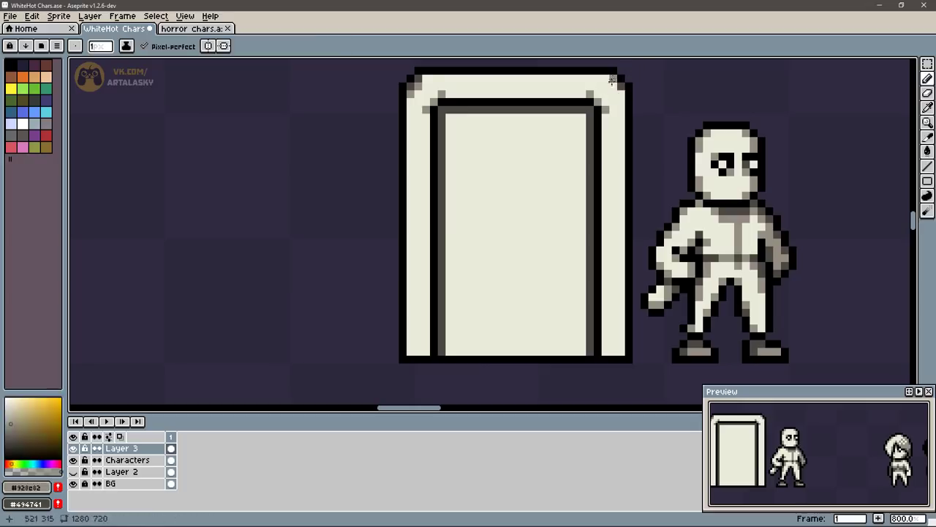
{"action": "left_click", "coordinate": [421, 87], "text": "alt"}
{"action": "left_click", "coordinate": [415, 85]}
{"action": "left_click", "coordinate": [431, 212], "text": "alt"}
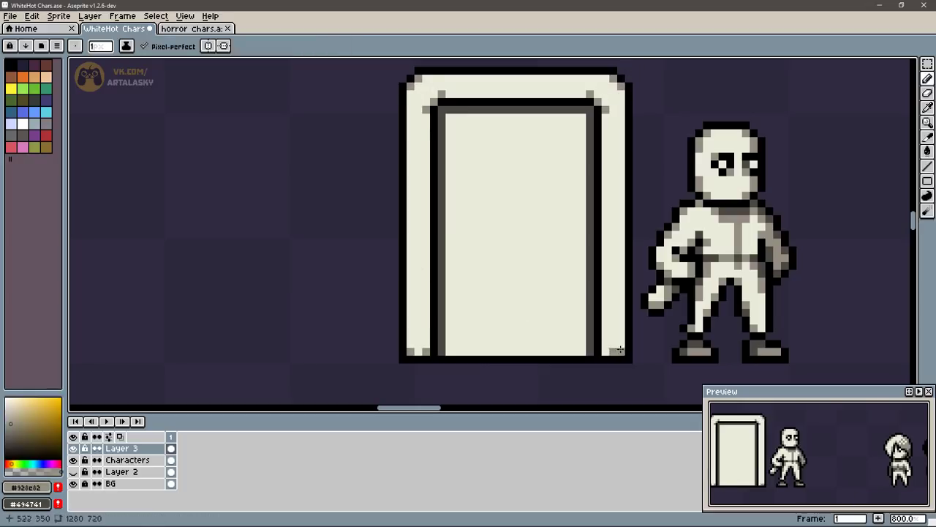
{"action": "left_click", "coordinate": [454, 338], "text": "alt"}
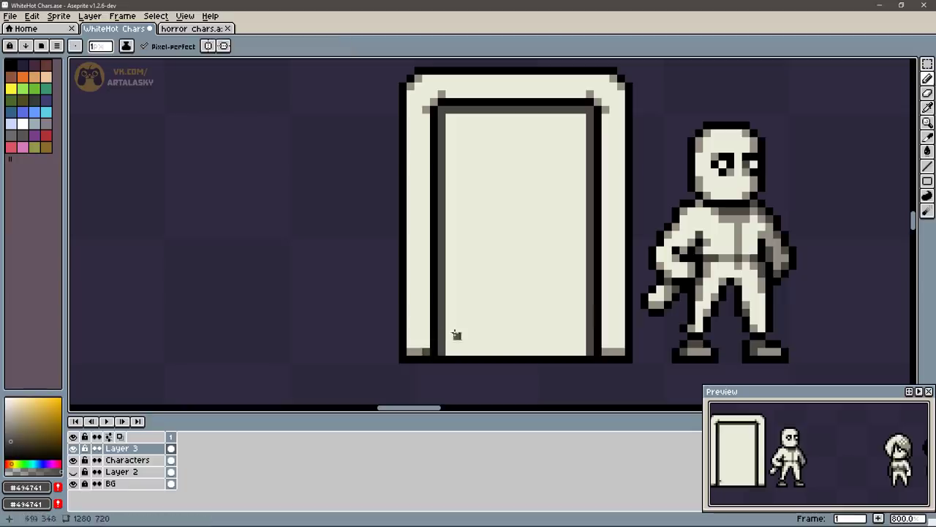
{"action": "left_click", "coordinate": [488, 336]}
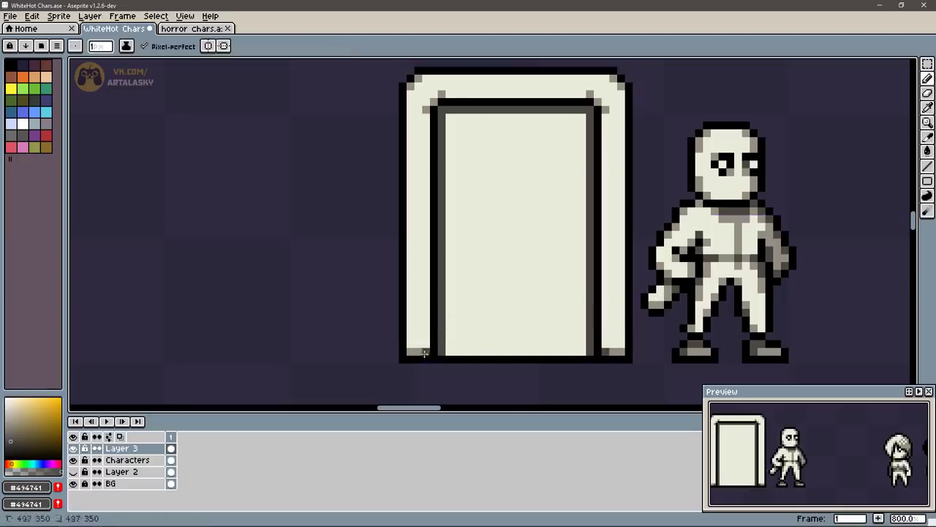
Step: Paint a thick mid-grey band across the top of the door panel
{"action": "left_click", "coordinate": [442, 97], "text": "alt"}
{"action": "left_click_drag", "start_coordinate": [446, 117], "coordinate": [583, 117]}
{"action": "left_click", "coordinate": [582, 124]}
{"action": "left_click", "coordinate": [580, 116], "text": "alt"}
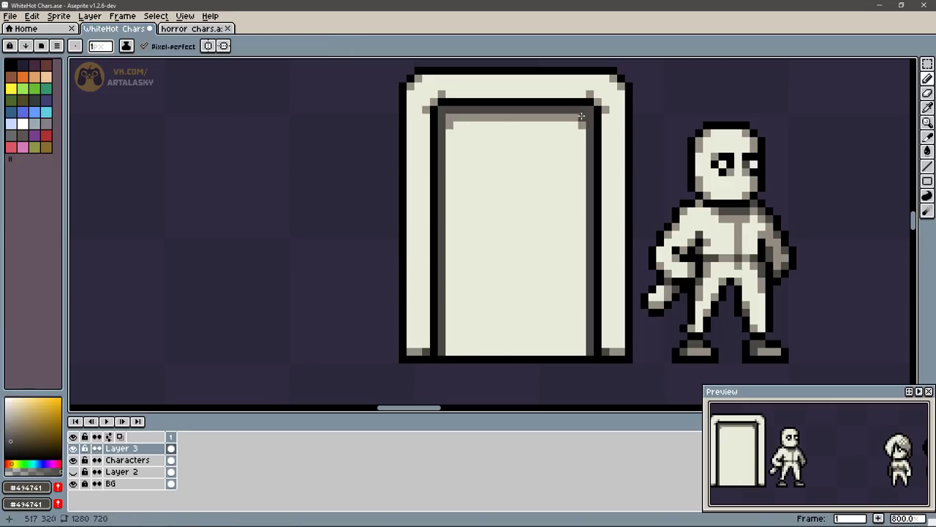
{"action": "left_click", "coordinate": [581, 124], "text": "alt"}
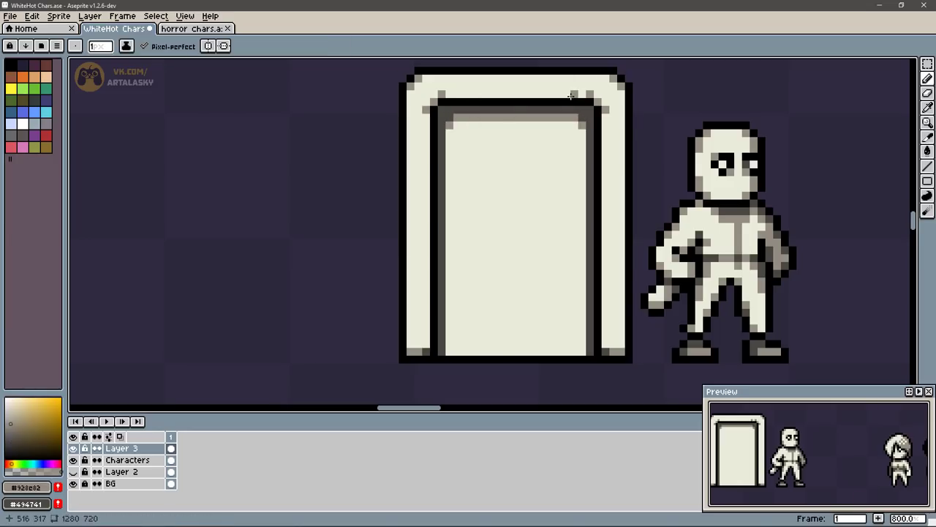
{"action": "left_click_drag", "start_coordinate": [581, 130], "coordinate": [516, 125]}
{"action": "left_click", "coordinate": [549, 125]}
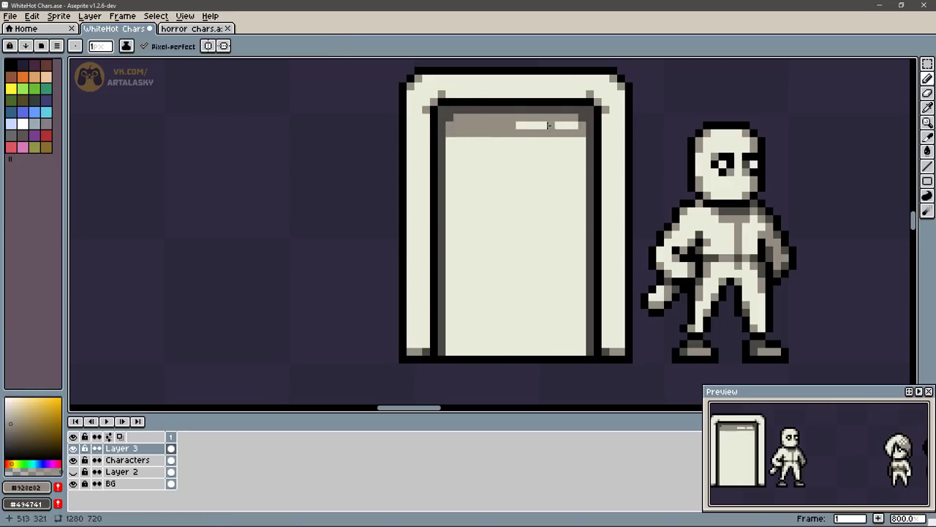
Step: Draw a black-outlined door knob with a light cream centre and grey shading below
{"action": "key", "text": "alt"}
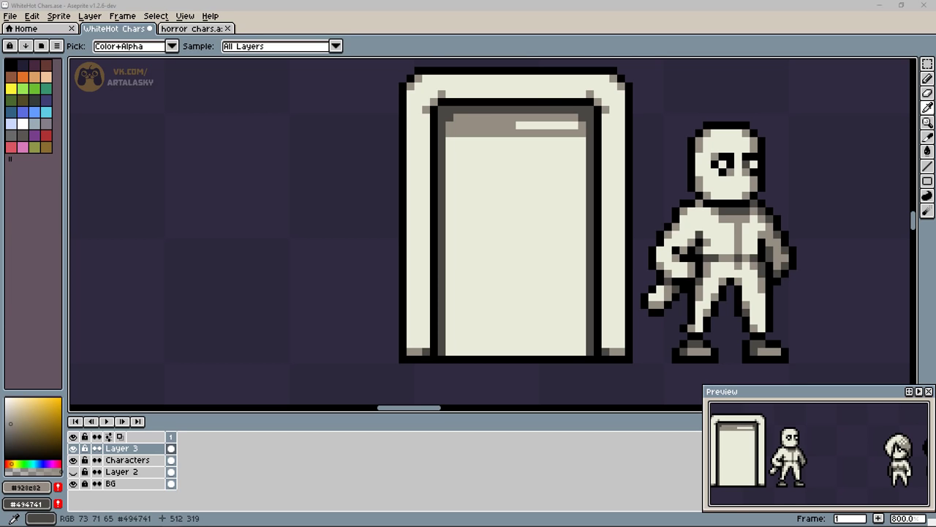
{"action": "left_click", "coordinate": [441, 219], "text": "alt"}
{"action": "left_click", "coordinate": [582, 188]}
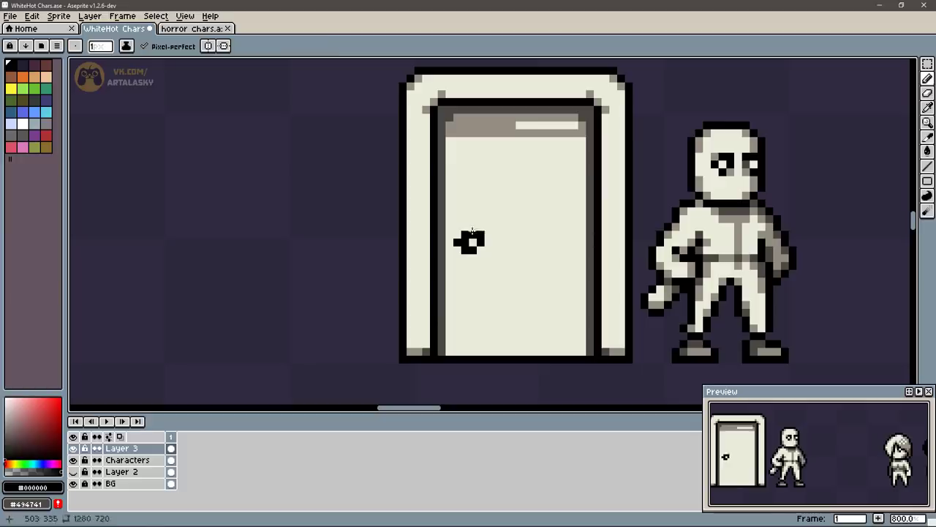
{"action": "left_click", "coordinate": [448, 232], "text": "alt"}
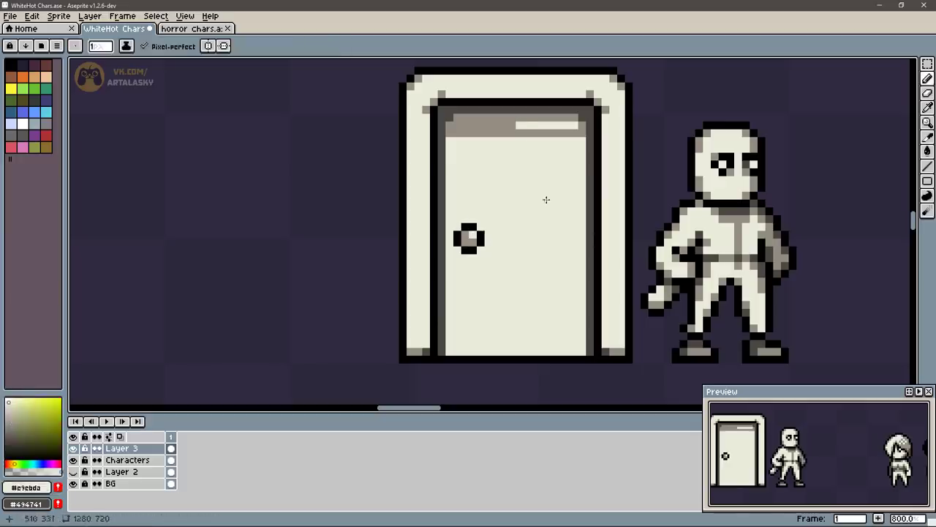
{"action": "left_click", "coordinate": [462, 249], "text": "alt"}
{"action": "left_click", "coordinate": [487, 125], "text": "alt"}
{"action": "left_click", "coordinate": [470, 264]}
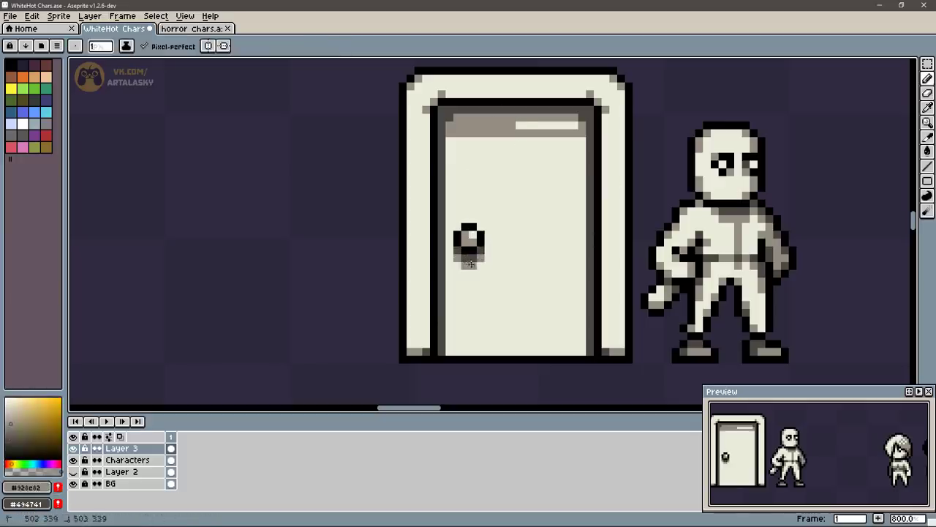
Step: Fill the door's grey top band with cream and recolour the inner outline
{"action": "left_click", "coordinate": [519, 148], "text": "alt"}
{"action": "key", "text": "g"}
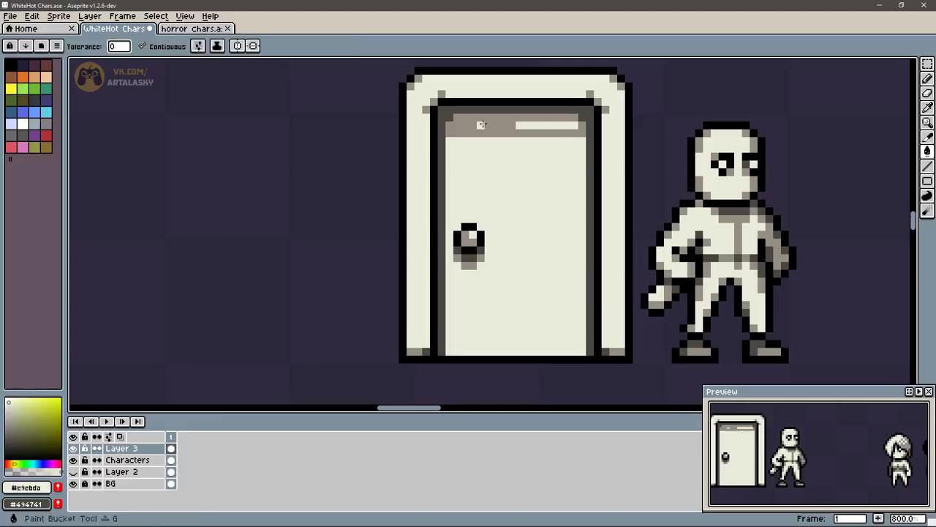
{"action": "left_click", "coordinate": [519, 132]}
{"action": "left_click", "coordinate": [594, 97], "text": "alt"}
{"action": "key", "text": "b"}
{"action": "left_click", "coordinate": [583, 124], "text": "alt"}
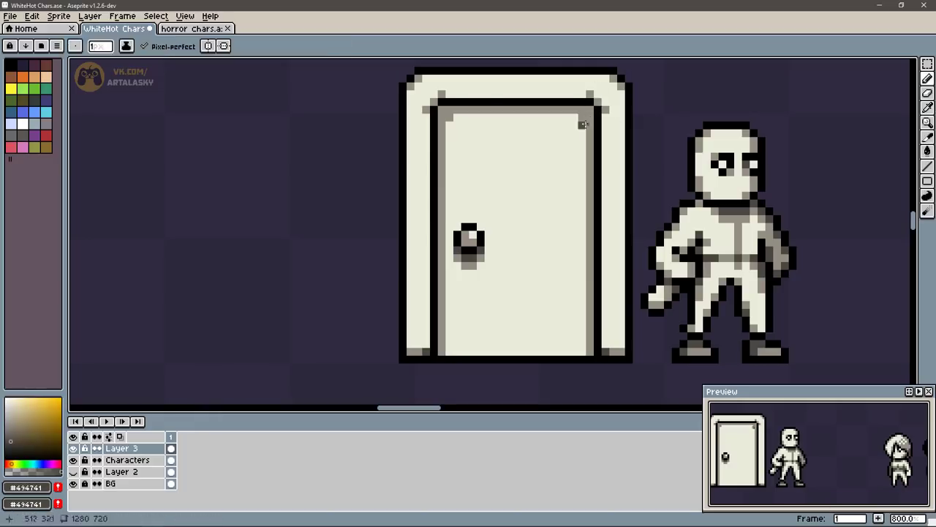
{"action": "left_click", "coordinate": [596, 90], "text": "alt"}
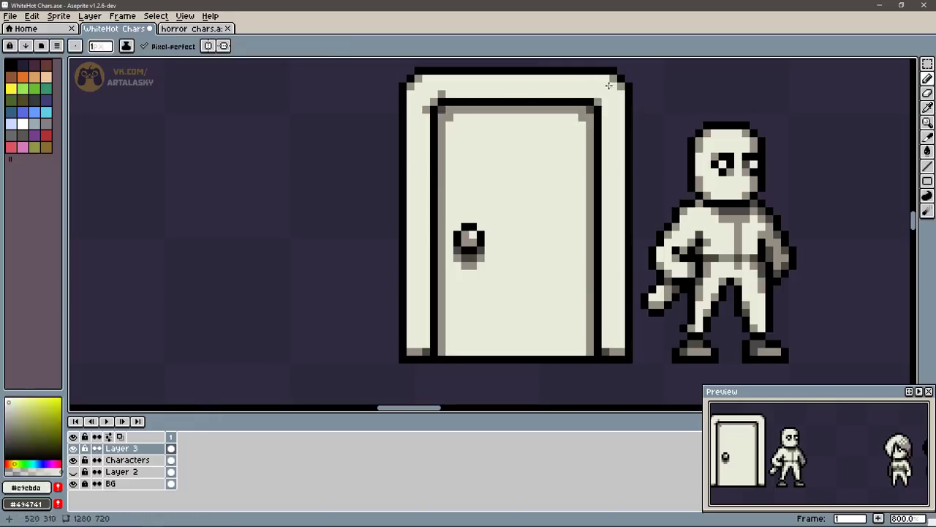
{"action": "left_click", "coordinate": [608, 350], "text": "alt"}
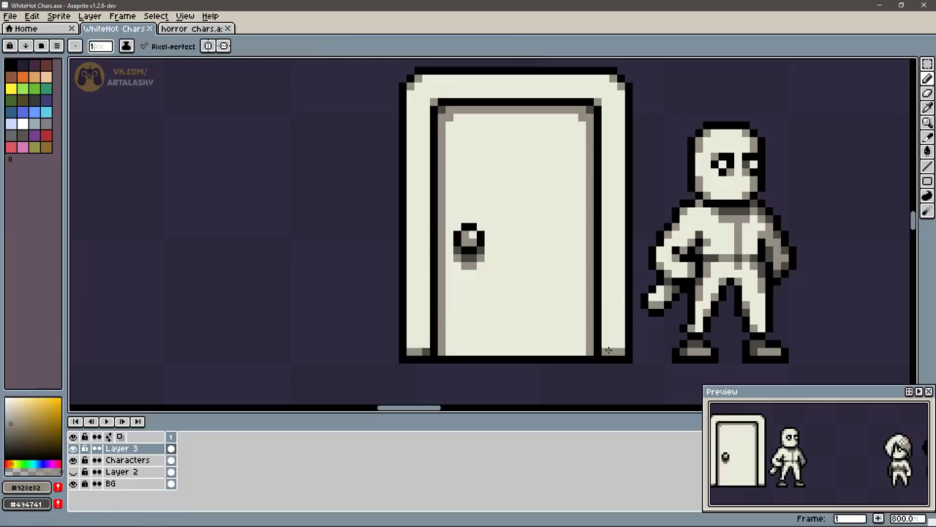
Step: Move the door's bottom section up and draw a #494741 dark grey line along the bottom
{"action": "key", "text": "m"}
{"action": "left_click_drag", "start_coordinate": [436, 364], "coordinate": [596, 316]}
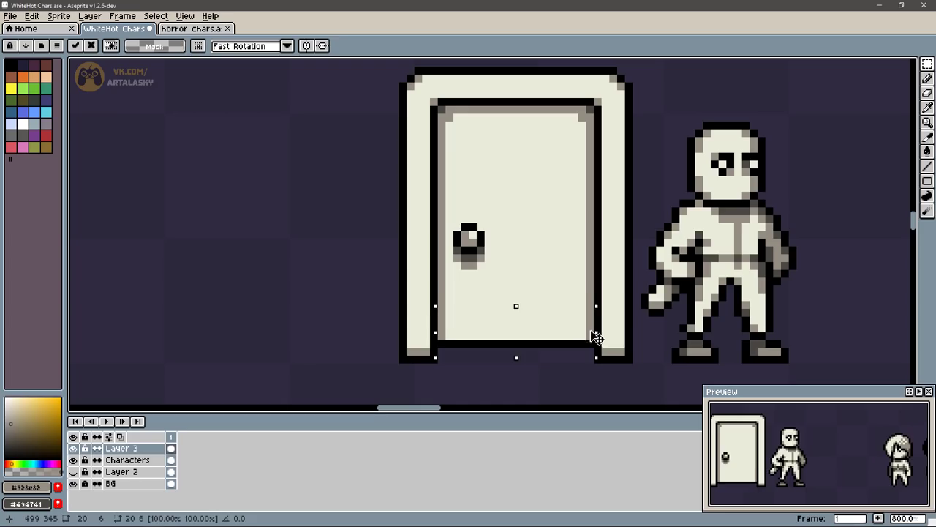
{"action": "key", "text": "ctrl+d"}
{"action": "key", "text": "b"}
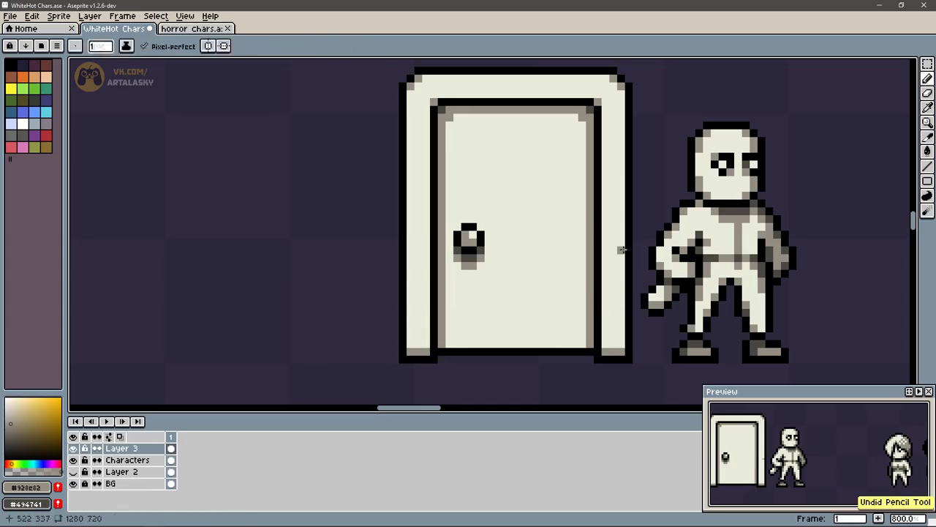
{"action": "left_click", "coordinate": [445, 359], "text": "alt"}
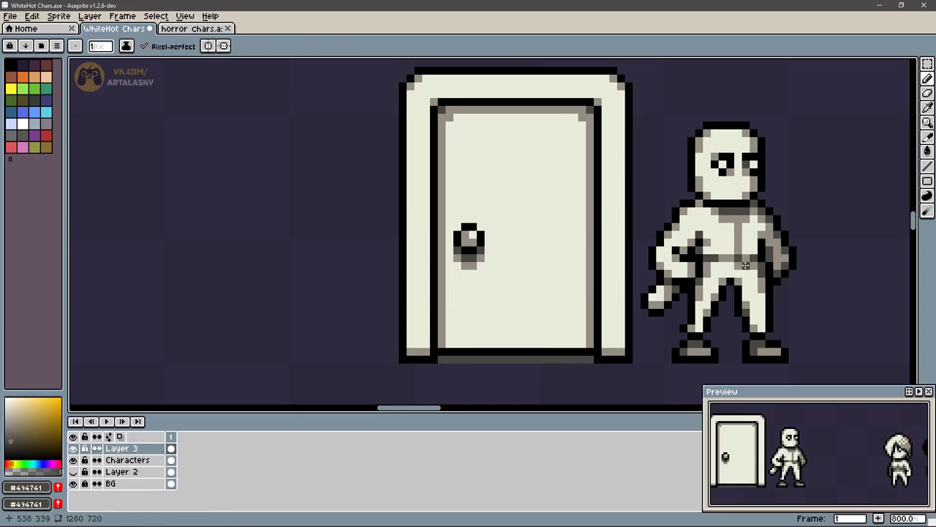
{"action": "scroll", "coordinate": [713, 300], "scroll_direction": "down", "scroll_amount": 3}
{"action": "scroll", "coordinate": [644, 288], "scroll_direction": "right", "scroll_amount": 3}
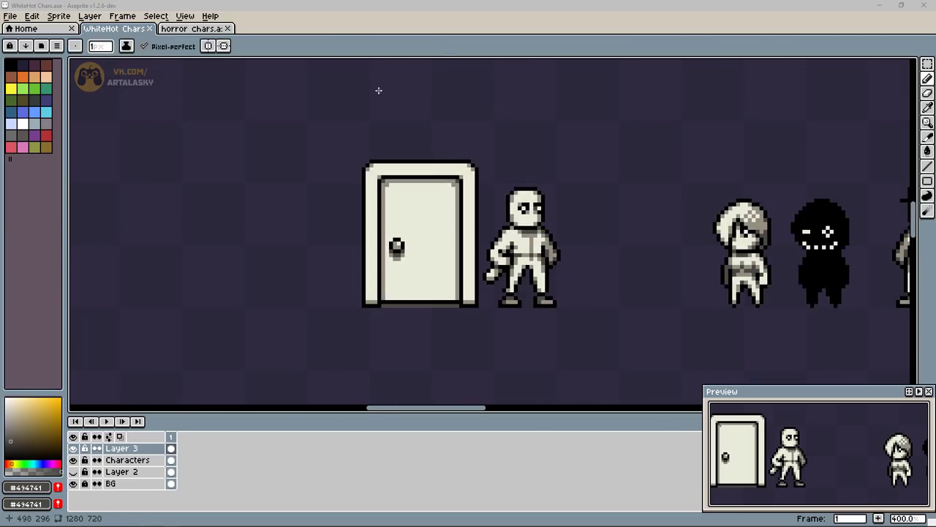
Step: Move the door layer below Characters and rename it Home
{"action": "left_click_drag", "start_coordinate": [155, 449], "coordinate": [154, 460]}
{"action": "double_click", "coordinate": [154, 461]}
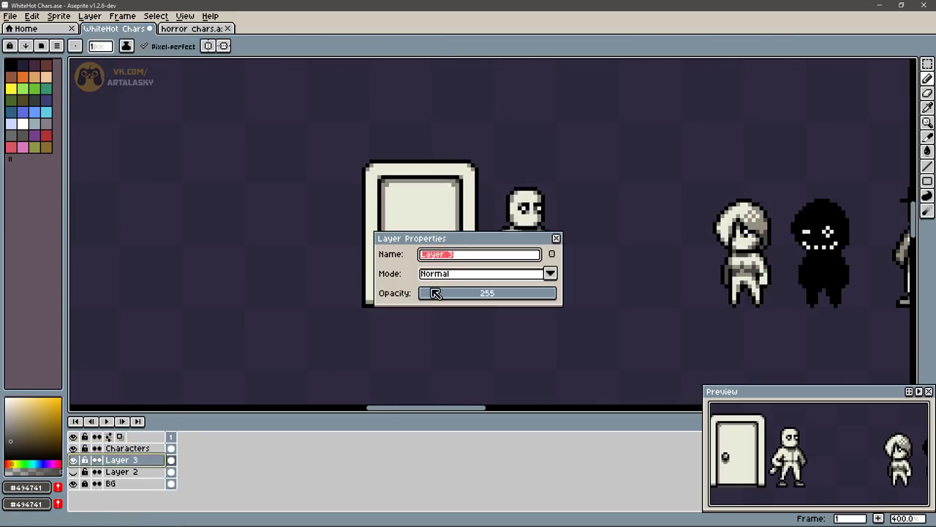
{"action": "type", "text": "Рщь"}
{"action": "key", "text": "Return"}
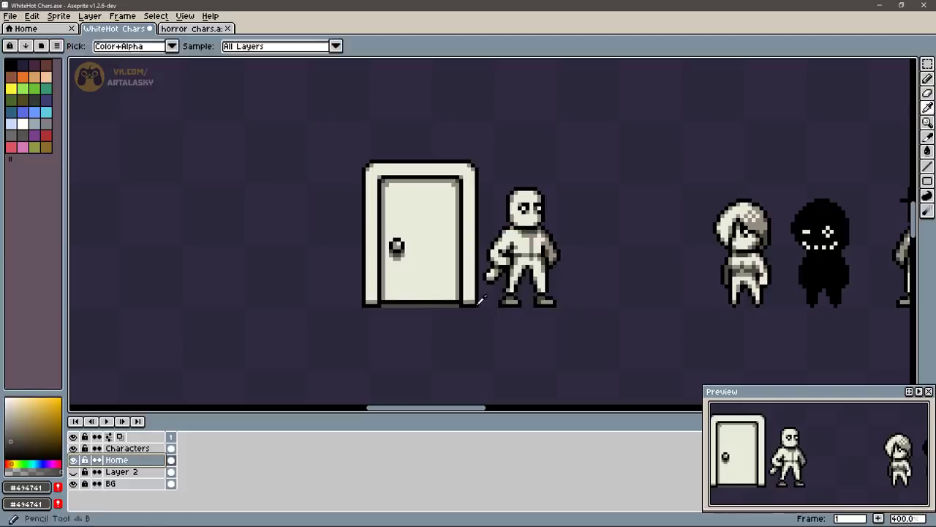
Step: Draw a long stepped black line across the canvas by the character lineup
{"action": "left_click", "coordinate": [472, 307], "text": "alt"}
{"action": "left_click", "coordinate": [357, 308]}
{"action": "left_click", "coordinate": [702, 304], "text": "shift"}
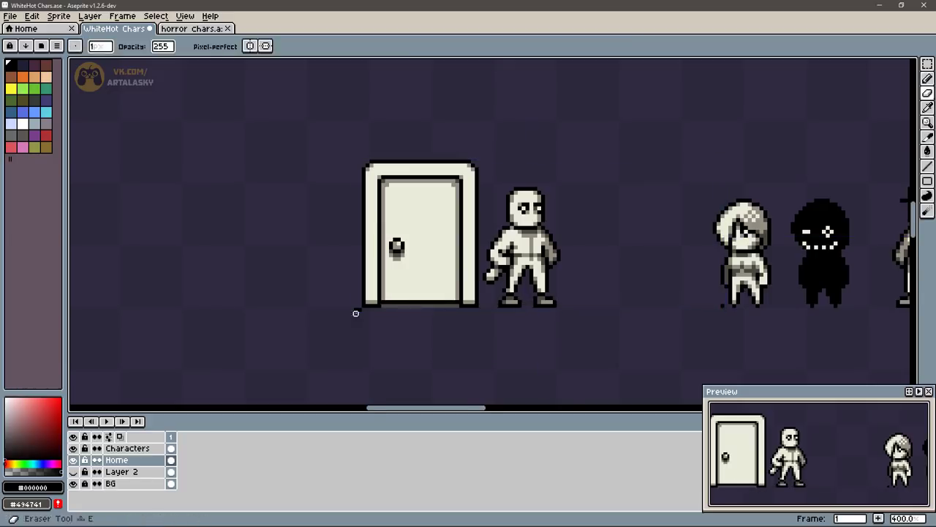
{"action": "left_click_drag", "start_coordinate": [611, 279], "coordinate": [555, 303]}
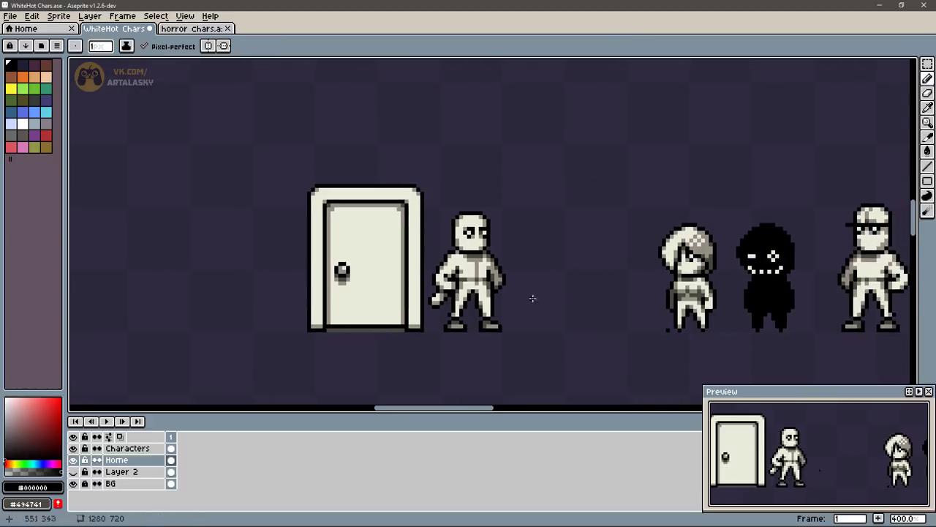
Step: Draw a long horizontal ceiling line and move it higher up
{"action": "left_click", "coordinate": [627, 143], "text": "shift"}
{"action": "left_click", "coordinate": [191, 144], "text": "shift"}
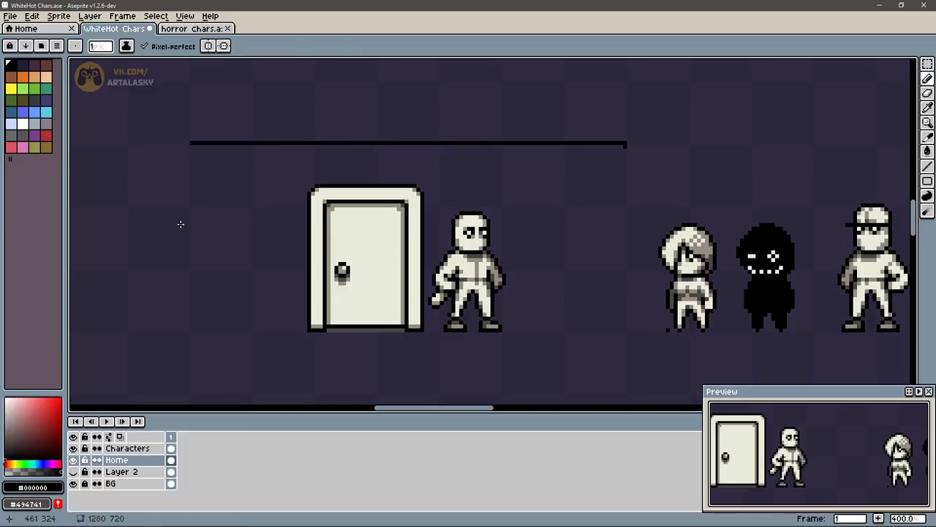
{"action": "key", "text": "m"}
{"action": "mouse_move", "coordinate": [157, 115]}
{"action": "left_mouse_down"}
{"action": "mouse_move", "coordinate": [637, 150]}
{"action": "mouse_move", "coordinate": [627, 121]}
{"action": "left_mouse_up"}
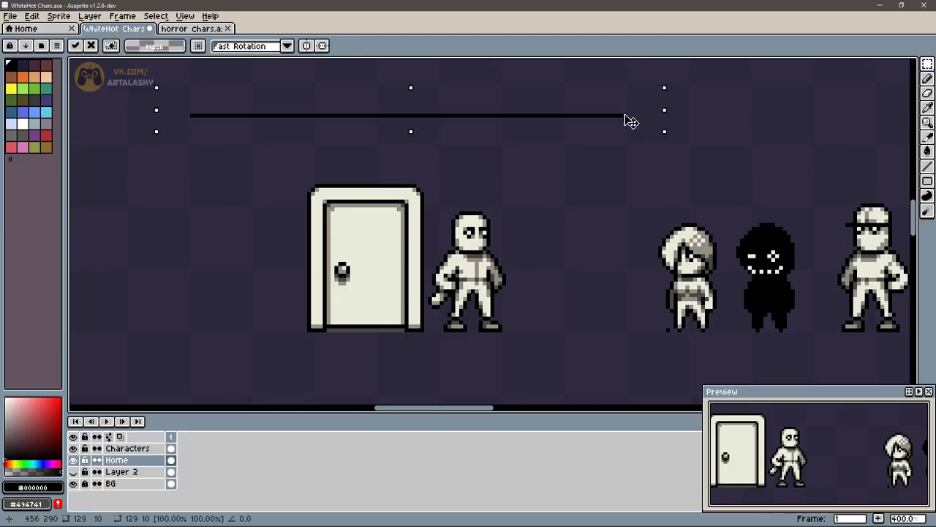
{"action": "left_click", "coordinate": [648, 167]}
{"action": "key", "text": "b"}
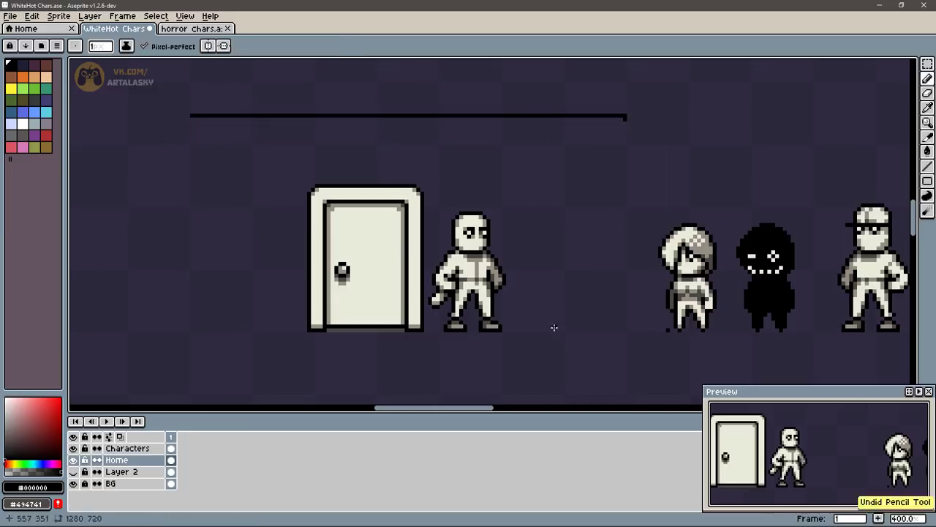
Step: Outline the ceiling rectangle and fill it solid black
{"action": "left_click", "coordinate": [547, 329]}
{"action": "scroll", "coordinate": [695, 154], "scroll_direction": "up", "scroll_amount": 2}
{"action": "left_click", "coordinate": [629, 143]}
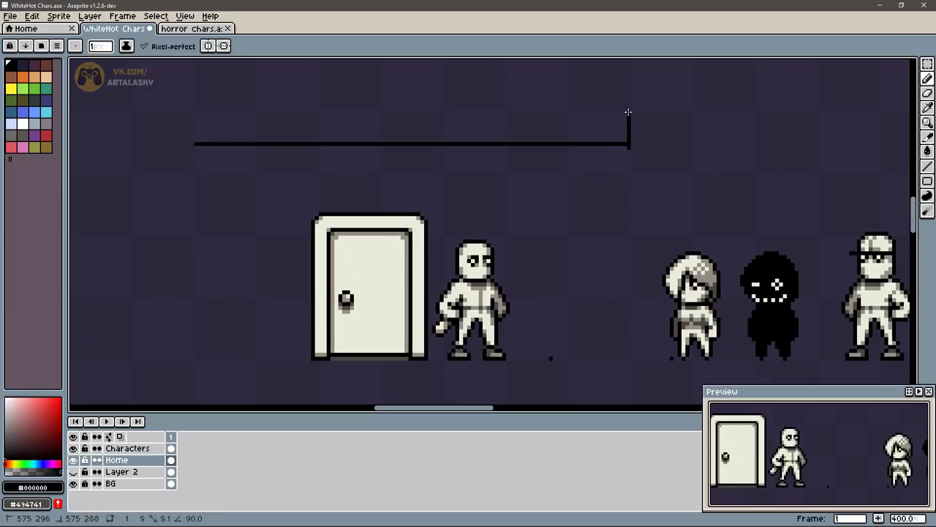
{"action": "left_click", "coordinate": [629, 112], "text": "shift"}
{"action": "left_click", "coordinate": [191, 111], "text": "shift"}
{"action": "left_click", "coordinate": [193, 143], "text": "shift"}
{"action": "key", "text": "g"}
{"action": "left_click", "coordinate": [471, 131]}
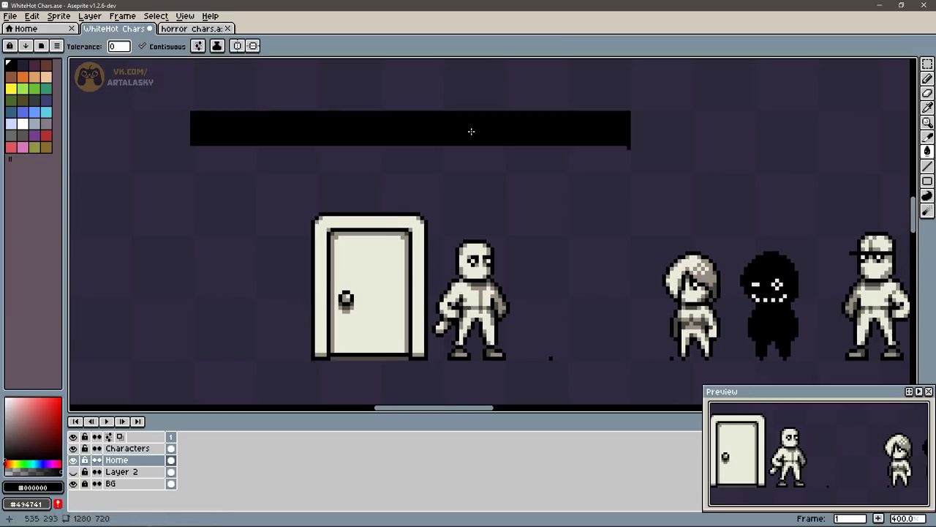
{"action": "scroll", "coordinate": [655, 312], "scroll_direction": "down", "scroll_amount": 2}
{"action": "scroll", "coordinate": [652, 325], "scroll_direction": "up", "scroll_amount": 1}
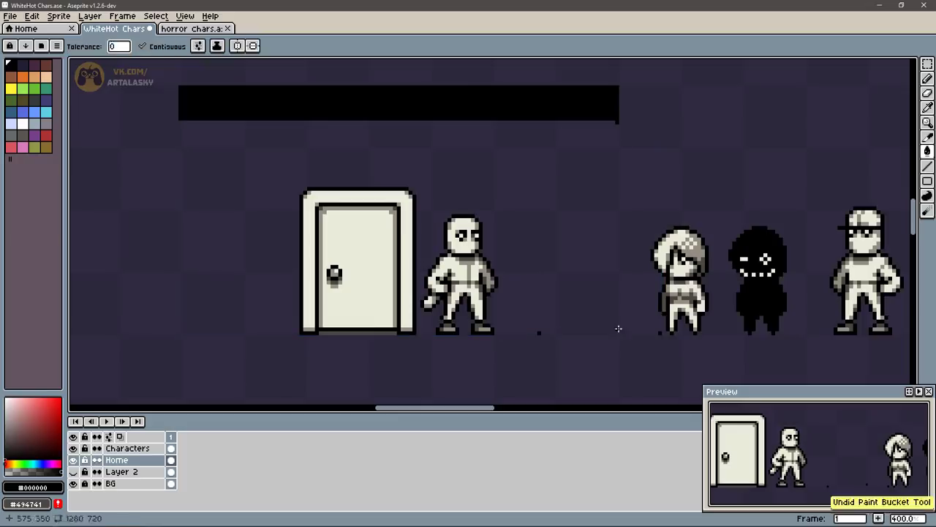
Step: Outline the floor block beneath the hallway and fill it black
{"action": "key", "text": "b"}
{"action": "left_click", "coordinate": [617, 333], "text": "shift"}
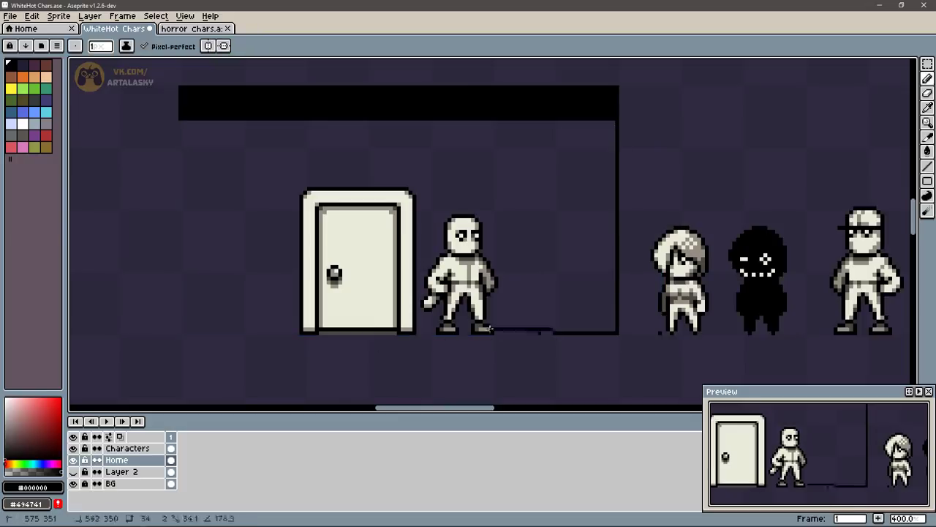
{"action": "left_click", "coordinate": [182, 332], "text": "shift"}
{"action": "scroll", "coordinate": [552, 288], "scroll_direction": "down", "scroll_amount": 1}
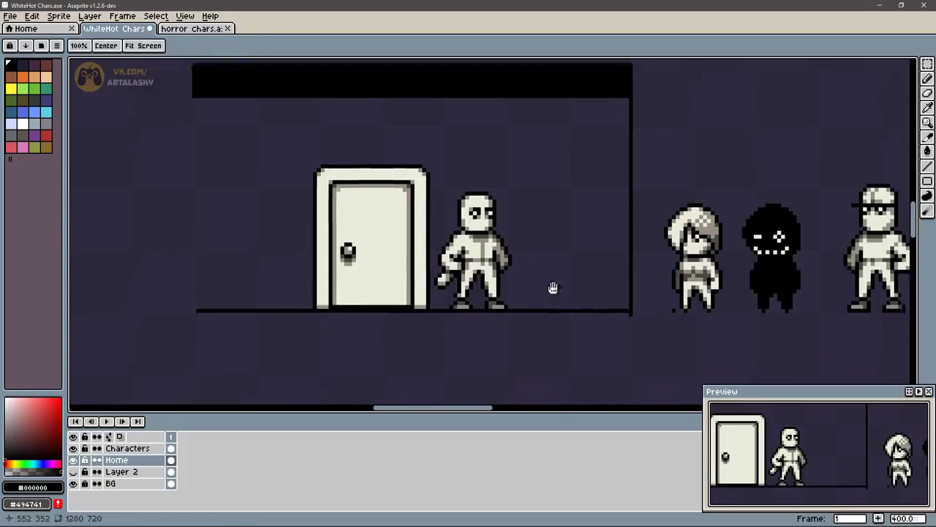
{"action": "scroll", "coordinate": [639, 329], "scroll_direction": "down", "scroll_amount": 1}
{"action": "left_click", "coordinate": [642, 351], "text": "shift"}
{"action": "left_click", "coordinate": [202, 351], "text": "shift"}
{"action": "left_click", "coordinate": [203, 284], "text": "shift"}
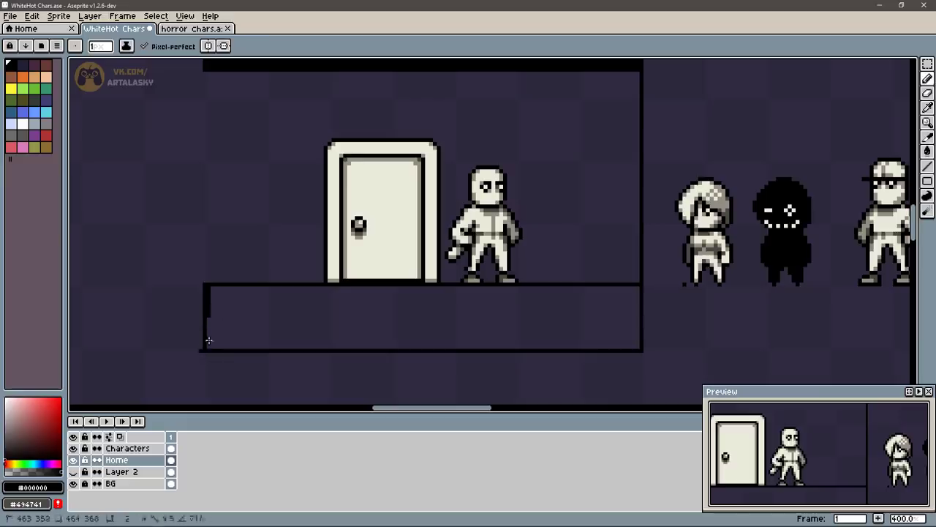
{"action": "key", "text": "g"}
{"action": "left_click", "coordinate": [460, 310]}
Step: Fill the floor's top strip with dark grey
{"action": "left_click_drag", "start_coordinate": [647, 291], "coordinate": [649, 324]}
{"action": "key", "text": "b"}
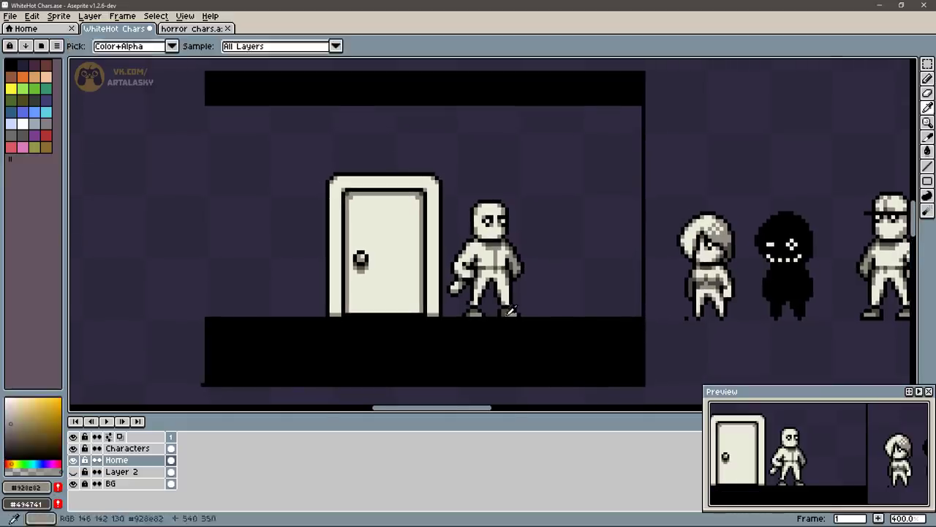
{"action": "left_click", "coordinate": [641, 322]}
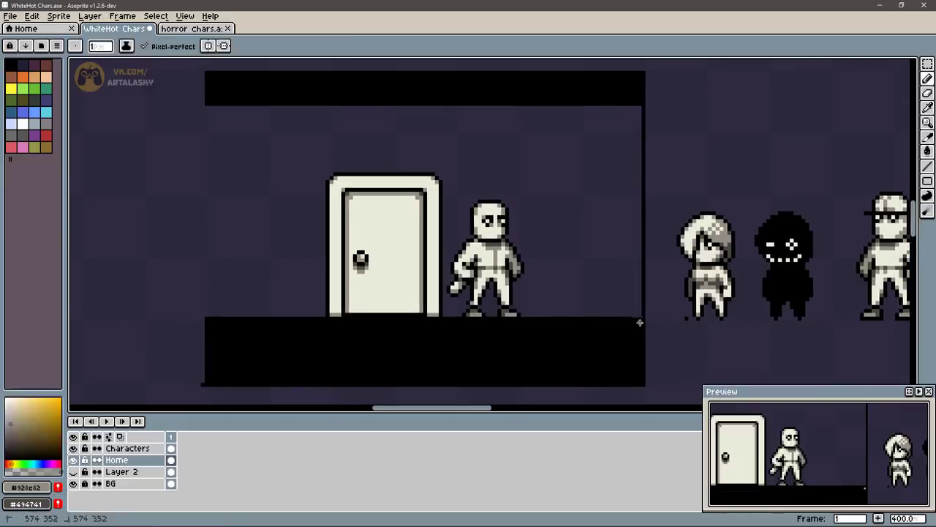
{"action": "left_click", "coordinate": [229, 302], "text": "alt"}
{"action": "left_click", "coordinate": [518, 266], "text": "alt"}
{"action": "key", "text": "g"}
{"action": "left_click", "coordinate": [493, 320]}
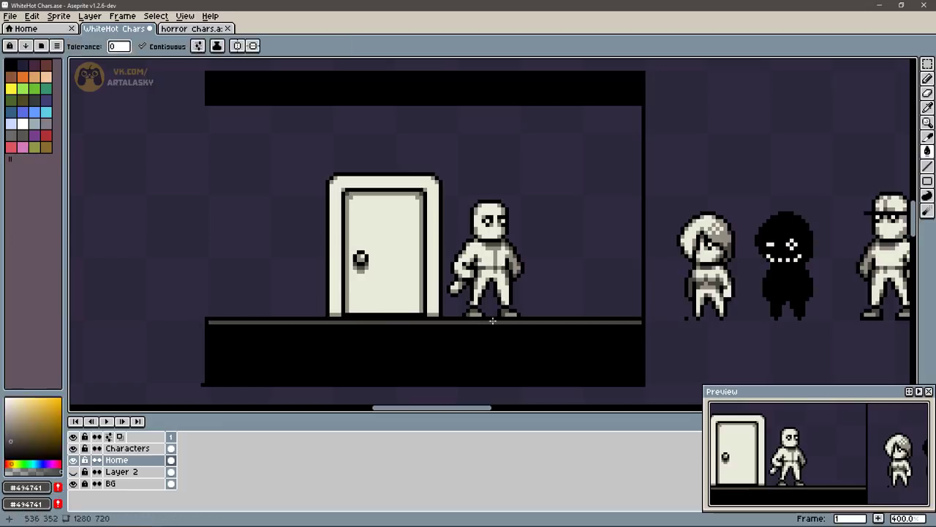
Step: Paint a grey line and strip across the floor, discarding a lighter grey line
{"action": "key", "text": "b"}
{"action": "left_click", "coordinate": [208, 330]}
{"action": "left_click", "coordinate": [641, 330], "text": "shift"}
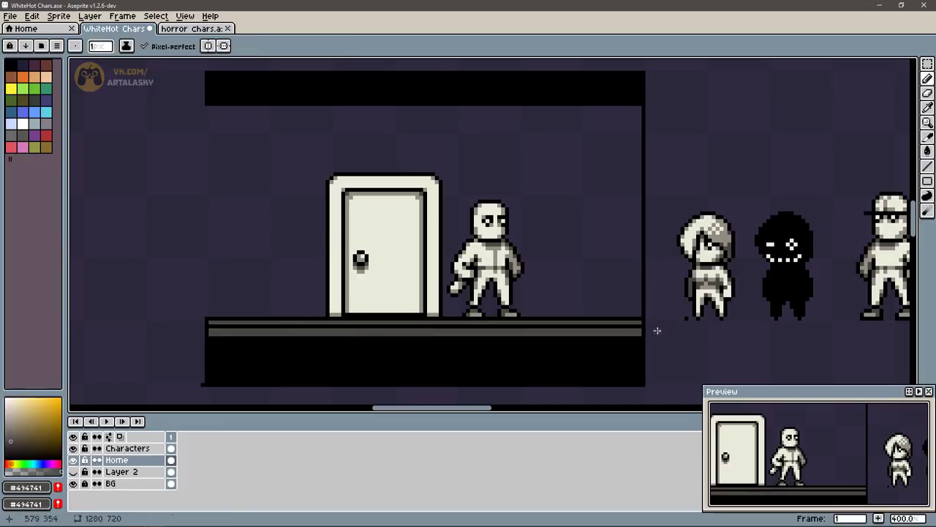
{"action": "mouse_move", "coordinate": [617, 335]}
{"action": "left_mouse_down"}
{"action": "mouse_move", "coordinate": [556, 331]}
{"action": "mouse_move", "coordinate": [240, 358]}
{"action": "left_mouse_up"}
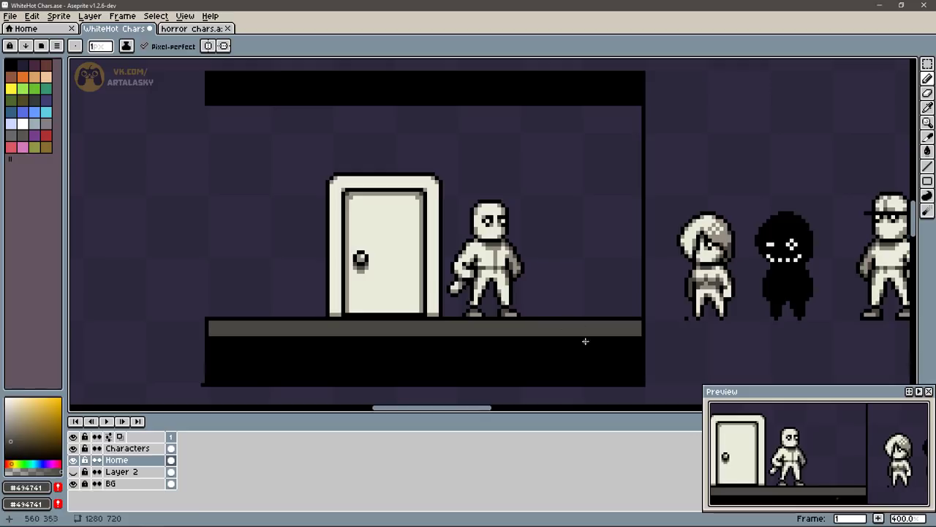
{"action": "left_click", "coordinate": [330, 307], "text": "alt"}
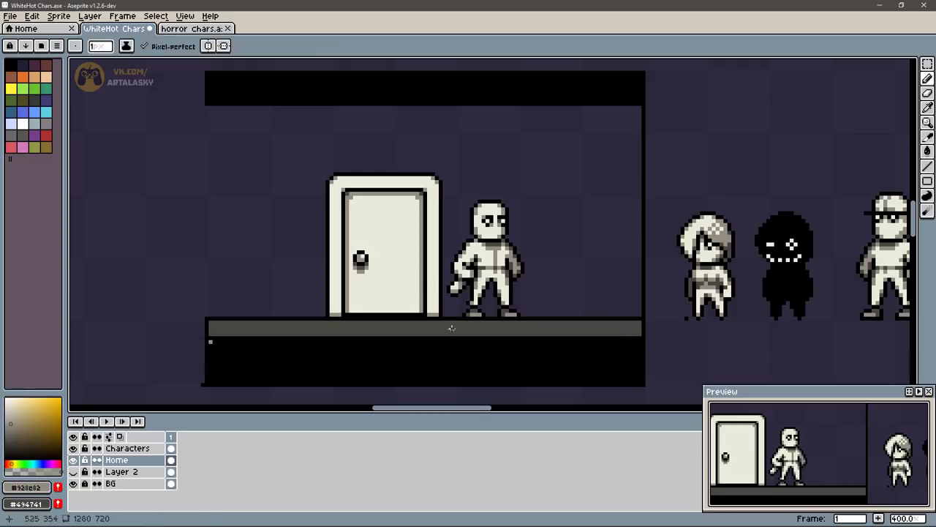
{"action": "left_click", "coordinate": [642, 337], "text": "shift"}
{"action": "key", "text": "ctrl+z"}
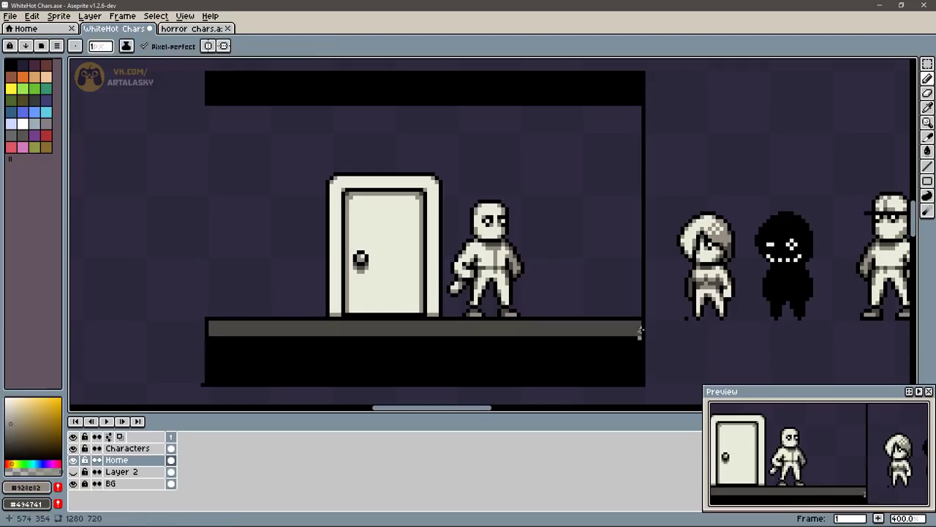
{"action": "left_click", "coordinate": [228, 356], "text": "alt"}
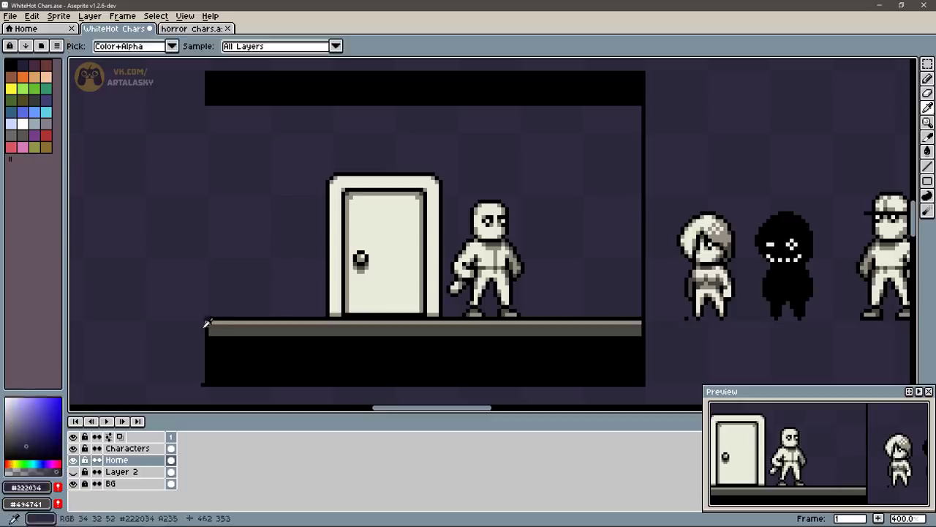
Step: Copy the door and place the duplicate beside the original
{"action": "key", "text": "m"}
{"action": "left_click_drag", "start_coordinate": [304, 151], "coordinate": [444, 318]}
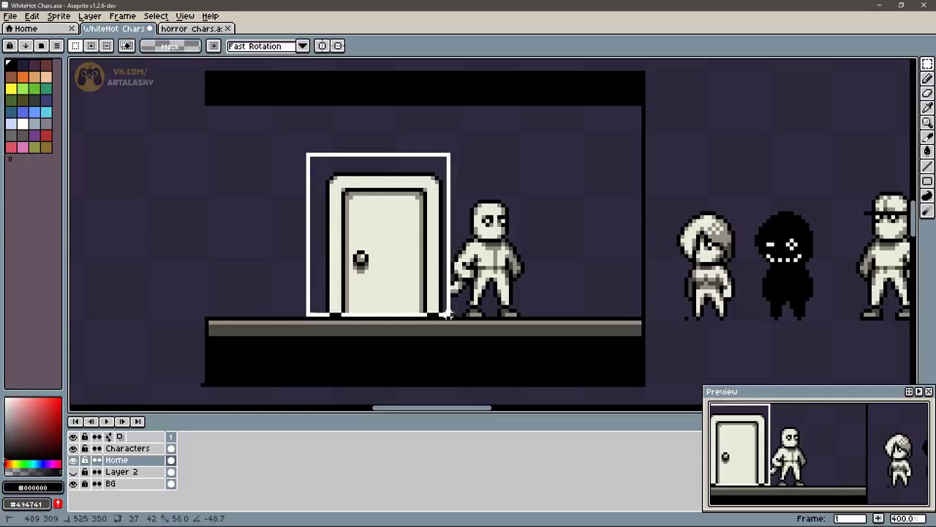
{"action": "left_click_drag", "start_coordinate": [429, 266], "coordinate": [284, 265]}
{"action": "key", "text": "Return"}
Step: Outline a rectangular window on the left door with straight pencil lines
{"action": "scroll", "coordinate": [676, 278], "scroll_direction": "left", "scroll_amount": 3}
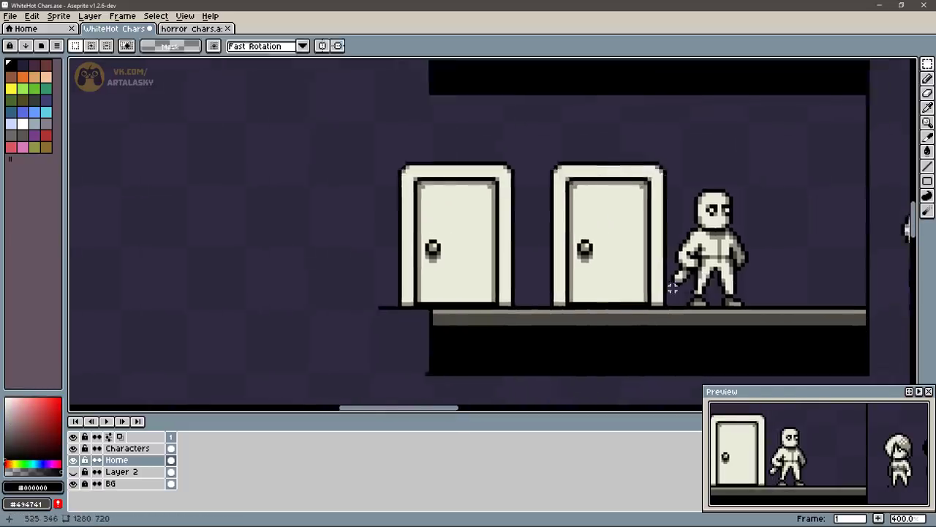
{"action": "key", "text": "b"}
{"action": "scroll", "coordinate": [654, 260], "scroll_direction": "up", "scroll_amount": 1}
{"action": "left_click_drag", "start_coordinate": [412, 137], "coordinate": [411, 172]}
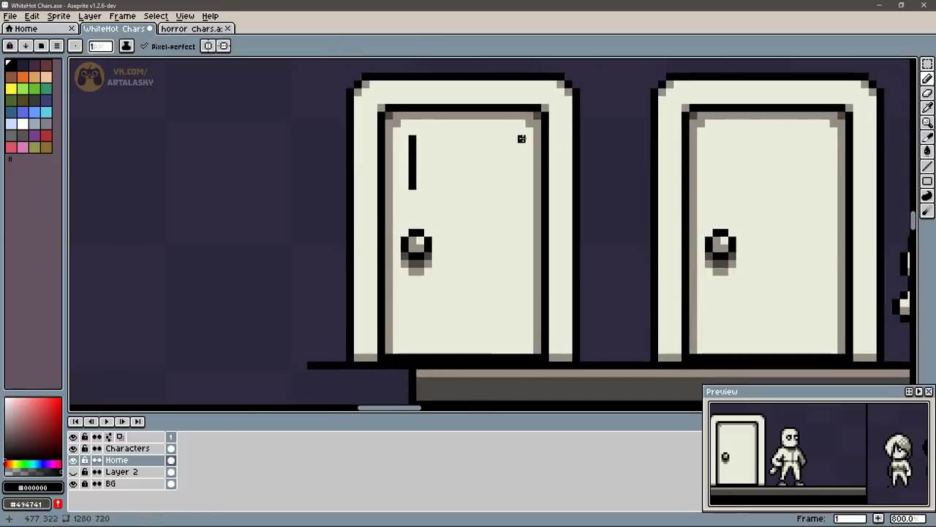
{"action": "key", "text": "ctrl+z"}
{"action": "mouse_move", "coordinate": [514, 137]}
{"action": "left_mouse_down"}
{"action": "mouse_move", "coordinate": [514, 187]}
{"action": "mouse_move", "coordinate": [412, 187]}
{"action": "left_mouse_up"}
{"action": "left_click_drag", "start_coordinate": [412, 139], "coordinate": [516, 138]}
Step: Fill the left door's window mid grey and add two light cream diagonal glare stripes
{"action": "left_click", "coordinate": [538, 124], "text": "alt"}
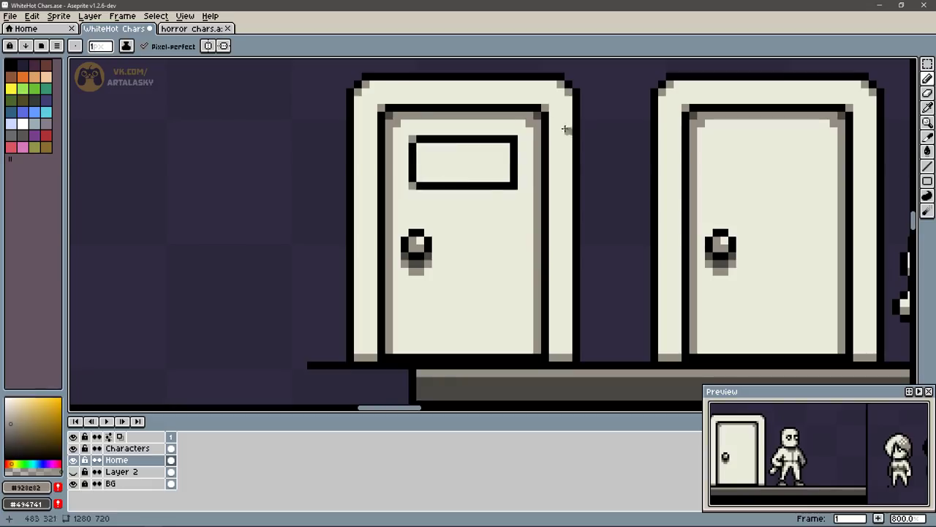
{"action": "key", "text": "g"}
{"action": "left_click", "coordinate": [506, 146]}
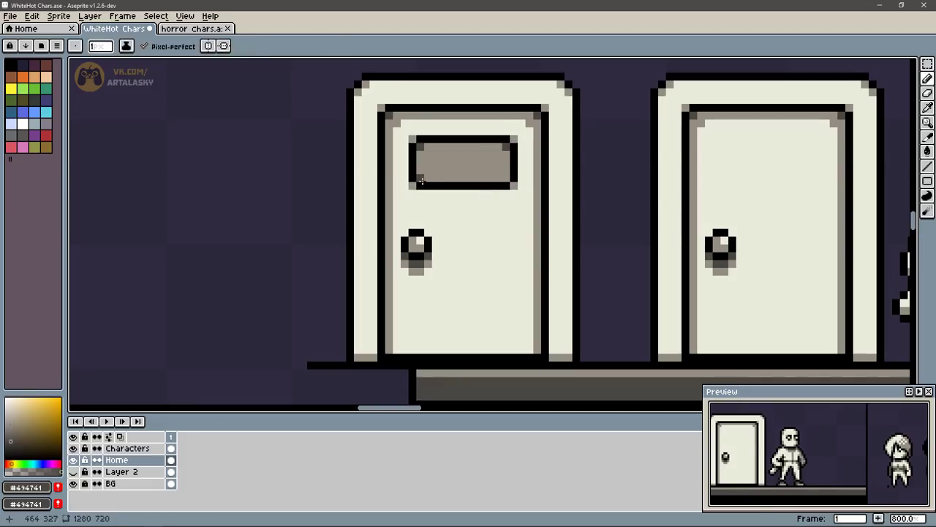
{"action": "left_click", "coordinate": [498, 144], "text": "alt"}
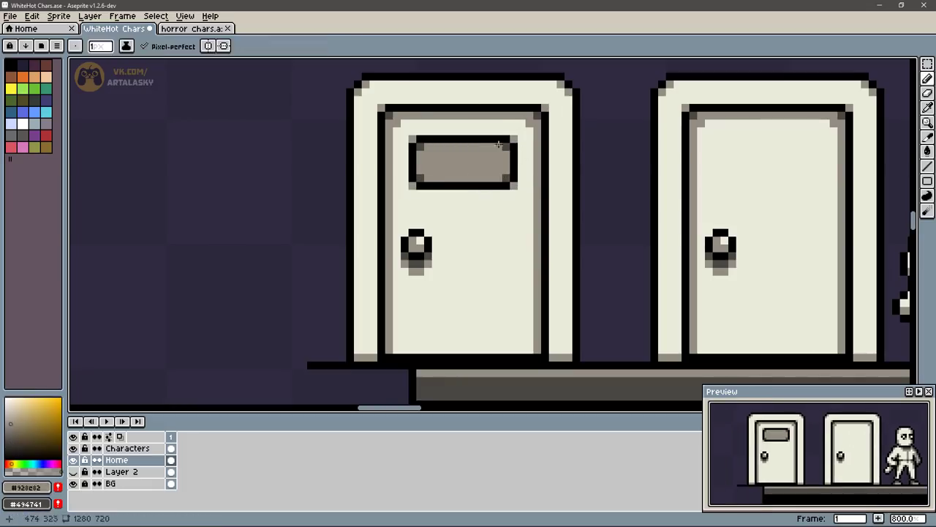
{"action": "left_click", "coordinate": [469, 198], "text": "alt"}
{"action": "left_click_drag", "start_coordinate": [448, 179], "coordinate": [495, 142]}
{"action": "left_click_drag", "start_coordinate": [484, 180], "coordinate": [506, 154]}
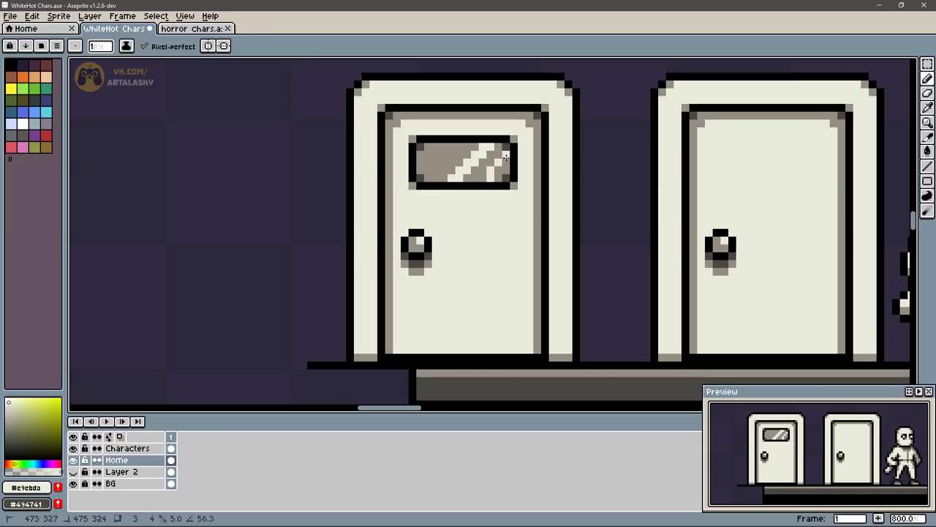
{"action": "scroll", "coordinate": [763, 209], "scroll_direction": "down", "scroll_amount": 5}
Step: Draw a short black vertical line on the hallway wall
{"action": "scroll", "coordinate": [680, 284], "scroll_direction": "up", "scroll_amount": 2}
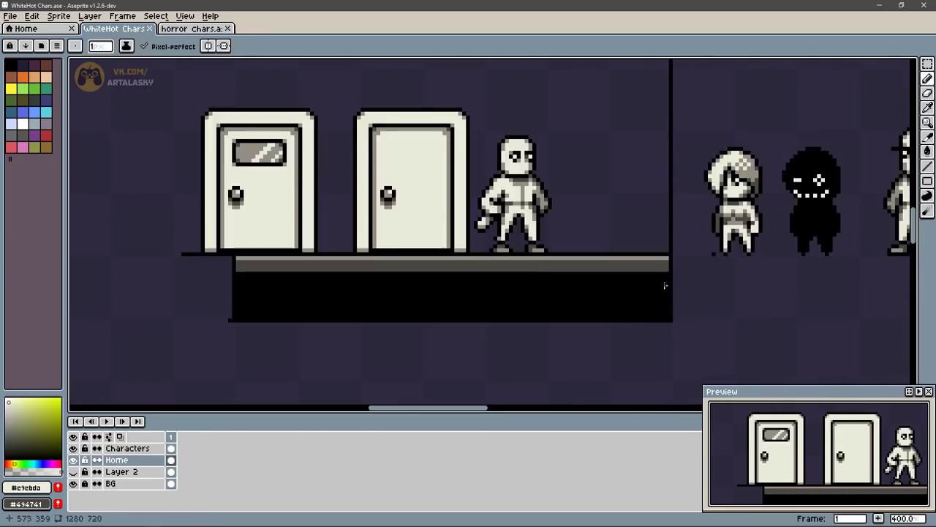
{"action": "scroll", "coordinate": [610, 226], "scroll_direction": "up", "scroll_amount": 2}
{"action": "left_click", "coordinate": [287, 93], "text": "alt"}
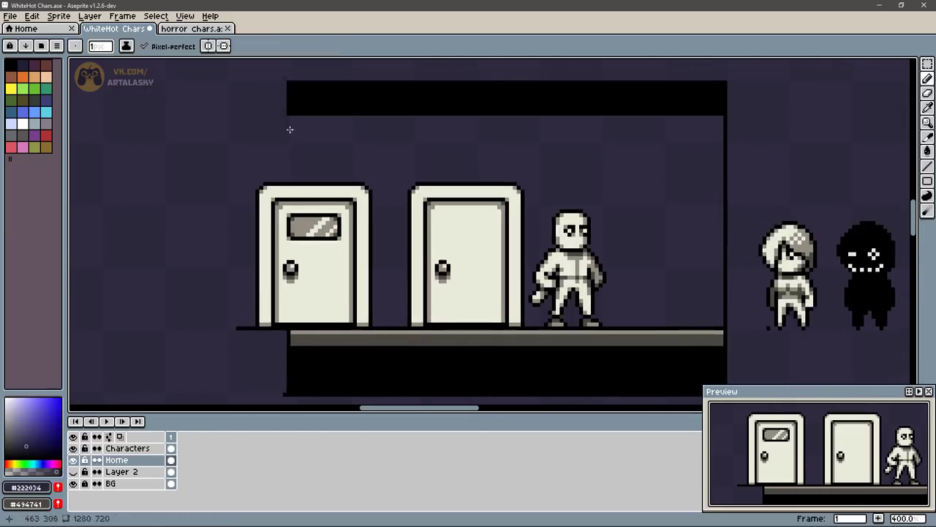
{"action": "left_click", "coordinate": [292, 93], "text": "alt"}
{"action": "left_click_drag", "start_coordinate": [289, 117], "coordinate": [289, 178]}
Step: Fill the wall behind the doors with cream after trying grey, lavender grey and white
{"action": "key", "text": "g"}
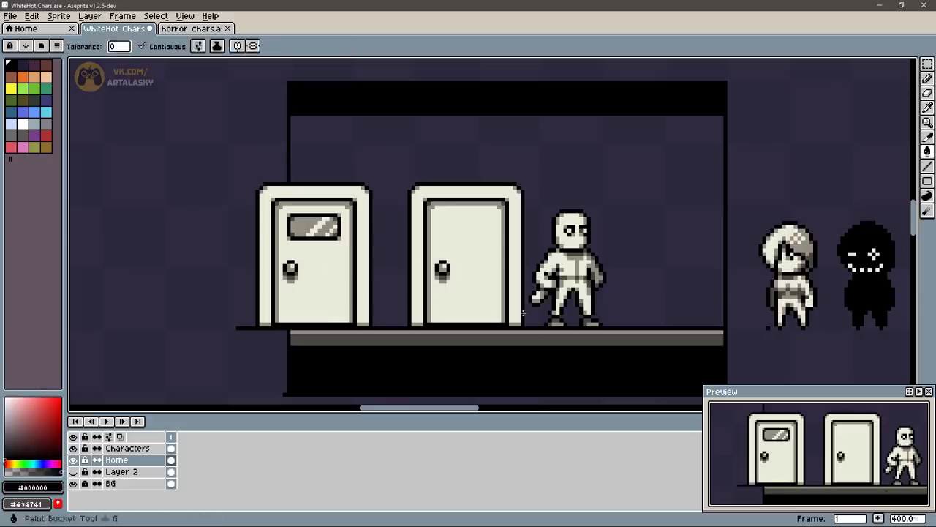
{"action": "left_click", "coordinate": [600, 241], "text": "alt"}
{"action": "left_click", "coordinate": [654, 246]}
{"action": "left_click", "coordinate": [578, 264], "text": "alt"}
{"action": "left_click", "coordinate": [613, 236]}
{"action": "left_click", "coordinate": [585, 241], "text": "alt"}
{"action": "left_click", "coordinate": [630, 203]}
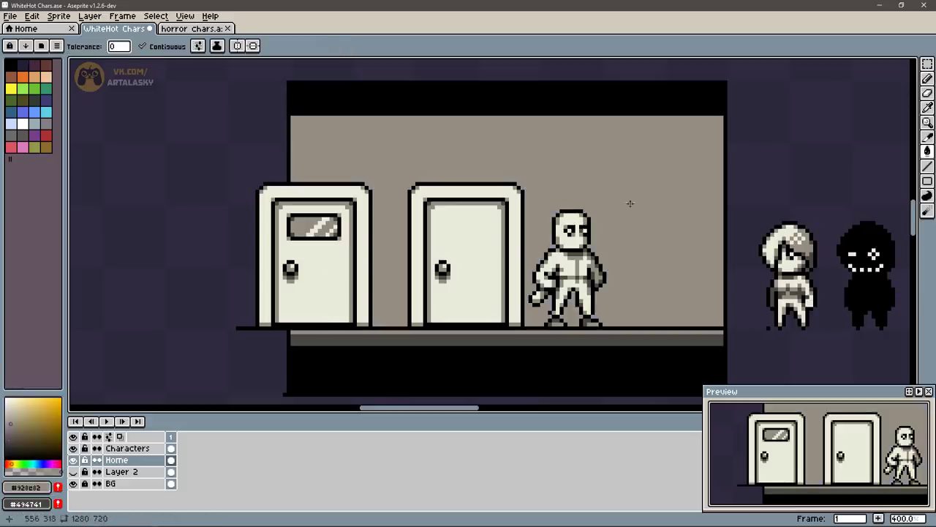
{"action": "left_click", "coordinate": [46, 123]}
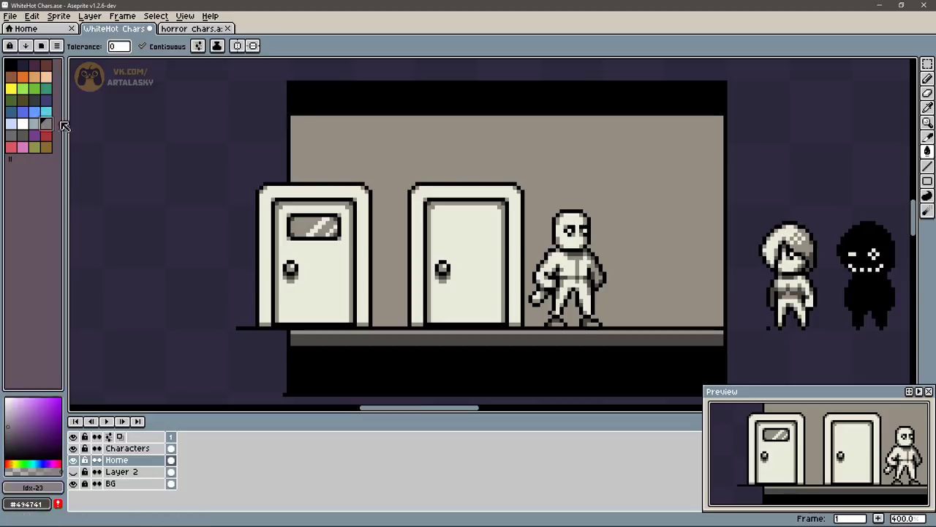
{"action": "left_click", "coordinate": [294, 156]}
{"action": "left_click", "coordinate": [34, 123]}
{"action": "left_click", "coordinate": [388, 151]}
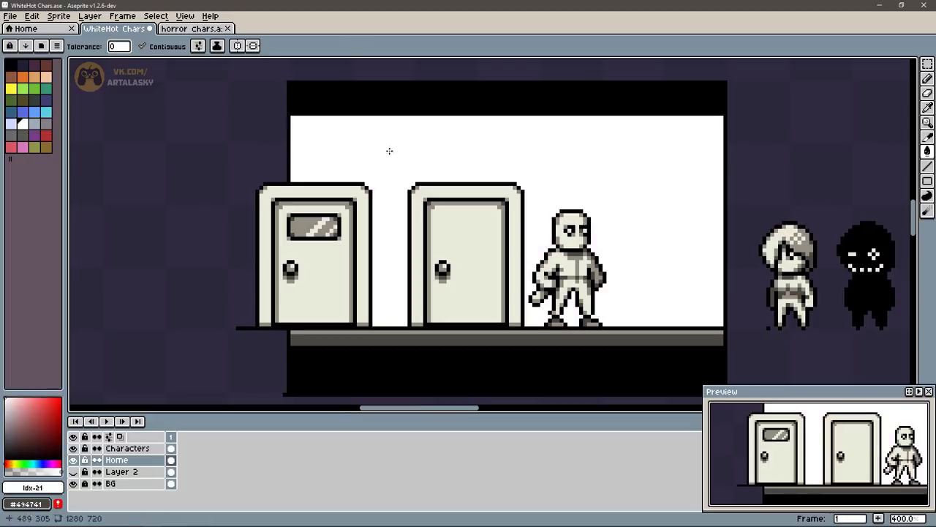
{"action": "left_click", "coordinate": [366, 193], "text": "alt"}
{"action": "left_click", "coordinate": [387, 157]}
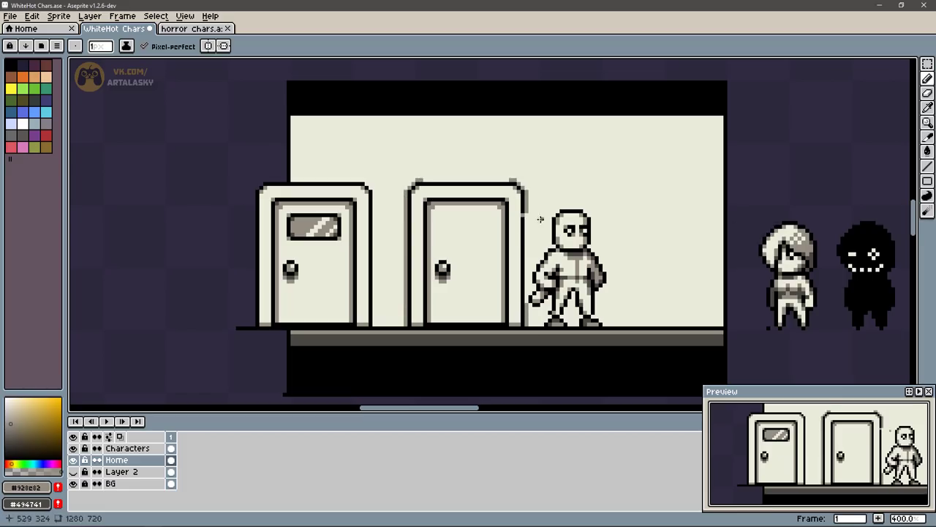
Step: Draw a line along the second door's top and a grey vertical panel line up the wall
{"action": "left_click", "coordinate": [508, 180], "text": "shift"}
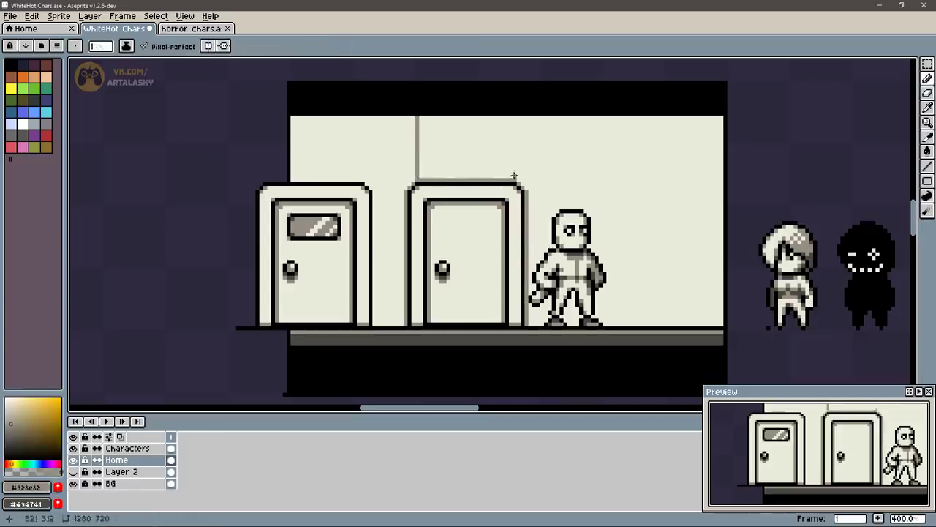
{"action": "left_click", "coordinate": [514, 115], "text": "shift"}
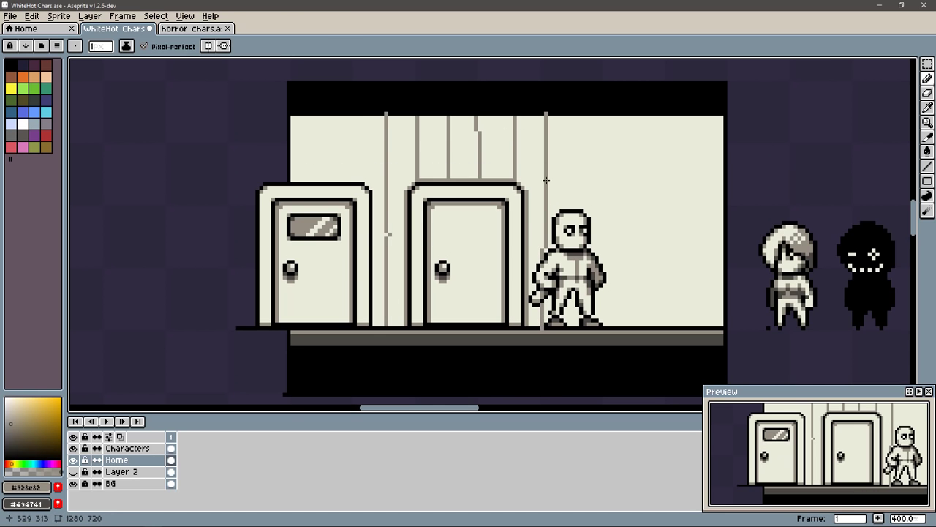
{"action": "left_click", "coordinate": [541, 150], "text": "alt"}
{"action": "scroll", "coordinate": [554, 142], "scroll_direction": "up", "scroll_amount": 2}
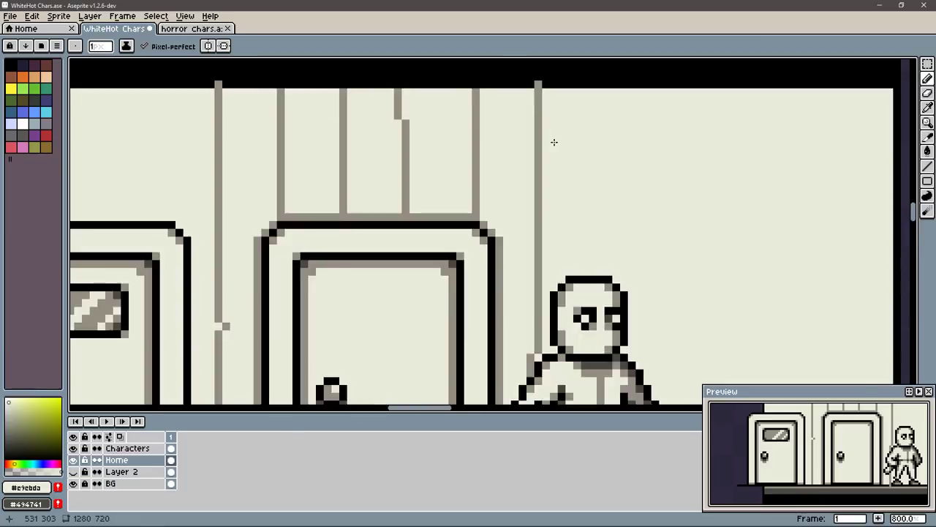
{"action": "scroll", "coordinate": [554, 142], "scroll_direction": "down", "scroll_amount": 2}
{"action": "left_click", "coordinate": [26, 487]}
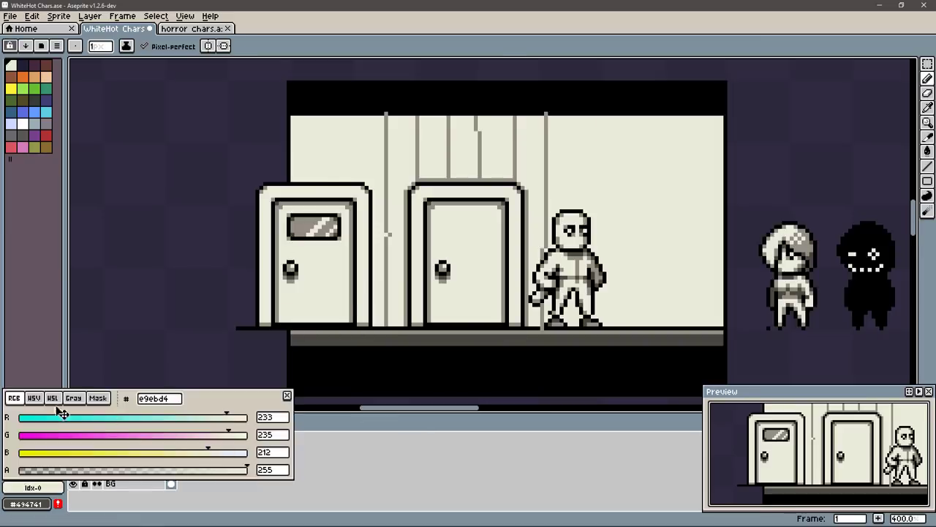
Step: Fill the five wall columns with a slightly darker cream using HSV sliders
{"action": "left_click", "coordinate": [33, 397]}
{"action": "left_click_drag", "start_coordinate": [222, 452], "coordinate": [211, 452]}
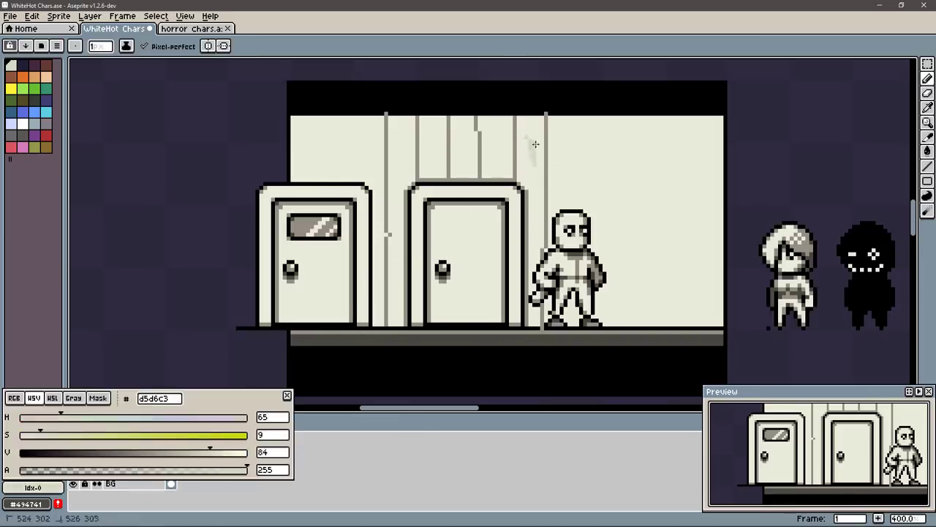
{"action": "left_click", "coordinate": [515, 119], "text": "shift"}
{"action": "key", "text": "g"}
{"action": "left_click", "coordinate": [623, 176]}
{"action": "left_click", "coordinate": [531, 161]}
{"action": "left_click", "coordinate": [490, 146]}
{"action": "left_click", "coordinate": [430, 141]}
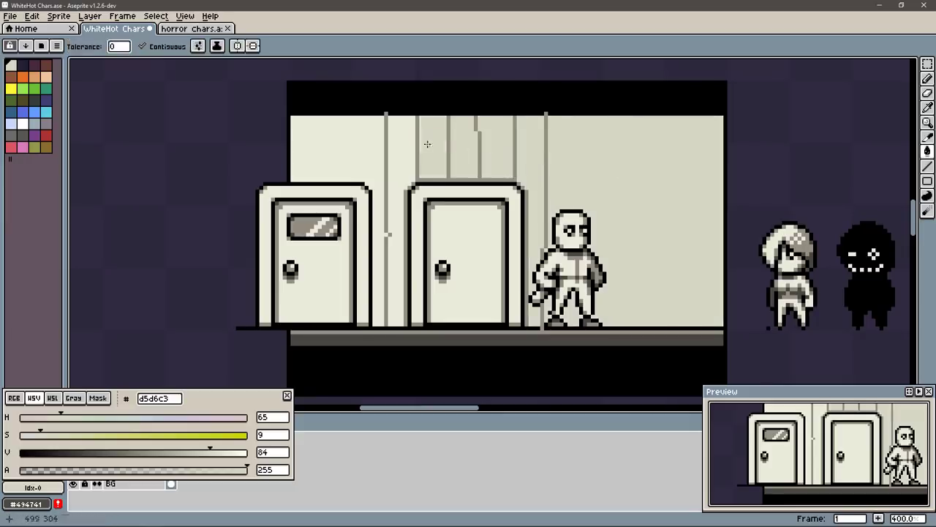
{"action": "left_click", "coordinate": [401, 147]}
{"action": "key", "text": "b"}
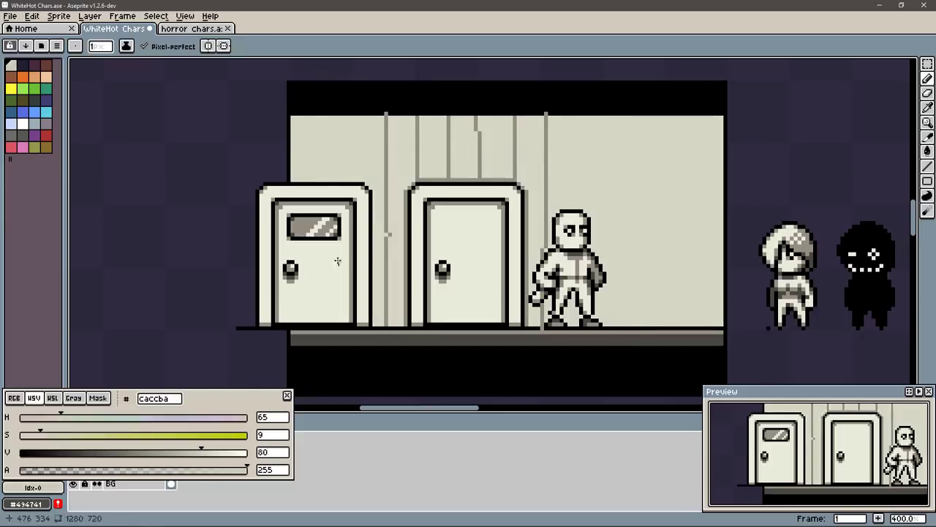
Step: Set the colour to saturation 15, value 70 and fill the five wall sections dark grey
{"action": "left_click_drag", "start_coordinate": [74, 419], "coordinate": [89, 416]}
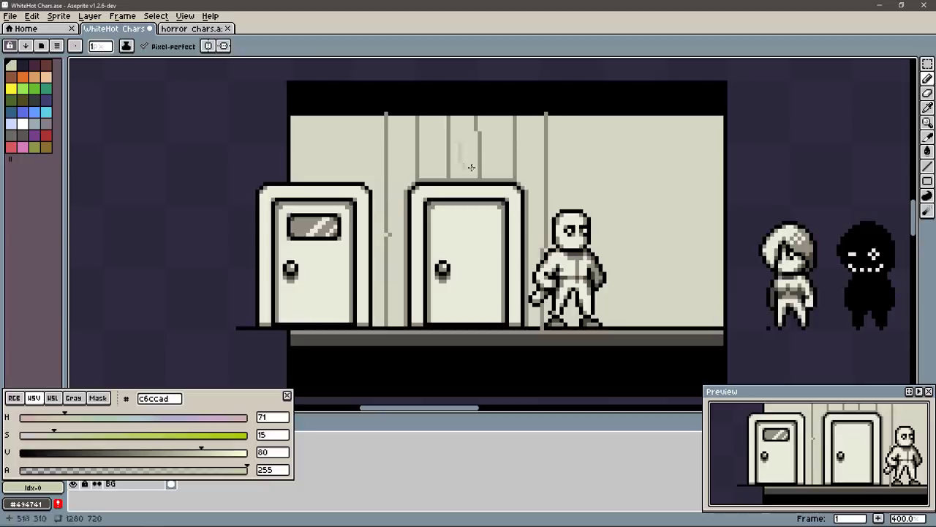
{"action": "left_click_drag", "start_coordinate": [216, 452], "coordinate": [158, 452]}
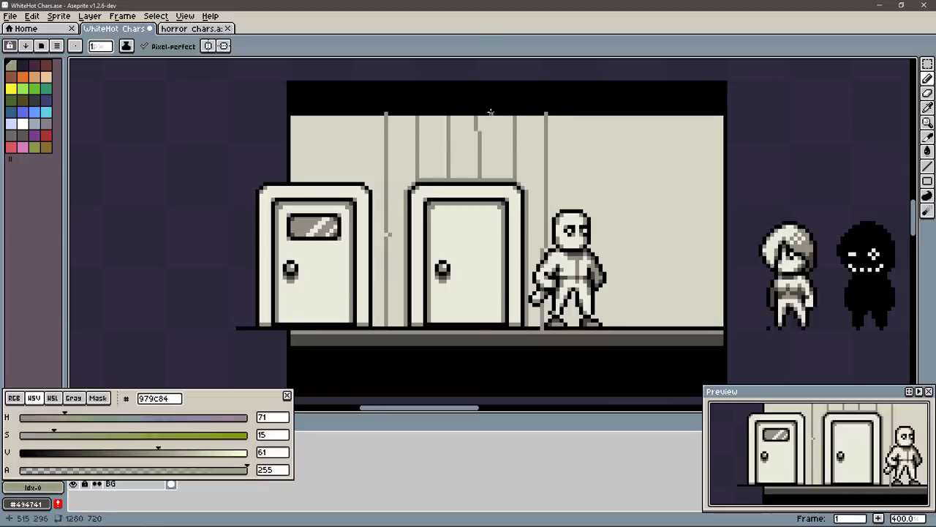
{"action": "left_click", "coordinate": [311, 308]}
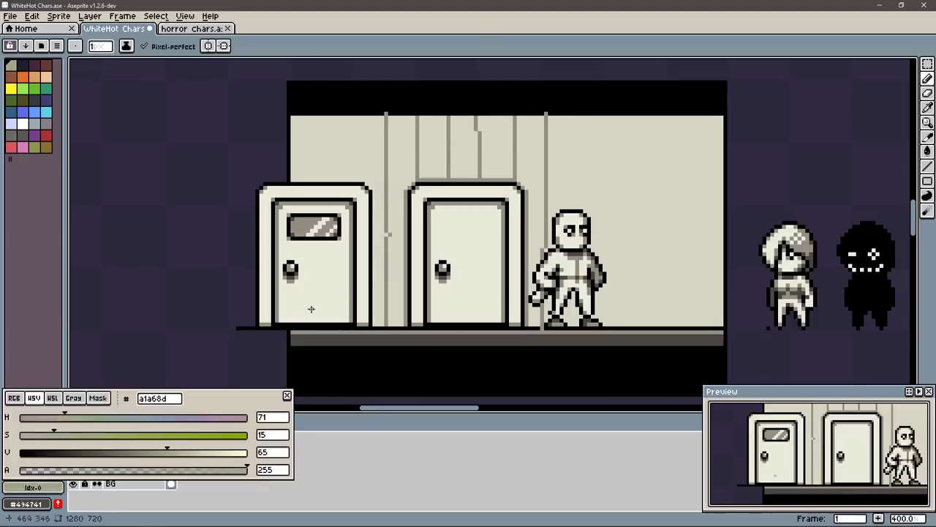
{"action": "left_click", "coordinate": [481, 123], "text": "alt"}
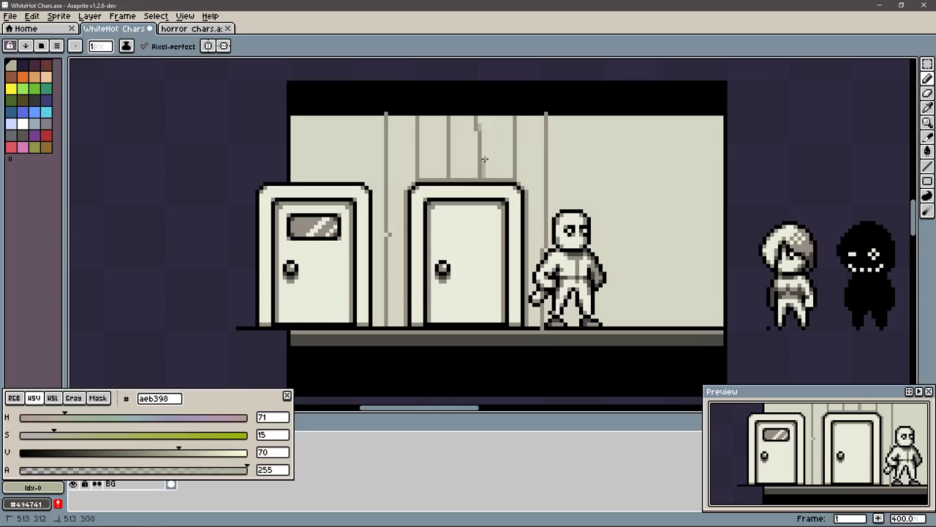
{"action": "left_click_drag", "start_coordinate": [839, 443], "coordinate": [857, 399]}
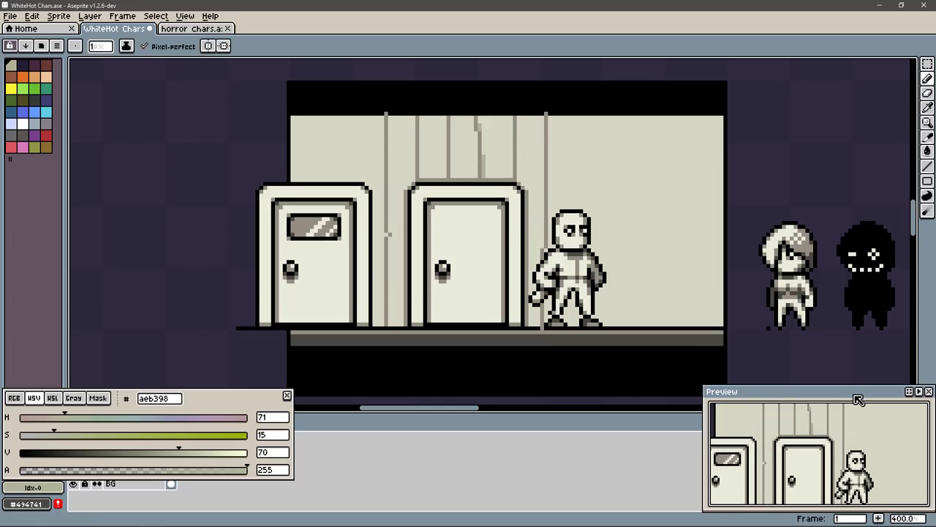
{"action": "key", "text": "g"}
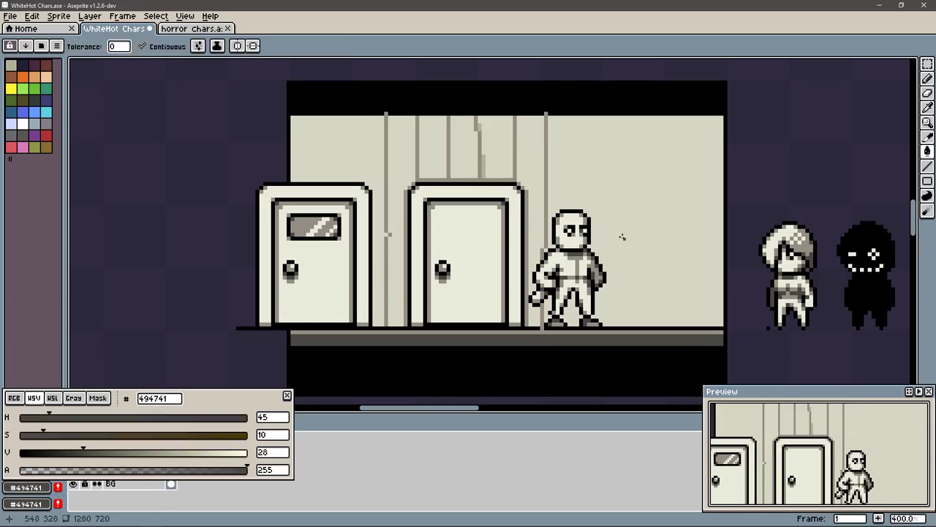
{"action": "left_click", "coordinate": [621, 234]}
{"action": "left_click", "coordinate": [530, 146]}
{"action": "left_click", "coordinate": [497, 147]}
{"action": "left_click", "coordinate": [465, 146]}
{"action": "left_click", "coordinate": [352, 144]}
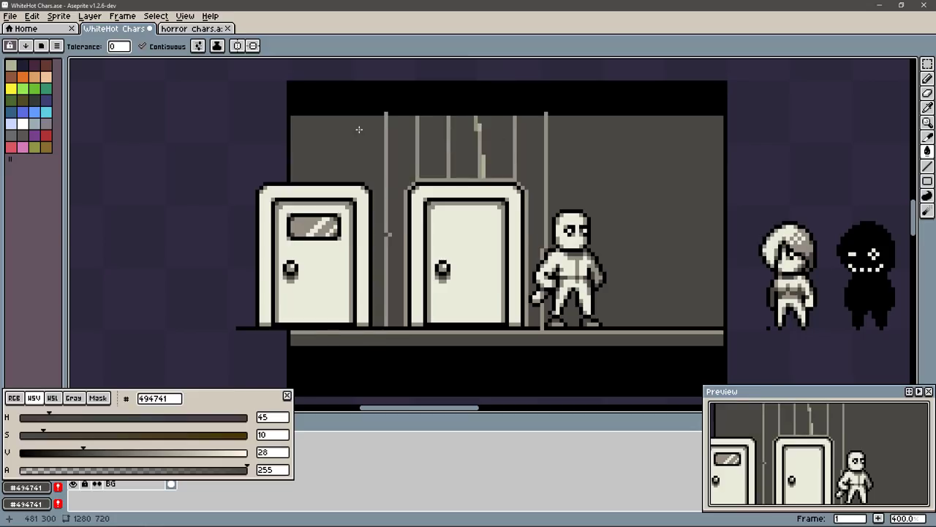
Step: Try lighter and greener grey fills on the right wall, undoing each
{"action": "left_click", "coordinate": [550, 154], "text": "alt"}
{"action": "left_click", "coordinate": [595, 153]}
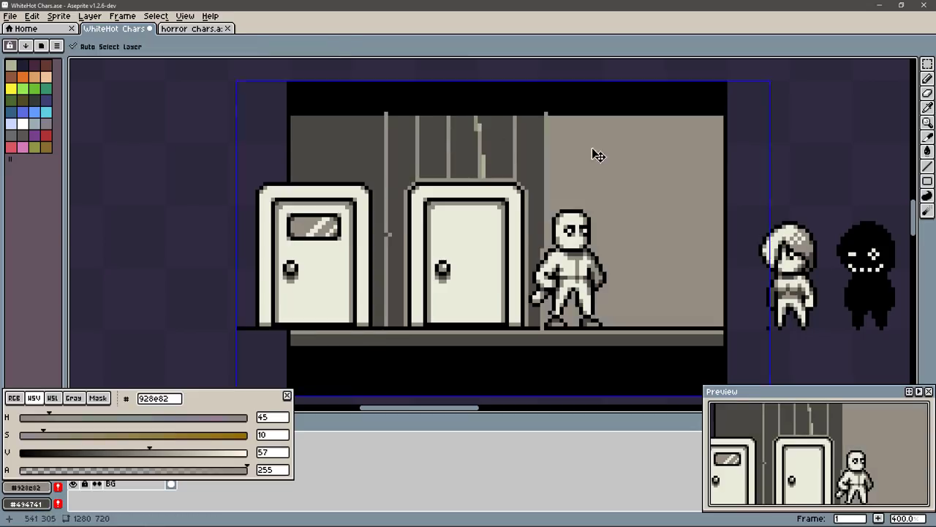
{"action": "key", "text": "ctrl+z"}
{"action": "left_click", "coordinate": [582, 153], "text": "alt"}
{"action": "left_click", "coordinate": [95, 452]}
{"action": "left_click", "coordinate": [647, 174]}
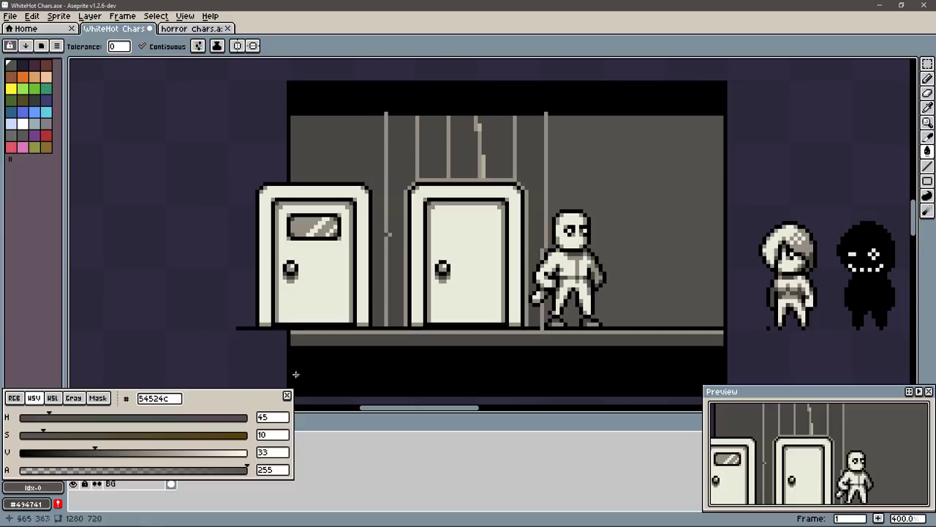
{"action": "left_click", "coordinate": [127, 452]}
{"action": "left_click", "coordinate": [658, 175]}
{"action": "key", "text": "ctrl+z"}
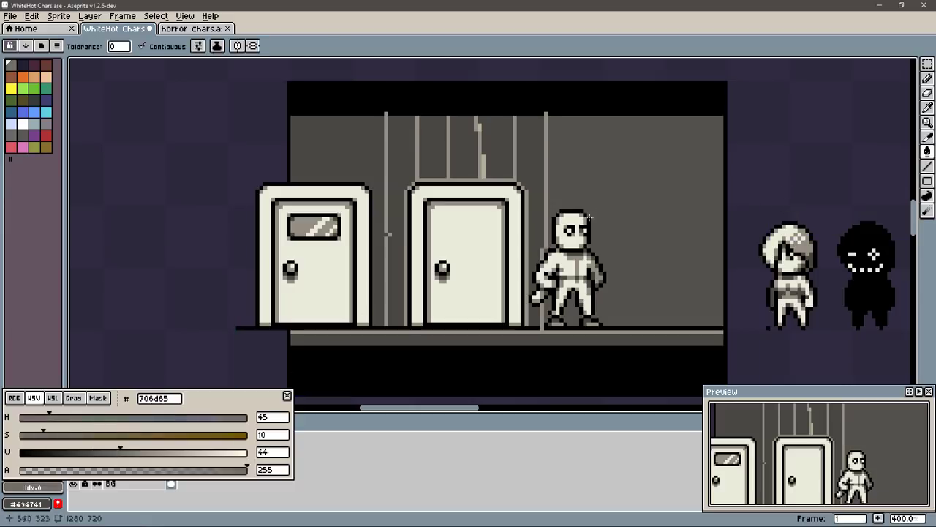
{"action": "left_click", "coordinate": [649, 153]}
{"action": "key", "text": "ctrl+z"}
Step: Fill the right and left walls with muted purple-grey #6f6d78
{"action": "left_click", "coordinate": [693, 157], "text": "alt"}
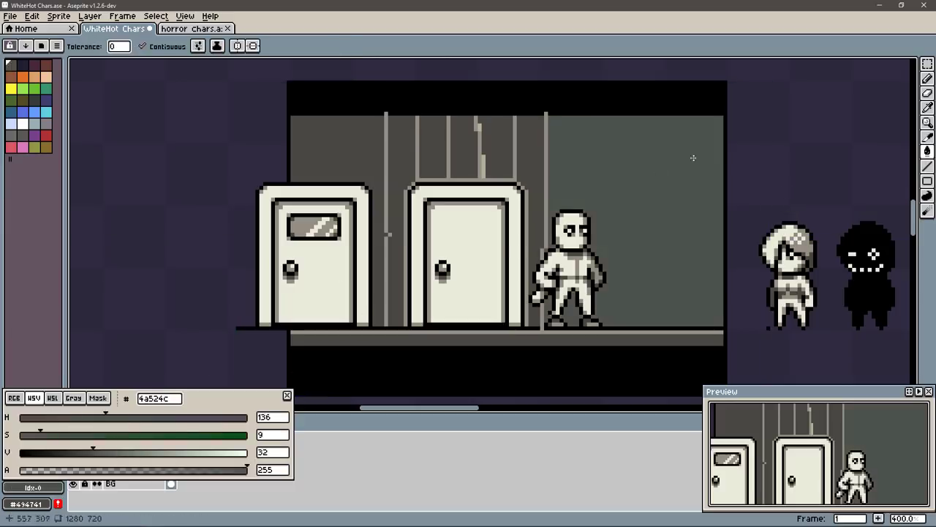
{"action": "left_click", "coordinate": [175, 418]}
{"action": "left_click", "coordinate": [127, 452]}
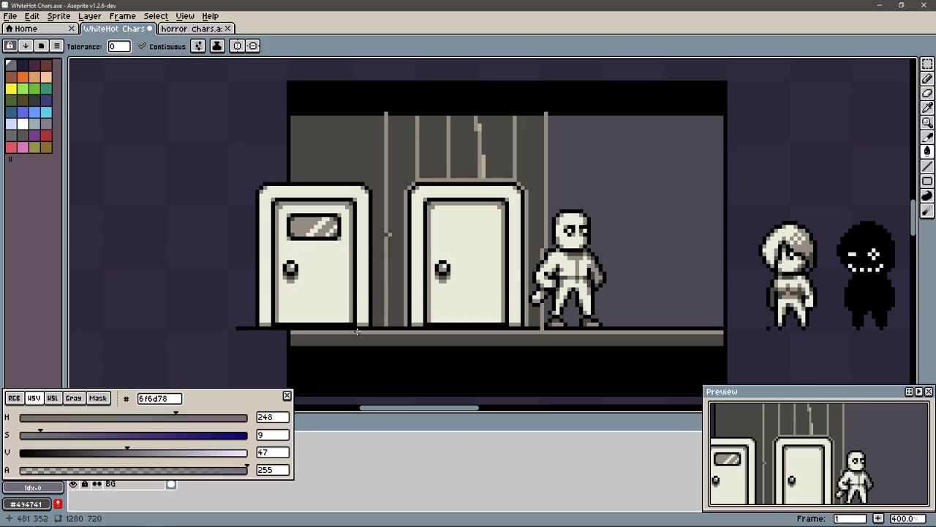
{"action": "left_click", "coordinate": [649, 197]}
{"action": "mouse_move", "coordinate": [530, 156]}
{"action": "left_mouse_down"}
{"action": "mouse_move", "coordinate": [351, 146]}
{"action": "mouse_move", "coordinate": [498, 146]}
{"action": "left_mouse_up"}
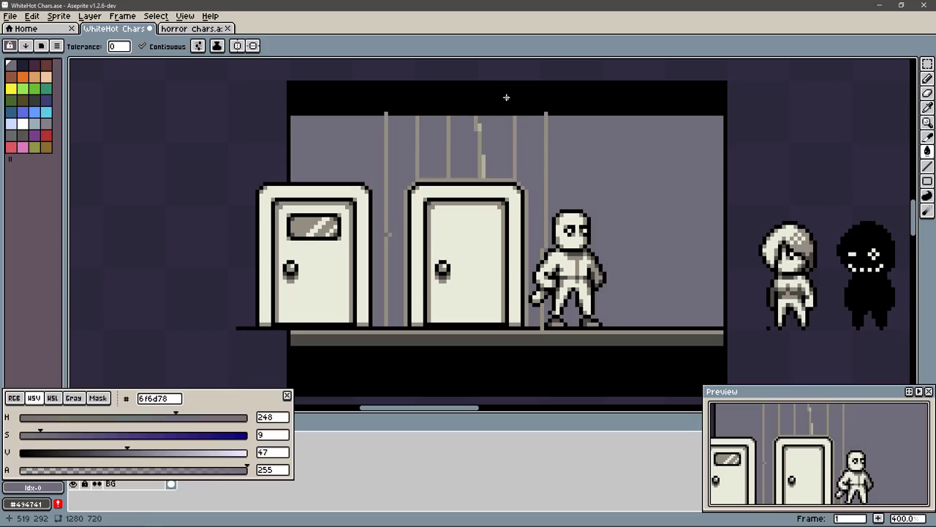
{"action": "left_click", "coordinate": [927, 181]}
Step: Paint over the remaining vertical lines with filled rectangles and recolour the wall warm grey
{"action": "left_click_drag", "start_coordinate": [386, 119], "coordinate": [547, 174]}
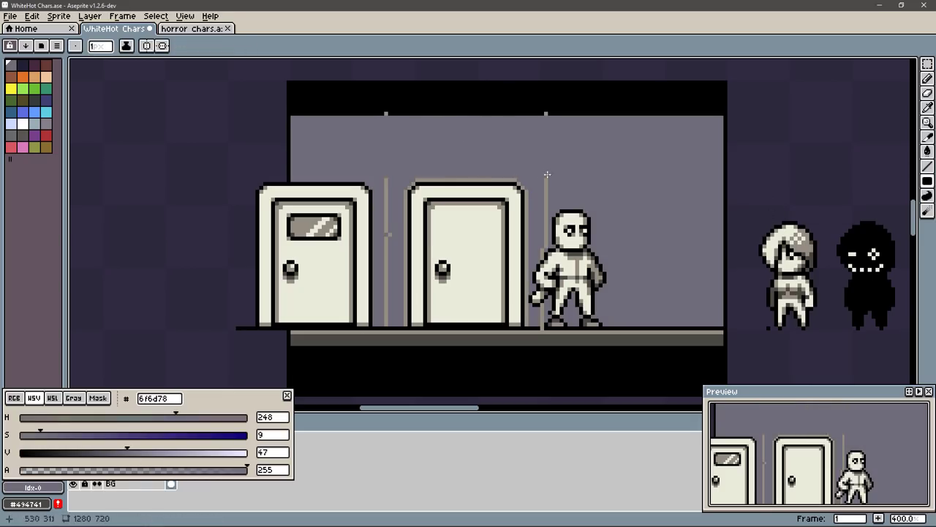
{"action": "left_click_drag", "start_coordinate": [540, 324], "coordinate": [550, 178]}
{"action": "left_click_drag", "start_coordinate": [382, 179], "coordinate": [392, 327]}
{"action": "left_click", "coordinate": [49, 416]}
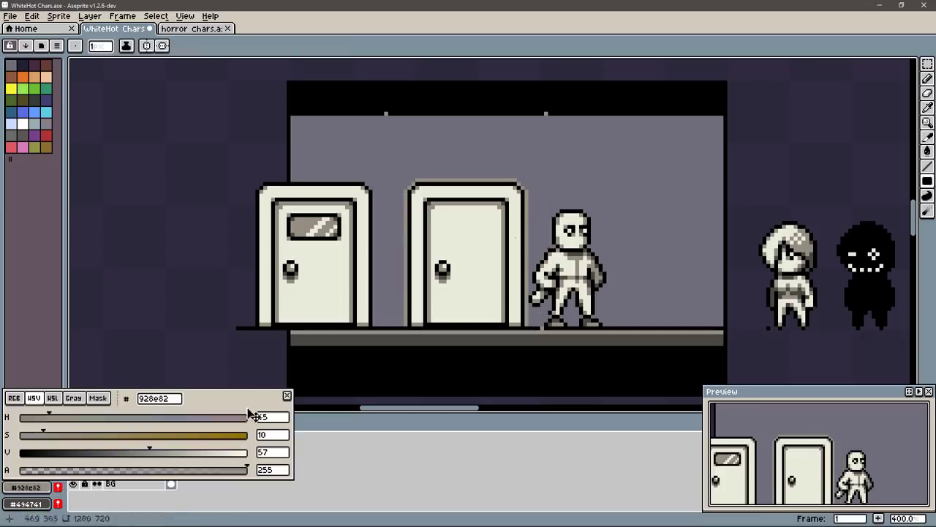
{"action": "key", "text": "g"}
{"action": "left_click", "coordinate": [582, 176]}
{"action": "key", "text": "ctrl+f"}
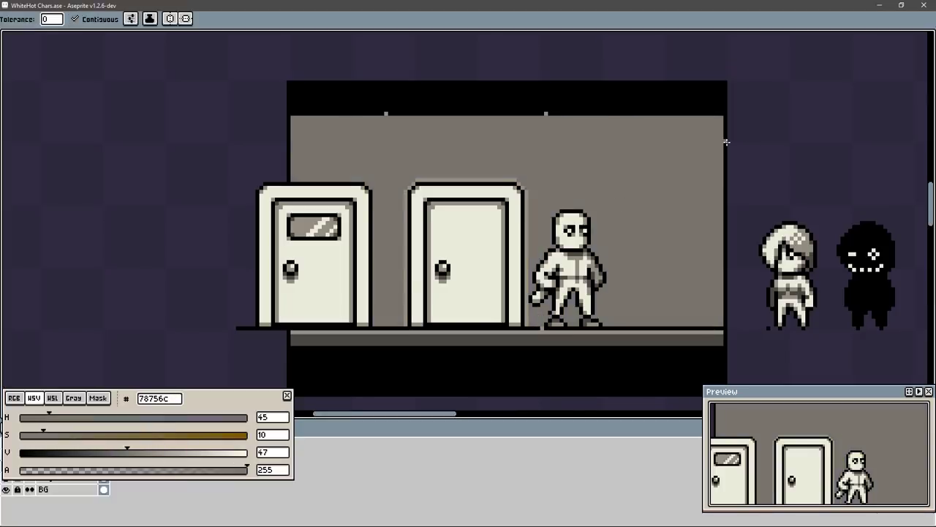
Step: Test brighter wall fills, up to a pale cream
{"action": "left_click", "coordinate": [409, 272], "text": "alt"}
{"action": "left_click", "coordinate": [540, 146]}
{"action": "key", "text": "ctrl+z"}
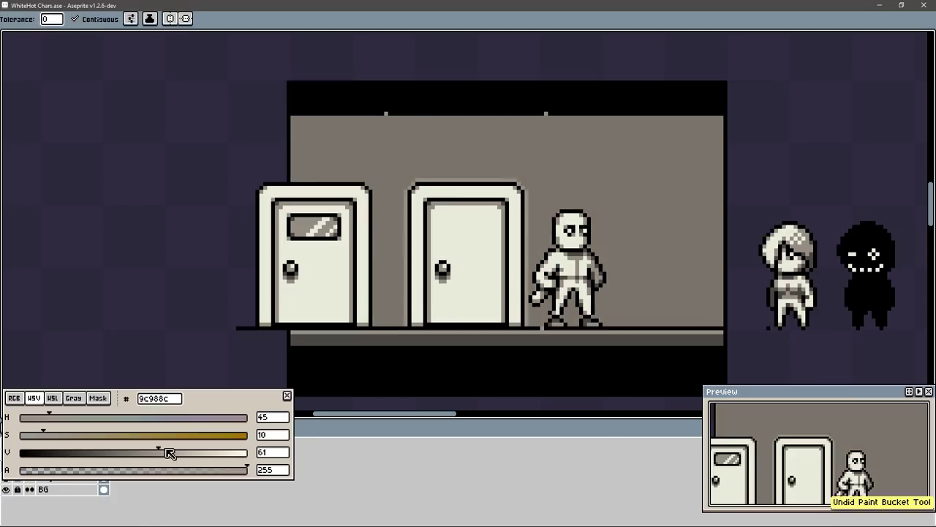
{"action": "left_click_drag", "start_coordinate": [169, 453], "coordinate": [176, 452]}
{"action": "left_click", "coordinate": [463, 139]}
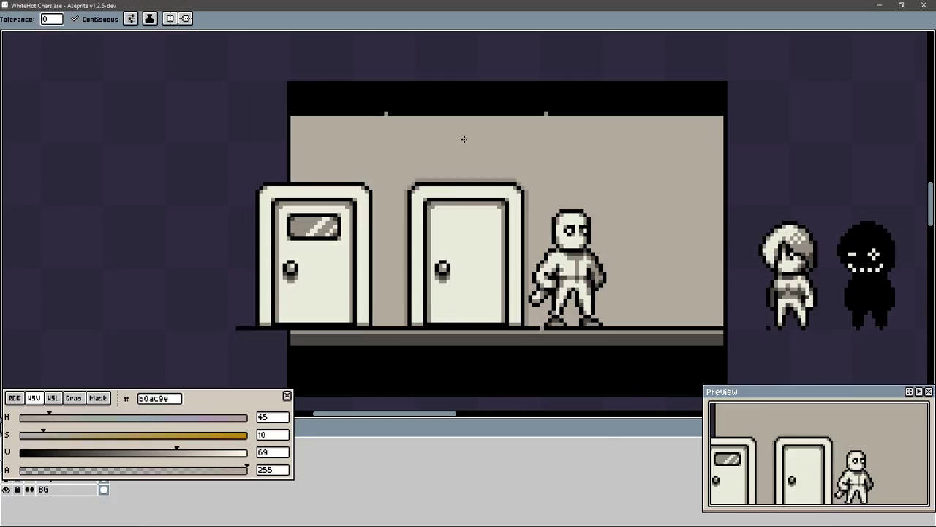
{"action": "left_click", "coordinate": [210, 453]}
{"action": "left_click", "coordinate": [545, 134]}
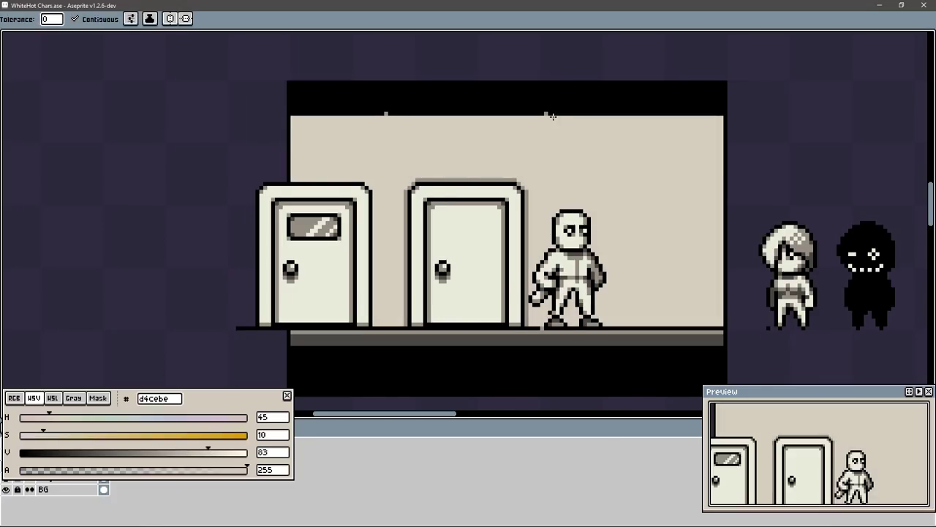
Step: Try darker wall fills and compare a mid-grey fill with undo and redo
{"action": "left_click_drag", "start_coordinate": [553, 117], "coordinate": [481, 74]}
{"action": "left_click", "coordinate": [160, 453]}
{"action": "left_click", "coordinate": [529, 92]}
{"action": "key", "text": "ctrl+z"}
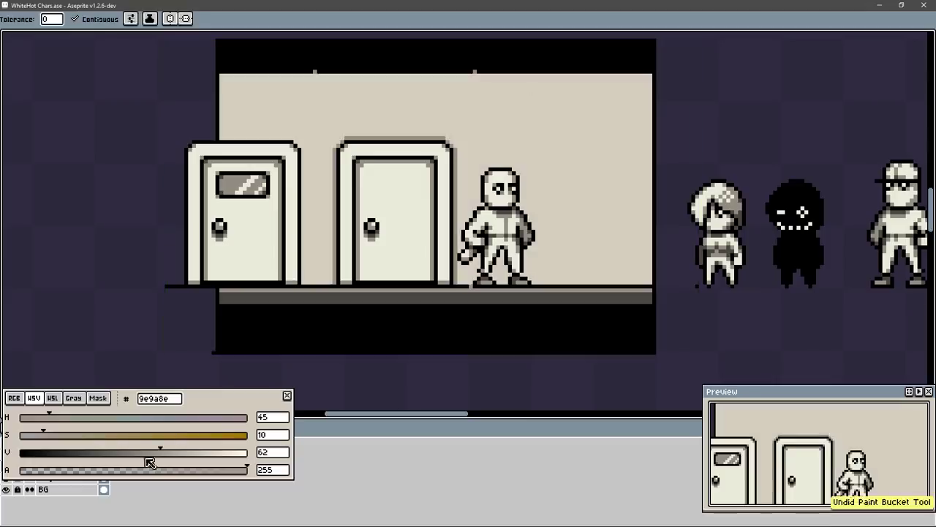
{"action": "left_click", "coordinate": [123, 453]}
{"action": "left_click", "coordinate": [538, 113]}
{"action": "key", "text": "ctrl+z"}
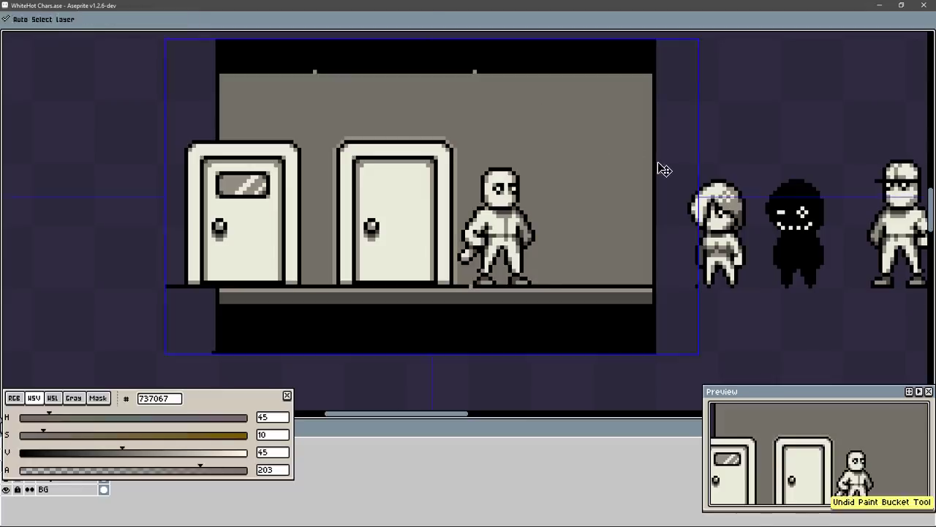
{"action": "key", "text": "ctrl+y"}
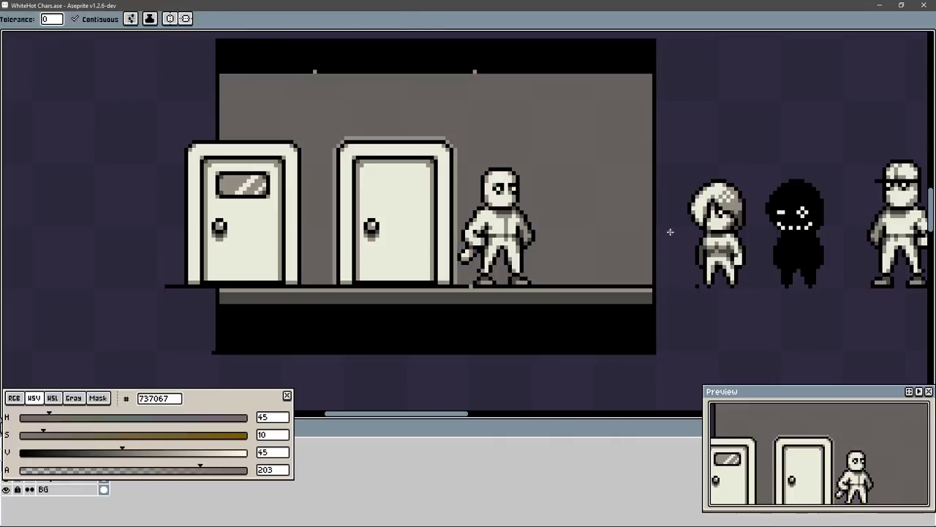
{"action": "key", "text": "ctrl+z"}
Step: Test translucent and darker grey wall fills, undoing each
{"action": "left_click", "coordinate": [109, 468]}
{"action": "key", "text": "ctrl+y"}
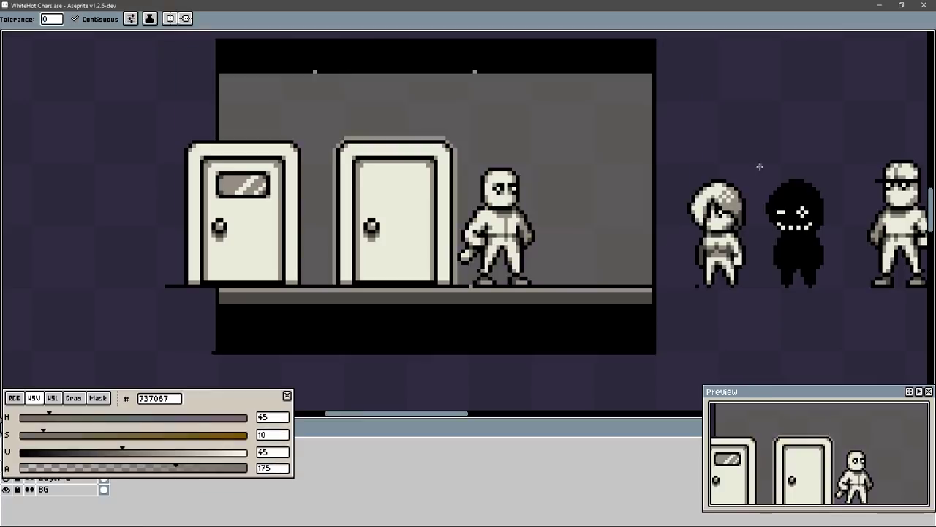
{"action": "key", "text": "ctrl+z"}
{"action": "left_click", "coordinate": [611, 139]}
{"action": "key", "text": "ctrl+z"}
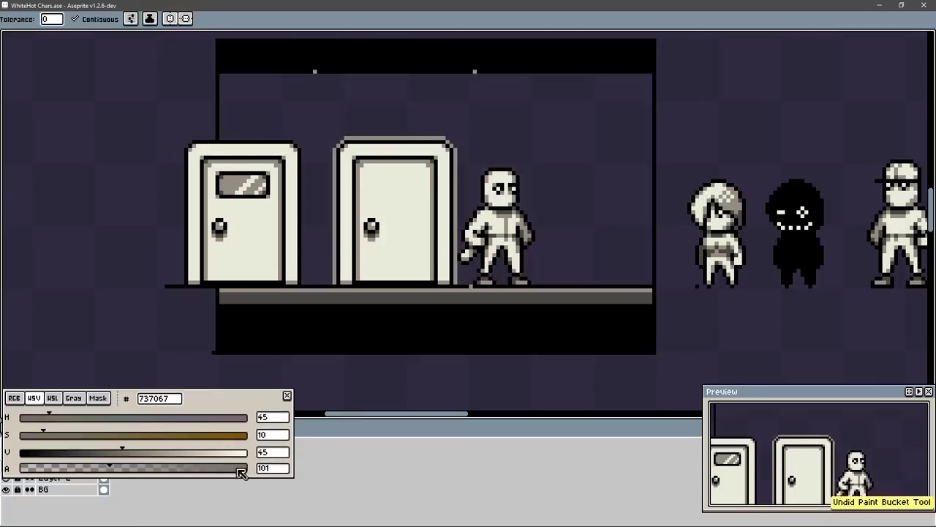
{"action": "left_click", "coordinate": [247, 468]}
{"action": "left_click", "coordinate": [597, 140]}
{"action": "left_click_drag", "start_coordinate": [128, 456], "coordinate": [95, 452]}
{"action": "key", "text": "ctrl+z"}
{"action": "left_click", "coordinate": [601, 143]}
{"action": "key", "text": "ctrl+z"}
{"action": "left_click", "coordinate": [469, 150]}
{"action": "key", "text": "ctrl+z"}
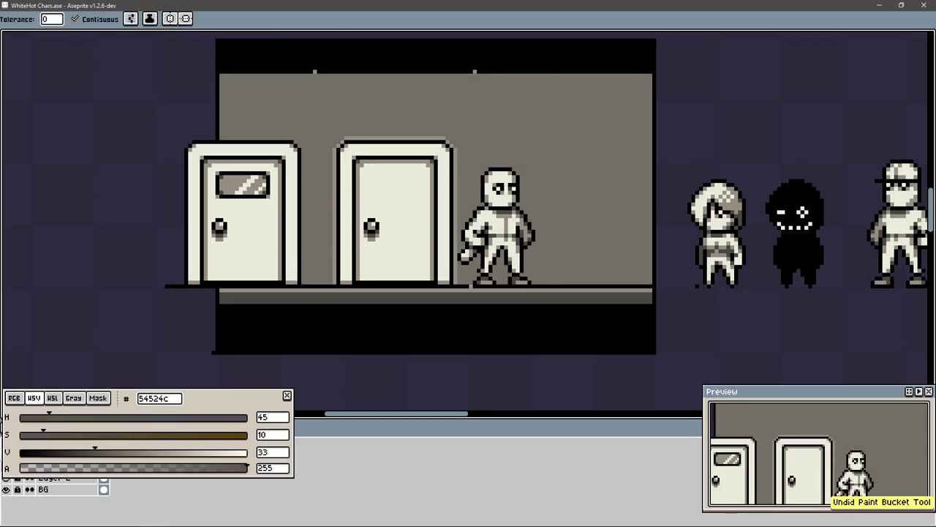
Step: Reapply the warm mid-grey #737067 wall fill
{"action": "key", "text": "b"}
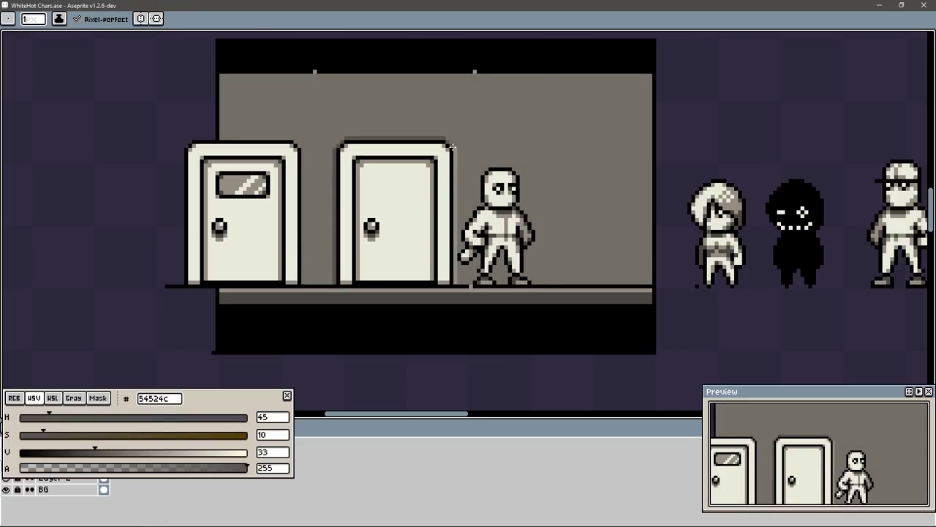
{"action": "left_click", "coordinate": [472, 286], "text": "alt"}
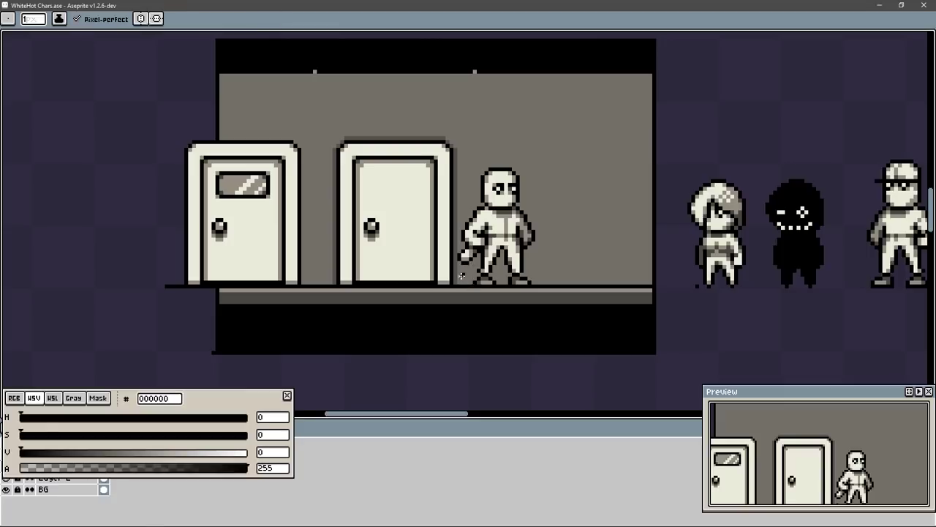
{"action": "key", "text": "g"}
{"action": "left_click", "coordinate": [461, 276], "text": "alt"}
{"action": "key", "text": "ctrl+y"}
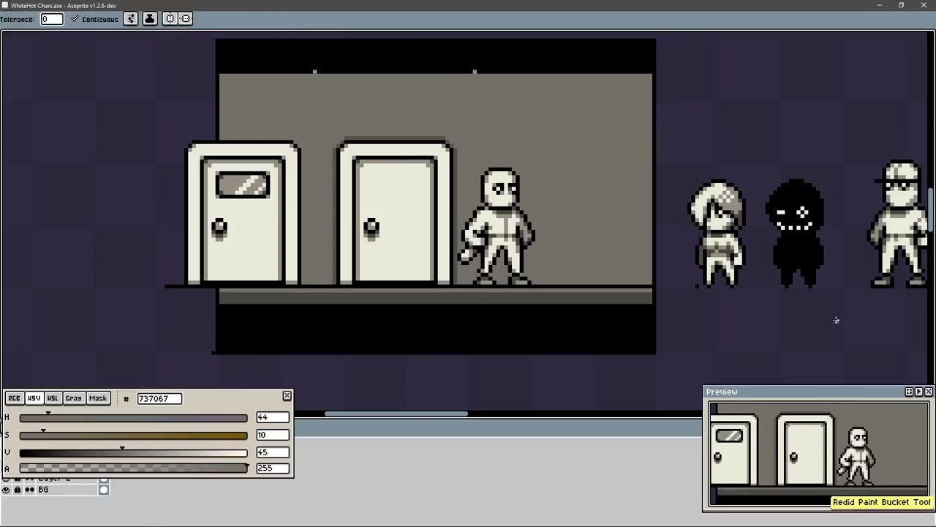
Step: Paint a dark grey #494741 strip under the second door
{"action": "key", "text": "b"}
{"action": "left_click", "coordinate": [358, 285], "text": "alt"}
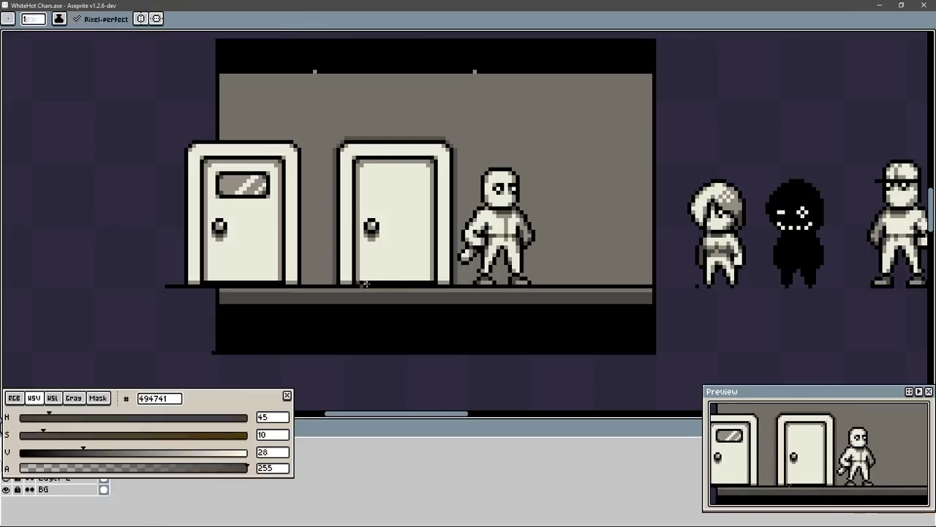
{"action": "left_click_drag", "start_coordinate": [356, 286], "coordinate": [430, 286]}
{"action": "key", "text": "ctrl+z"}
{"action": "key", "text": "ctrl+y"}
{"action": "key", "text": "ctrl+f"}
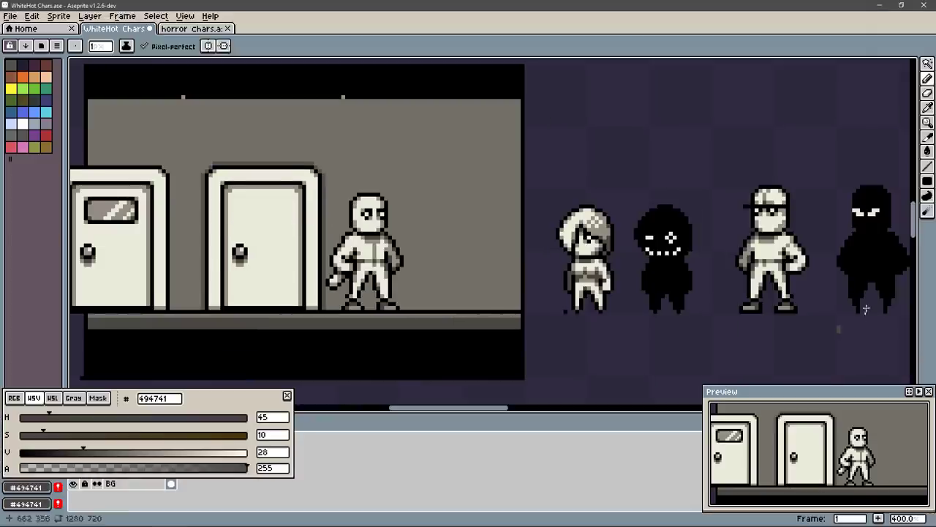
Step: Stack a copy of the room above the original to form the upper storey
{"action": "scroll", "coordinate": [717, 290], "scroll_direction": "down", "scroll_amount": 2}
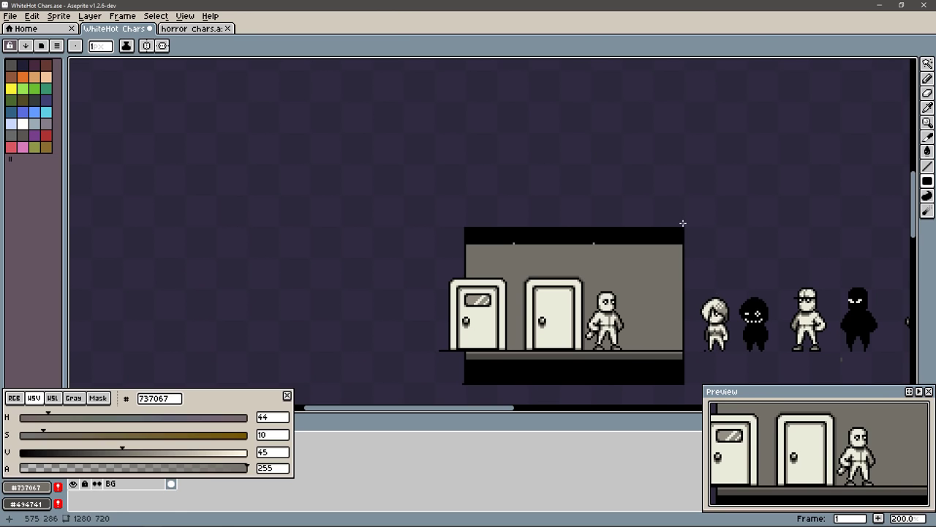
{"action": "left_click_drag", "start_coordinate": [682, 225], "coordinate": [463, 131]}
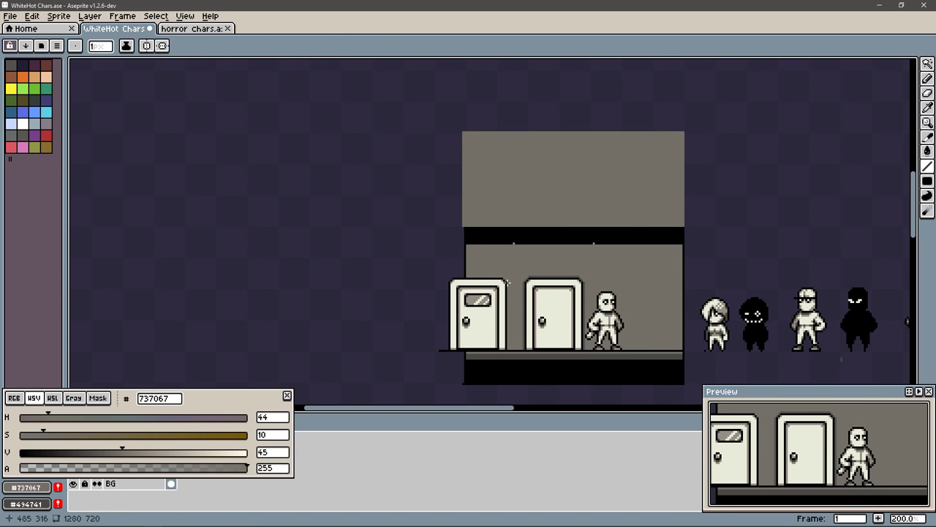
{"action": "key", "text": "m"}
{"action": "left_click_drag", "start_coordinate": [464, 230], "coordinate": [685, 359]}
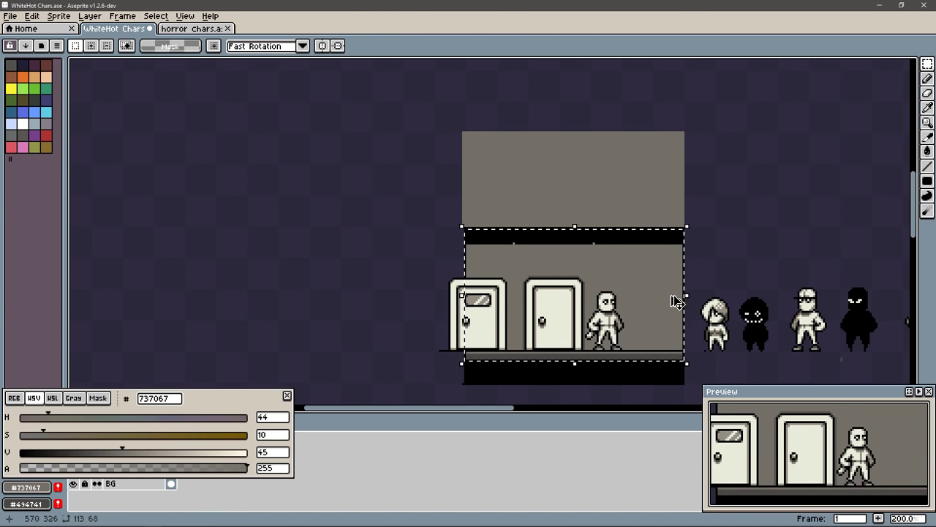
{"action": "left_click_drag", "start_coordinate": [672, 299], "coordinate": [672, 167]}
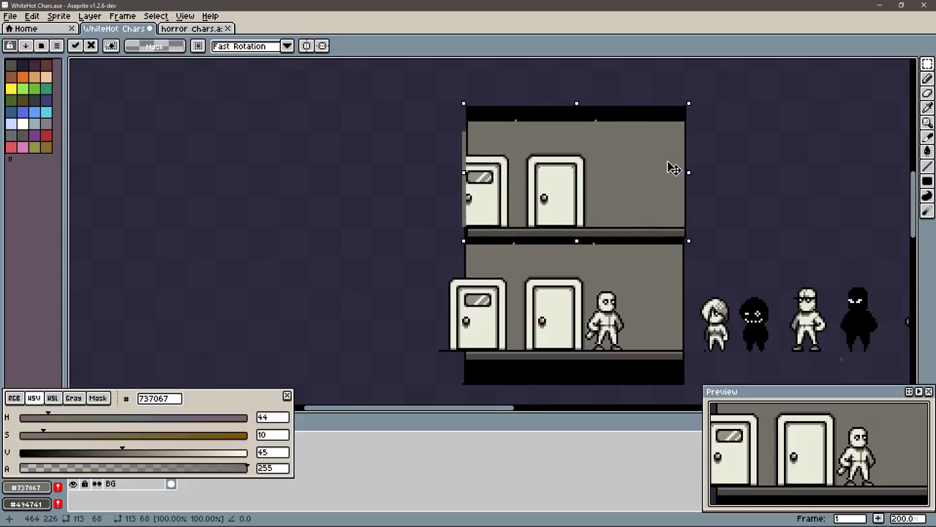
{"action": "key", "text": "Return"}
{"action": "key", "text": "ctrl+d"}
Step: Erase both doors from the upper floor, leaving plain wall
{"action": "key", "text": "b"}
{"action": "key", "text": "e"}
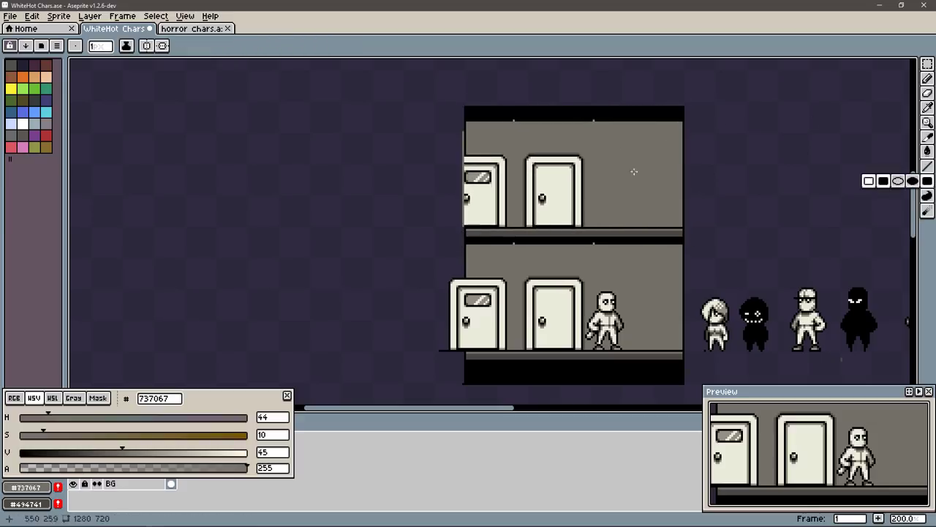
{"action": "mouse_move", "coordinate": [553, 157]}
{"action": "left_mouse_down"}
{"action": "mouse_move", "coordinate": [554, 219]}
{"action": "mouse_move", "coordinate": [464, 230]}
{"action": "left_mouse_up"}
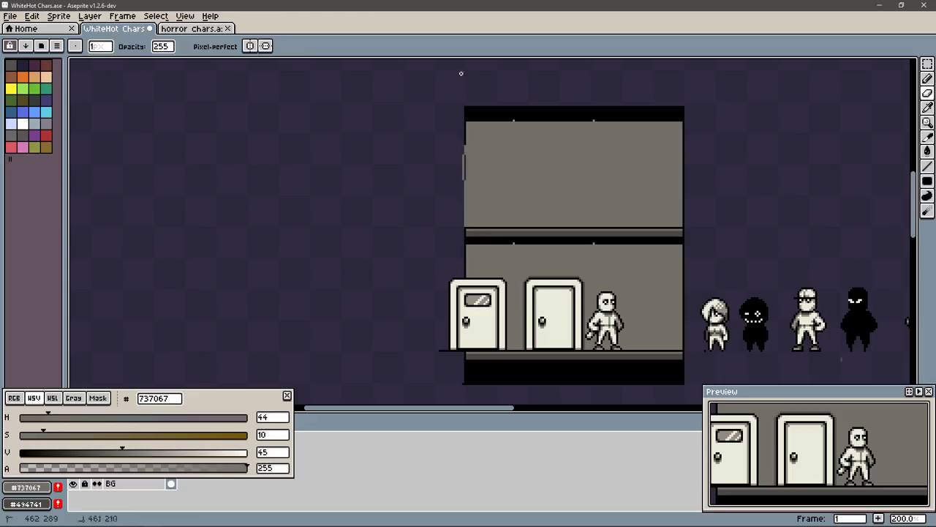
Step: Draw a small black lamp fixture hanging under the upper ceiling
{"action": "key", "text": "b"}
{"action": "left_click", "coordinate": [470, 108], "text": "alt"}
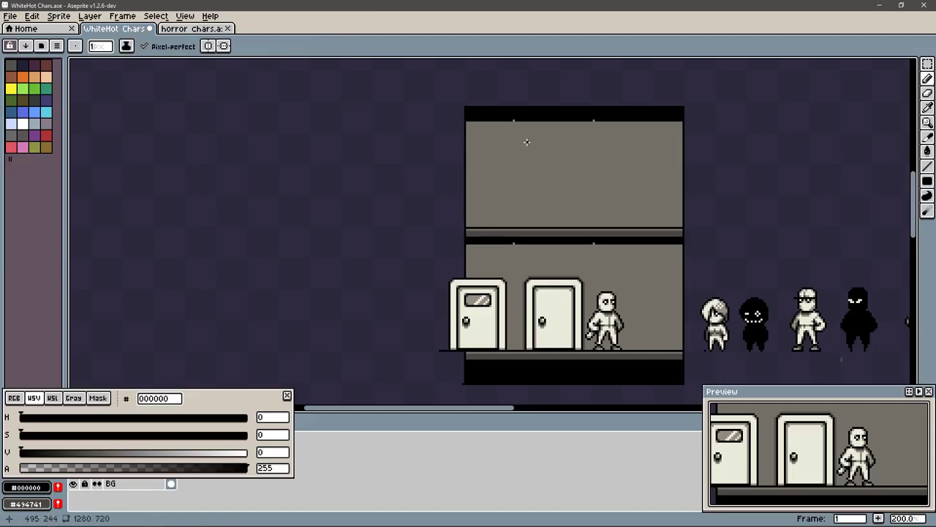
{"action": "scroll", "coordinate": [527, 142], "scroll_direction": "up", "scroll_amount": 2}
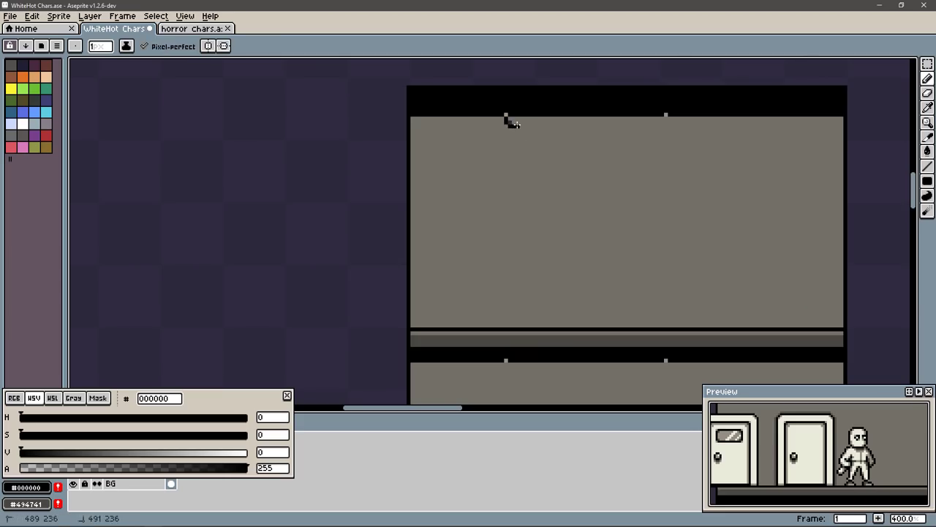
{"action": "left_click", "coordinate": [518, 120], "text": "alt"}
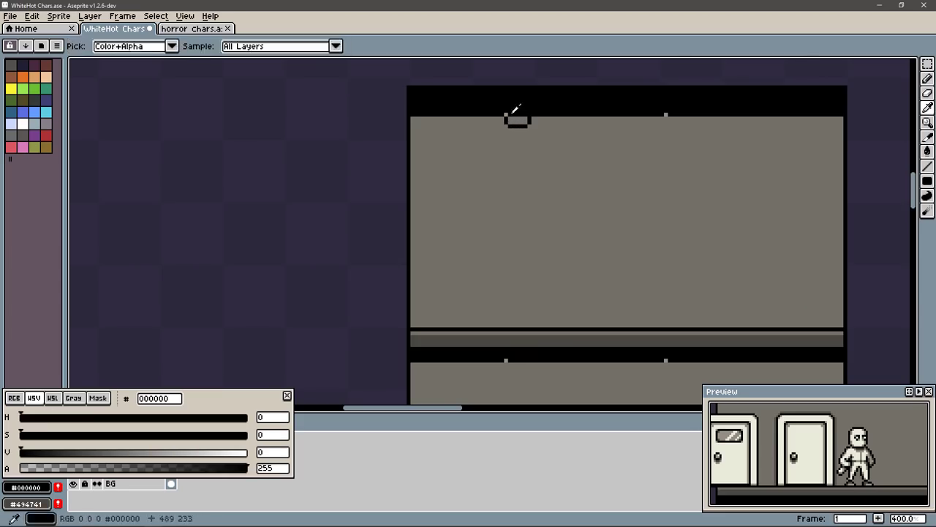
{"action": "left_click", "coordinate": [566, 338], "text": "alt"}
{"action": "scroll", "coordinate": [822, 461], "scroll_direction": "up", "scroll_amount": 2}
{"action": "scroll", "coordinate": [816, 407], "scroll_direction": "up", "scroll_amount": 1}
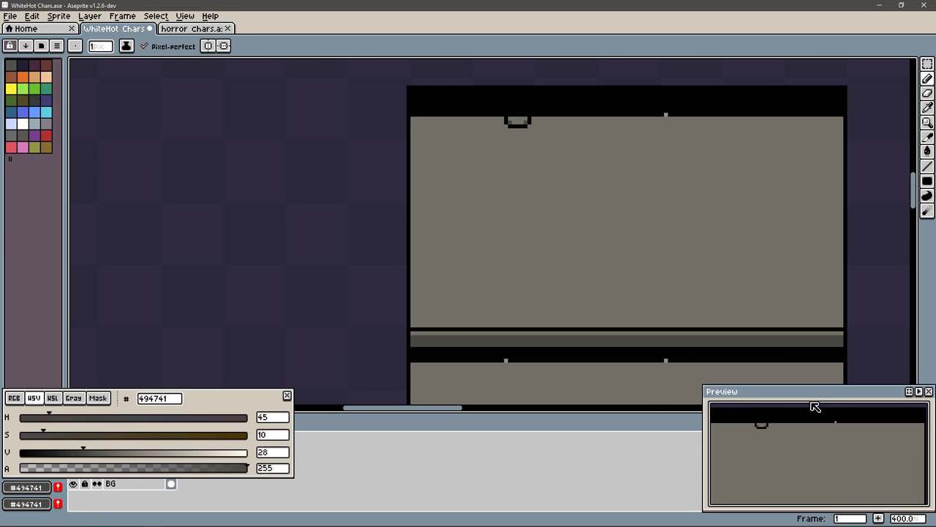
{"action": "key", "text": "w"}
{"action": "scroll", "coordinate": [687, 292], "scroll_direction": "up", "scroll_amount": 2}
Step: Add a new layer named BGHome
{"action": "scroll", "coordinate": [673, 260], "scroll_direction": "down", "scroll_amount": 4}
{"action": "left_click", "coordinate": [677, 264]}
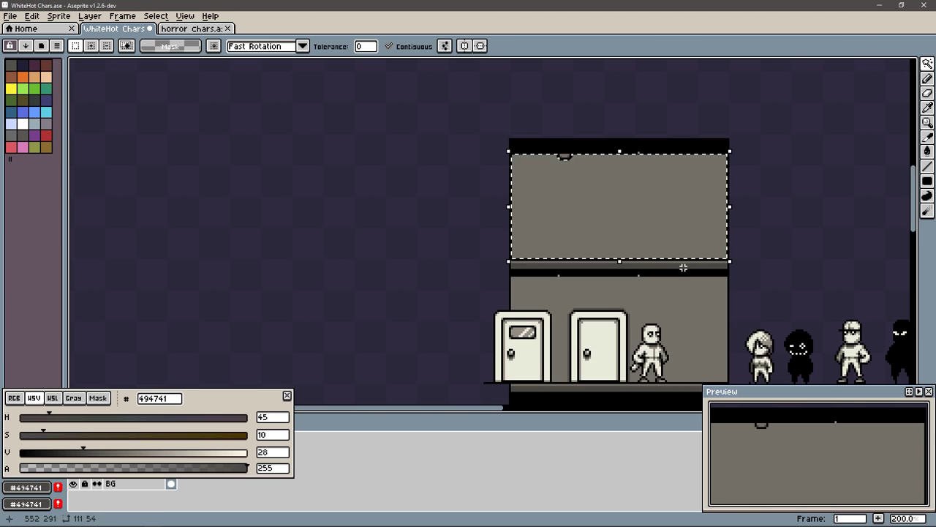
{"action": "key", "text": "ctrl+shift+j"}
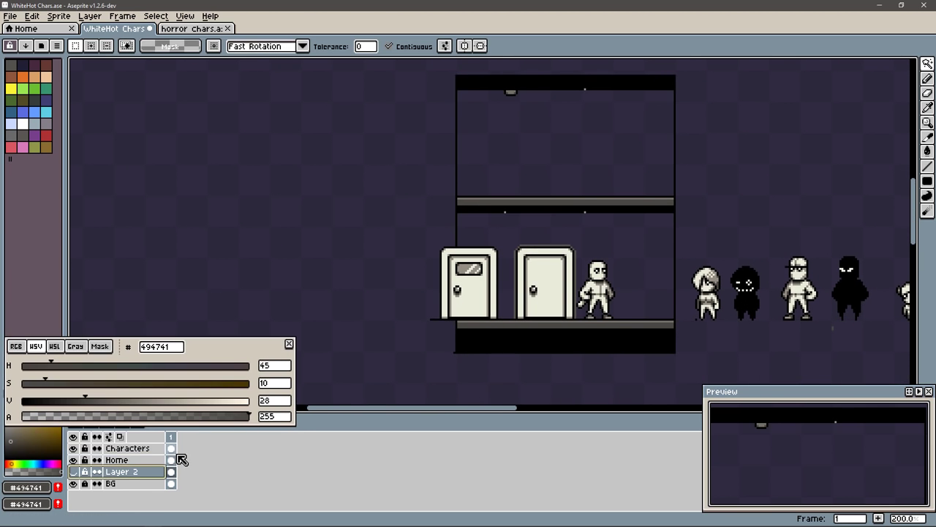
{"action": "double_click", "coordinate": [136, 472]}
{"action": "type", "text": "me"}
{"action": "key", "text": "Return"}
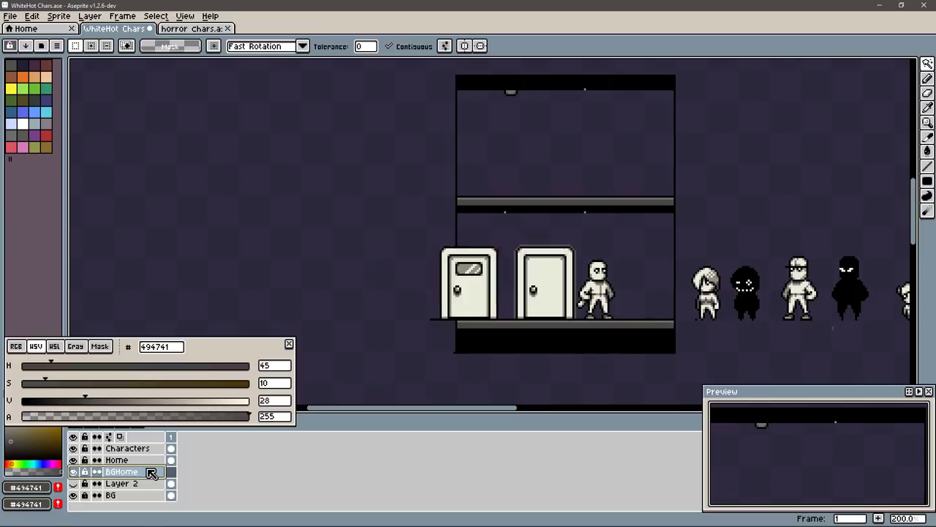
{"action": "key", "text": "f"}
Step: Draw a grey rectangle behind the hallway extending past both its sides
{"action": "key", "text": "ctrl+d"}
{"action": "key", "text": "u"}
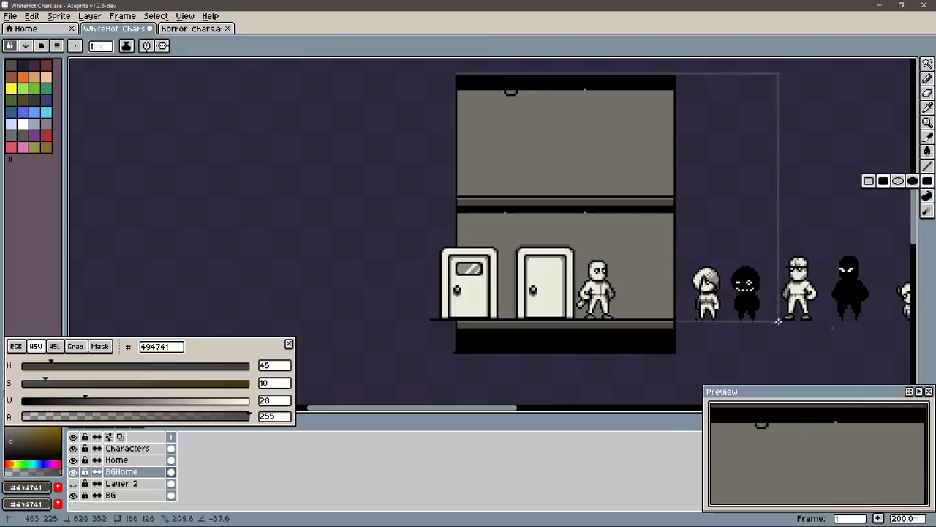
{"action": "left_click_drag", "start_coordinate": [612, 168], "coordinate": [781, 320]}
{"action": "key", "text": "ctrl+z"}
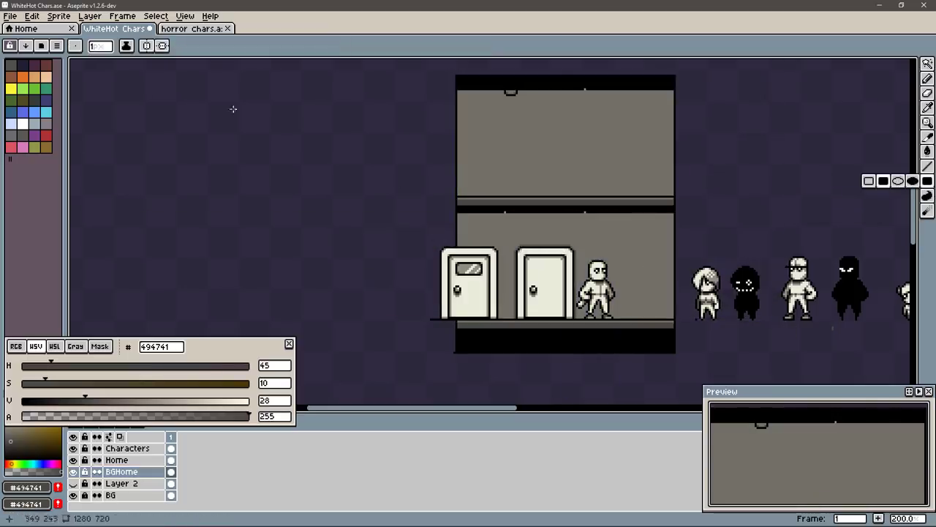
{"action": "left_click", "coordinate": [498, 146], "text": "alt"}
{"action": "left_click_drag", "start_coordinate": [318, 76], "coordinate": [795, 319]}
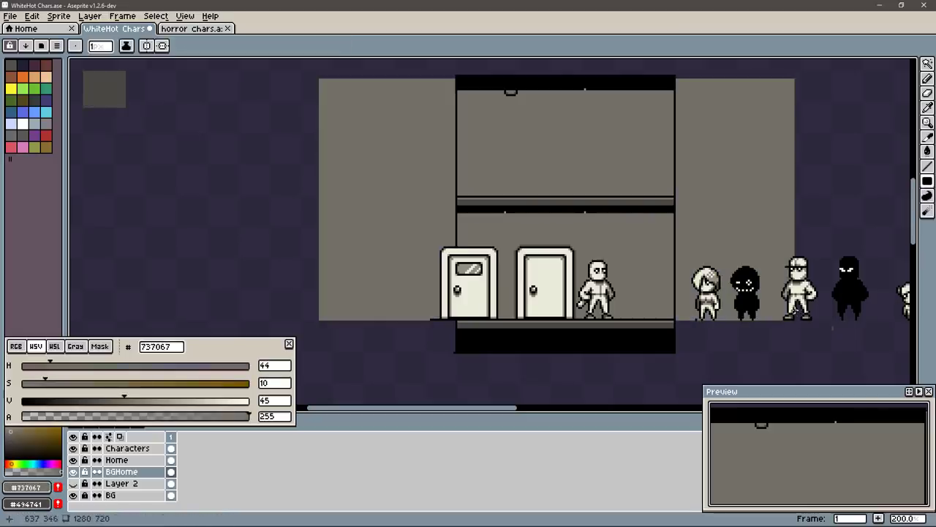
Step: Fill the backdrop with dark grey #494741, then make Home the active layer
{"action": "key", "text": "g"}
{"action": "left_click", "coordinate": [725, 136]}
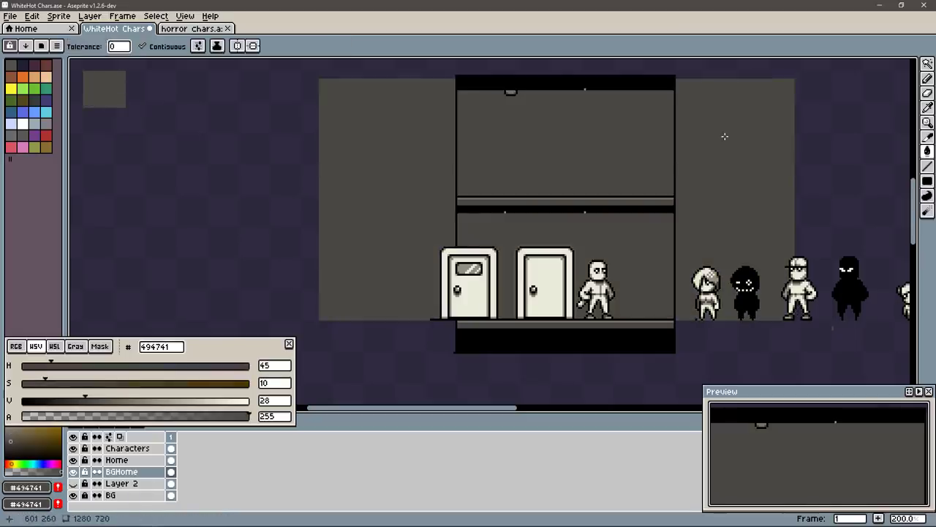
{"action": "key", "text": "ctrl+z"}
{"action": "key", "text": "ctrl+y"}
{"action": "scroll", "coordinate": [724, 136], "scroll_direction": "right", "scroll_amount": 3}
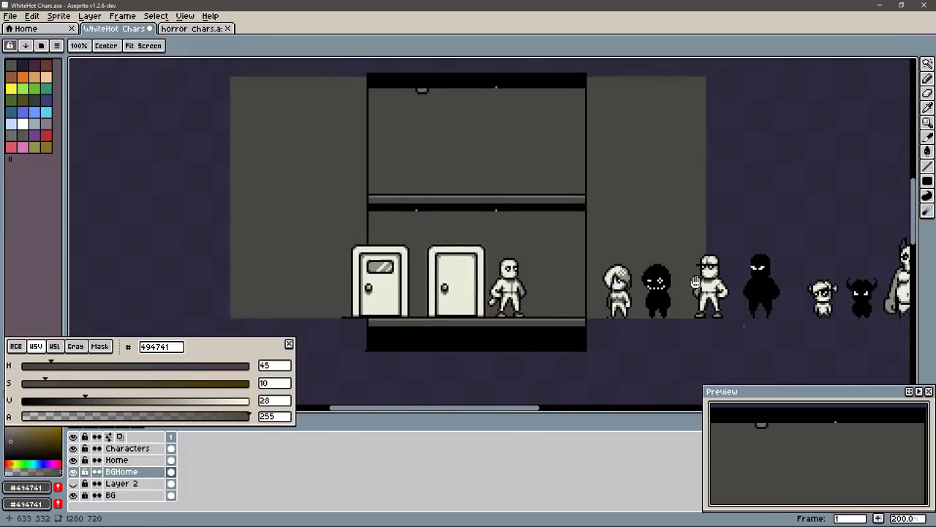
{"action": "key", "text": "ctrl+z"}
{"action": "key", "text": "ctrl+y"}
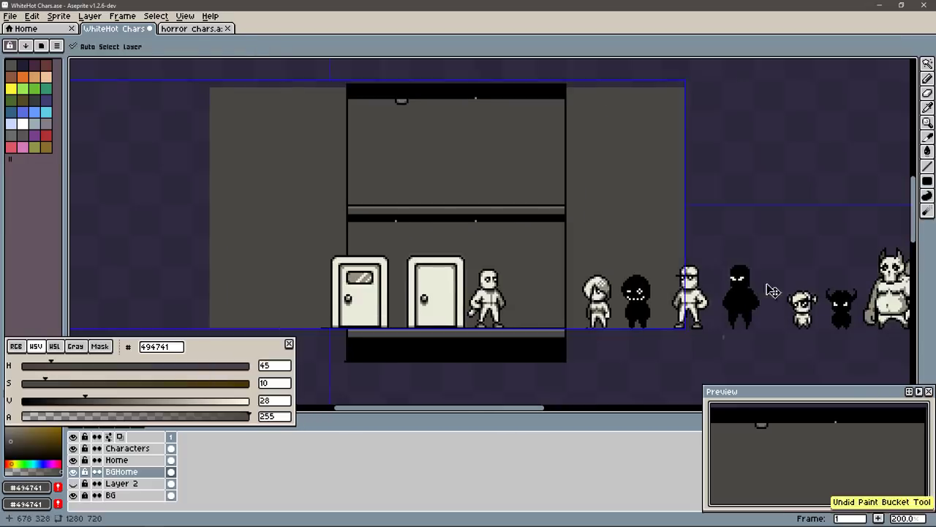
{"action": "key", "text": "b"}
{"action": "left_click", "coordinate": [137, 462]}
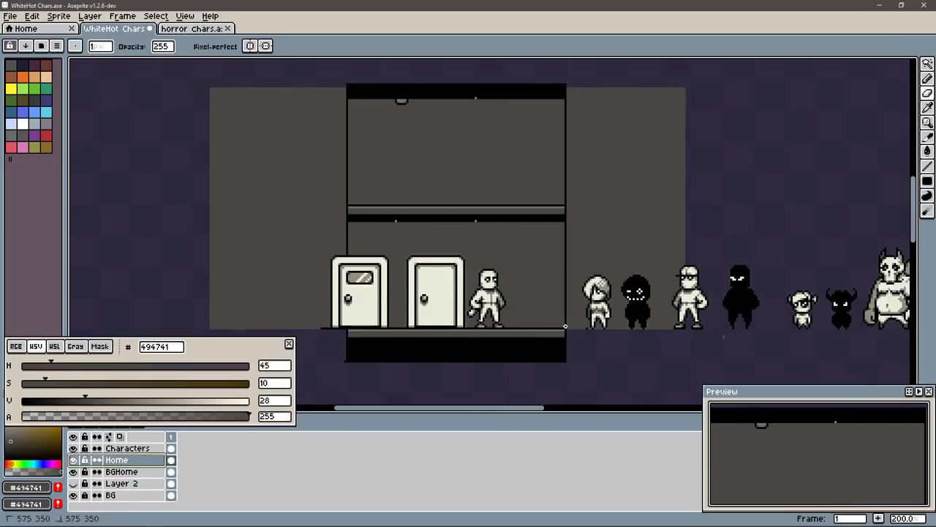
Step: Move a section of the upper floor bar to the right
{"action": "scroll", "coordinate": [565, 327], "scroll_direction": "up", "scroll_amount": 2}
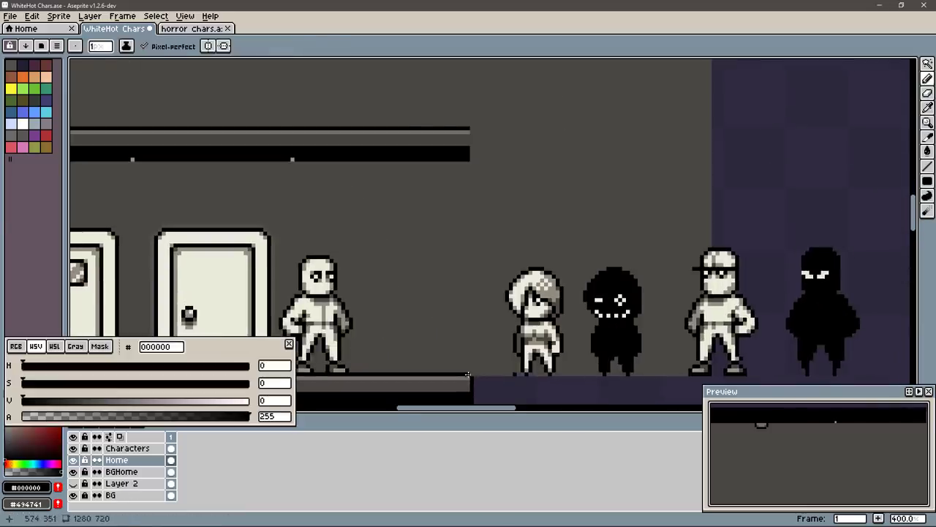
{"action": "key", "text": "m"}
{"action": "left_click_drag", "start_coordinate": [470, 121], "coordinate": [292, 163]}
{"action": "mouse_move", "coordinate": [375, 159]}
{"action": "left_mouse_down"}
{"action": "mouse_move", "coordinate": [787, 158]}
{"action": "mouse_move", "coordinate": [604, 156]}
{"action": "left_mouse_up"}
{"action": "key", "text": "ctrl+z"}
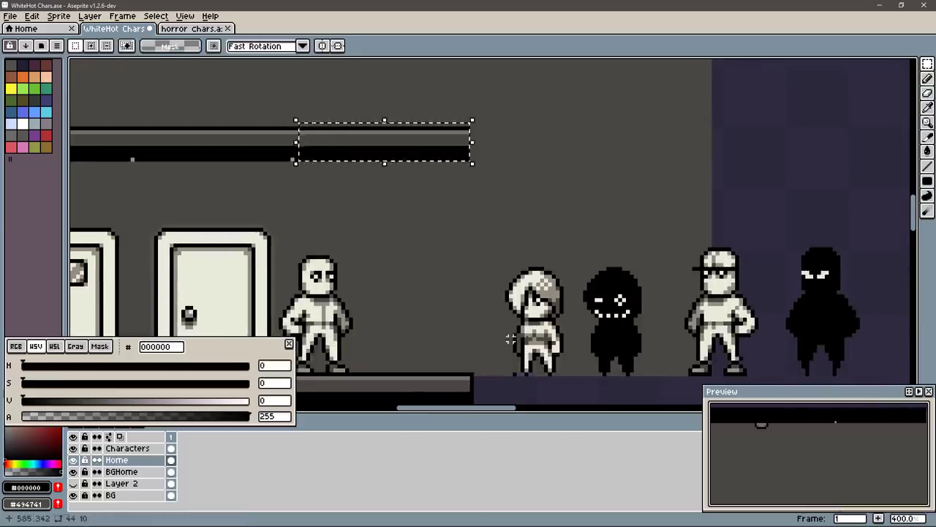
{"action": "key", "text": "ctrl+z"}
Step: Draw a black-outlined first step with a cream top at the ground floor's right end
{"action": "key", "text": "b"}
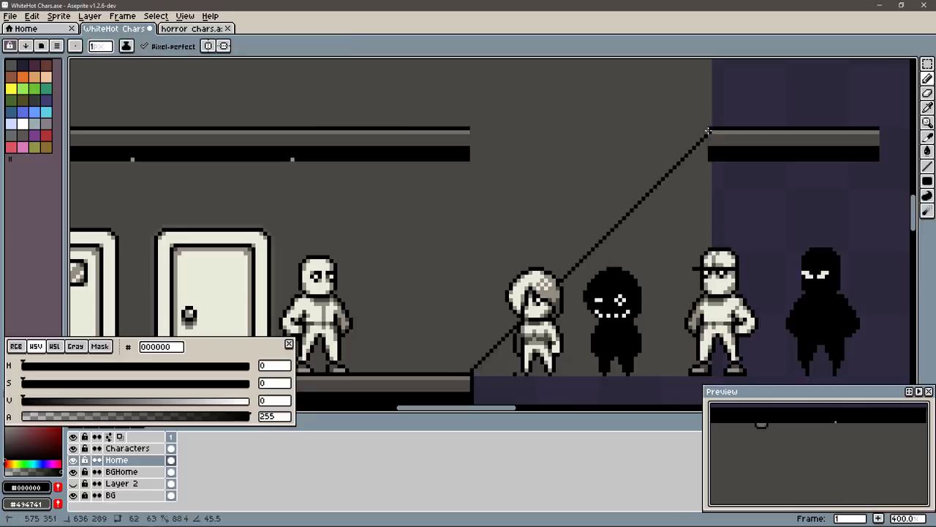
{"action": "left_click", "coordinate": [471, 369]}
{"action": "scroll", "coordinate": [471, 369], "scroll_direction": "up", "scroll_amount": 3}
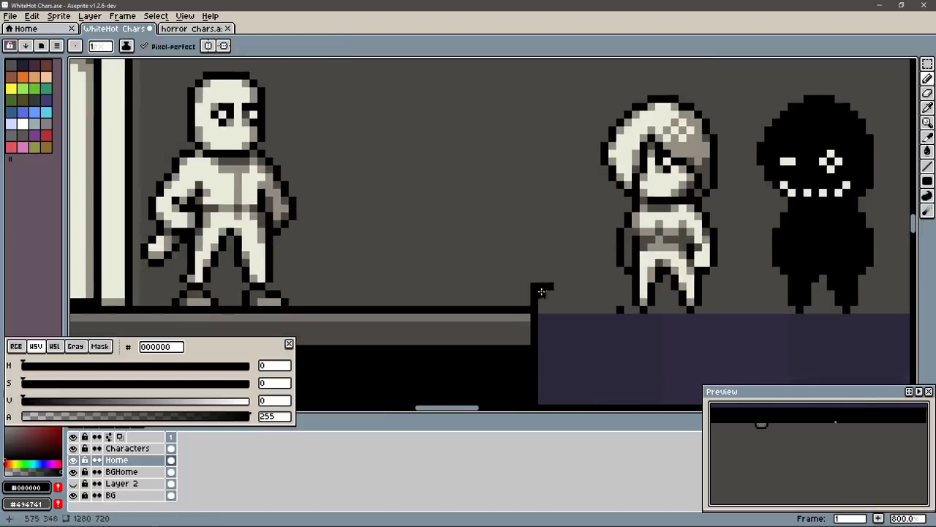
{"action": "left_click", "coordinate": [527, 291]}
{"action": "key", "text": "i"}
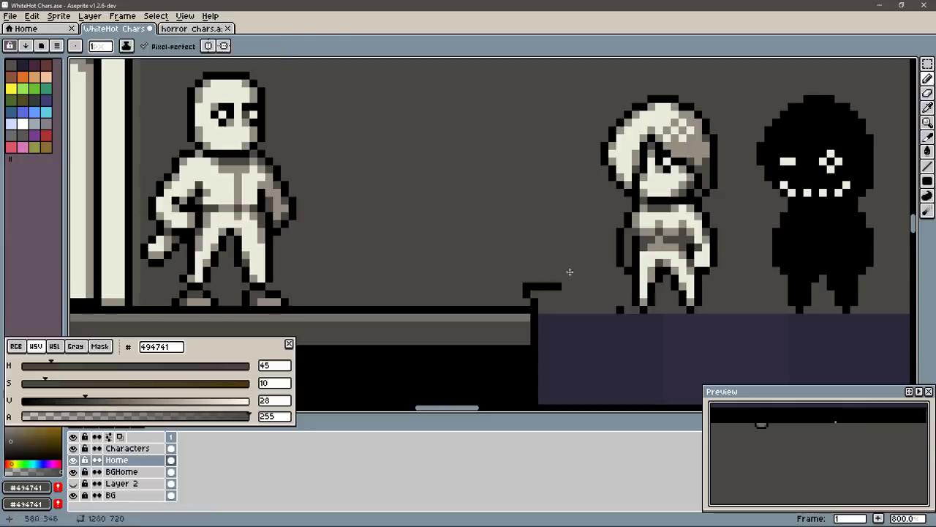
{"action": "key", "text": "m"}
{"action": "key", "text": "b"}
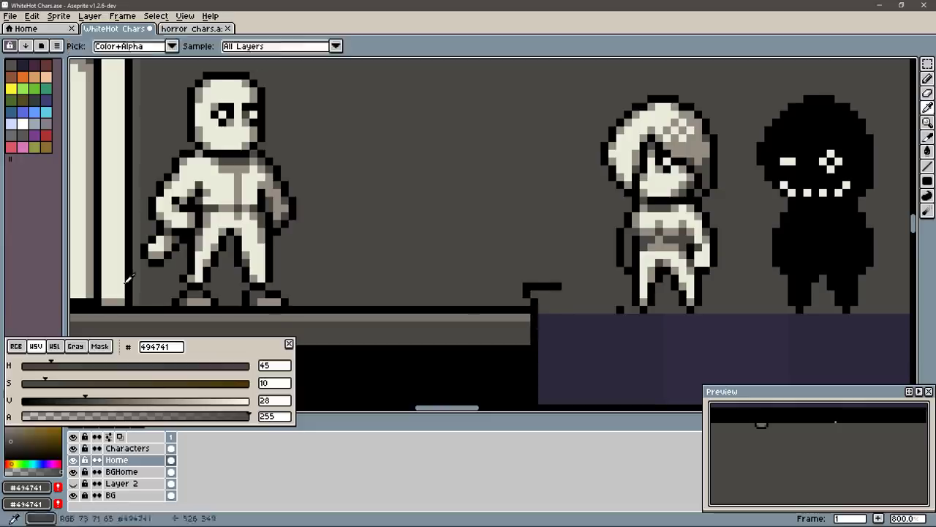
{"action": "left_click", "coordinate": [534, 332], "text": "alt"}
{"action": "left_click_drag", "start_coordinate": [533, 294], "coordinate": [547, 294]}
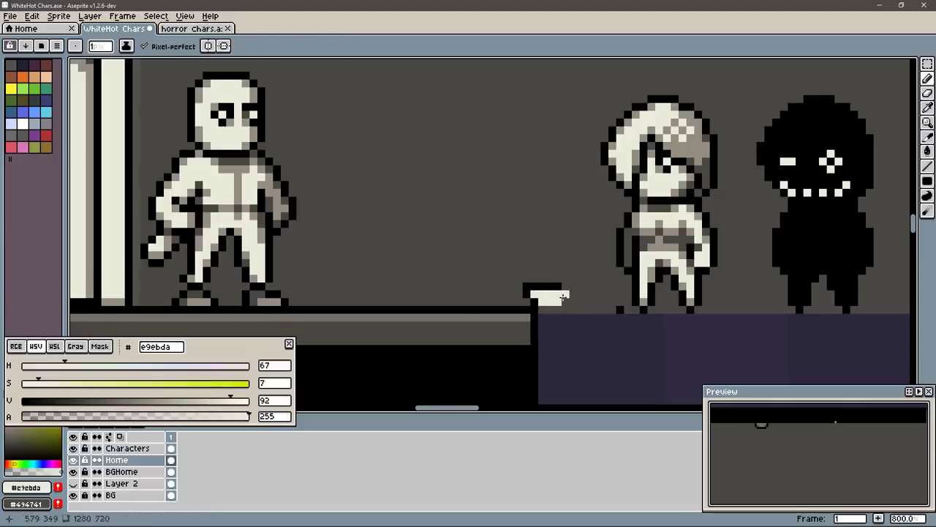
Step: Copy the step up and to the right to make a second step
{"action": "left_click", "coordinate": [555, 287], "text": "alt"}
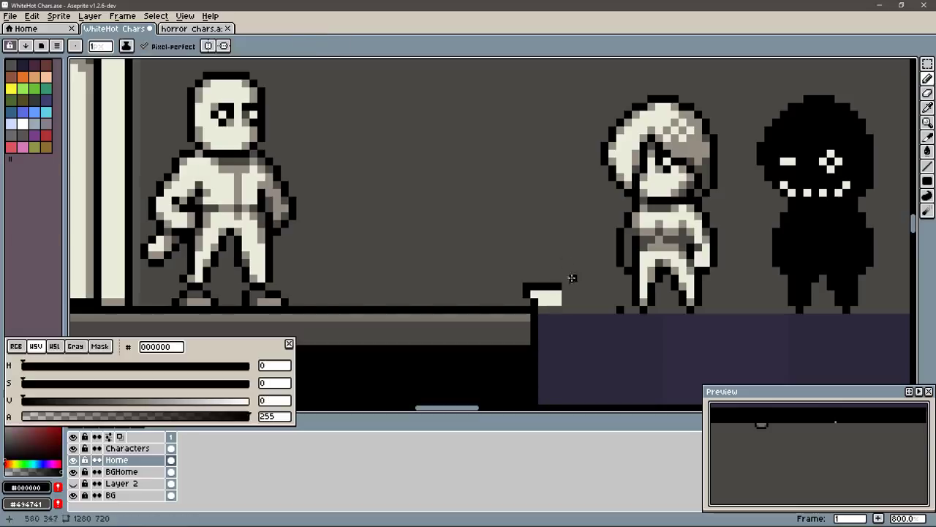
{"action": "key", "text": "m"}
{"action": "mouse_move", "coordinate": [520, 272]}
{"action": "left_mouse_down"}
{"action": "mouse_move", "coordinate": [563, 307]}
{"action": "mouse_move", "coordinate": [593, 275]}
{"action": "left_mouse_up"}
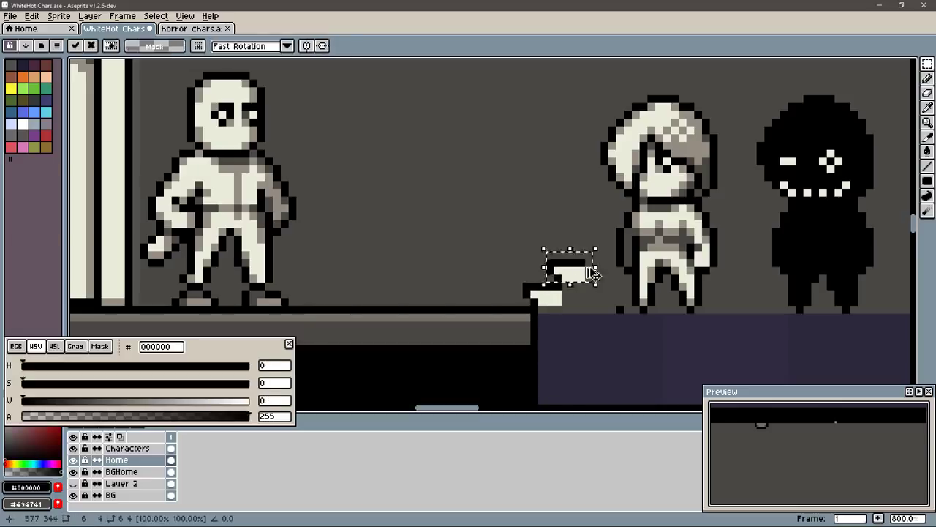
{"action": "key", "text": "b"}
{"action": "left_click", "coordinate": [550, 293], "text": "alt"}
{"action": "left_click", "coordinate": [568, 285], "text": "alt"}
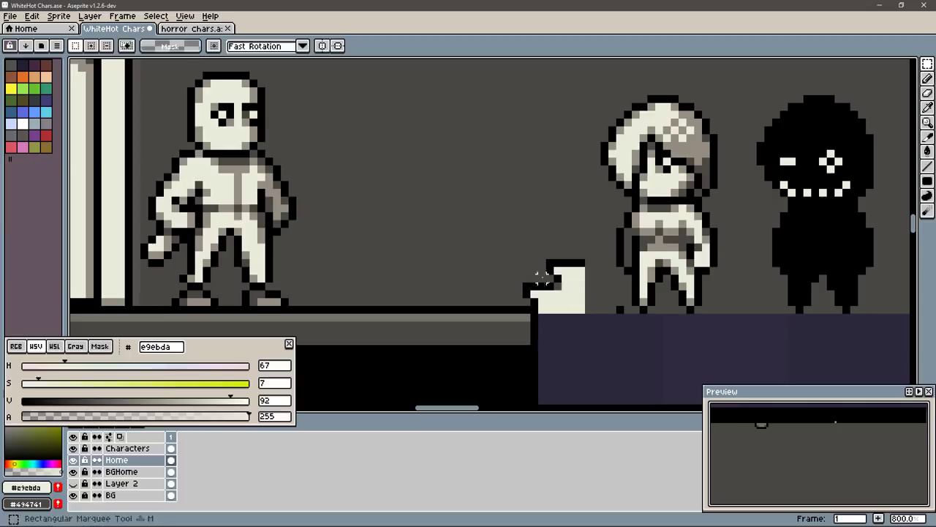
{"action": "left_click", "coordinate": [535, 309], "text": "alt"}
Step: Touch up the ground-line corner and copy the cream step once up-right
{"action": "left_click", "coordinate": [534, 308]}
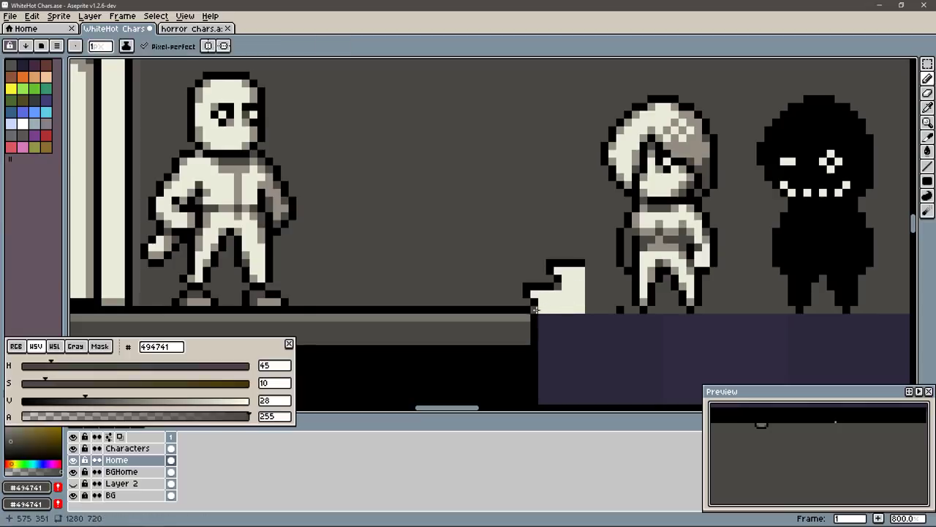
{"action": "left_click_drag", "start_coordinate": [535, 308], "coordinate": [550, 309]}
{"action": "key", "text": "ctrl+z"}
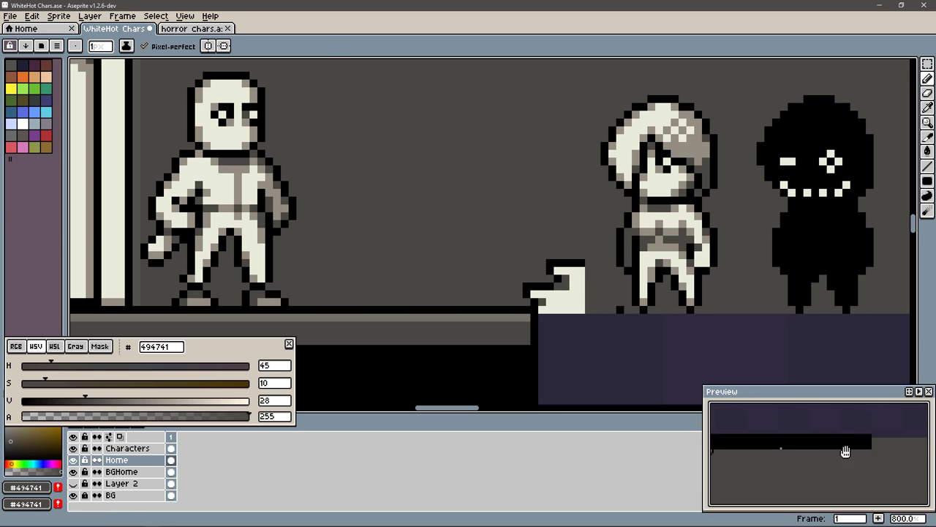
{"action": "left_click", "coordinate": [614, 239], "text": "alt"}
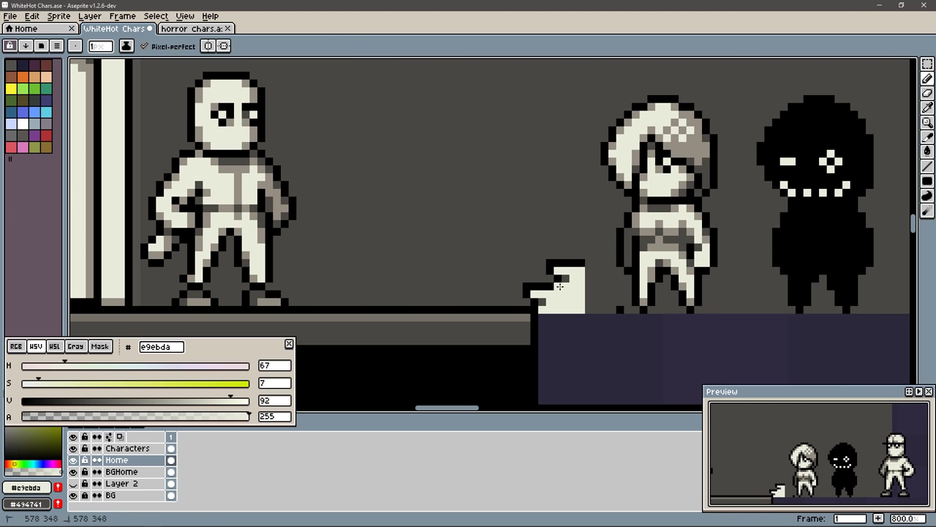
{"action": "key", "text": "m"}
{"action": "left_click_drag", "start_coordinate": [596, 250], "coordinate": [520, 315]}
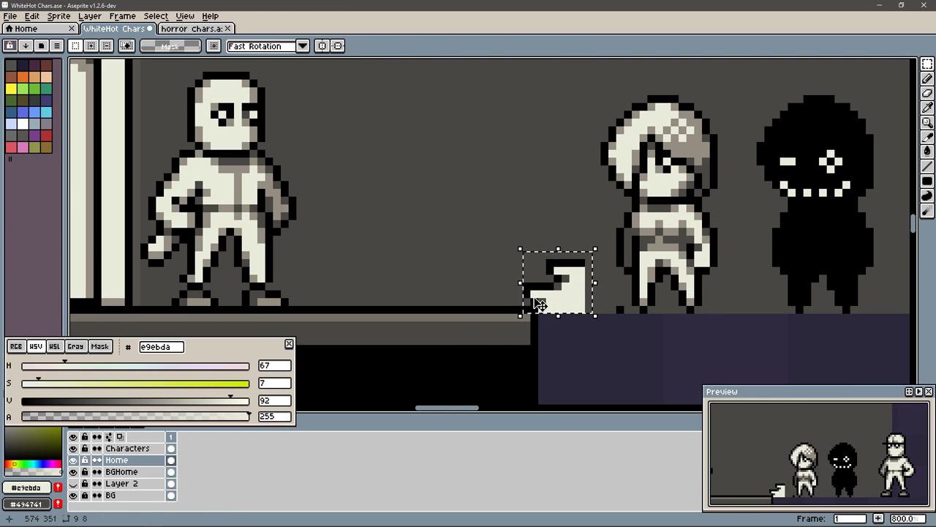
{"action": "left_click_drag", "start_coordinate": [588, 280], "coordinate": [633, 236]}
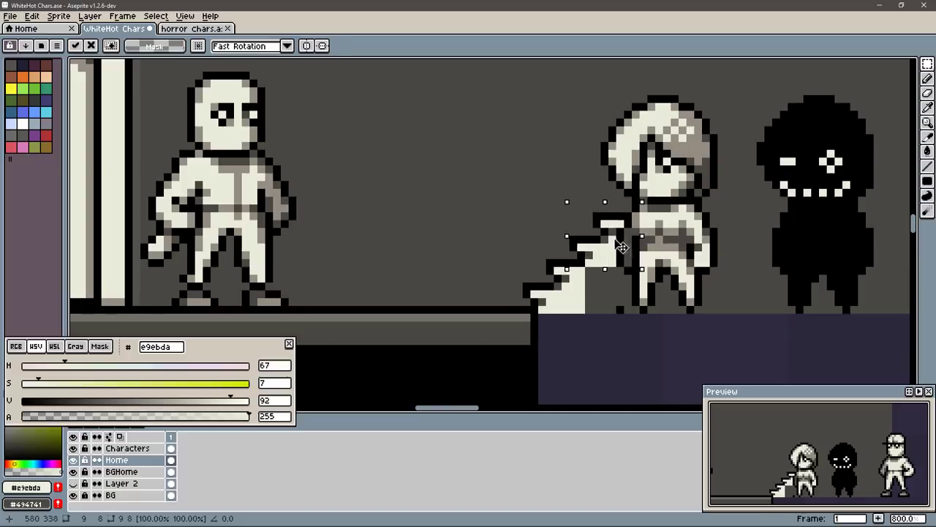
{"action": "key", "text": "ctrl+d"}
Step: Hide the Characters layer and duplicate the steps up-right into a longer staircase
{"action": "left_click_drag", "start_coordinate": [544, 195], "coordinate": [641, 284]}
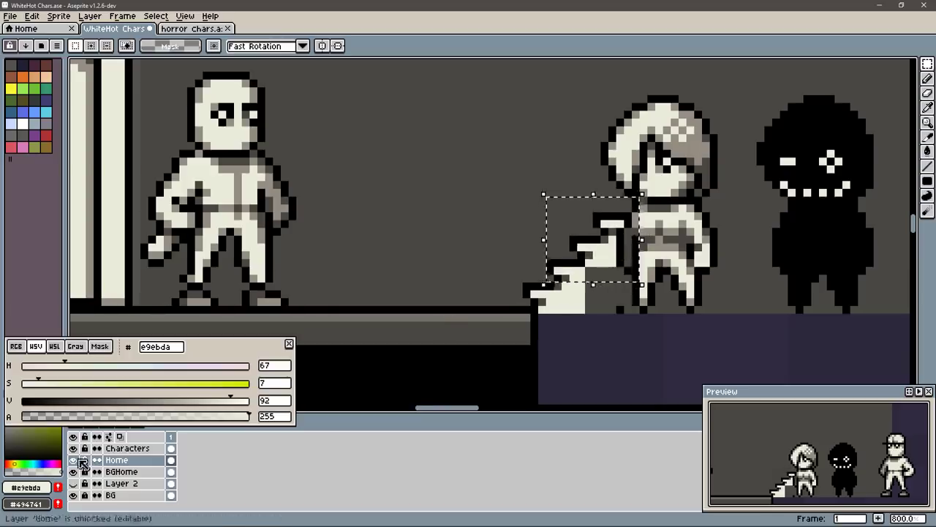
{"action": "left_click", "coordinate": [80, 461], "text": "alt"}
{"action": "mouse_move", "coordinate": [510, 351]}
{"action": "left_mouse_down"}
{"action": "mouse_move", "coordinate": [554, 278]}
{"action": "mouse_move", "coordinate": [576, 270]}
{"action": "left_mouse_up"}
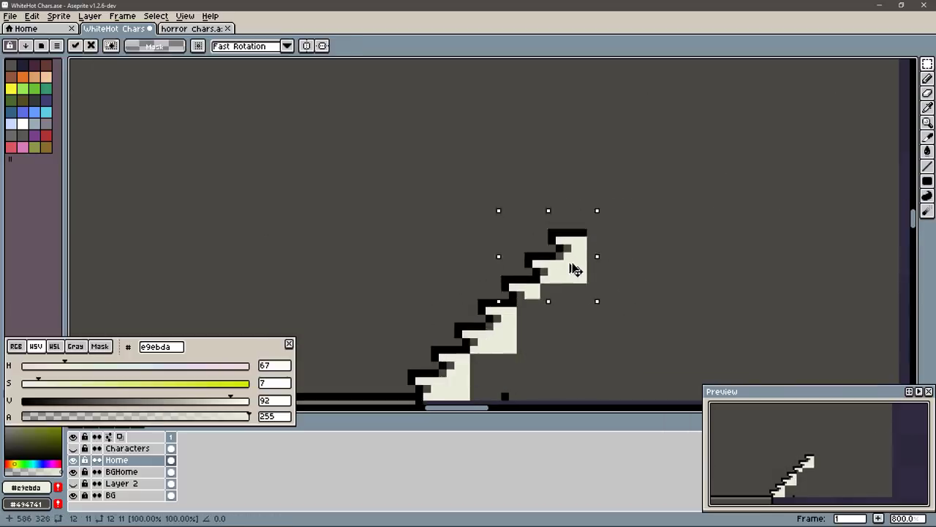
{"action": "left_click_drag", "start_coordinate": [633, 196], "coordinate": [431, 371]}
{"action": "left_click_drag", "start_coordinate": [509, 335], "coordinate": [647, 196]}
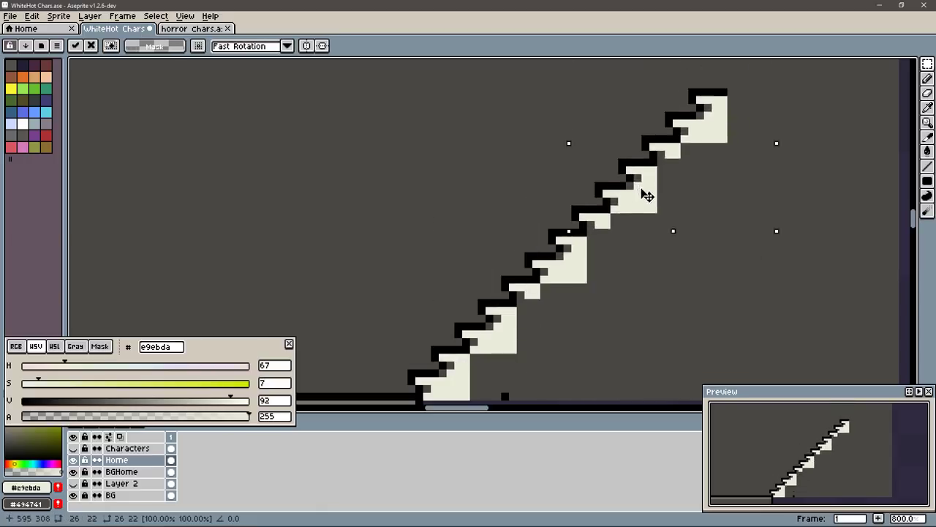
{"action": "key", "text": "ctrl+d"}
Step: Copy the selected steps further up-right and drop them in place
{"action": "key", "text": "b"}
{"action": "scroll", "coordinate": [614, 233], "scroll_direction": "down", "scroll_amount": 3}
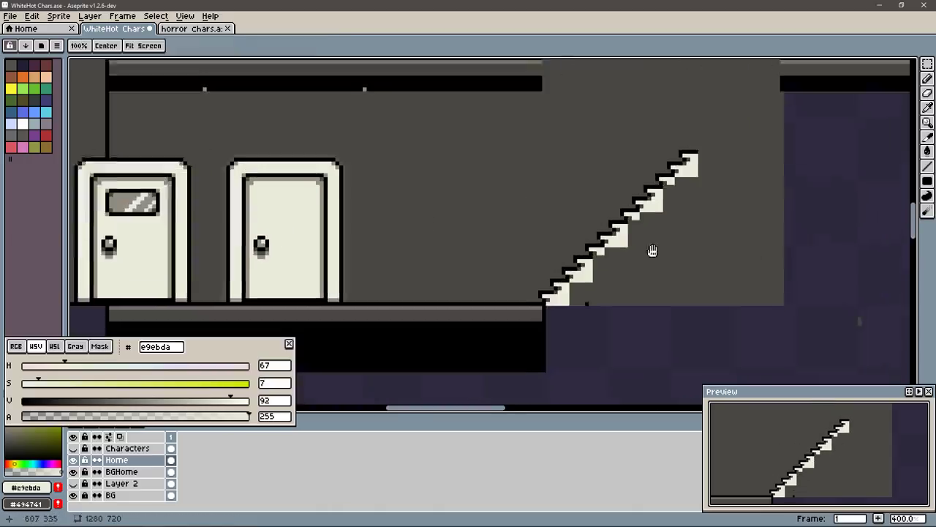
{"action": "key", "text": "m"}
{"action": "mouse_move", "coordinate": [638, 188]}
{"action": "left_mouse_down"}
{"action": "mouse_move", "coordinate": [553, 273]}
{"action": "mouse_move", "coordinate": [665, 175]}
{"action": "left_mouse_up"}
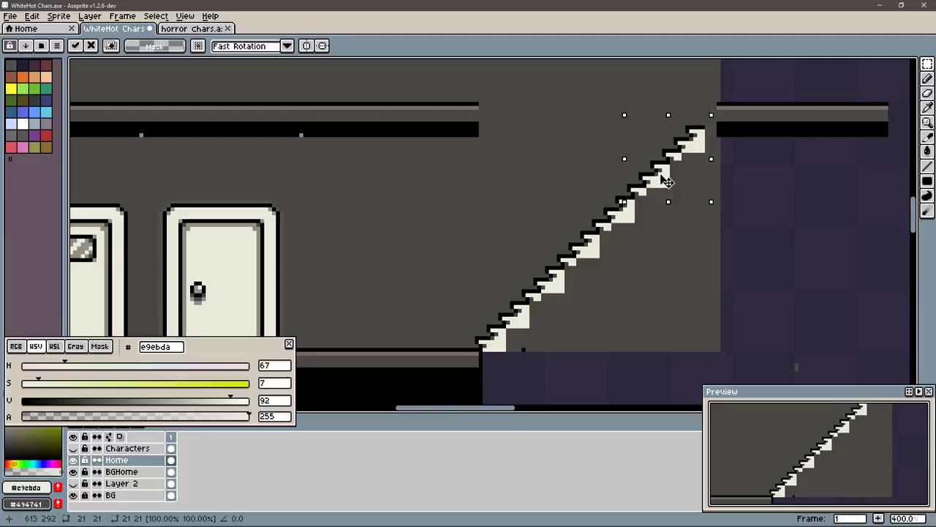
{"action": "key", "text": "Return"}
Step: Copy the top three steps up to the upper floor and delete the surplus top step
{"action": "scroll", "coordinate": [709, 128], "scroll_direction": "up", "scroll_amount": 3}
{"action": "mouse_move", "coordinate": [631, 121]}
{"action": "left_mouse_down"}
{"action": "mouse_move", "coordinate": [697, 162]}
{"action": "mouse_move", "coordinate": [528, 222]}
{"action": "left_mouse_up"}
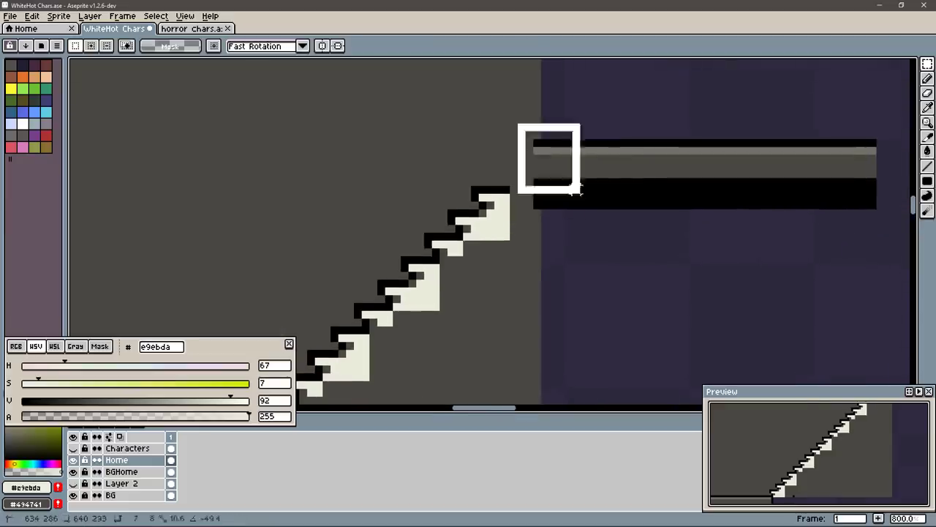
{"action": "left_click_drag", "start_coordinate": [540, 151], "coordinate": [425, 260]}
{"action": "left_click_drag", "start_coordinate": [501, 232], "coordinate": [571, 159]}
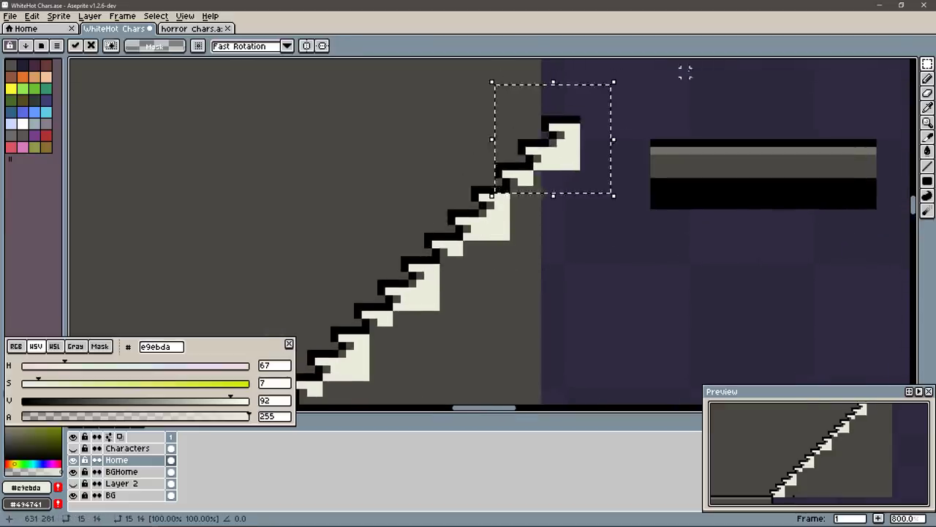
{"action": "left_click_drag", "start_coordinate": [512, 100], "coordinate": [644, 138]}
{"action": "key", "text": "Delete"}
Step: Draw black landing and vertical edges enclosing the space beneath the stairs
{"action": "key", "text": "b"}
{"action": "left_click", "coordinate": [553, 143], "text": "alt"}
{"action": "left_click_drag", "start_coordinate": [563, 143], "coordinate": [630, 155]}
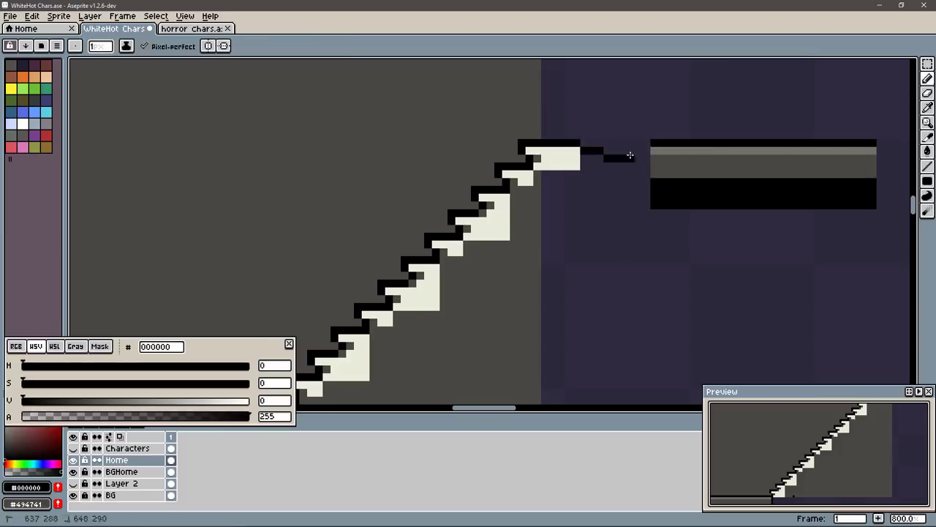
{"action": "scroll", "coordinate": [648, 251], "scroll_direction": "down", "scroll_amount": 3}
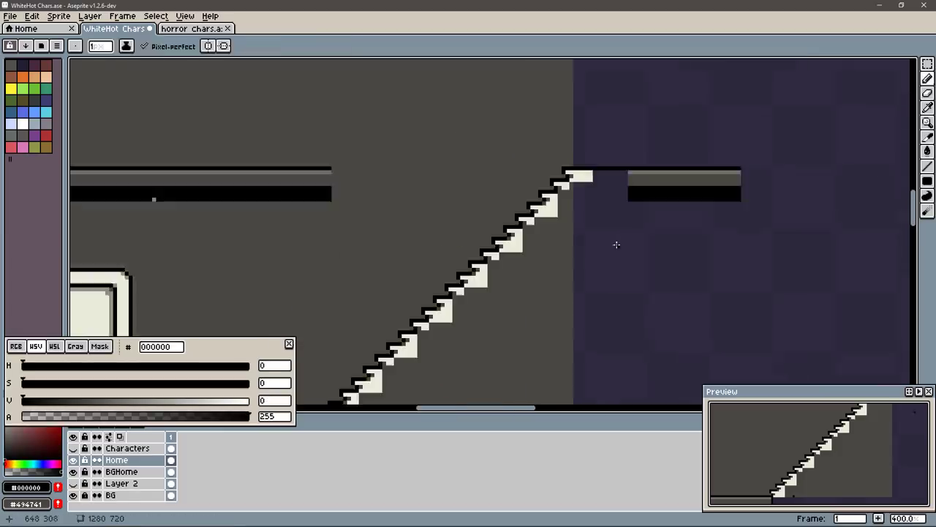
{"action": "left_click_drag", "start_coordinate": [663, 100], "coordinate": [671, 343]}
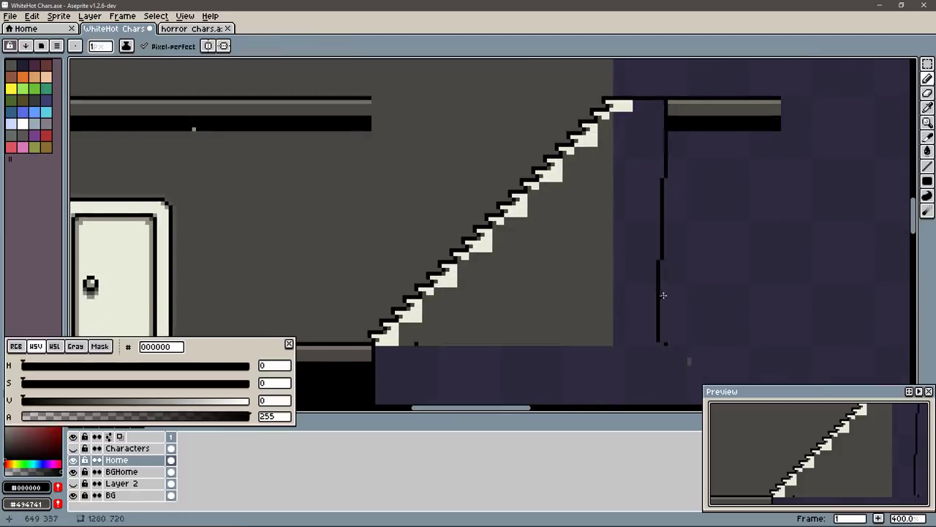
{"action": "mouse_move", "coordinate": [666, 100]}
{"action": "left_mouse_down"}
{"action": "mouse_move", "coordinate": [666, 343]}
{"action": "mouse_move", "coordinate": [373, 342]}
{"action": "left_mouse_up"}
{"action": "left_click", "coordinate": [446, 274], "text": "alt"}
Step: Paint over the stray inner black edge under the stairs in cream
{"action": "key", "text": "g"}
{"action": "left_click", "coordinate": [556, 292]}
{"action": "key", "text": "b"}
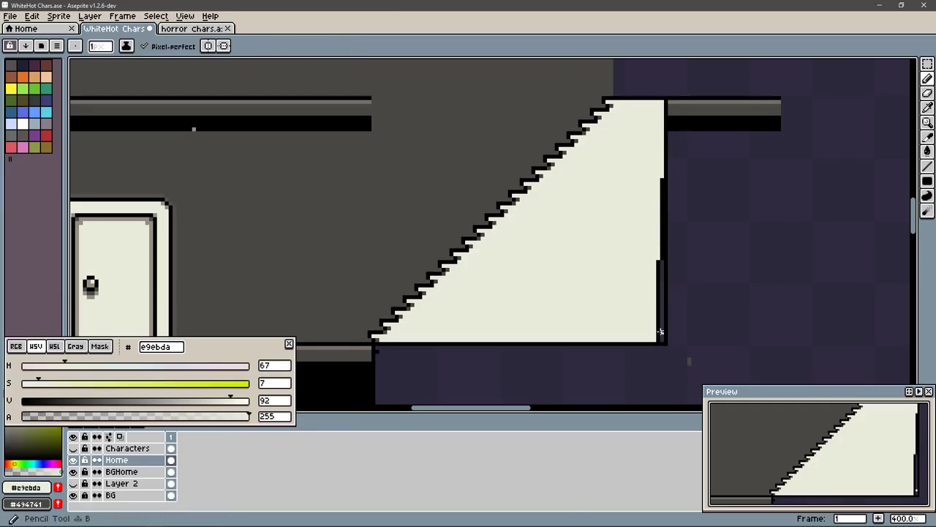
{"action": "left_click_drag", "start_coordinate": [660, 332], "coordinate": [657, 265]}
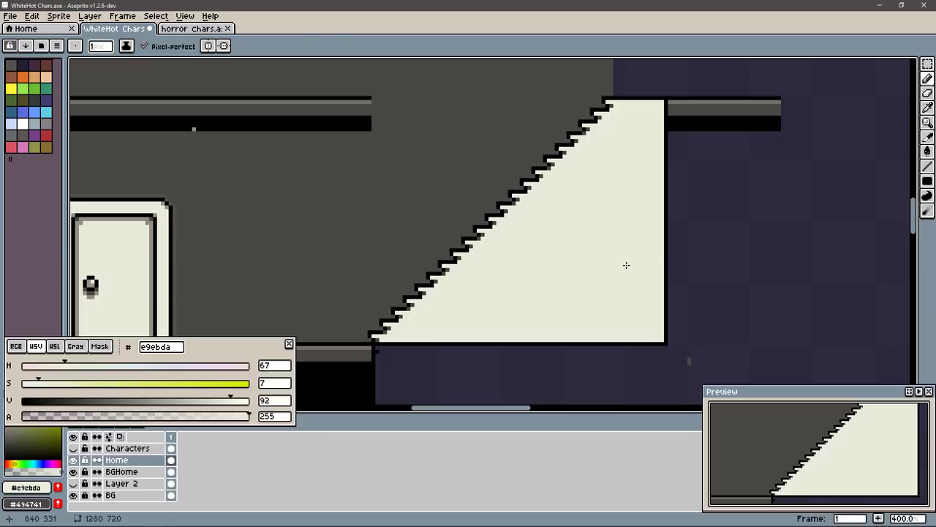
Step: Draw a diagonal line along the steps and delete the cream fill right of it
{"action": "scroll", "coordinate": [422, 329], "scroll_direction": "up", "scroll_amount": 2}
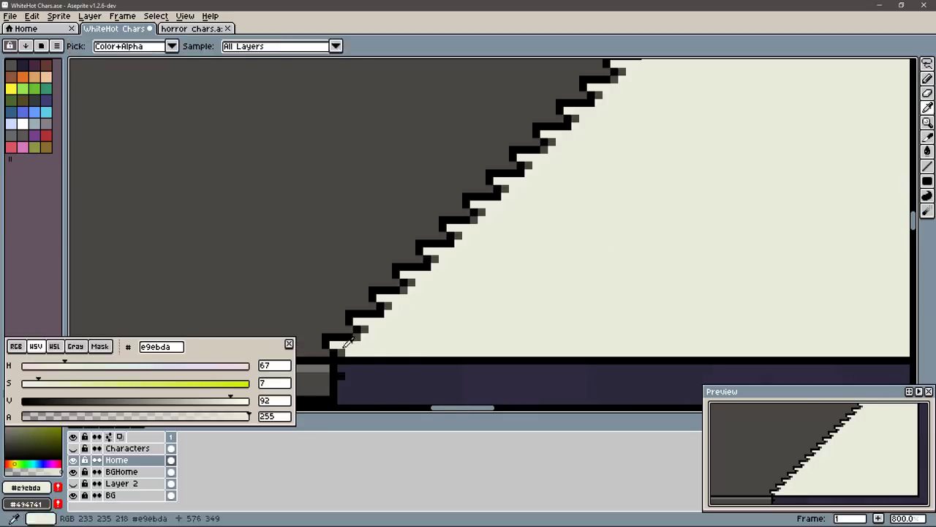
{"action": "scroll", "coordinate": [403, 346], "scroll_direction": "down", "scroll_amount": 1}
{"action": "key", "text": "l"}
{"action": "left_click_drag", "start_coordinate": [410, 348], "coordinate": [648, 109]}
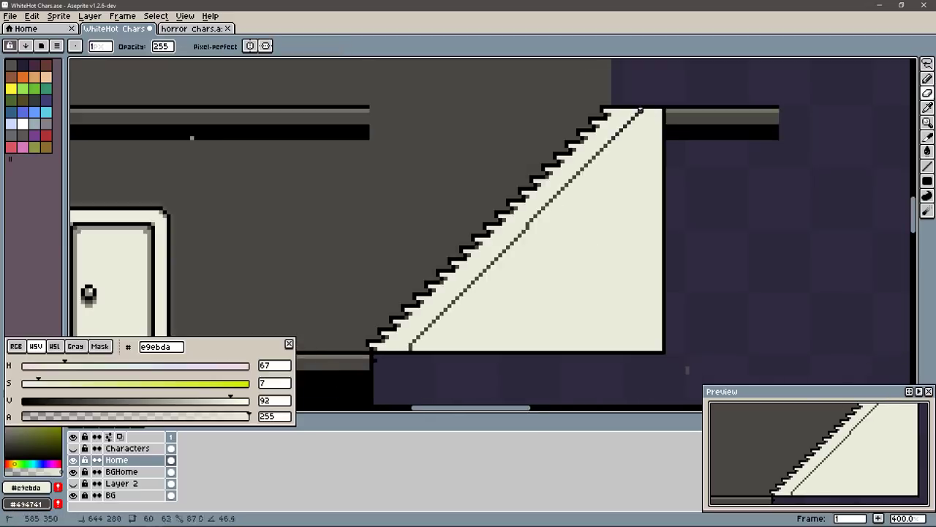
{"action": "key", "text": "w"}
{"action": "left_click", "coordinate": [649, 154]}
{"action": "key", "text": "Delete"}
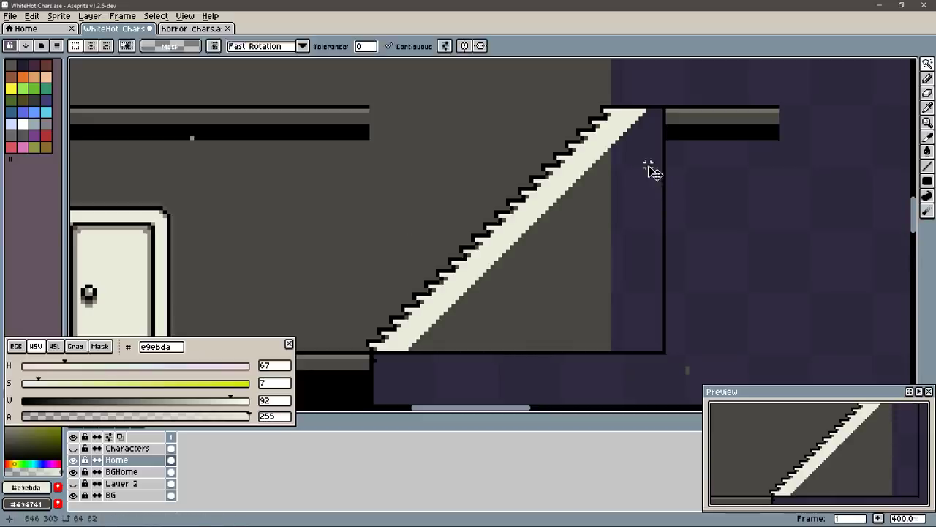
Step: Erase leftover black edges and delete the stair's cream fill, leaving only the outline
{"action": "key", "text": "e"}
{"action": "left_click_drag", "start_coordinate": [664, 150], "coordinate": [537, 352]}
{"action": "left_click", "coordinate": [408, 347], "text": "alt"}
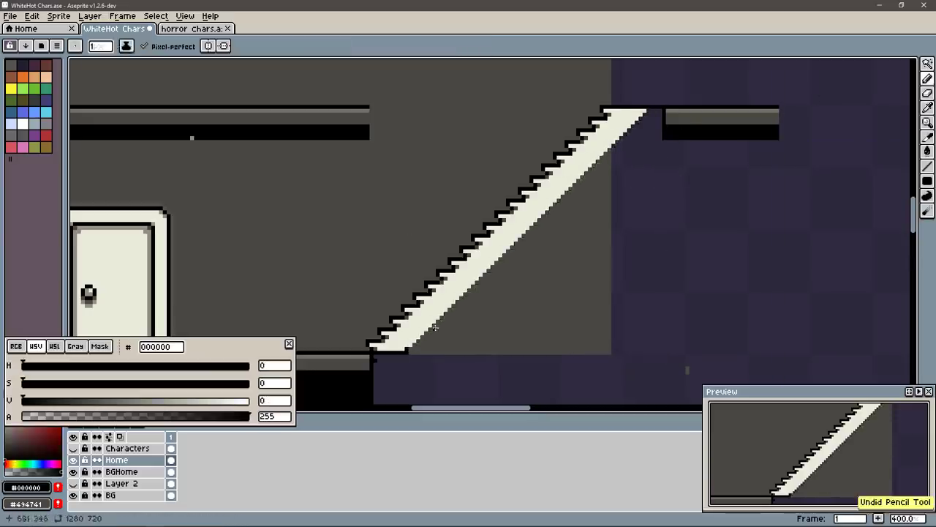
{"action": "scroll", "coordinate": [468, 219], "scroll_direction": "down", "scroll_amount": 2}
{"action": "scroll", "coordinate": [443, 212], "scroll_direction": "up", "scroll_amount": 8}
{"action": "key", "text": "w"}
{"action": "left_click", "coordinate": [442, 211]}
{"action": "key", "text": "Delete"}
Step: Select and delete the whole old staircase
{"action": "key", "text": "b"}
{"action": "left_click_drag", "start_coordinate": [442, 211], "coordinate": [623, 264]}
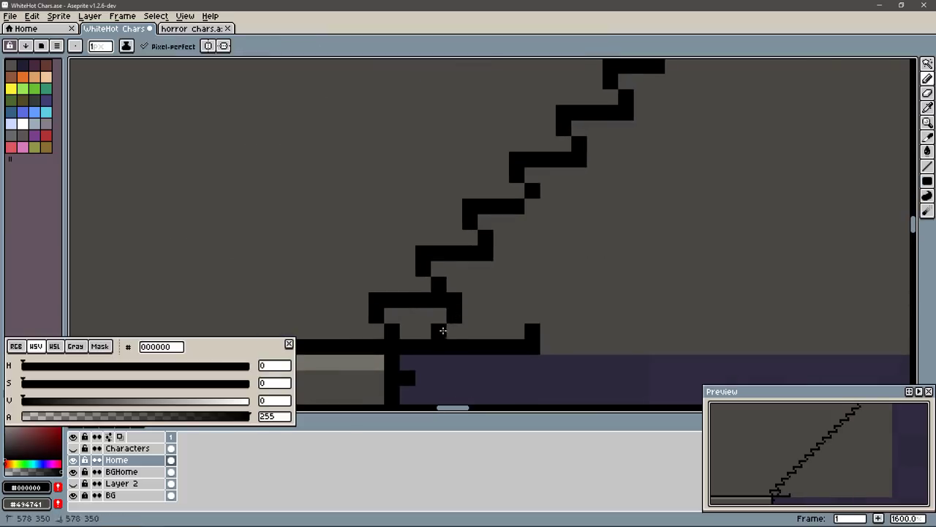
{"action": "scroll", "coordinate": [721, 236], "scroll_direction": "down", "scroll_amount": 8}
{"action": "key", "text": "m"}
{"action": "left_click_drag", "start_coordinate": [480, 167], "coordinate": [630, 301]}
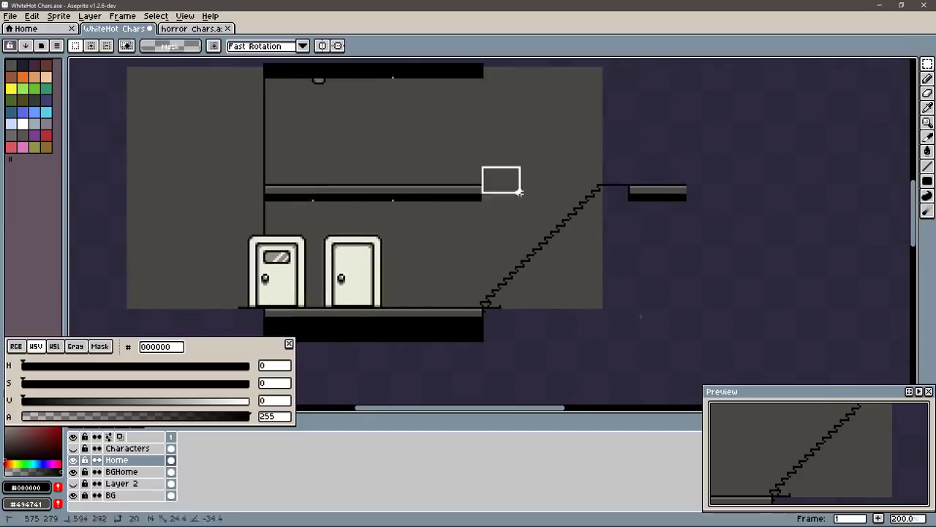
{"action": "key", "text": "Delete"}
Step: Fill the new step box at the stair's foot with cream #e9ebda
{"action": "scroll", "coordinate": [501, 314], "scroll_direction": "up", "scroll_amount": 5}
{"action": "key", "text": "g"}
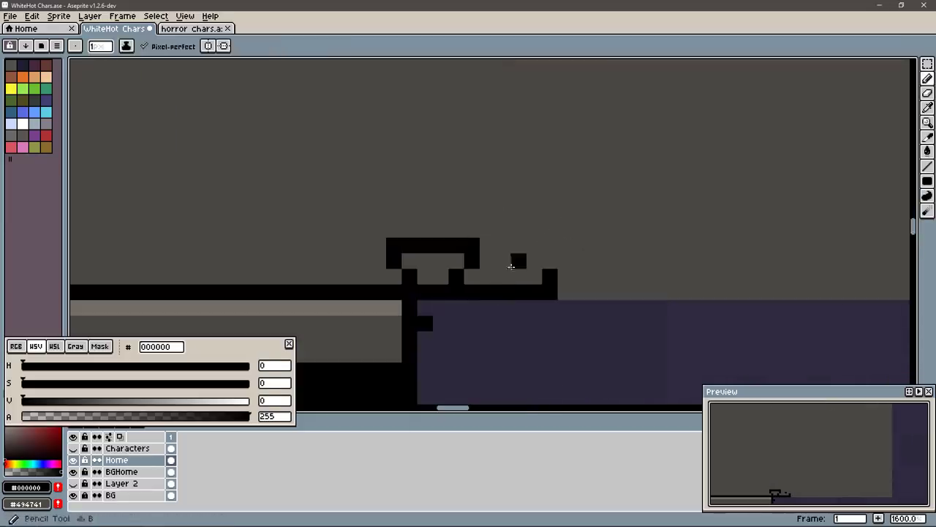
{"action": "scroll", "coordinate": [494, 258], "scroll_direction": "down", "scroll_amount": 3}
{"action": "left_click", "coordinate": [282, 251], "text": "alt"}
{"action": "scroll", "coordinate": [494, 258], "scroll_direction": "up", "scroll_amount": 2}
{"action": "left_click", "coordinate": [494, 258]}
Step: Shade the step with grey #737067 and stretch it wider to the right
{"action": "key", "text": "b"}
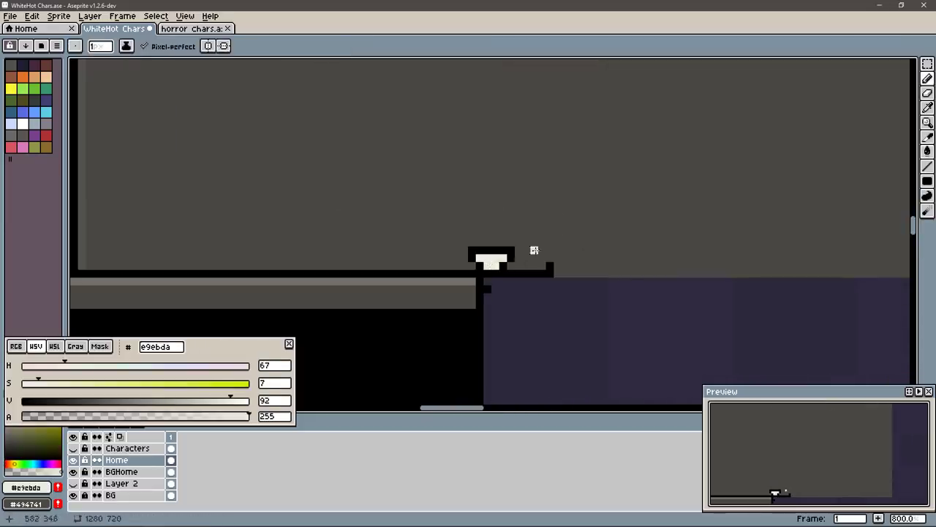
{"action": "left_click", "coordinate": [502, 258], "text": "alt"}
{"action": "key", "text": "m"}
{"action": "mouse_move", "coordinate": [517, 243]}
{"action": "left_mouse_down"}
{"action": "mouse_move", "coordinate": [485, 272]}
{"action": "mouse_move", "coordinate": [521, 258]}
{"action": "left_mouse_up"}
{"action": "key", "text": "b"}
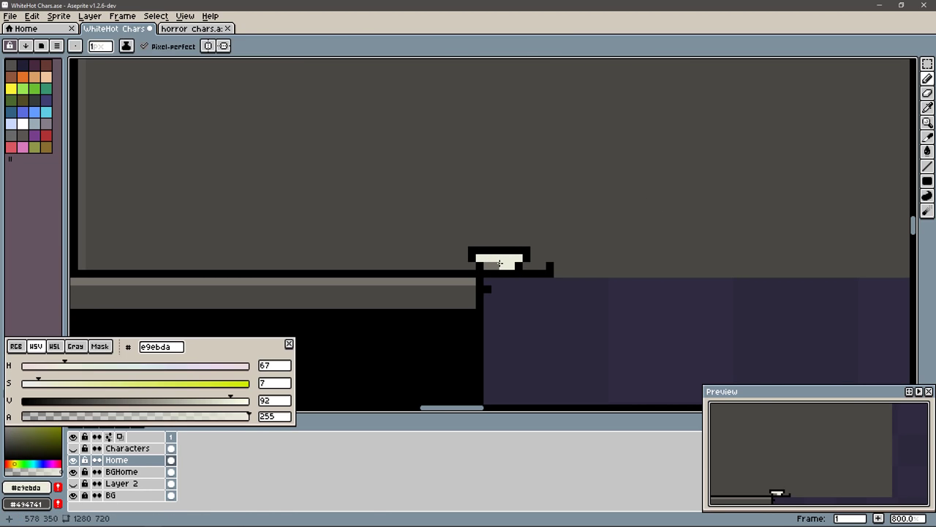
Step: Copy the first cream step up-right as the next stair tread
{"action": "key", "text": "m"}
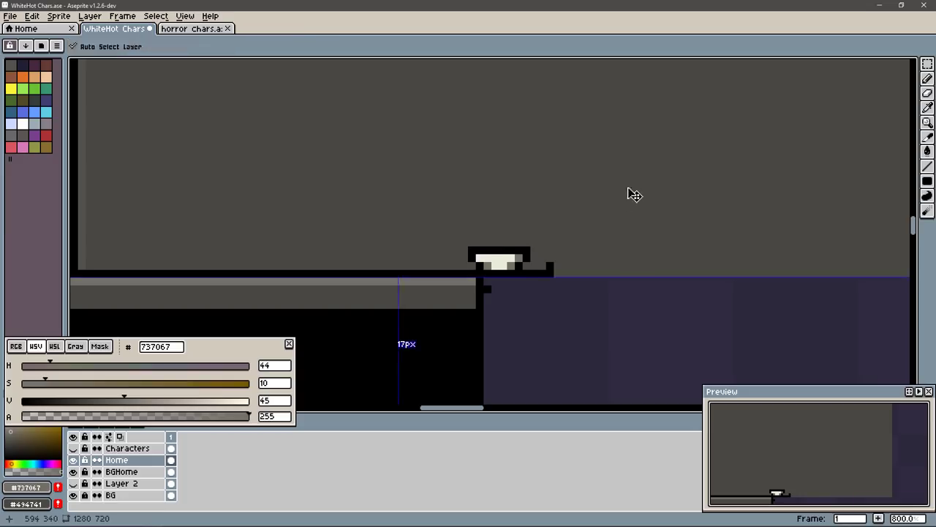
{"action": "mouse_move", "coordinate": [457, 228]}
{"action": "left_mouse_down"}
{"action": "mouse_move", "coordinate": [540, 272]}
{"action": "mouse_move", "coordinate": [547, 236]}
{"action": "left_mouse_up"}
{"action": "key", "text": "Return"}
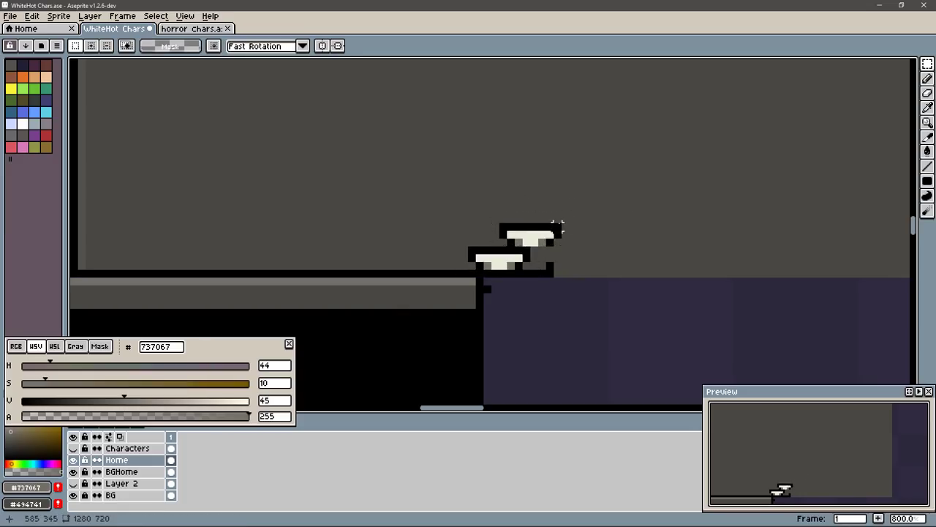
{"action": "key", "text": "ctrl+z"}
{"action": "mouse_move", "coordinate": [468, 247]}
{"action": "left_mouse_down"}
{"action": "mouse_move", "coordinate": [534, 278]}
{"action": "mouse_move", "coordinate": [499, 218]}
{"action": "mouse_move", "coordinate": [506, 225]}
{"action": "left_mouse_up"}
{"action": "left_click_drag", "start_coordinate": [530, 256], "coordinate": [553, 242]}
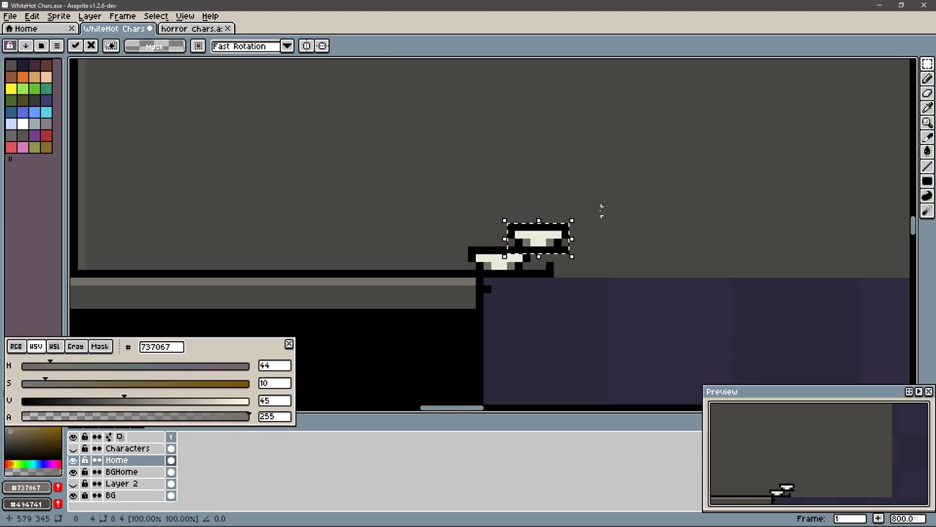
{"action": "key", "text": "b"}
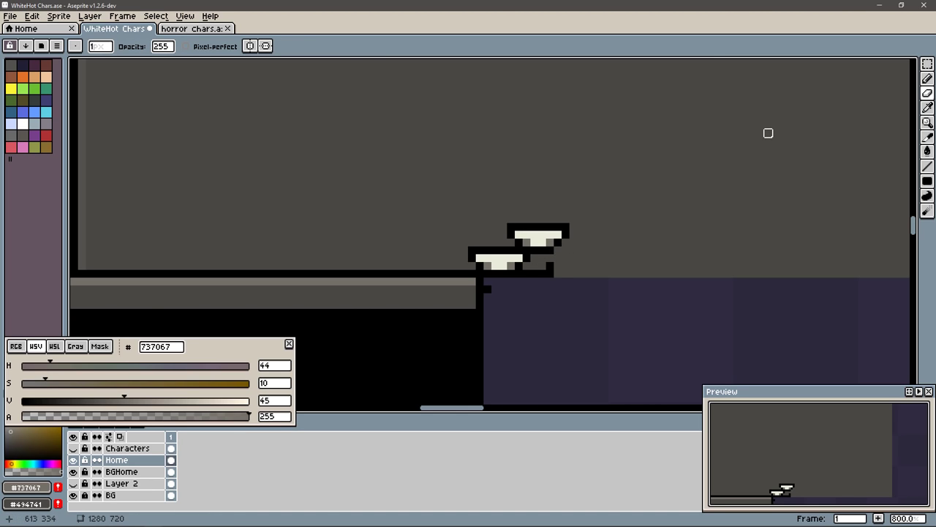
Step: Copy-drag the steps up-right repeatedly to extend the staircase
{"action": "key", "text": "m"}
{"action": "mouse_move", "coordinate": [571, 199]}
{"action": "left_mouse_down"}
{"action": "mouse_move", "coordinate": [468, 278]}
{"action": "mouse_move", "coordinate": [581, 208]}
{"action": "left_mouse_up"}
{"action": "key", "text": "Return"}
{"action": "left_click_drag", "start_coordinate": [628, 172], "coordinate": [504, 255]}
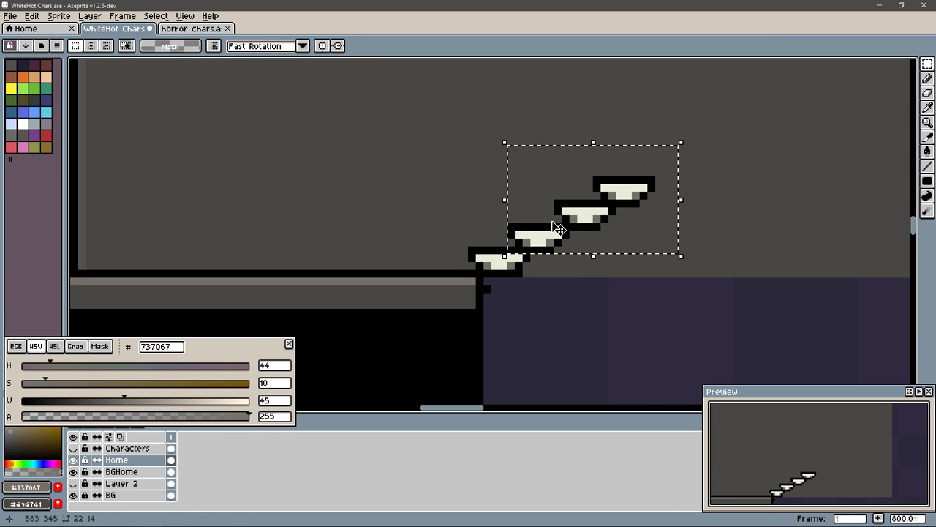
{"action": "left_click_drag", "start_coordinate": [578, 224], "coordinate": [711, 153]}
{"action": "mouse_move", "coordinate": [678, 240]}
{"action": "left_mouse_down"}
{"action": "mouse_move", "coordinate": [560, 259]}
{"action": "mouse_move", "coordinate": [690, 182]}
{"action": "mouse_move", "coordinate": [679, 178]}
{"action": "mouse_move", "coordinate": [552, 324]}
{"action": "mouse_move", "coordinate": [679, 223]}
{"action": "left_mouse_up"}
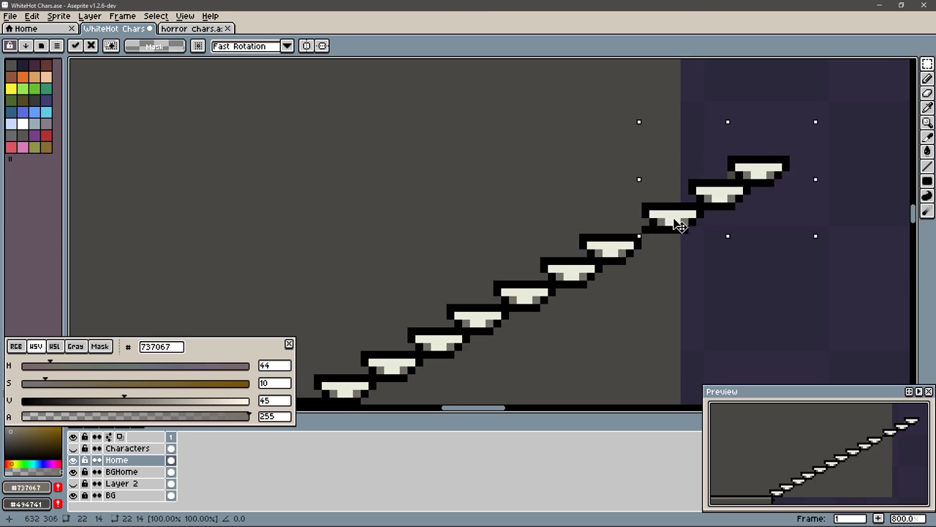
{"action": "mouse_move", "coordinate": [797, 133]}
{"action": "left_mouse_down"}
{"action": "mouse_move", "coordinate": [623, 244]}
{"action": "mouse_move", "coordinate": [446, 330]}
{"action": "left_mouse_up"}
{"action": "left_click_drag", "start_coordinate": [591, 272], "coordinate": [646, 270]}
{"action": "key", "text": "b"}
Step: Delete the old upper platform and the stray upper steps
{"action": "key", "text": "m"}
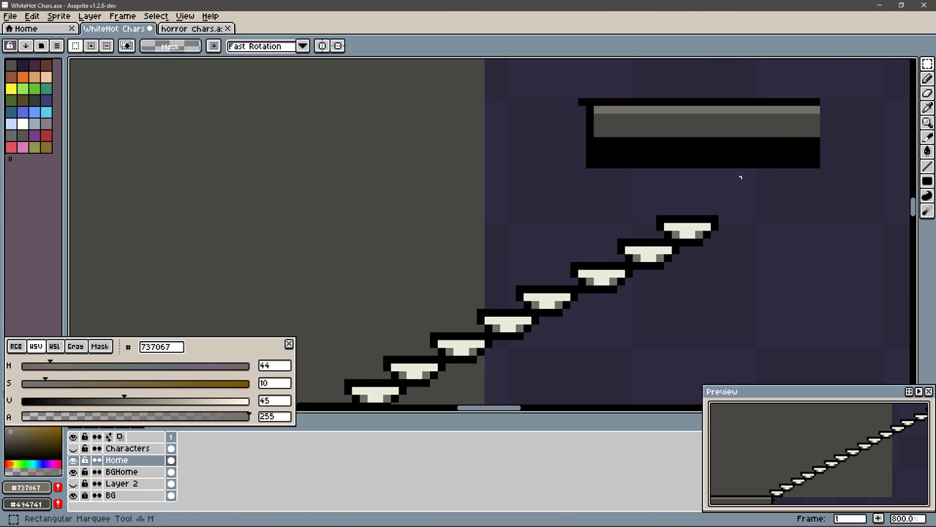
{"action": "scroll", "coordinate": [477, 252], "scroll_direction": "down", "scroll_amount": 4}
{"action": "left_click_drag", "start_coordinate": [481, 213], "coordinate": [588, 245]}
{"action": "key", "text": "Delete"}
{"action": "scroll", "coordinate": [466, 318], "scroll_direction": "up", "scroll_amount": 2}
{"action": "left_click_drag", "start_coordinate": [467, 318], "coordinate": [561, 236]}
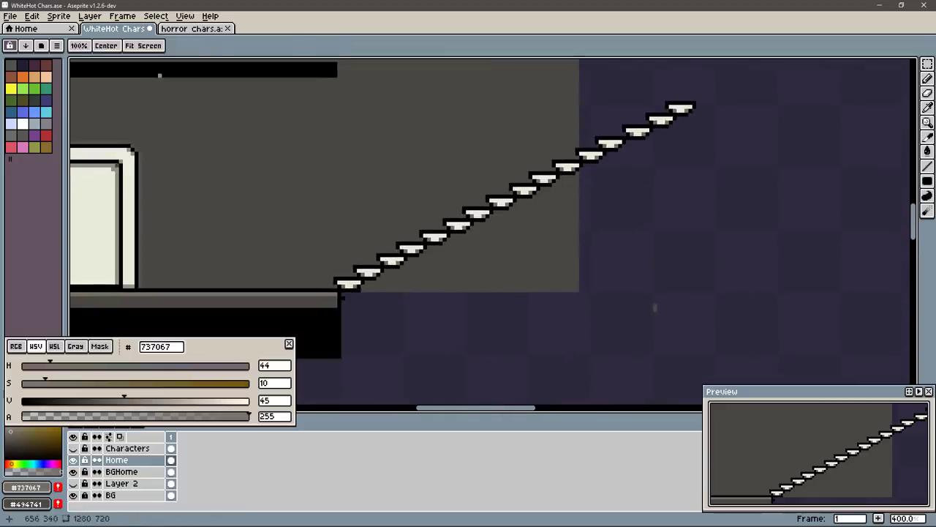
{"action": "mouse_move", "coordinate": [736, 85]}
{"action": "left_mouse_down"}
{"action": "mouse_move", "coordinate": [577, 153]}
{"action": "mouse_move", "coordinate": [456, 220]}
{"action": "left_mouse_up"}
{"action": "key", "text": "Delete"}
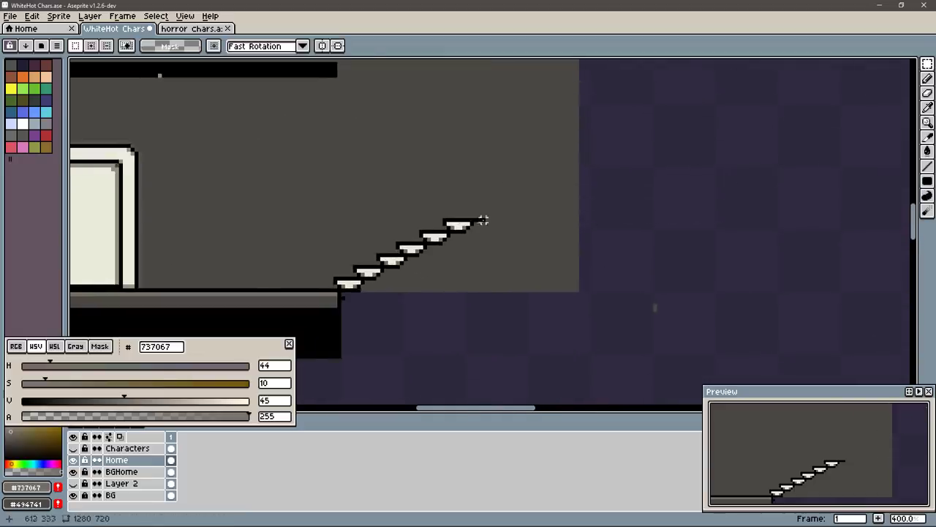
Step: Shift the floating steps one pixel right and hide the BGHome layer
{"action": "scroll", "coordinate": [449, 253], "scroll_direction": "up", "scroll_amount": 2}
{"action": "scroll", "coordinate": [456, 144], "scroll_direction": "up", "scroll_amount": 1}
{"action": "key", "text": "Right"}
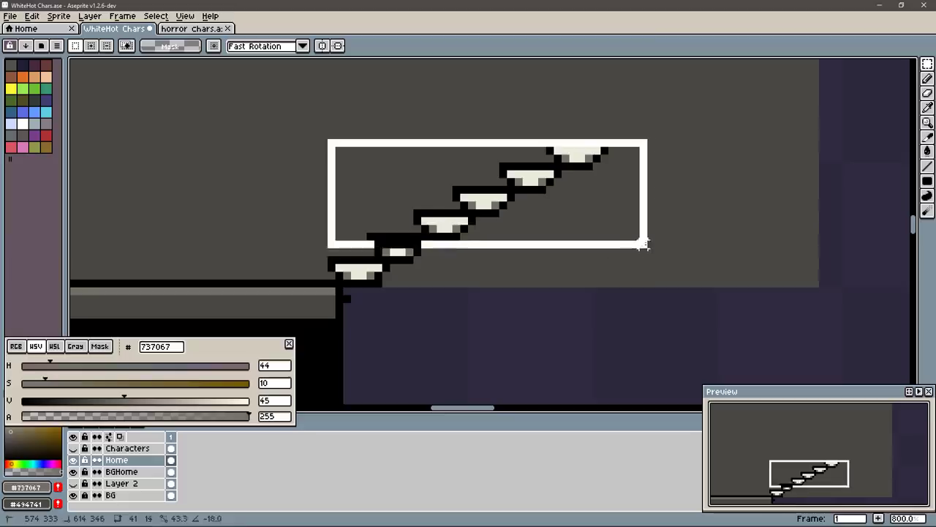
{"action": "key", "text": "Return"}
{"action": "key", "text": "b"}
{"action": "left_click", "coordinate": [73, 471]}
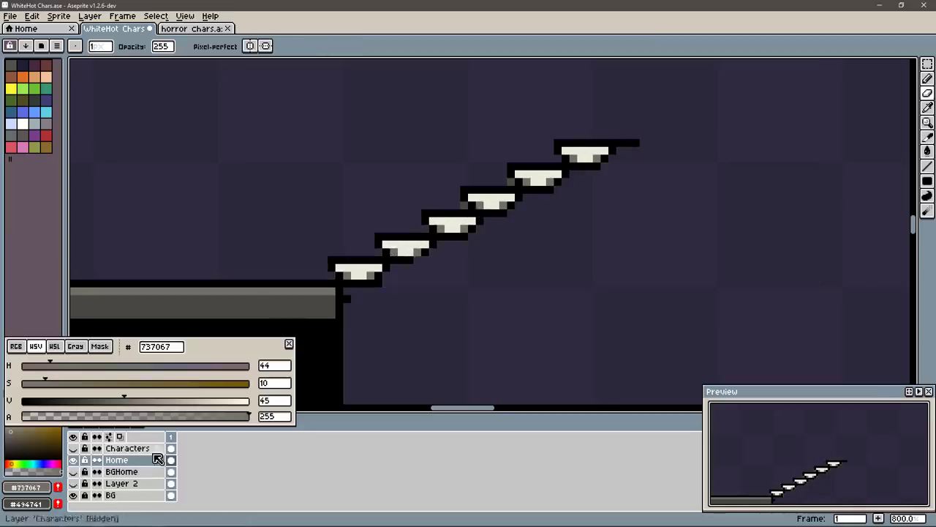
Step: Nudge the upper three steps right and tidy the top step's edge
{"action": "left_click", "coordinate": [314, 364], "text": "alt"}
{"action": "key", "text": "e"}
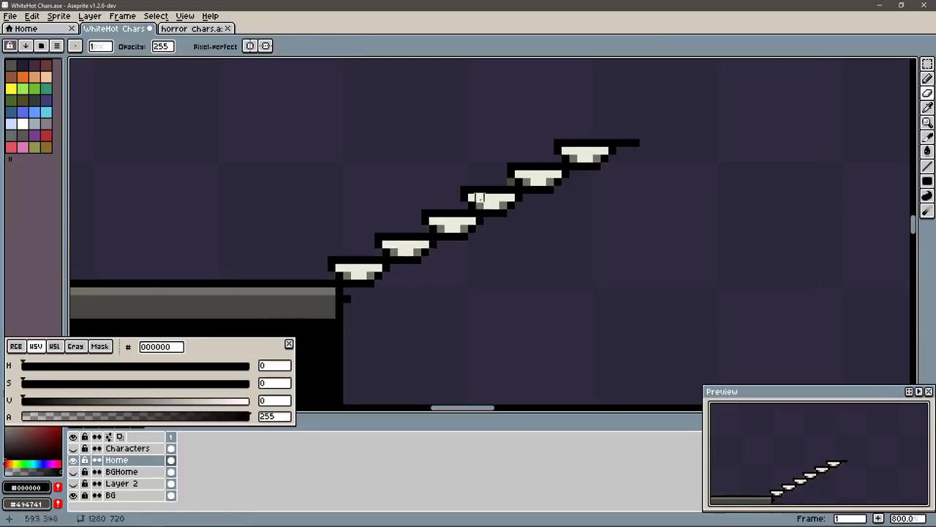
{"action": "key", "text": "m"}
{"action": "left_click_drag", "start_coordinate": [463, 109], "coordinate": [677, 205]}
{"action": "key", "text": "Right"}
{"action": "key", "text": "Return"}
{"action": "key", "text": "e"}
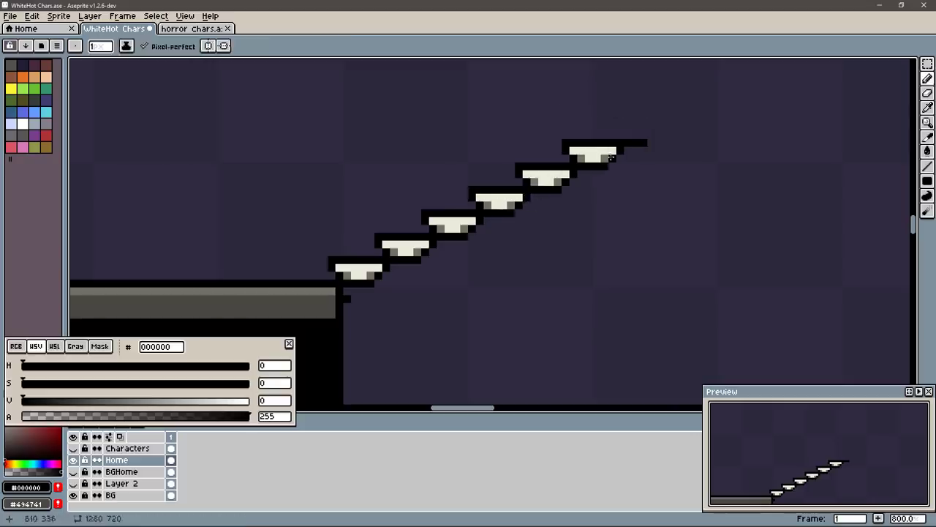
{"action": "left_click_drag", "start_coordinate": [628, 144], "coordinate": [644, 144]}
{"action": "key", "text": "b"}
Step: Place further copies of the steps up-right to lengthen the stairs evenly
{"action": "key", "text": "m"}
{"action": "left_click_drag", "start_coordinate": [643, 110], "coordinate": [337, 281]}
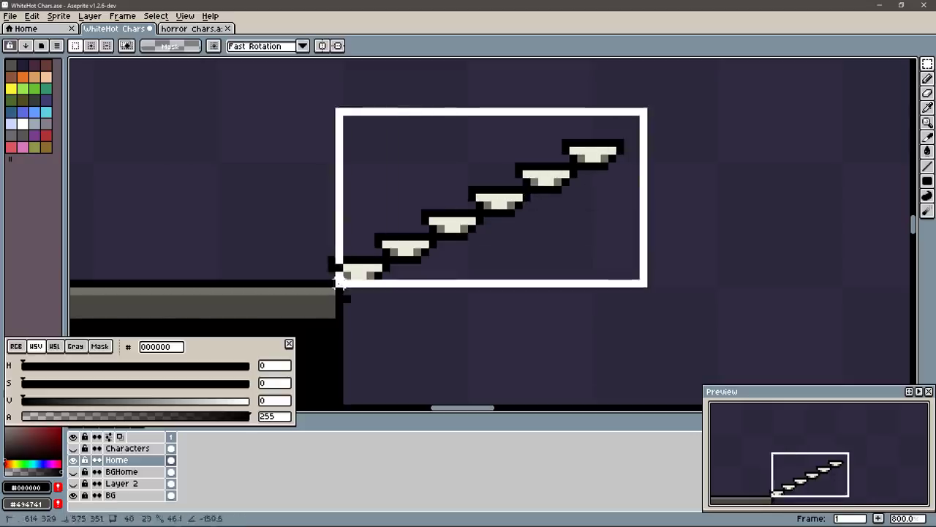
{"action": "mouse_move", "coordinate": [504, 274]}
{"action": "left_mouse_down"}
{"action": "mouse_move", "coordinate": [692, 181]}
{"action": "mouse_move", "coordinate": [365, 330]}
{"action": "mouse_move", "coordinate": [623, 194]}
{"action": "mouse_move", "coordinate": [299, 391]}
{"action": "left_mouse_up"}
{"action": "key", "text": "Return"}
{"action": "left_click_drag", "start_coordinate": [356, 376], "coordinate": [640, 229]}
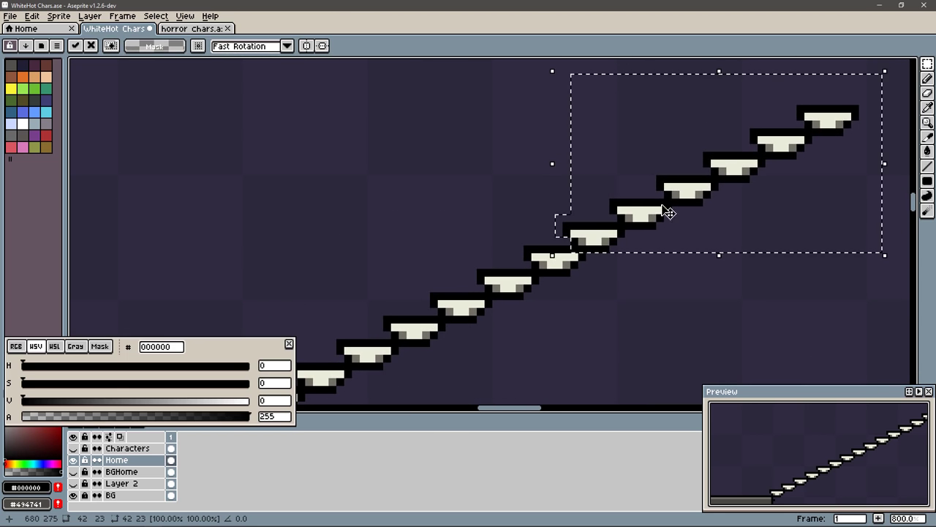
{"action": "scroll", "coordinate": [564, 247], "scroll_direction": "down", "scroll_amount": 5}
{"action": "key", "text": "ctrl+d"}
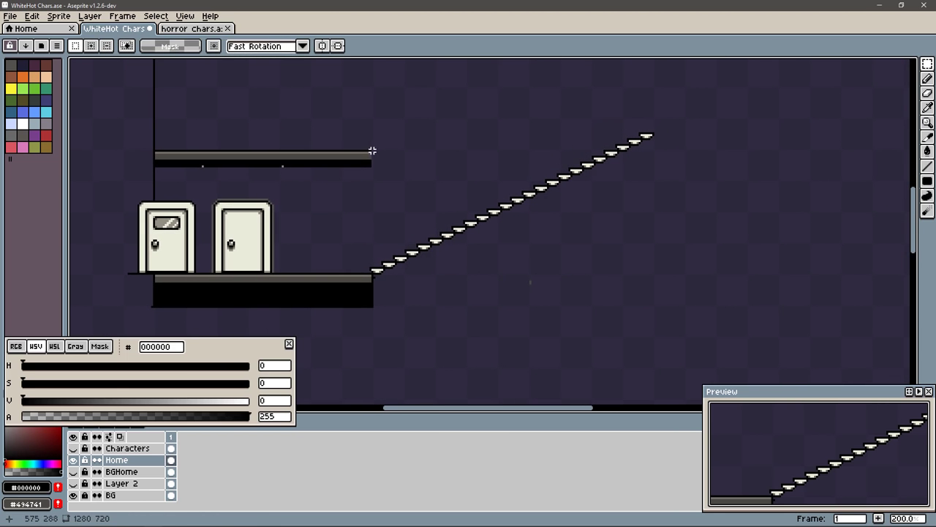
Step: Clear the selection and save the WhiteHot Chars file
{"action": "left_click_drag", "start_coordinate": [372, 150], "coordinate": [748, 167]}
{"action": "scroll", "coordinate": [619, 189], "scroll_direction": "up", "scroll_amount": 2}
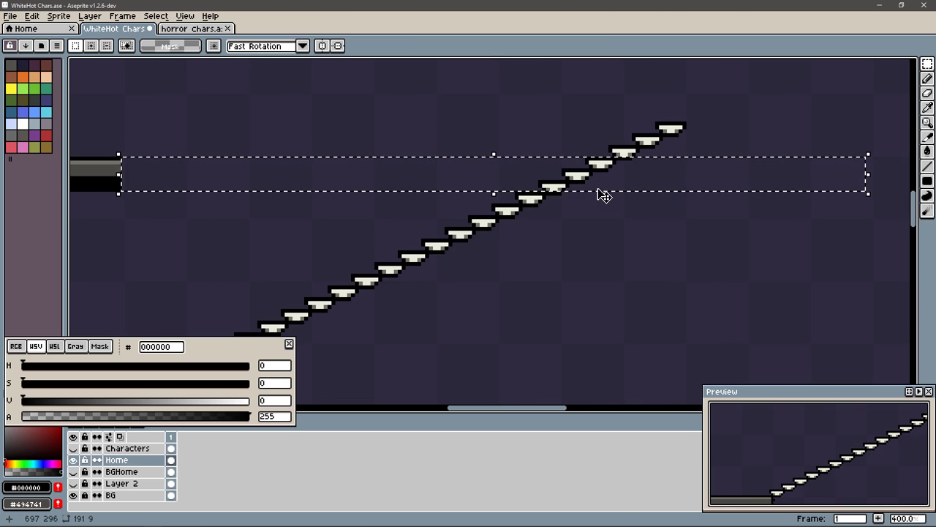
{"action": "key", "text": "ctrl+i"}
{"action": "key", "text": "Escape"}
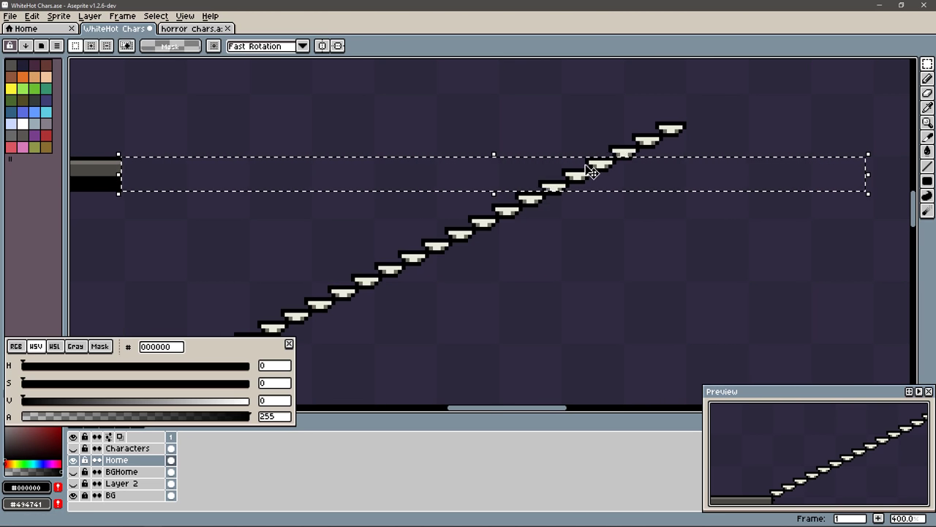
{"action": "key", "text": "b"}
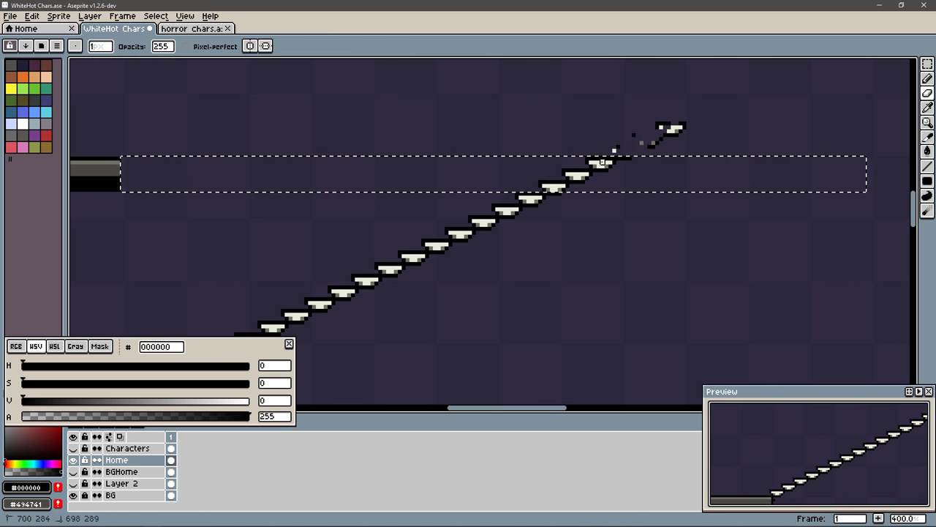
{"action": "key", "text": "ctrl+d"}
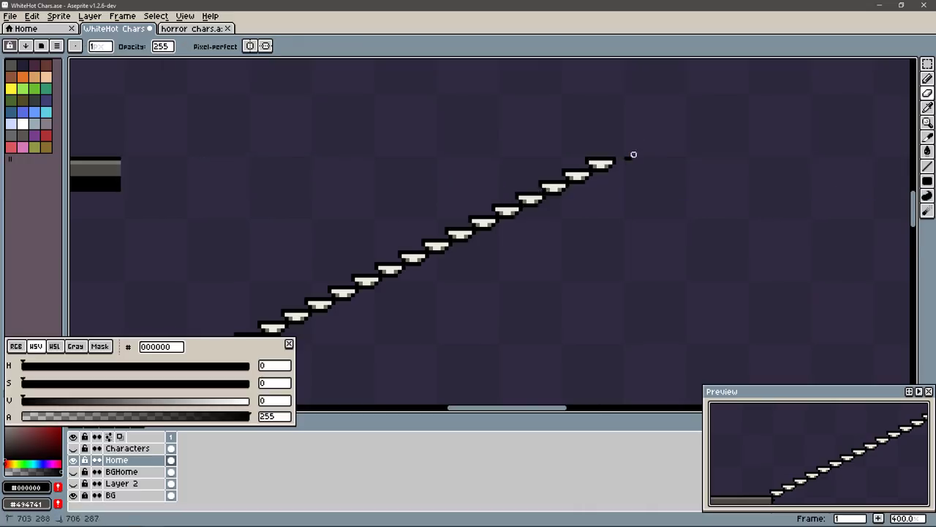
{"action": "scroll", "coordinate": [633, 153], "scroll_direction": "down", "scroll_amount": 2}
{"action": "key", "text": "ctrl+s"}
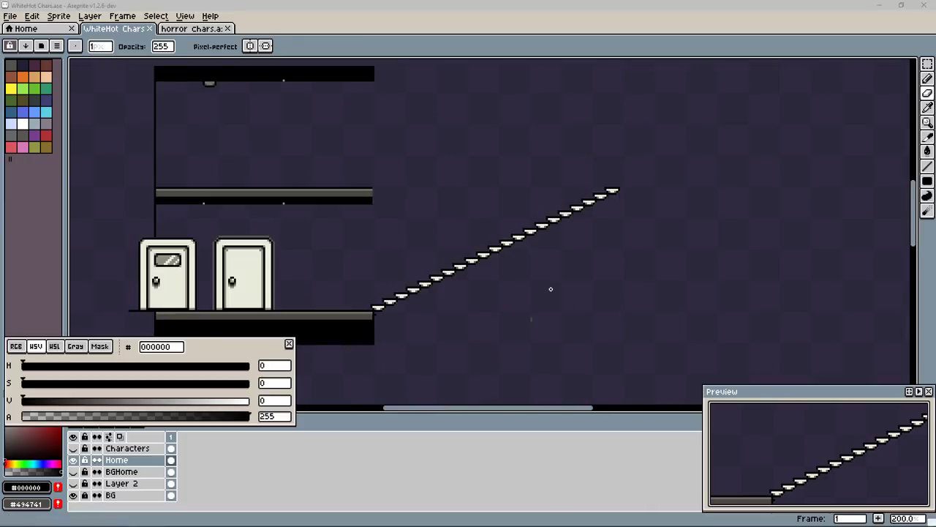
{"action": "scroll", "coordinate": [512, 294], "scroll_direction": "up", "scroll_amount": 2}
Step: Draw a black vertical back edge and a base line under the stairs
{"action": "key", "text": "b"}
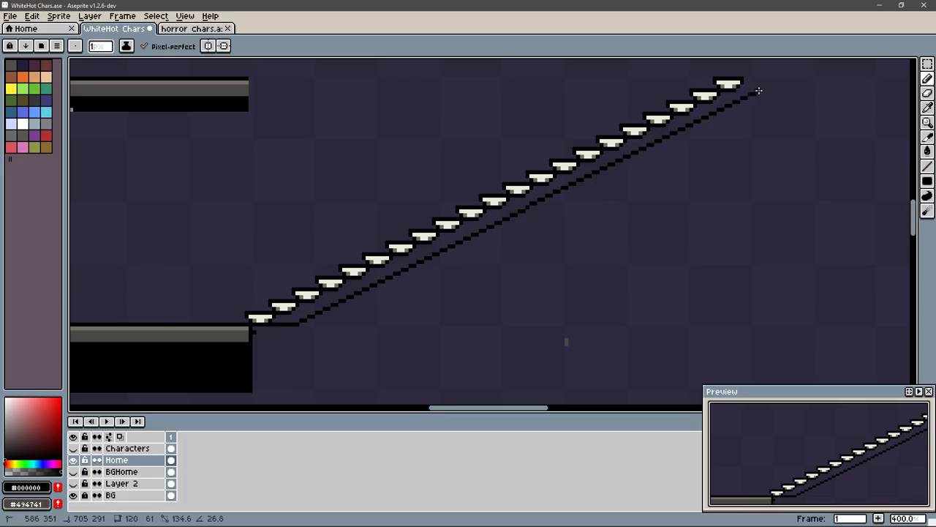
{"action": "left_click", "coordinate": [761, 91], "text": "shift"}
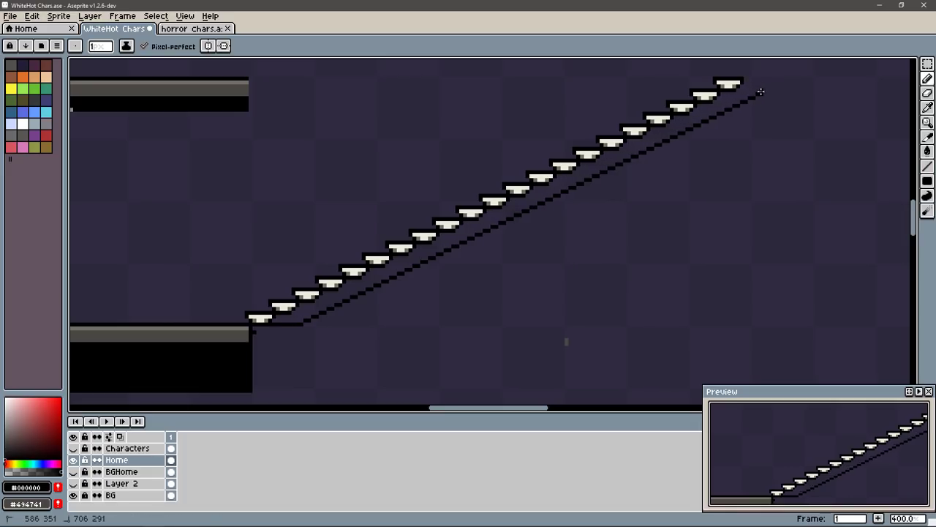
{"action": "left_click", "coordinate": [927, 166]}
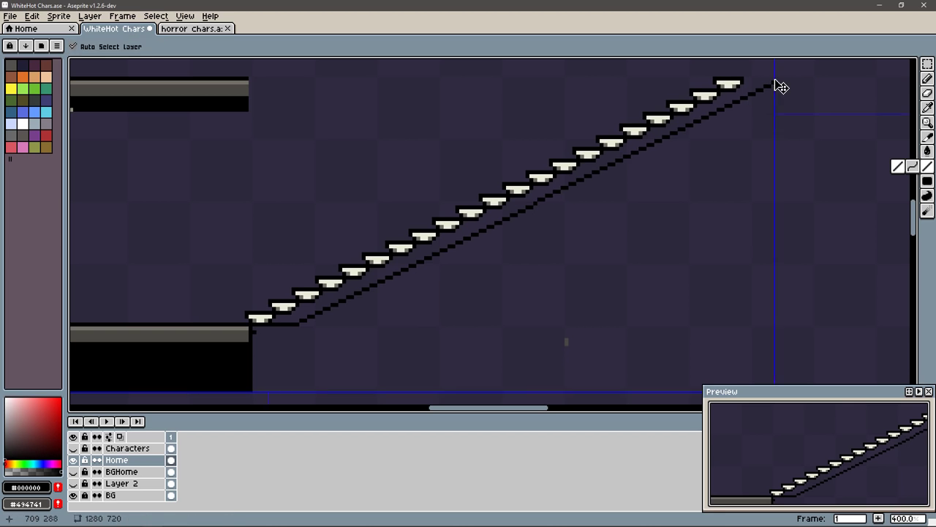
{"action": "mouse_move", "coordinate": [780, 82]}
{"action": "left_mouse_down"}
{"action": "mouse_move", "coordinate": [335, 327]}
{"action": "mouse_move", "coordinate": [289, 327]}
{"action": "left_mouse_up"}
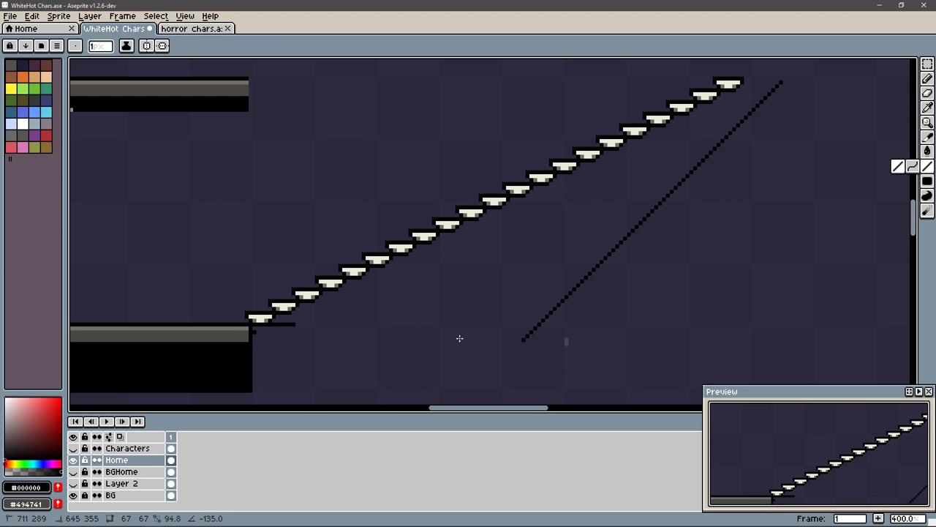
{"action": "left_click_drag", "start_coordinate": [287, 329], "coordinate": [407, 324]}
{"action": "key", "text": "ctrl+z"}
{"action": "left_click_drag", "start_coordinate": [741, 82], "coordinate": [746, 291]}
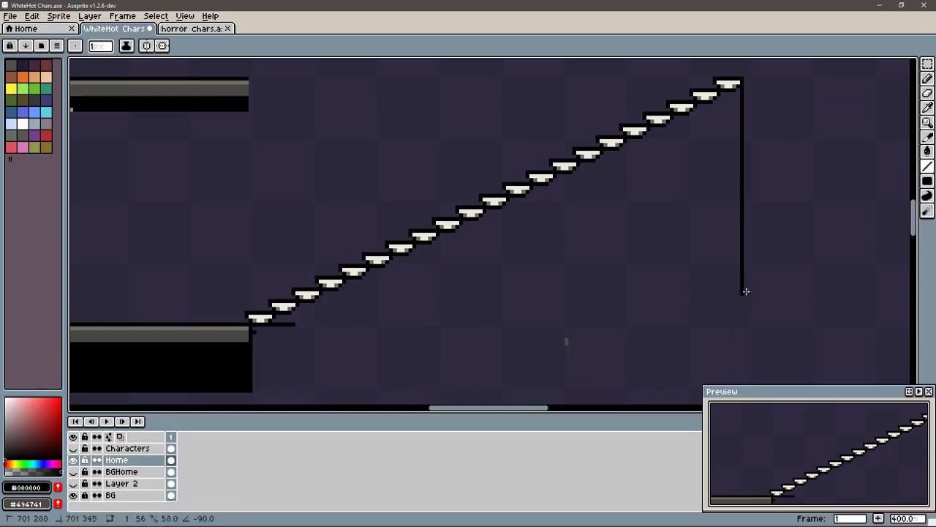
{"action": "left_click_drag", "start_coordinate": [262, 325], "coordinate": [741, 304]}
Step: Bucket-fill the enclosed area beneath the stairs with cream #e9ebda
{"action": "key", "text": "g"}
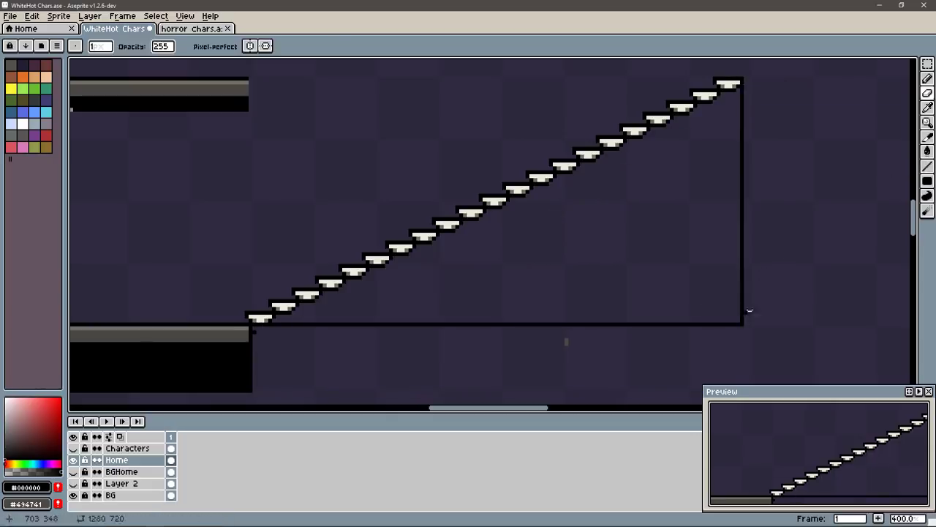
{"action": "left_click", "coordinate": [589, 201]}
{"action": "key", "text": "ctrl+z"}
{"action": "left_click", "coordinate": [477, 210], "text": "alt"}
{"action": "left_click", "coordinate": [490, 233]}
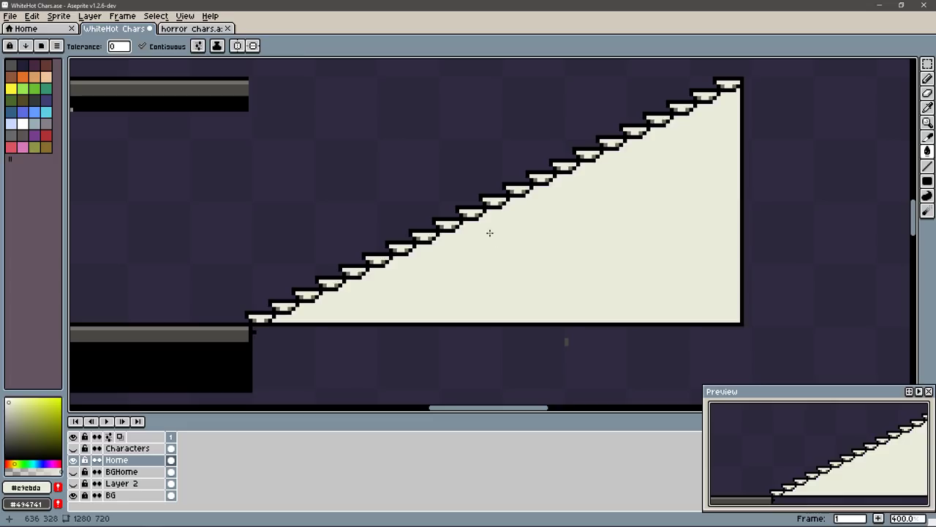
Step: Undo the black stepped line inside the cream fill and repaint the segment in cream
{"action": "key", "text": "b"}
{"action": "left_click", "coordinate": [364, 323], "text": "alt"}
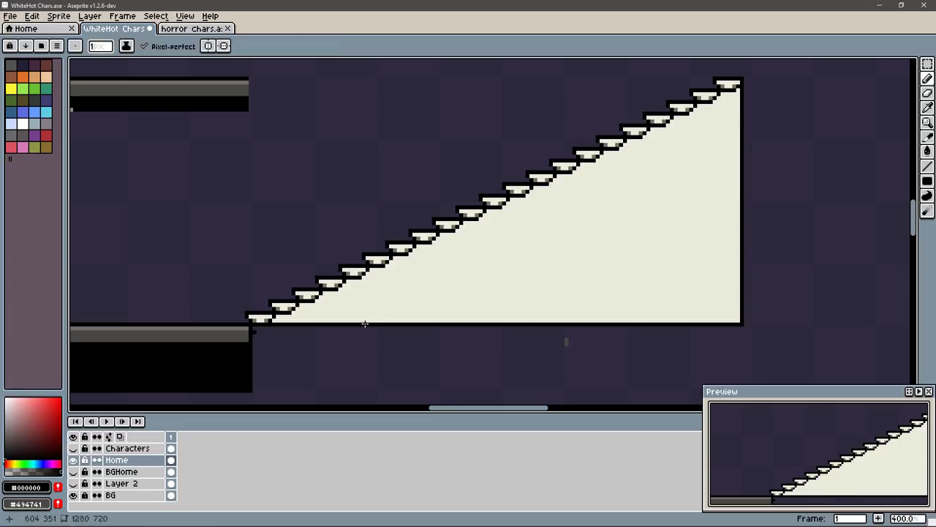
{"action": "key", "text": "ctrl+z"}
{"action": "scroll", "coordinate": [761, 83], "scroll_direction": "up", "scroll_amount": 3}
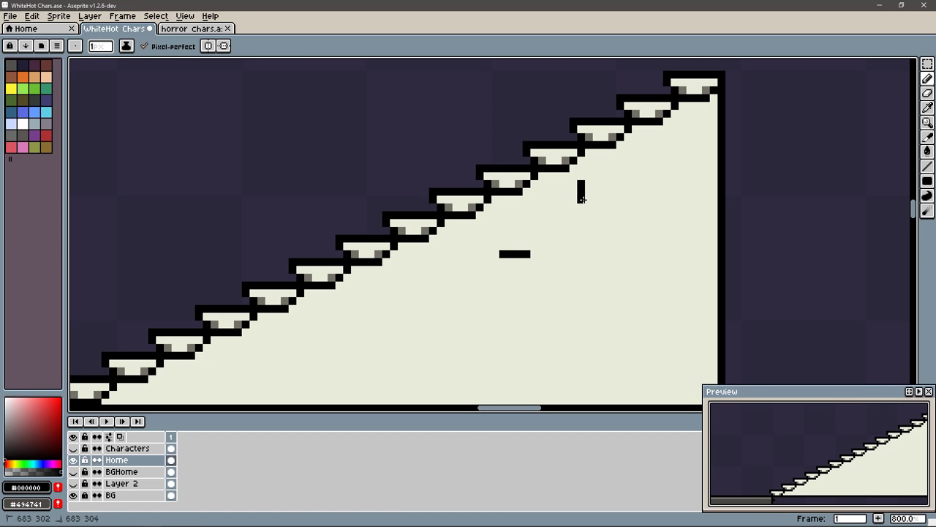
{"action": "left_click_drag", "start_coordinate": [542, 238], "coordinate": [542, 230]}
{"action": "key", "text": "ctrl+z"}
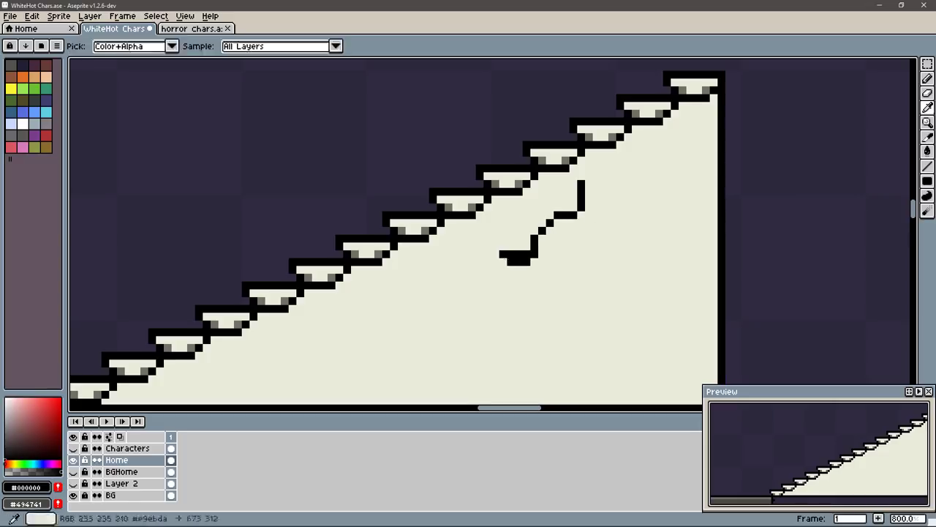
{"action": "left_click", "coordinate": [531, 250], "text": "alt"}
{"action": "left_click_drag", "start_coordinate": [530, 261], "coordinate": [504, 267]}
Step: Lasso-select and move the stepped line down-left, then undo the move
{"action": "key", "text": "q"}
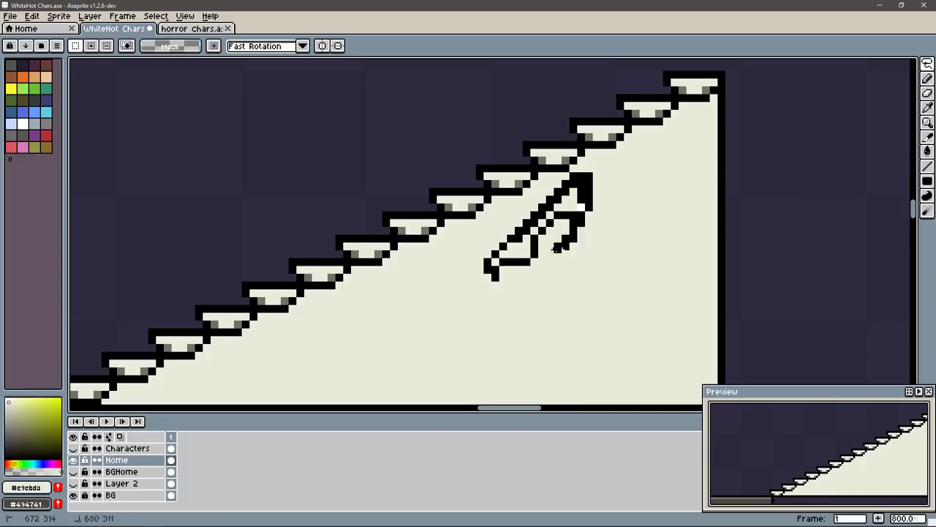
{"action": "left_click_drag", "start_coordinate": [585, 212], "coordinate": [482, 307]}
{"action": "key", "text": "Escape"}
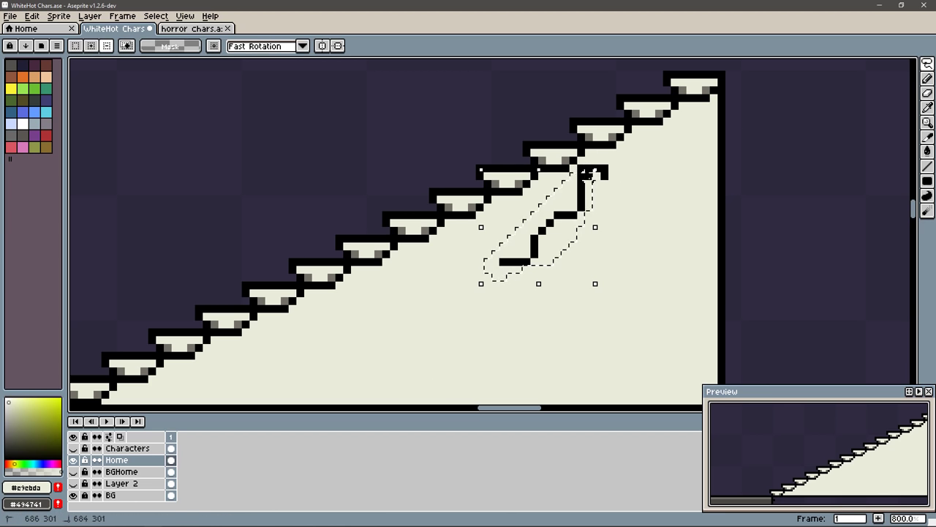
{"action": "left_click_drag", "start_coordinate": [585, 173], "coordinate": [498, 256]}
{"action": "scroll", "coordinate": [568, 234], "scroll_direction": "down", "scroll_amount": 4}
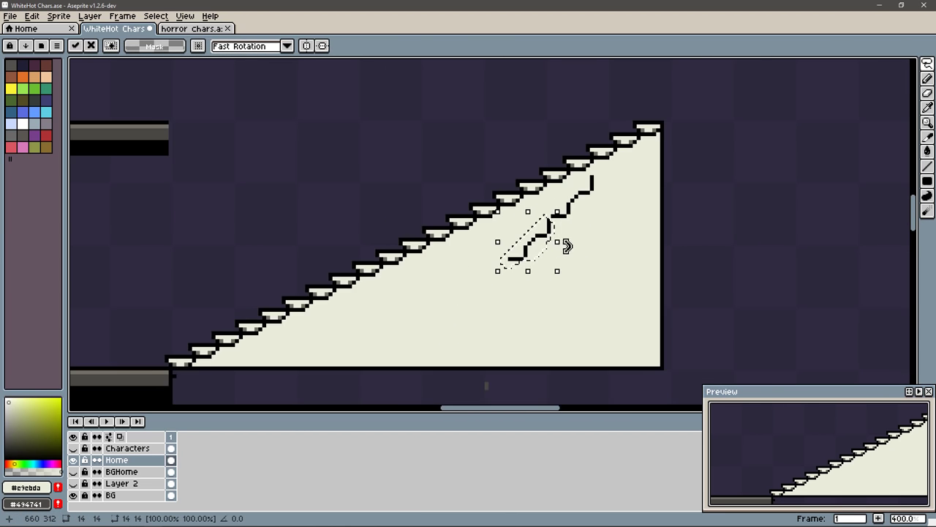
{"action": "scroll", "coordinate": [567, 247], "scroll_direction": "up", "scroll_amount": 2}
{"action": "left_click_drag", "start_coordinate": [563, 223], "coordinate": [487, 284]}
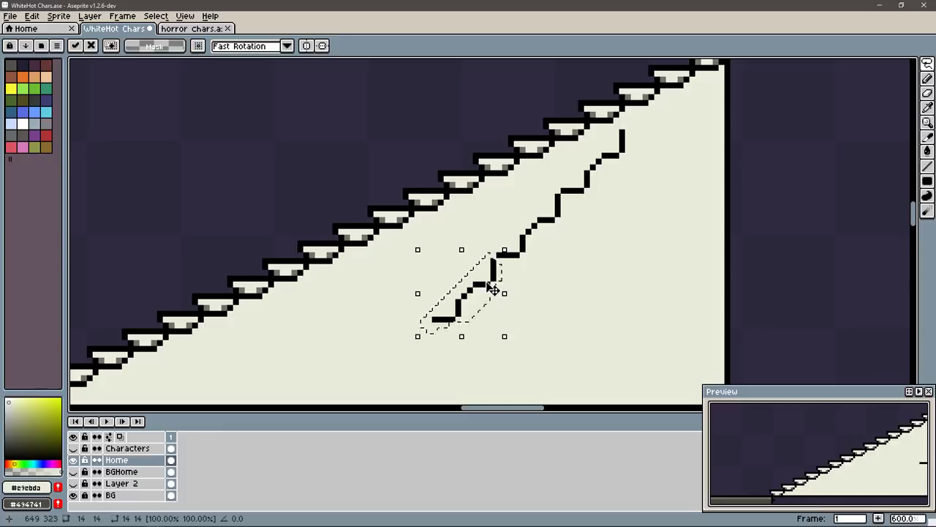
{"action": "key", "text": "ctrl+z"}
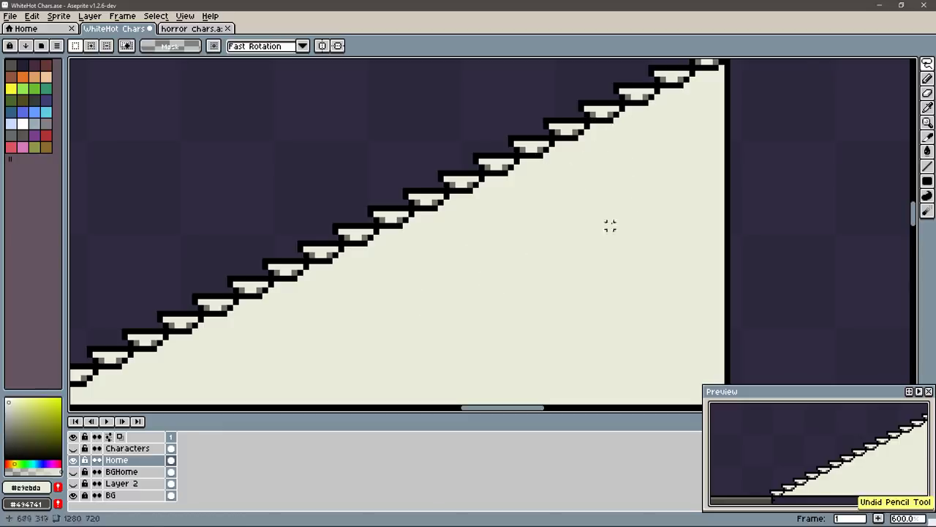
Step: Try a grey #737067 line and fill along the stairs' underside, then undo both
{"action": "key", "text": "b"}
{"action": "left_click_drag", "start_coordinate": [310, 336], "coordinate": [828, 88]}
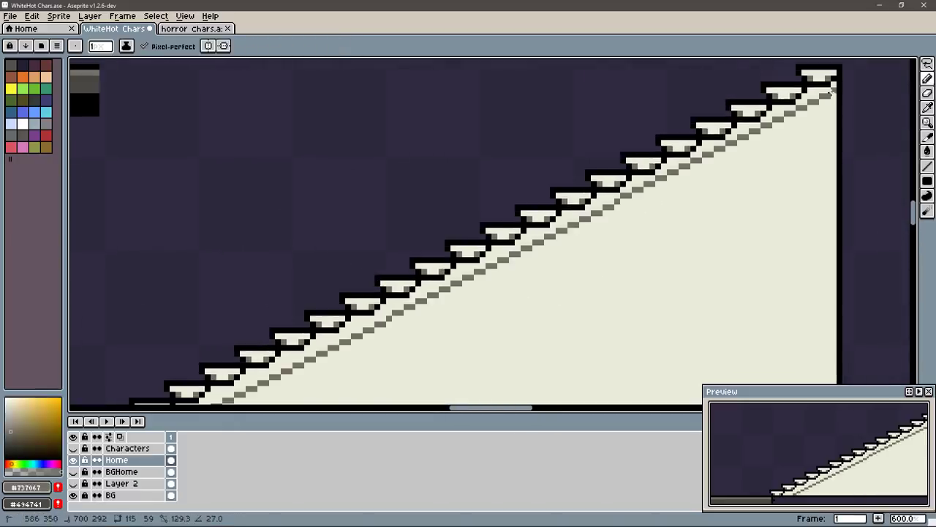
{"action": "key", "text": "g"}
{"action": "left_click", "coordinate": [663, 168]}
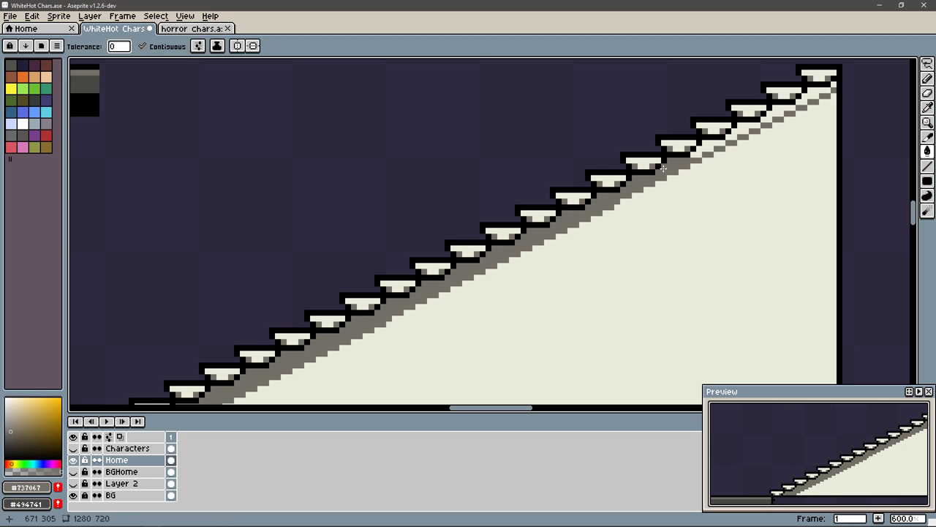
{"action": "key", "text": "b"}
{"action": "scroll", "coordinate": [687, 346], "scroll_direction": "down", "scroll_amount": 1}
{"action": "scroll", "coordinate": [550, 291], "scroll_direction": "up", "scroll_amount": 1}
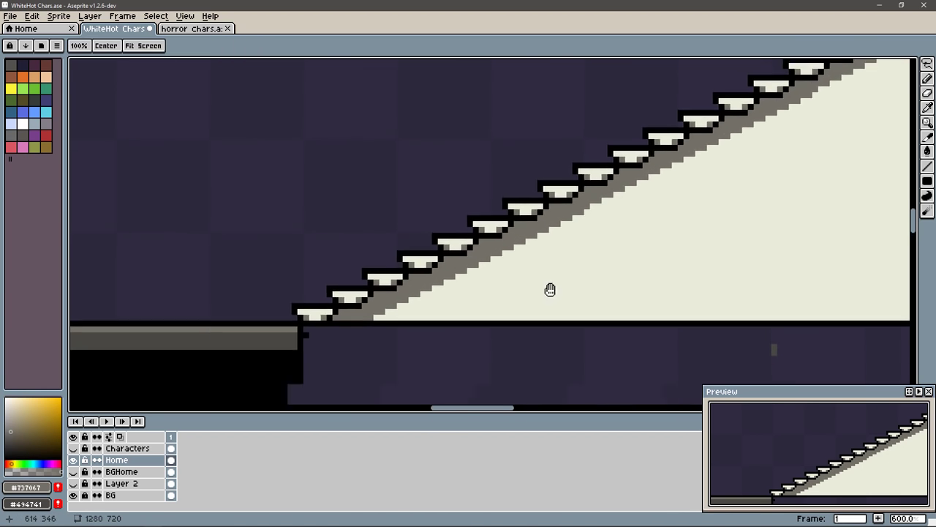
{"action": "scroll", "coordinate": [570, 248], "scroll_direction": "up", "scroll_amount": 1}
{"action": "key", "text": "ctrl+z"}
{"action": "key", "text": "ctrl+z"}
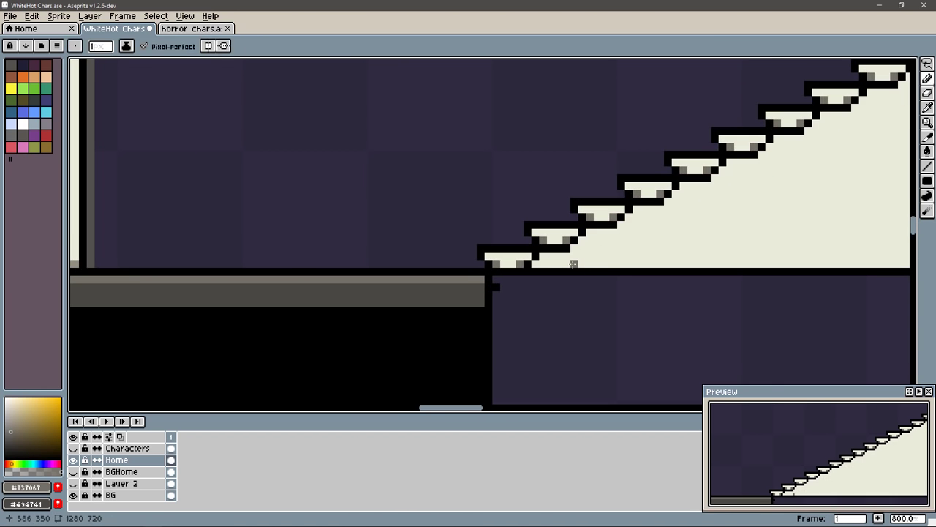
{"action": "scroll", "coordinate": [539, 258], "scroll_direction": "up", "scroll_amount": 1}
{"action": "key", "text": "ctrl+z"}
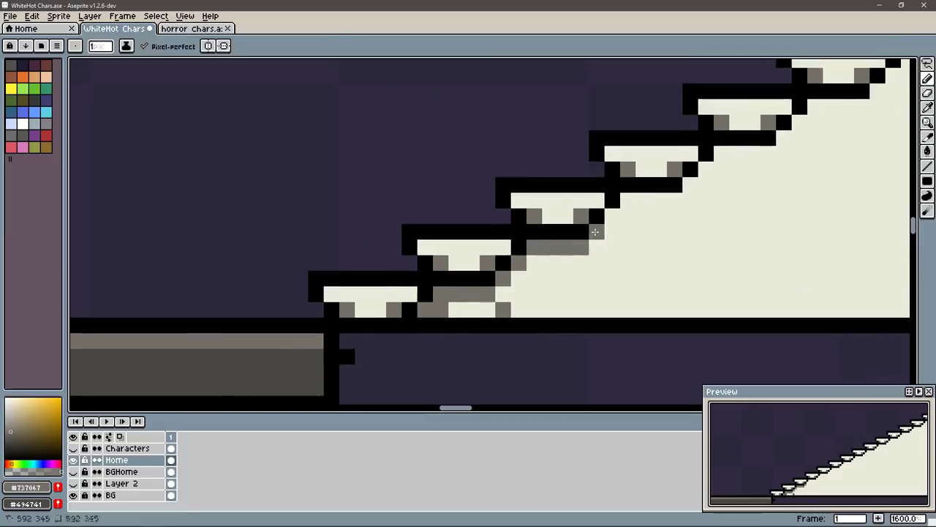
Step: Paint a stray grey pixel cream and re-pick the grey shadow colour
{"action": "left_click", "coordinate": [580, 243], "text": "alt"}
{"action": "left_click", "coordinate": [565, 246]}
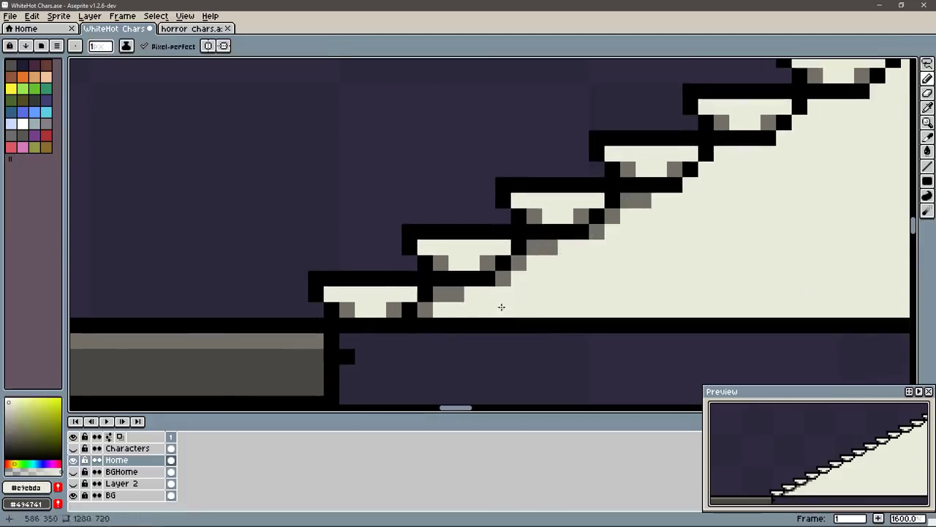
{"action": "left_click", "coordinate": [636, 199], "text": "alt"}
{"action": "scroll", "coordinate": [606, 172], "scroll_direction": "up", "scroll_amount": 2}
{"action": "scroll", "coordinate": [606, 172], "scroll_direction": "right", "scroll_amount": 3}
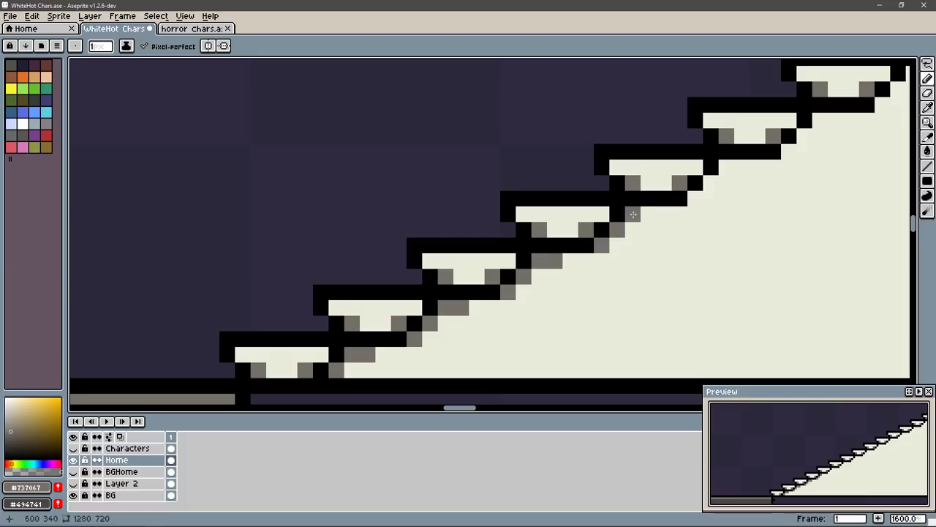
{"action": "left_click_drag", "start_coordinate": [724, 170], "coordinate": [585, 249]}
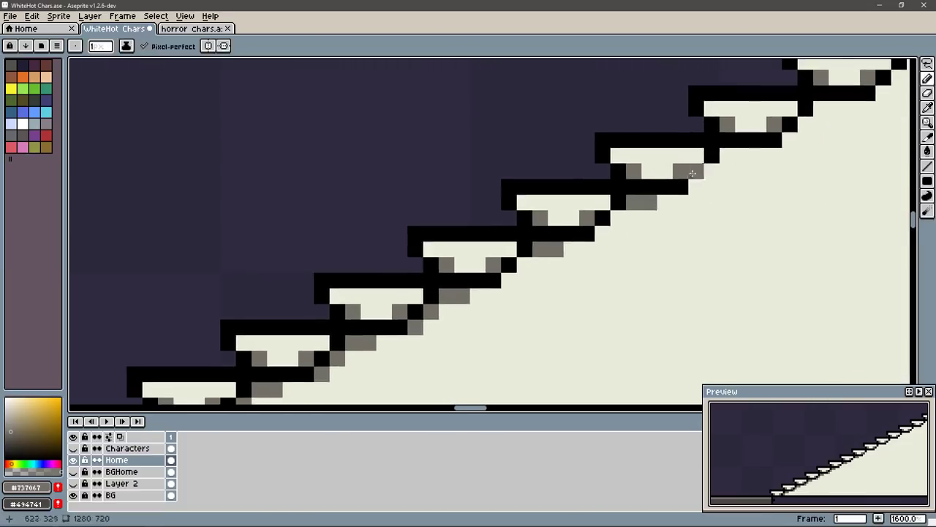
Step: Pan up the staircase to its top, glance at the doors, and return to the lower steps
{"action": "scroll", "coordinate": [600, 250], "scroll_direction": "left", "scroll_amount": 1}
{"action": "left_click_drag", "start_coordinate": [783, 152], "coordinate": [642, 217]}
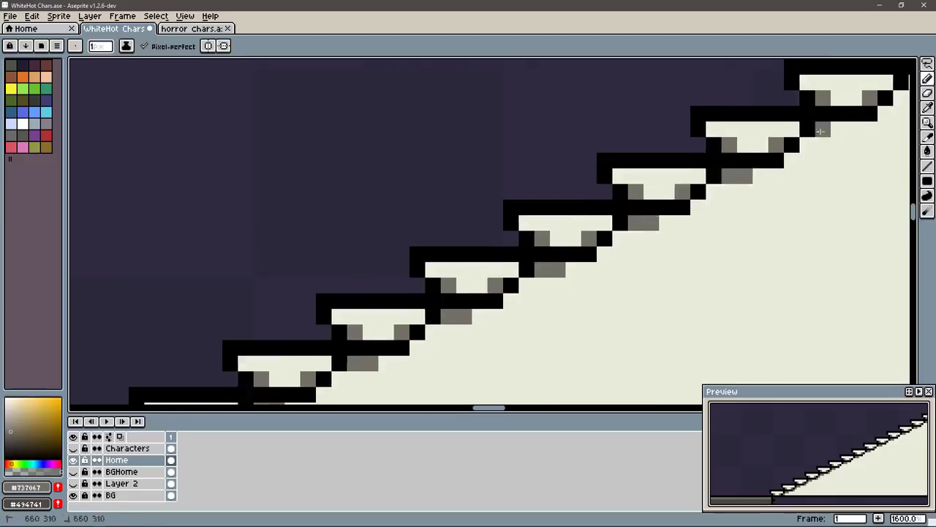
{"action": "scroll", "coordinate": [483, 335], "scroll_direction": "left", "scroll_amount": 4}
{"action": "left_click_drag", "start_coordinate": [792, 176], "coordinate": [444, 339]}
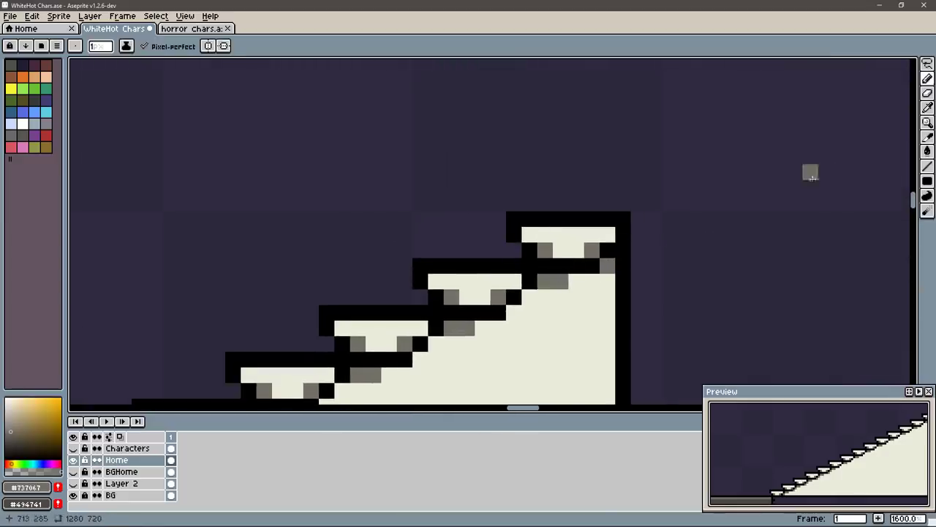
{"action": "left_click_drag", "start_coordinate": [296, 393], "coordinate": [462, 272]}
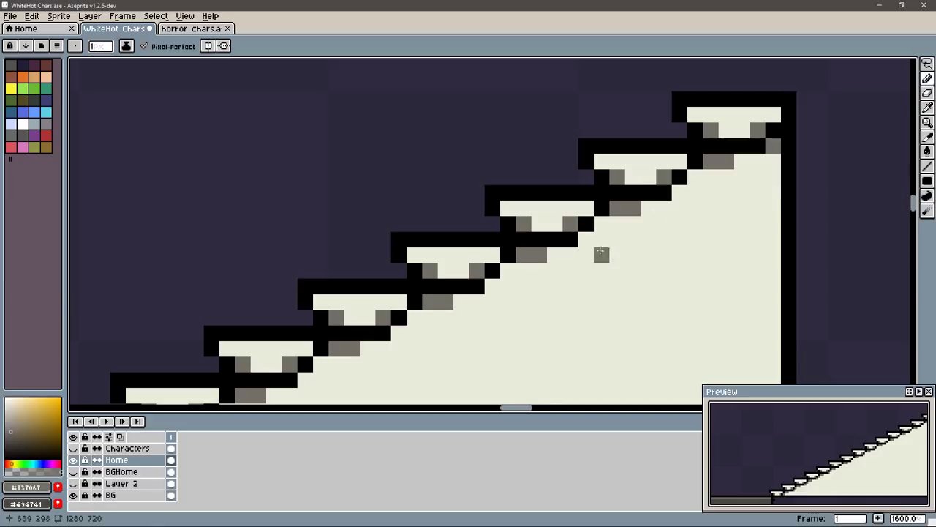
{"action": "scroll", "coordinate": [600, 252], "scroll_direction": "down", "scroll_amount": 1}
{"action": "mouse_move", "coordinate": [520, 315]}
{"action": "left_mouse_down"}
{"action": "mouse_move", "coordinate": [554, 219]}
{"action": "mouse_move", "coordinate": [549, 205]}
{"action": "left_mouse_up"}
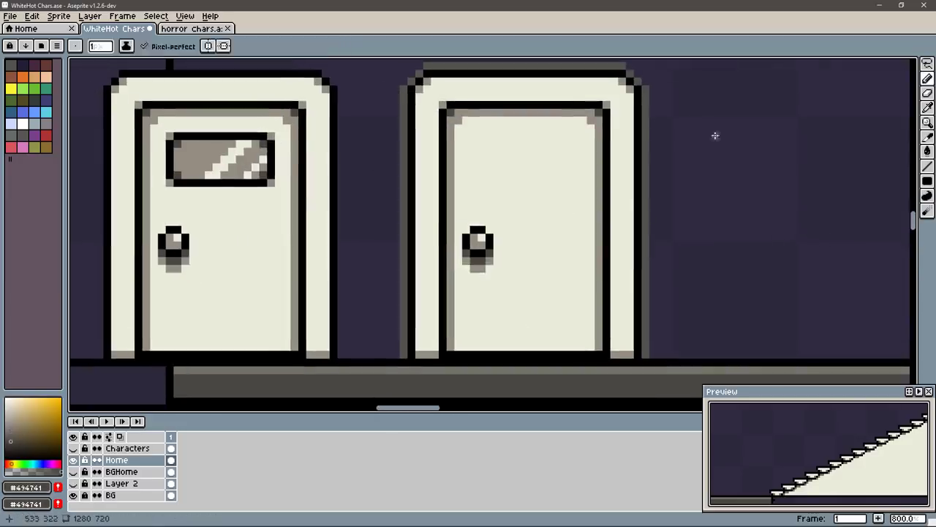
{"action": "mouse_move", "coordinate": [715, 135]}
{"action": "left_mouse_down"}
{"action": "mouse_move", "coordinate": [575, 220]}
{"action": "mouse_move", "coordinate": [407, 124]}
{"action": "left_mouse_up"}
{"action": "scroll", "coordinate": [399, 288], "scroll_direction": "up", "scroll_amount": 1}
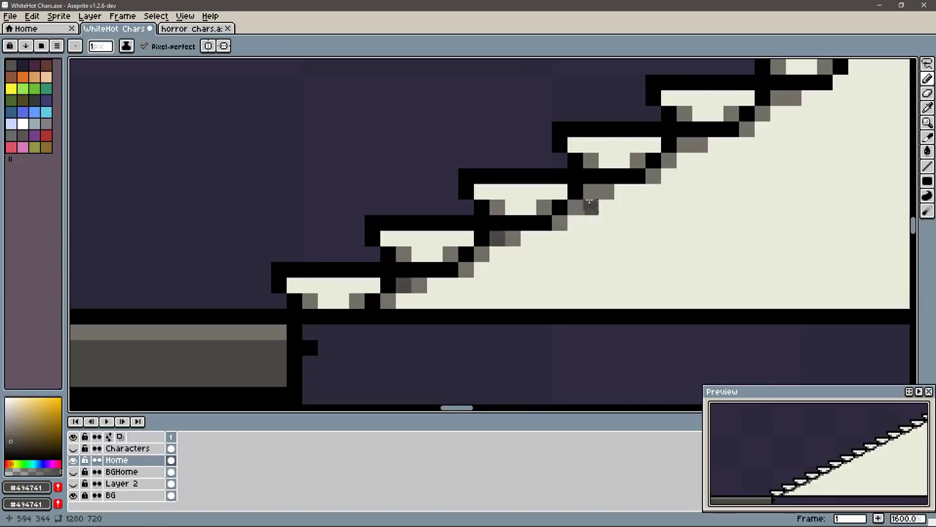
{"action": "mouse_move", "coordinate": [590, 202]}
{"action": "left_mouse_down"}
{"action": "mouse_move", "coordinate": [614, 228]}
{"action": "mouse_move", "coordinate": [593, 234]}
{"action": "left_mouse_up"}
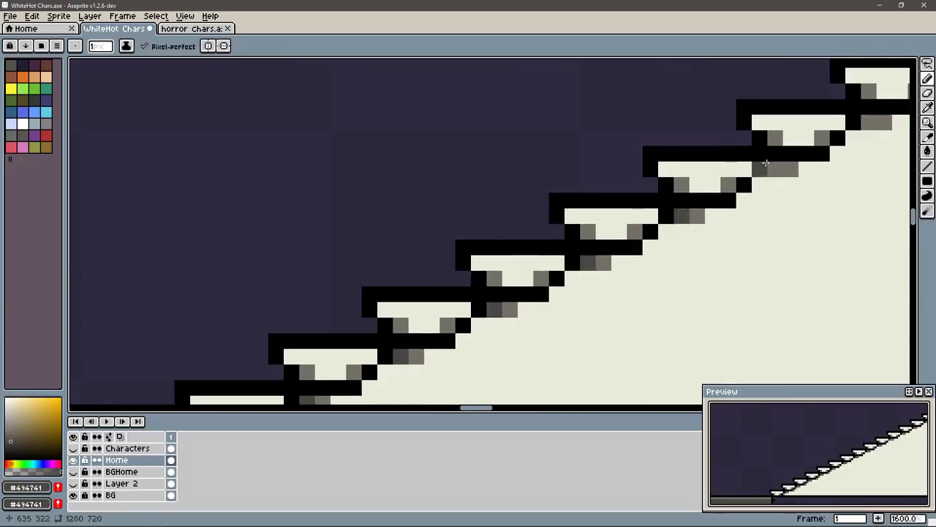
{"action": "left_click_drag", "start_coordinate": [538, 292], "coordinate": [436, 274]}
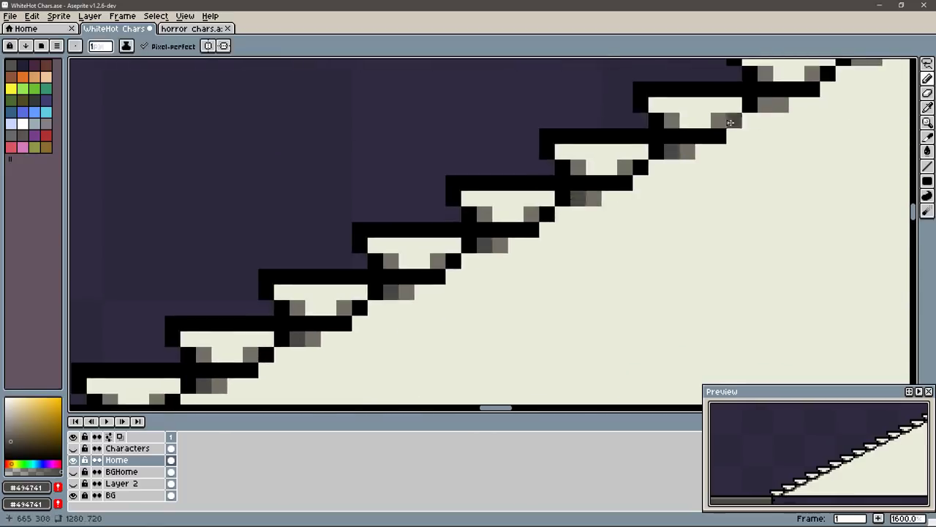
{"action": "mouse_move", "coordinate": [661, 151]}
{"action": "left_mouse_down"}
{"action": "mouse_move", "coordinate": [812, 143]}
{"action": "mouse_move", "coordinate": [710, 199]}
{"action": "left_mouse_up"}
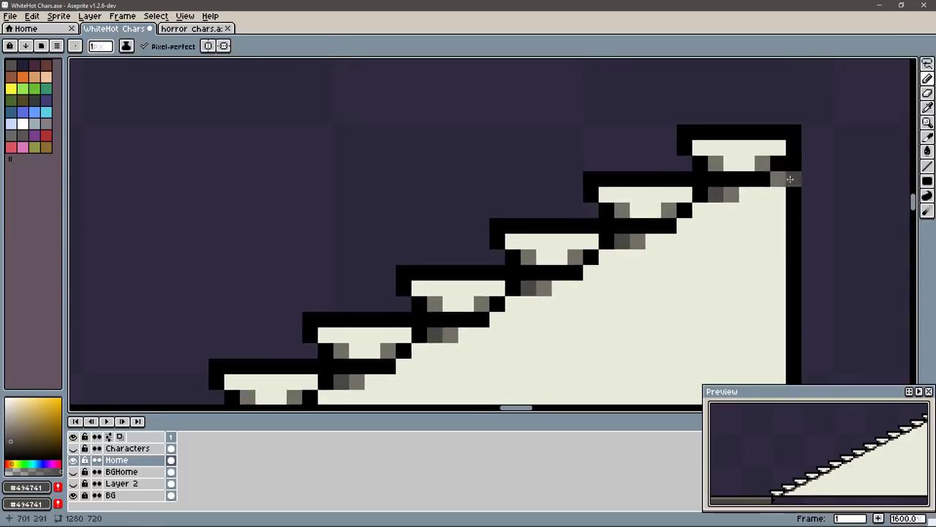
Step: Add grey shadow pixels under a step by the stairs' right edge
{"action": "left_click", "coordinate": [773, 181]}
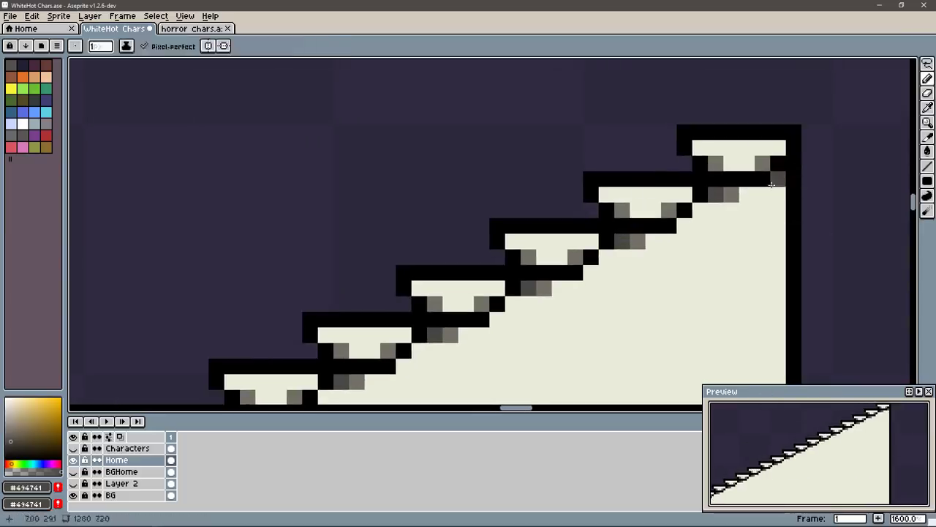
{"action": "left_click", "coordinate": [762, 163], "text": "alt"}
{"action": "left_click", "coordinate": [778, 194]}
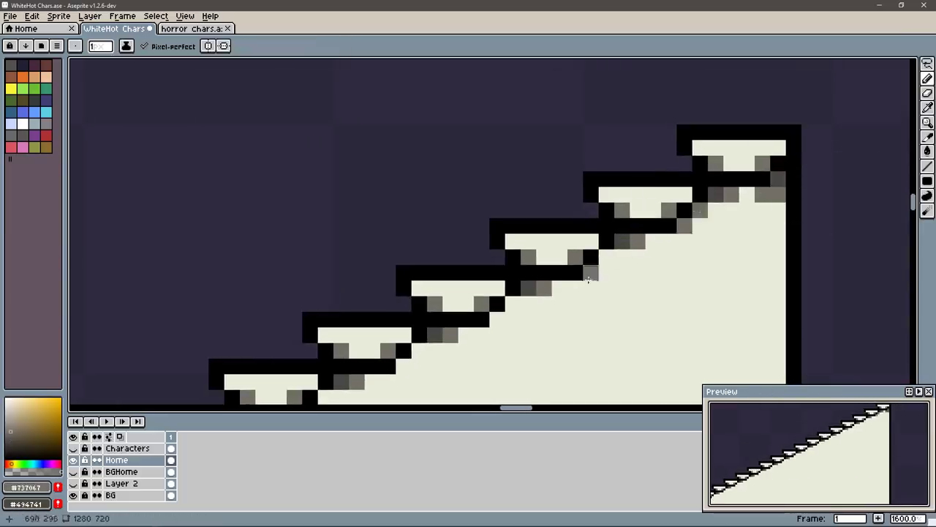
{"action": "left_click_drag", "start_coordinate": [776, 161], "coordinate": [650, 217]}
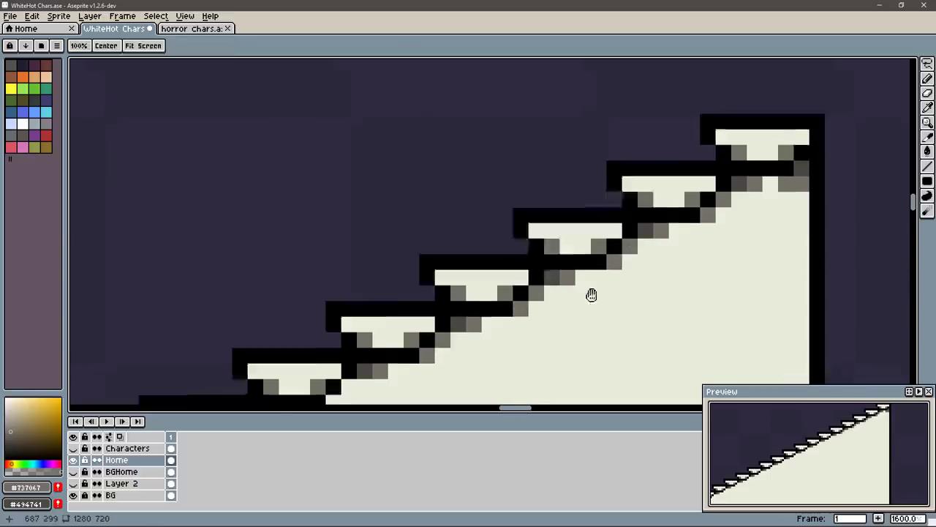
{"action": "key", "text": "ctrl+z"}
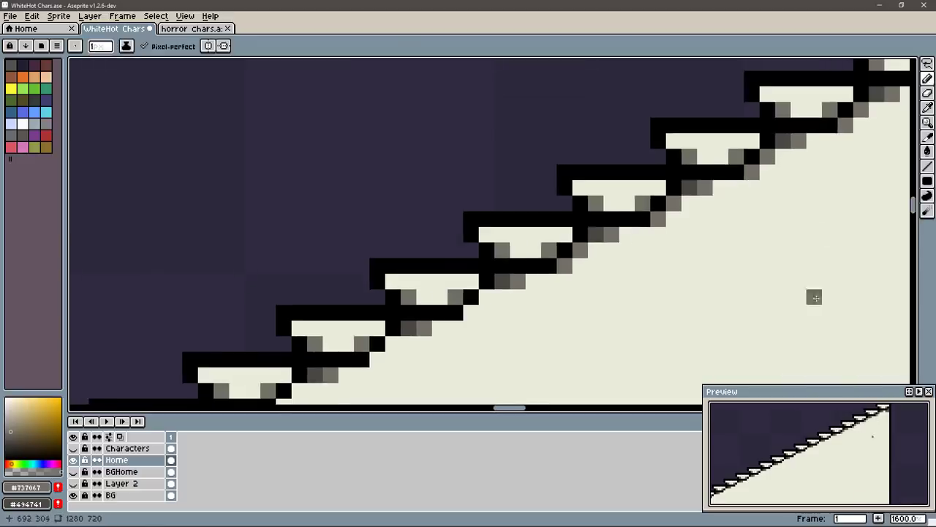
{"action": "mouse_move", "coordinate": [486, 299]}
{"action": "left_mouse_down"}
{"action": "mouse_move", "coordinate": [639, 219]}
{"action": "mouse_move", "coordinate": [640, 183]}
{"action": "left_mouse_up"}
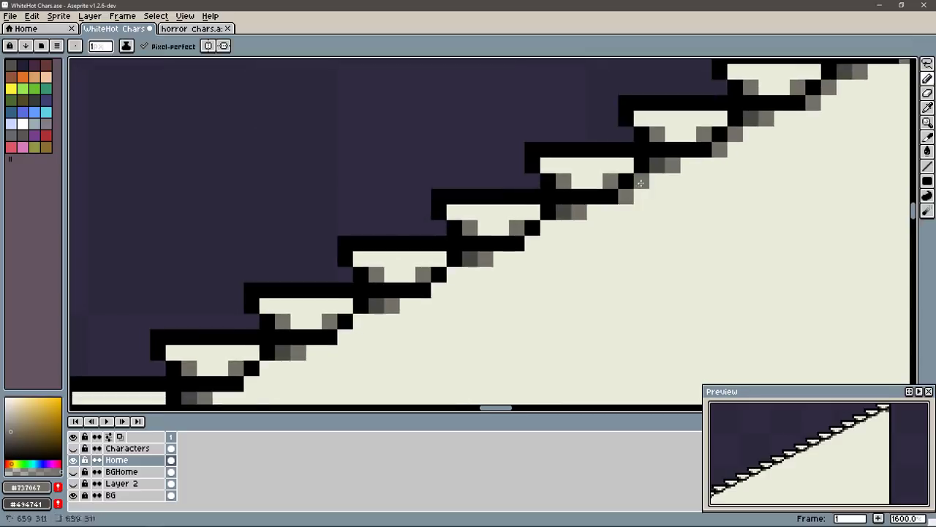
{"action": "left_click_drag", "start_coordinate": [761, 132], "coordinate": [745, 152]}
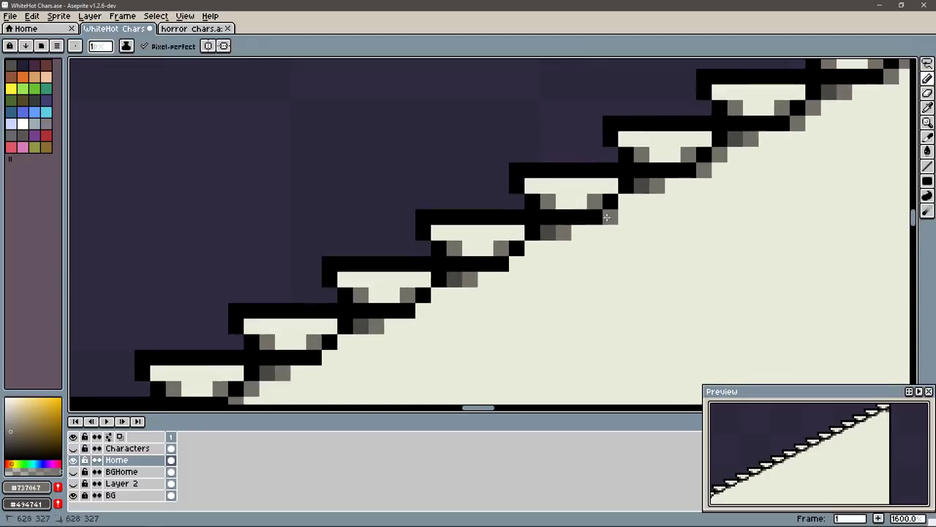
Step: Paint over the black vertical line at the top step in cream
{"action": "scroll", "coordinate": [344, 343], "scroll_direction": "down", "scroll_amount": 2}
{"action": "scroll", "coordinate": [719, 192], "scroll_direction": "down", "scroll_amount": 2}
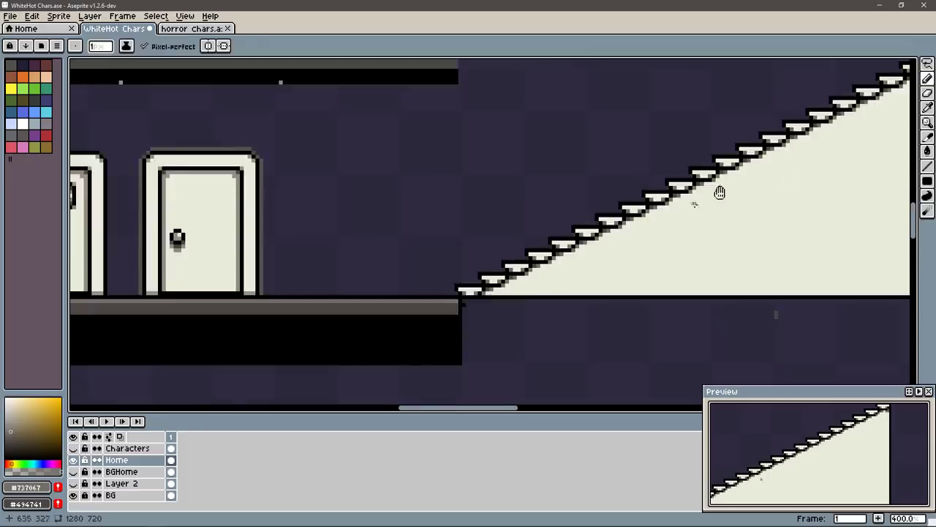
{"action": "scroll", "coordinate": [493, 256], "scroll_direction": "up", "scroll_amount": 1}
{"action": "mouse_move", "coordinate": [493, 256]}
{"action": "left_mouse_down"}
{"action": "mouse_move", "coordinate": [509, 160]}
{"action": "mouse_move", "coordinate": [500, 179]}
{"action": "left_mouse_up"}
{"action": "mouse_move", "coordinate": [518, 83]}
{"action": "left_mouse_down"}
{"action": "mouse_move", "coordinate": [547, 122]}
{"action": "mouse_move", "coordinate": [600, 384]}
{"action": "left_mouse_up"}
{"action": "key", "text": "ctrl+d"}
{"action": "key", "text": "b"}
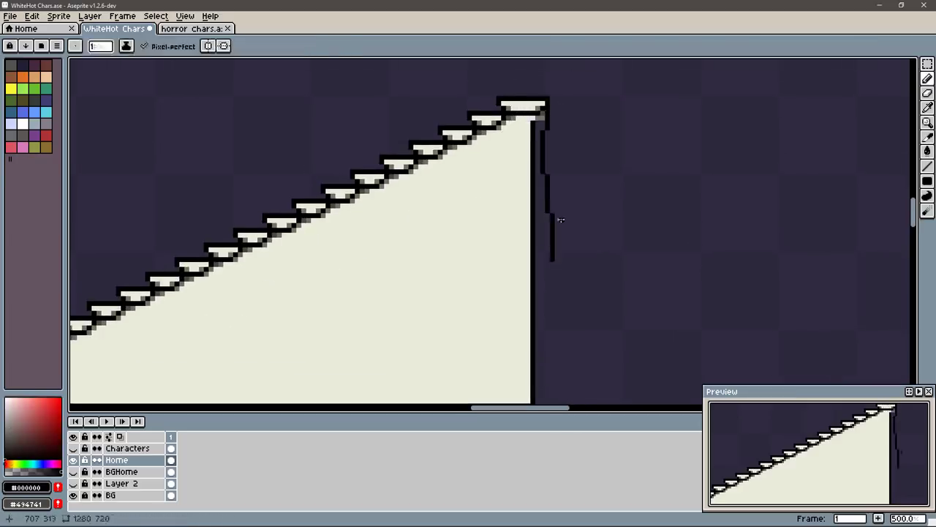
{"action": "left_click", "coordinate": [570, 324], "text": "alt"}
{"action": "left_click_drag", "start_coordinate": [587, 322], "coordinate": [587, 106]}
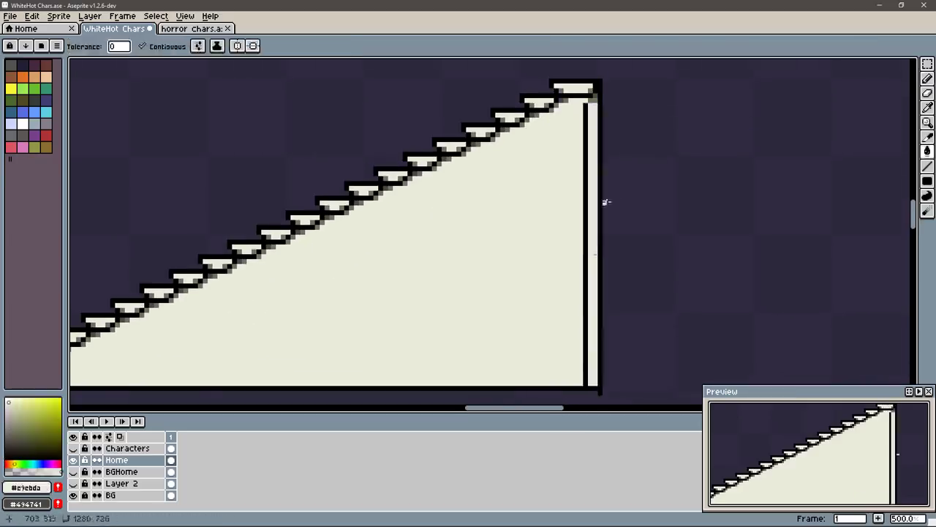
{"action": "left_click_drag", "start_coordinate": [587, 384], "coordinate": [589, 103]}
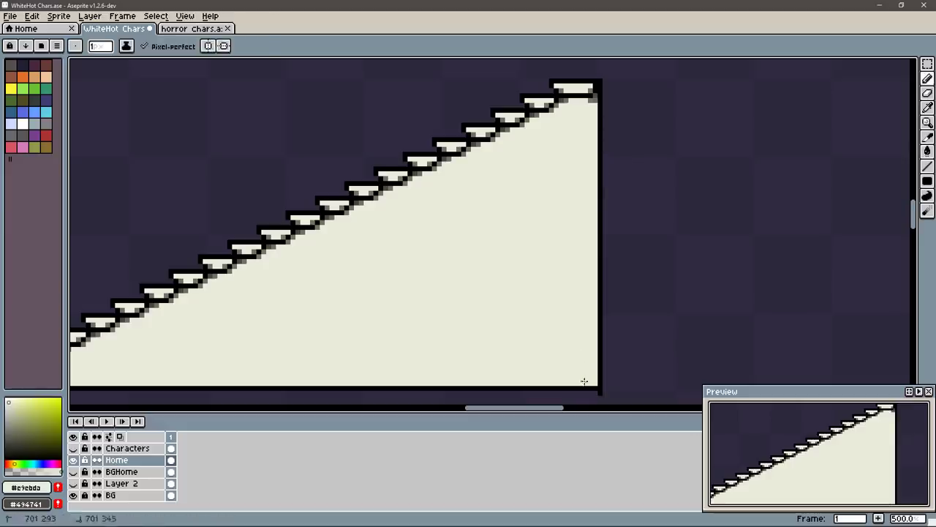
Step: Eyedrop black, cream, grey and dark grey #494741 around the top step
{"action": "left_click", "coordinate": [596, 89], "text": "alt"}
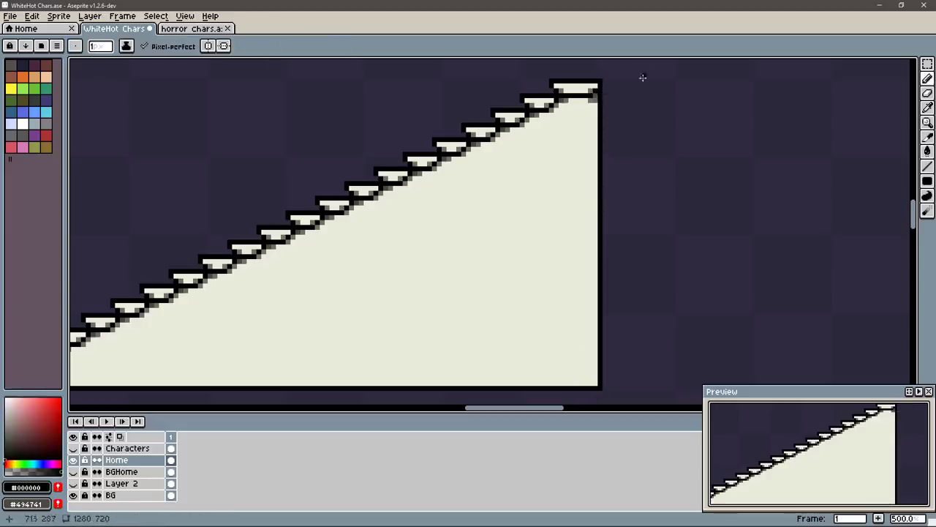
{"action": "left_click", "coordinate": [593, 96], "text": "alt"}
{"action": "left_click", "coordinate": [593, 99], "text": "alt"}
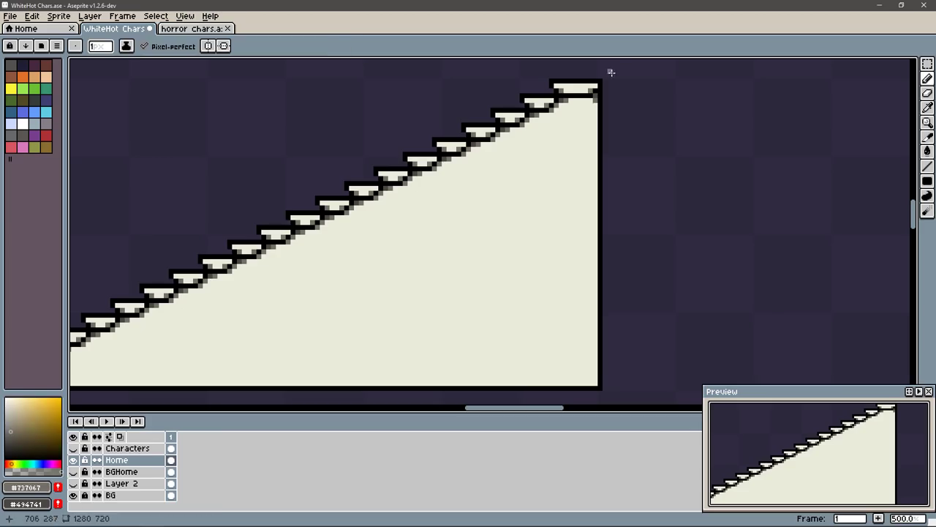
{"action": "left_click", "coordinate": [593, 89], "text": "alt"}
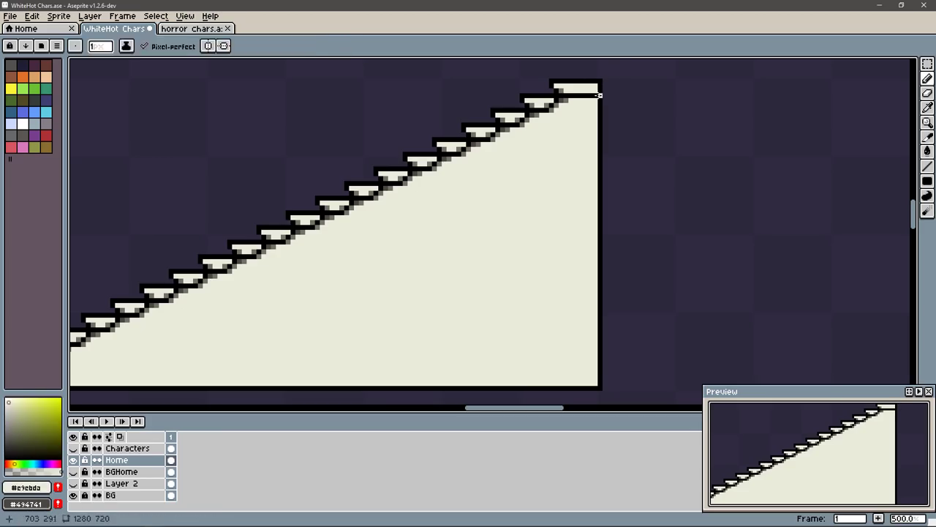
{"action": "left_click", "coordinate": [574, 92], "text": "alt"}
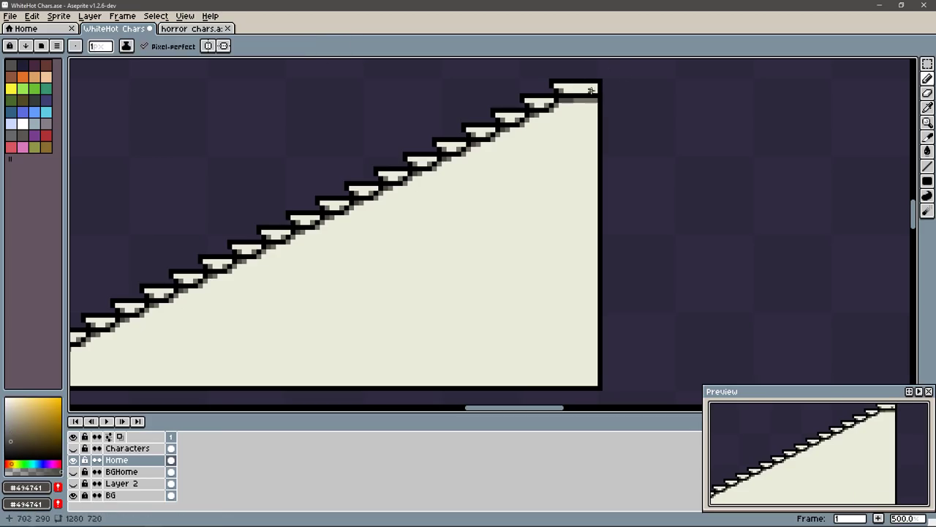
Step: Make the Characters layer visible to reveal the character lineup
{"action": "scroll", "coordinate": [650, 236], "scroll_direction": "down", "scroll_amount": 1}
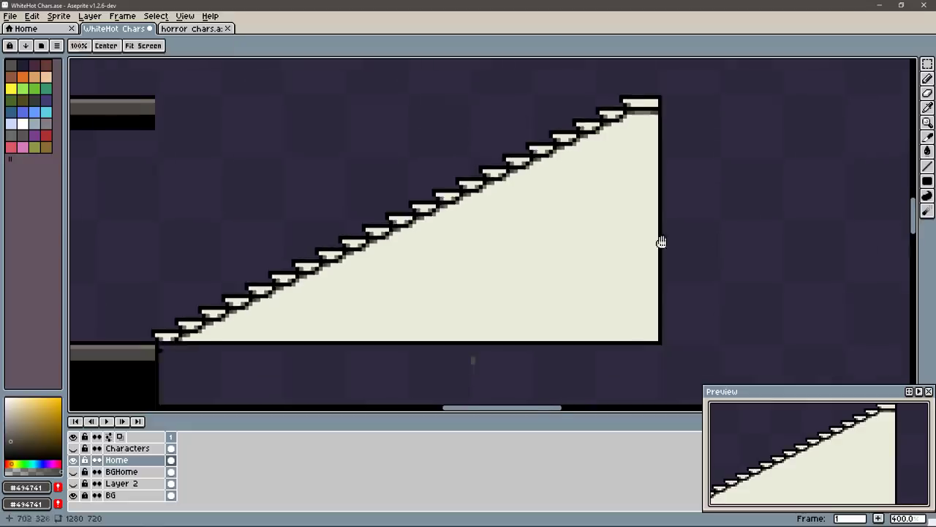
{"action": "scroll", "coordinate": [719, 239], "scroll_direction": "down", "scroll_amount": 2}
{"action": "scroll", "coordinate": [464, 297], "scroll_direction": "up", "scroll_amount": 2}
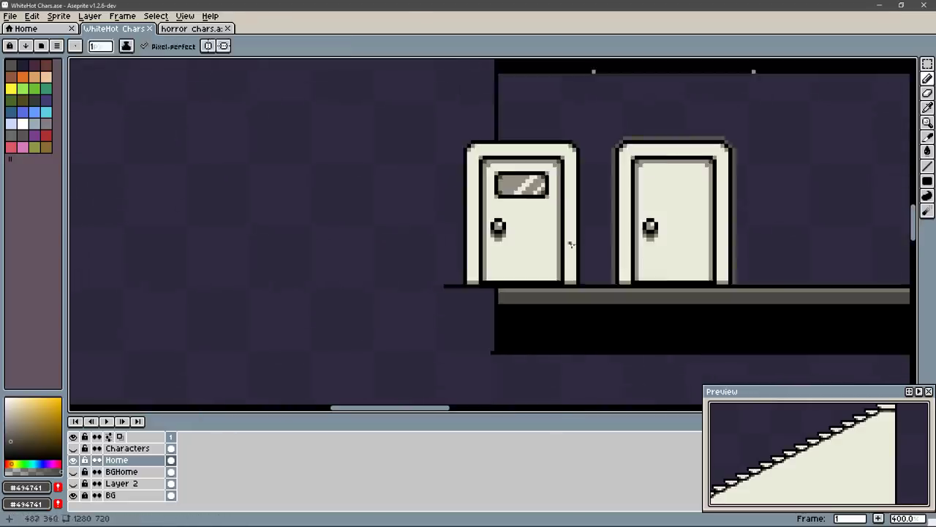
{"action": "left_click", "coordinate": [73, 447]}
{"action": "scroll", "coordinate": [516, 318], "scroll_direction": "right", "scroll_amount": 3}
{"action": "scroll", "coordinate": [548, 265], "scroll_direction": "right", "scroll_amount": 3}
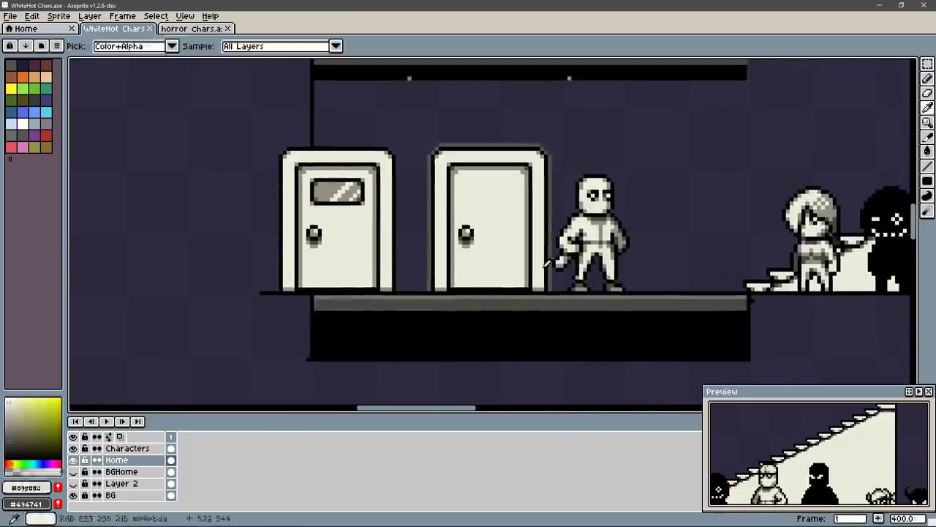
{"action": "scroll", "coordinate": [640, 257], "scroll_direction": "up", "scroll_amount": 4}
{"action": "scroll", "coordinate": [651, 317], "scroll_direction": "down", "scroll_amount": 2}
{"action": "scroll", "coordinate": [607, 351], "scroll_direction": "right", "scroll_amount": 3}
{"action": "scroll", "coordinate": [585, 365], "scroll_direction": "up", "scroll_amount": 2}
Step: Draw a tall pointed picket outline beside the pale bald character and fill it cream
{"action": "left_click_drag", "start_coordinate": [556, 388], "coordinate": [556, 250]}
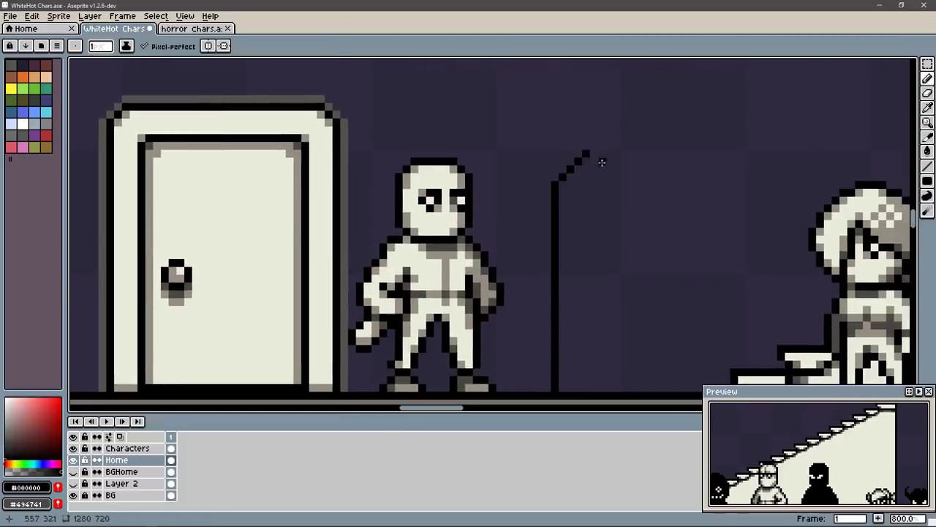
{"action": "left_click_drag", "start_coordinate": [616, 185], "coordinate": [618, 384]}
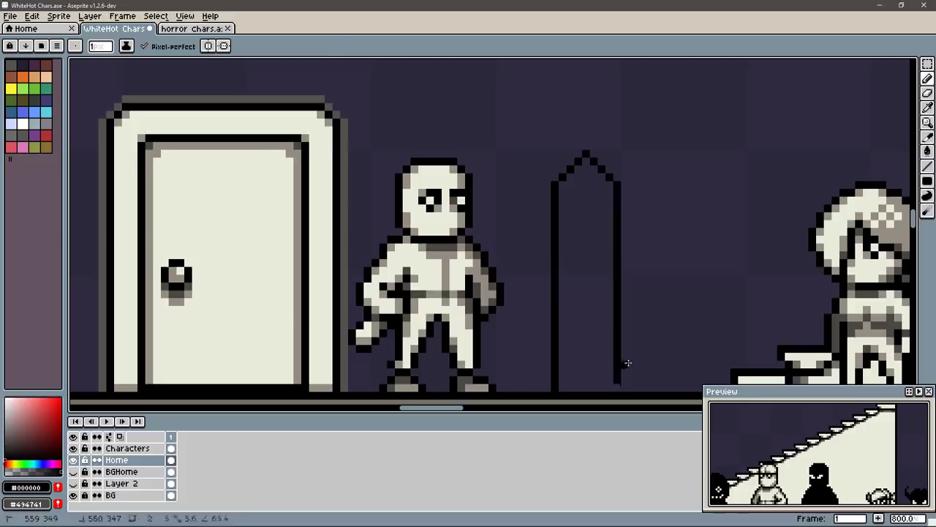
{"action": "key", "text": "g"}
{"action": "left_click", "coordinate": [572, 310]}
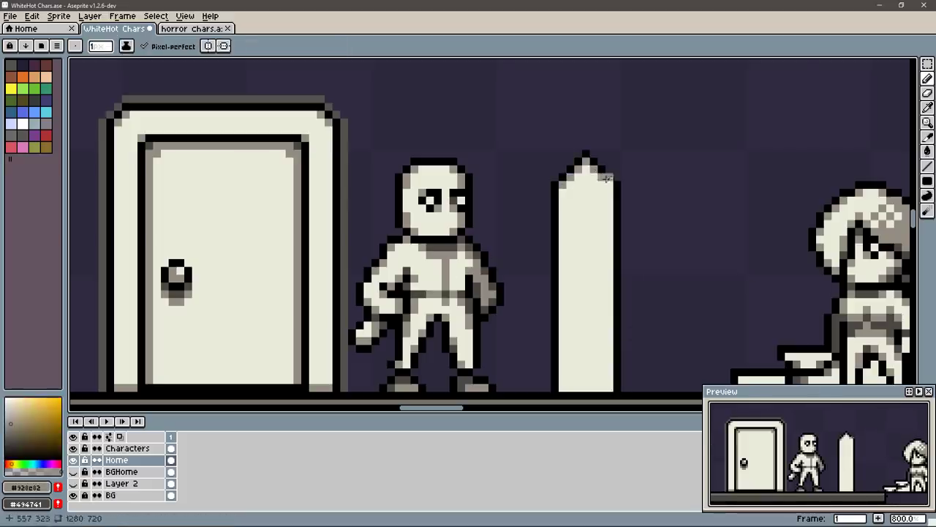
{"action": "key", "text": "b"}
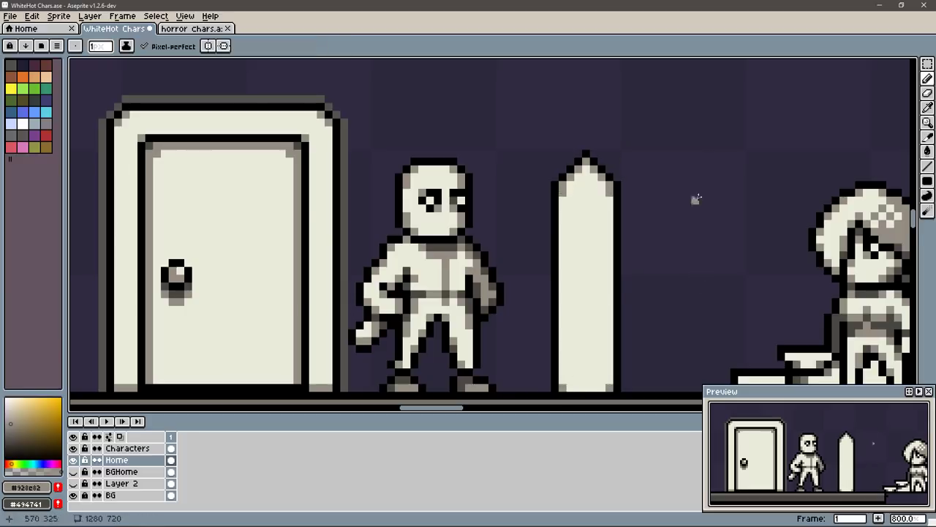
{"action": "scroll", "coordinate": [696, 199], "scroll_direction": "down", "scroll_amount": 3}
Step: Move the finished picket into the empty space left of the doors
{"action": "key", "text": "m"}
{"action": "left_click_drag", "start_coordinate": [644, 195], "coordinate": [593, 321]}
{"action": "left_click_drag", "start_coordinate": [753, 249], "coordinate": [152, 249]}
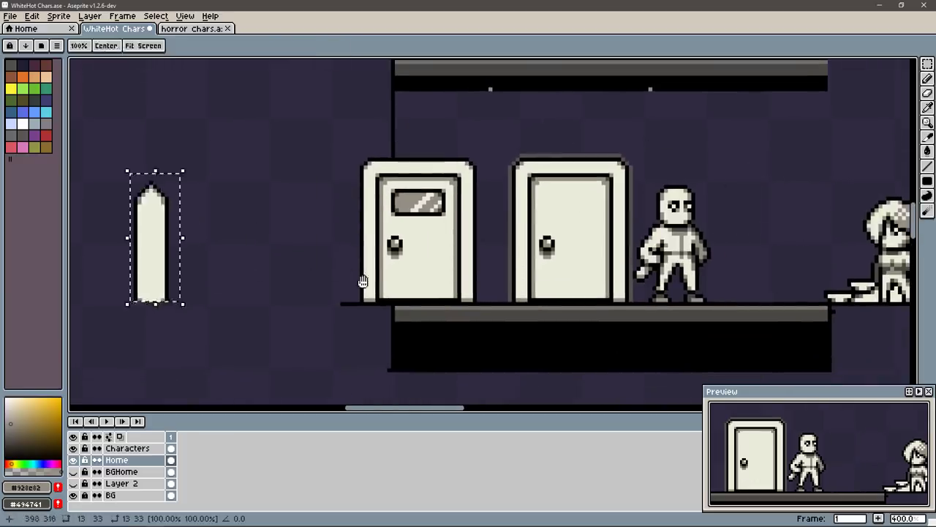
{"action": "key", "text": "ctrl+d"}
{"action": "key", "text": "b"}
Step: Duplicate the picket to make a row of three pickets
{"action": "scroll", "coordinate": [468, 219], "scroll_direction": "left", "scroll_amount": 5}
{"action": "scroll", "coordinate": [564, 219], "scroll_direction": "up", "scroll_amount": 2}
{"action": "scroll", "coordinate": [612, 242], "scroll_direction": "up", "scroll_amount": 2}
{"action": "scroll", "coordinate": [612, 241], "scroll_direction": "right", "scroll_amount": 1}
{"action": "left_click_drag", "start_coordinate": [571, 95], "coordinate": [422, 385]}
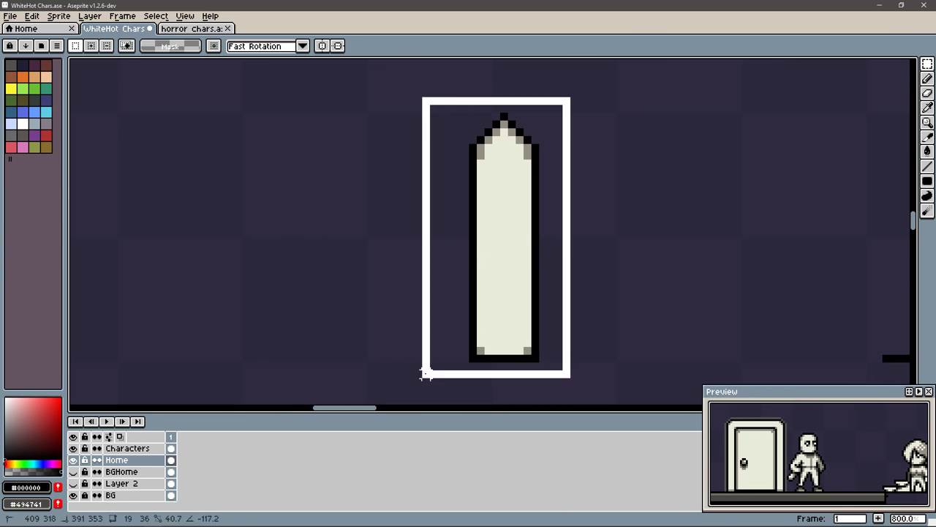
{"action": "mouse_move", "coordinate": [529, 286]}
{"action": "left_mouse_down"}
{"action": "mouse_move", "coordinate": [428, 286]}
{"action": "mouse_move", "coordinate": [314, 259]}
{"action": "left_mouse_up"}
{"action": "left_click_drag", "start_coordinate": [577, 244], "coordinate": [695, 224]}
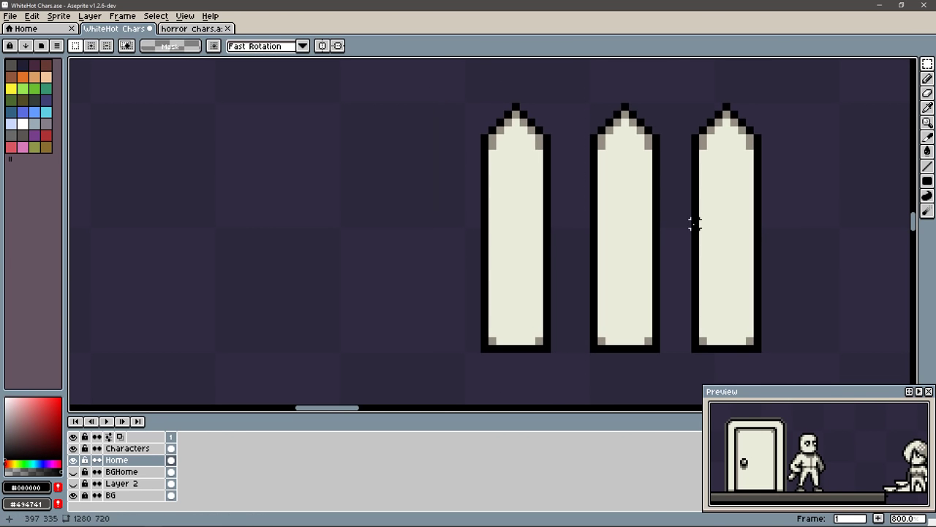
{"action": "left_click_drag", "start_coordinate": [537, 297], "coordinate": [556, 282]}
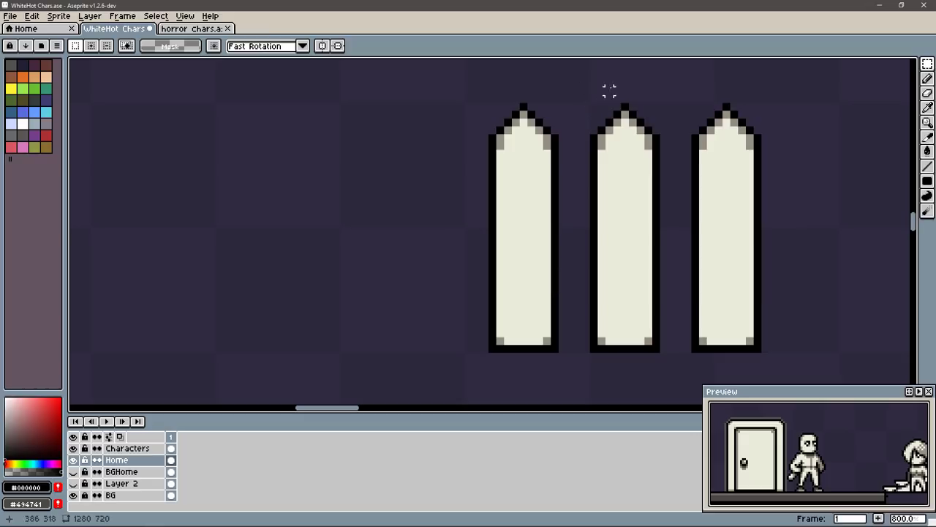
Step: Move the left and right pickets closer to the middle one for even spacing
{"action": "scroll", "coordinate": [718, 239], "scroll_direction": "up", "scroll_amount": 1}
{"action": "scroll", "coordinate": [702, 226], "scroll_direction": "down", "scroll_amount": 1}
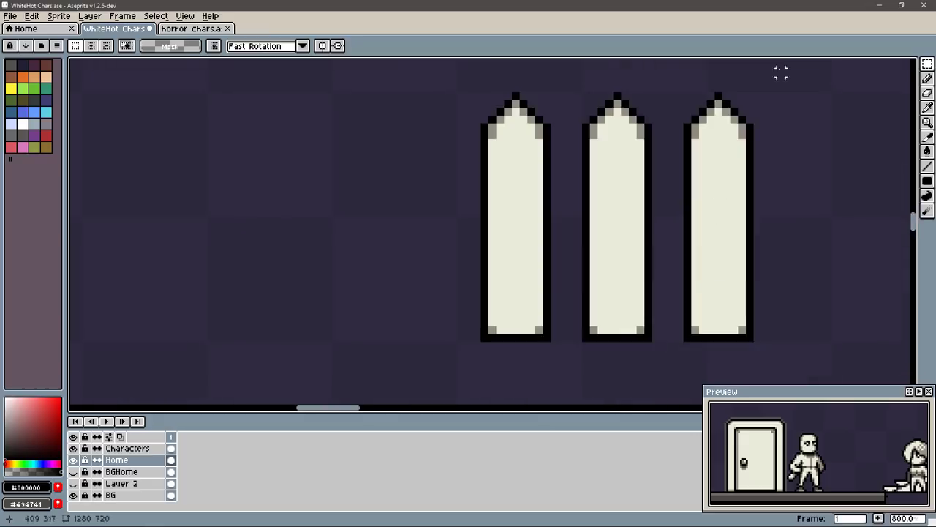
{"action": "left_click_drag", "start_coordinate": [784, 67], "coordinate": [657, 359]}
{"action": "left_click_drag", "start_coordinate": [725, 288], "coordinate": [709, 288]}
{"action": "left_click_drag", "start_coordinate": [457, 80], "coordinate": [577, 352]}
{"action": "left_click_drag", "start_coordinate": [538, 292], "coordinate": [554, 308]}
{"action": "key", "text": "ctrl+d"}
{"action": "key", "text": "b"}
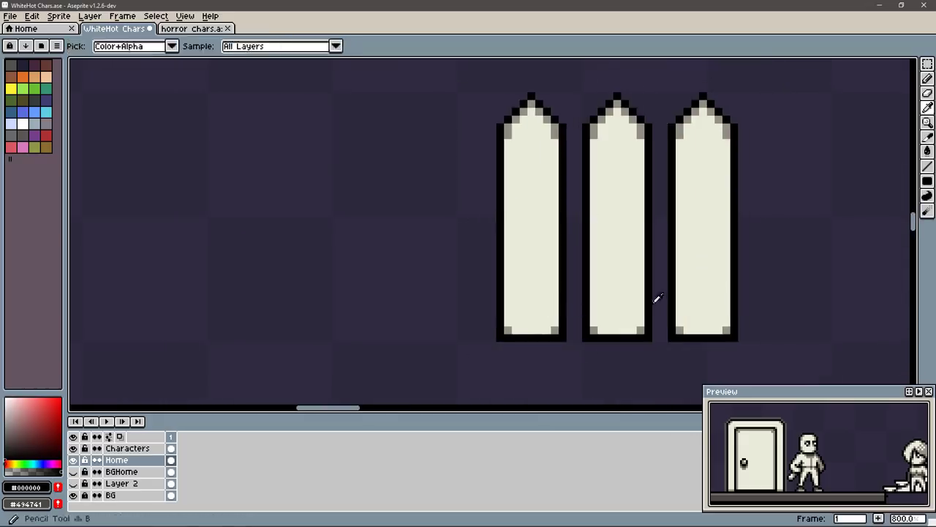
Step: Draw two black rails between the pickets, adding grey connector blocks copied across
{"action": "left_click_drag", "start_coordinate": [654, 322], "coordinate": [668, 322]}
{"action": "left_click_drag", "start_coordinate": [655, 179], "coordinate": [668, 179]}
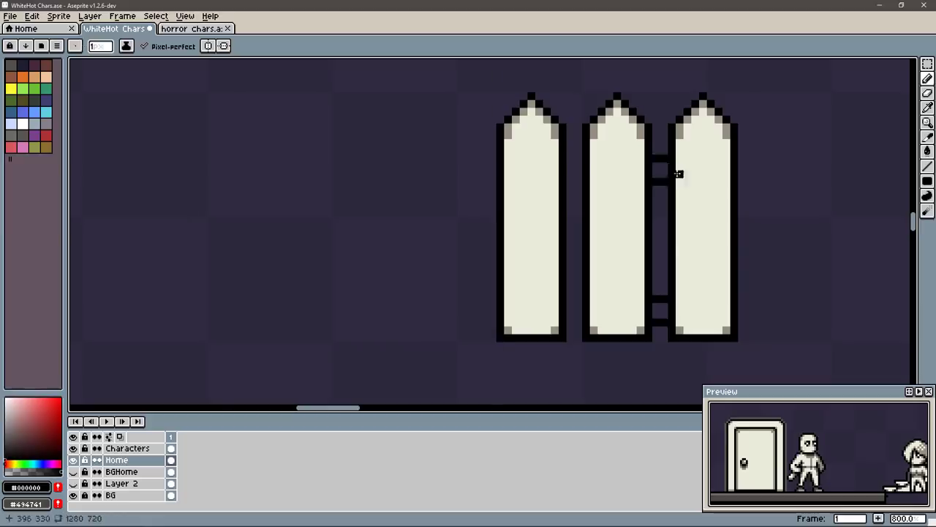
{"action": "key", "text": "g"}
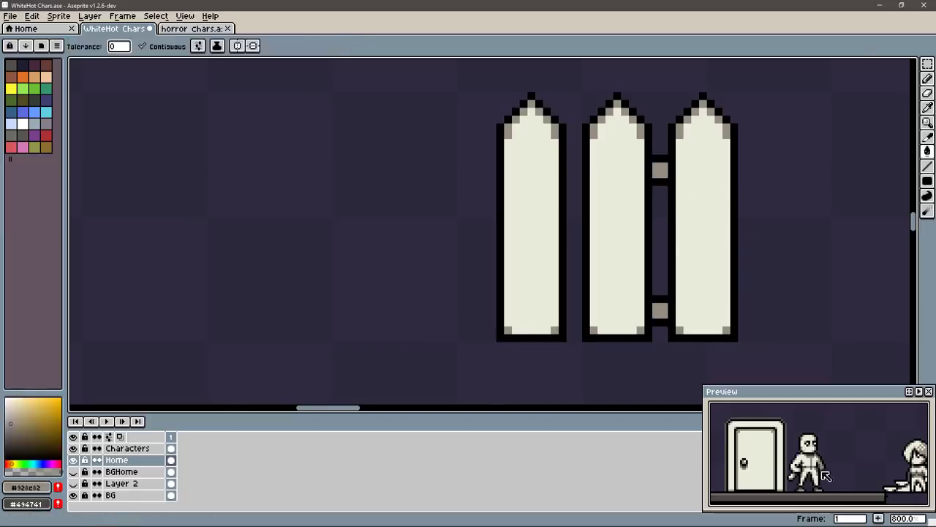
{"action": "left_click_drag", "start_coordinate": [825, 475], "coordinate": [553, 308]}
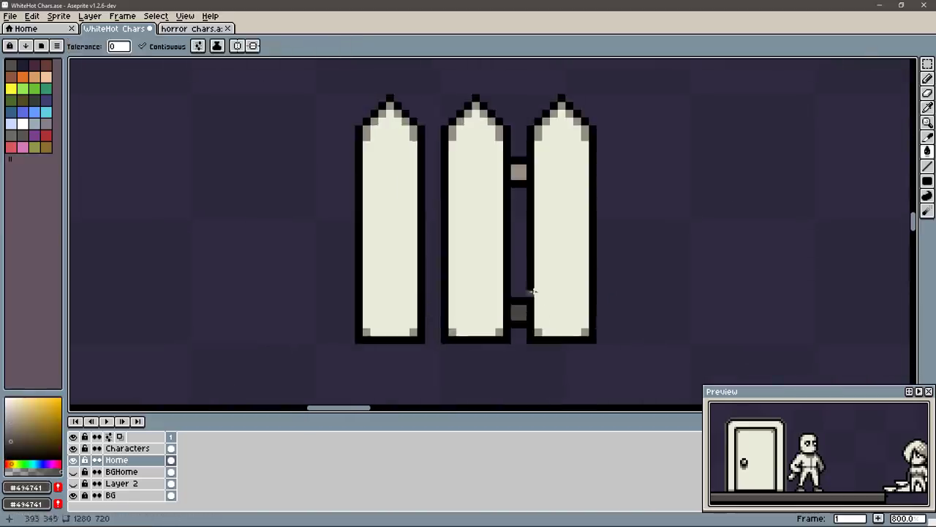
{"action": "key", "text": "ctrl+z"}
{"action": "key", "text": "b"}
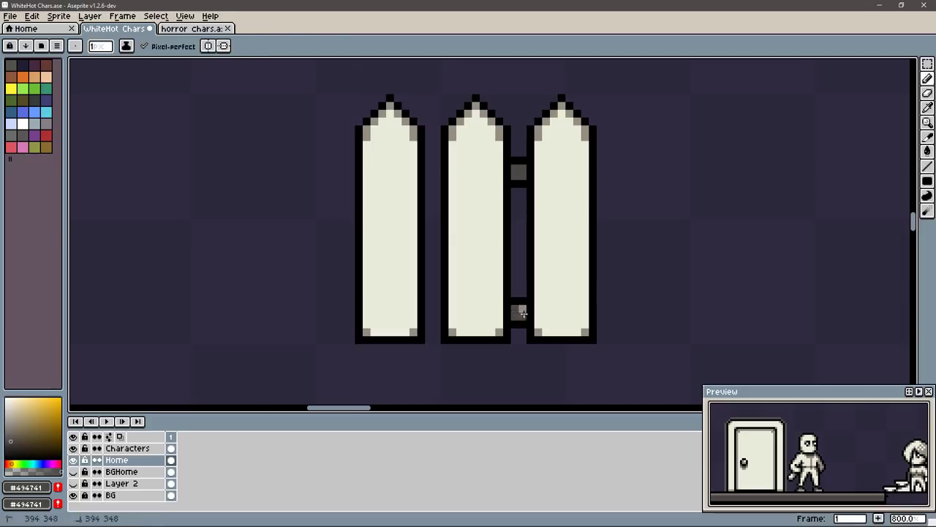
{"action": "key", "text": "m"}
{"action": "mouse_move", "coordinate": [511, 136]}
{"action": "left_mouse_down"}
{"action": "mouse_move", "coordinate": [527, 324]}
{"action": "mouse_move", "coordinate": [439, 313]}
{"action": "mouse_move", "coordinate": [476, 269]}
{"action": "mouse_move", "coordinate": [483, 308]}
{"action": "left_mouse_up"}
Step: Try black crack strokes on the middle picket, then undo them
{"action": "key", "text": "b"}
{"action": "left_click", "coordinate": [506, 269], "text": "alt"}
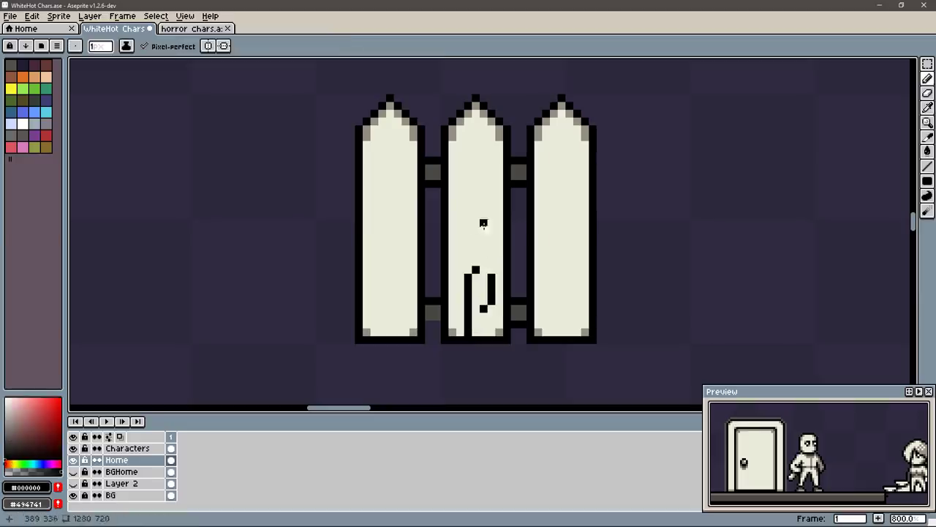
{"action": "left_click_drag", "start_coordinate": [475, 166], "coordinate": [460, 249]}
{"action": "left_click_drag", "start_coordinate": [490, 206], "coordinate": [484, 234]}
{"action": "key", "text": "ctrl+z"}
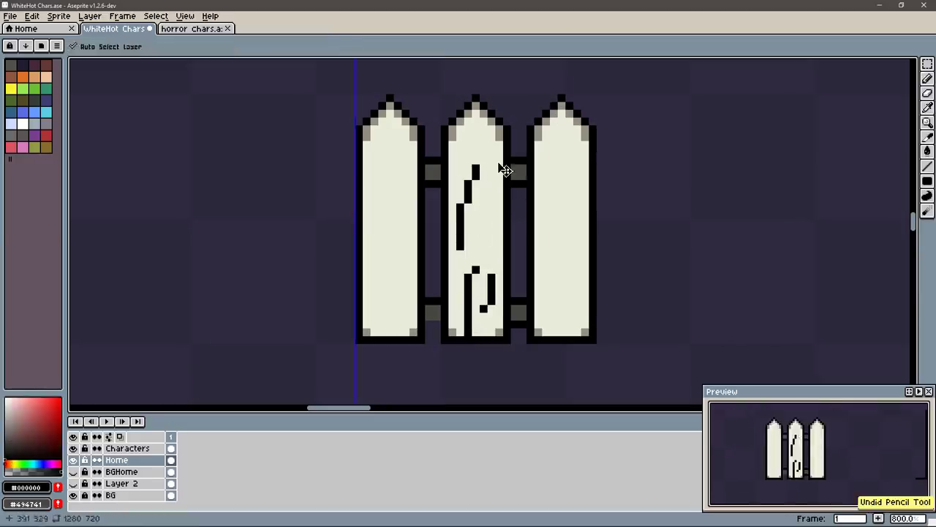
{"action": "key", "text": "ctrl+z"}
{"action": "key", "text": "ctrl+z"}
{"action": "key", "text": "ctrl+z"}
Step: Draw grey #928b82 grain swirls and zigzags on the middle picket
{"action": "left_click", "coordinate": [499, 331], "text": "alt"}
{"action": "mouse_move", "coordinate": [468, 335]}
{"action": "left_mouse_down"}
{"action": "mouse_move", "coordinate": [481, 230]}
{"action": "mouse_move", "coordinate": [475, 272]}
{"action": "left_mouse_up"}
{"action": "left_click_drag", "start_coordinate": [454, 221], "coordinate": [482, 198]}
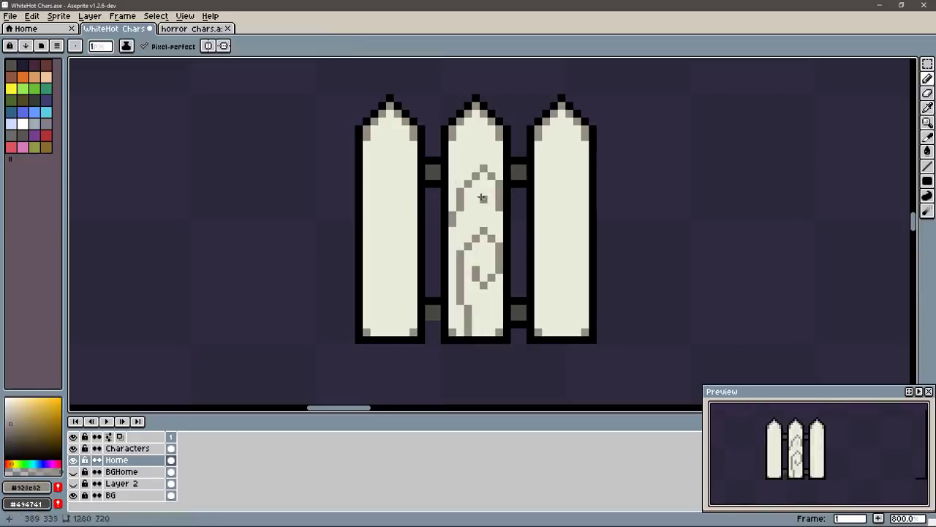
{"action": "key", "text": "ctrl+z"}
{"action": "mouse_move", "coordinate": [474, 119]}
{"action": "left_mouse_down"}
{"action": "mouse_move", "coordinate": [468, 156]}
{"action": "mouse_move", "coordinate": [482, 165]}
{"action": "left_mouse_up"}
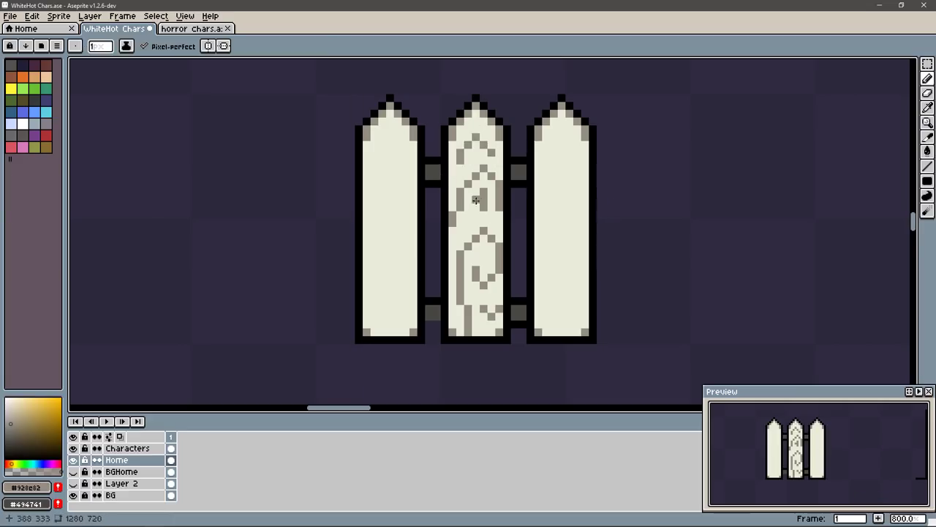
{"action": "left_click", "coordinate": [566, 151], "text": "alt"}
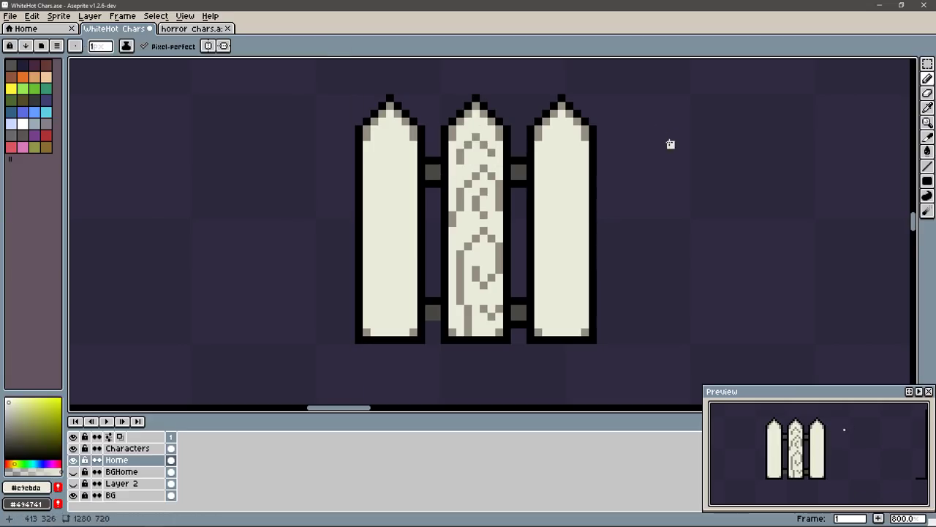
{"action": "left_click", "coordinate": [459, 156], "text": "alt"}
Step: Add vertical grey grain streaks to the right picket and more to the middle one
{"action": "left_click_drag", "start_coordinate": [554, 325], "coordinate": [562, 212]}
{"action": "left_click_drag", "start_coordinate": [582, 315], "coordinate": [574, 212]}
{"action": "left_click_drag", "start_coordinate": [545, 136], "coordinate": [545, 189]}
{"action": "left_click_drag", "start_coordinate": [539, 242], "coordinate": [545, 175]}
{"action": "left_click_drag", "start_coordinate": [563, 128], "coordinate": [567, 153]}
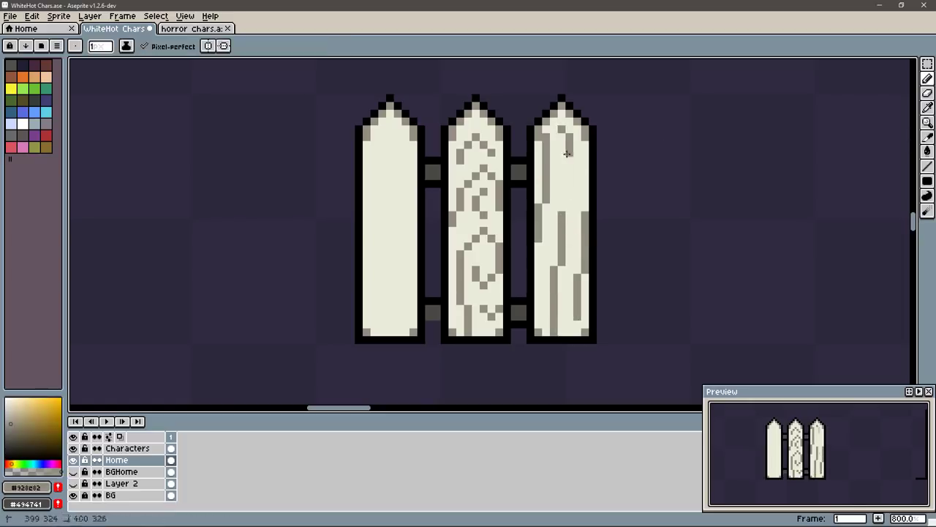
{"action": "key", "text": "ctrl+z"}
{"action": "key", "text": "ctrl+z"}
{"action": "key", "text": "ctrl+z"}
{"action": "key", "text": "ctrl+z"}
{"action": "key", "text": "ctrl+z"}
{"action": "key", "text": "ctrl+z"}
{"action": "key", "text": "ctrl+z"}
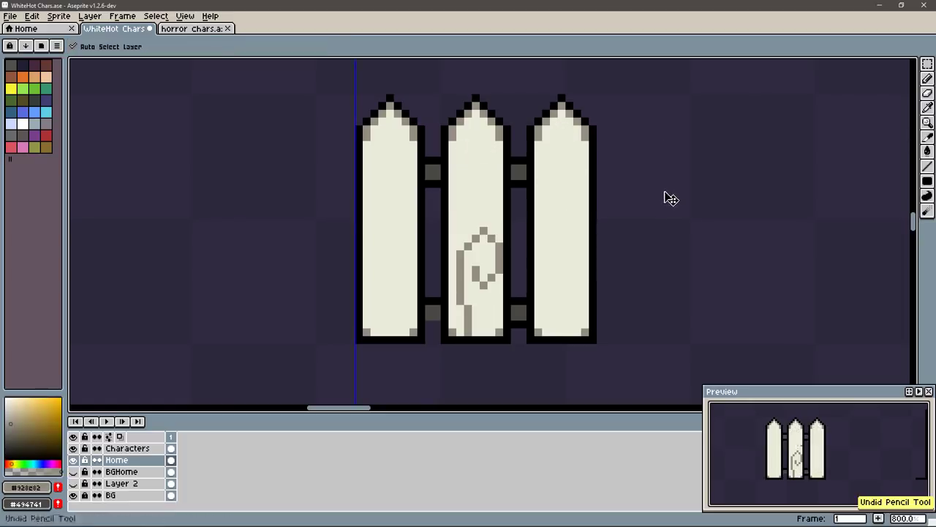
{"action": "key", "text": "ctrl+z"}
{"action": "key", "text": "ctrl+z"}
{"action": "left_click_drag", "start_coordinate": [467, 254], "coordinate": [468, 302]}
{"action": "left_click_drag", "start_coordinate": [491, 181], "coordinate": [492, 218]}
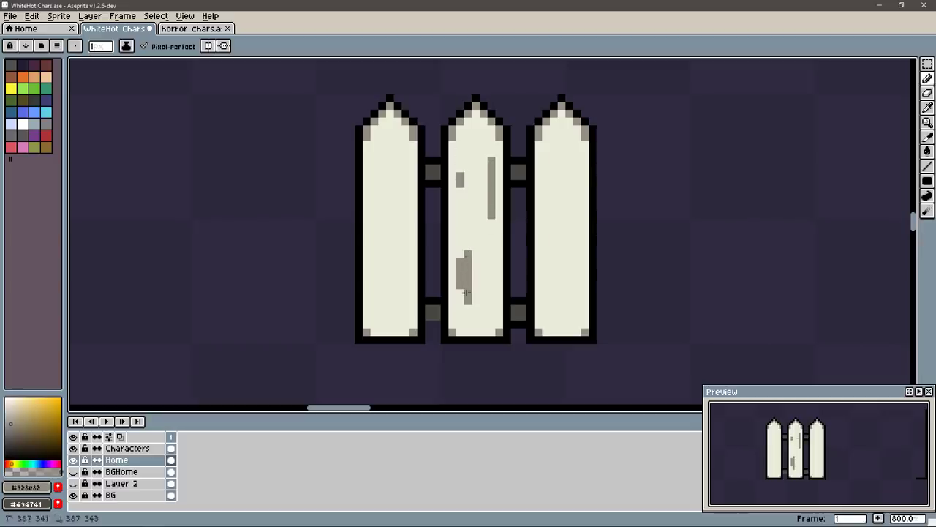
{"action": "left_click_drag", "start_coordinate": [569, 244], "coordinate": [562, 325]}
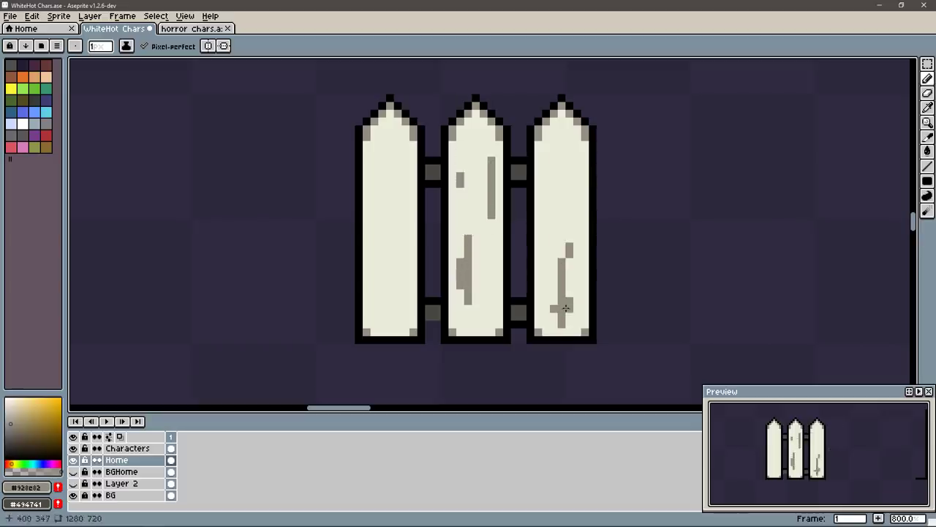
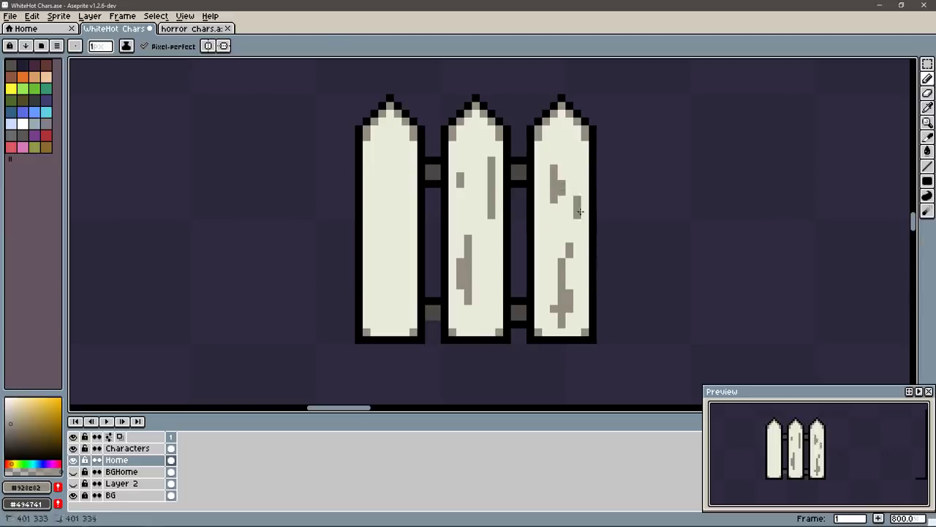
Step: Paint grey grain streaks down the right and left fence planks, removing a stray pixel, and save
{"action": "left_click", "coordinate": [573, 293], "text": "alt"}
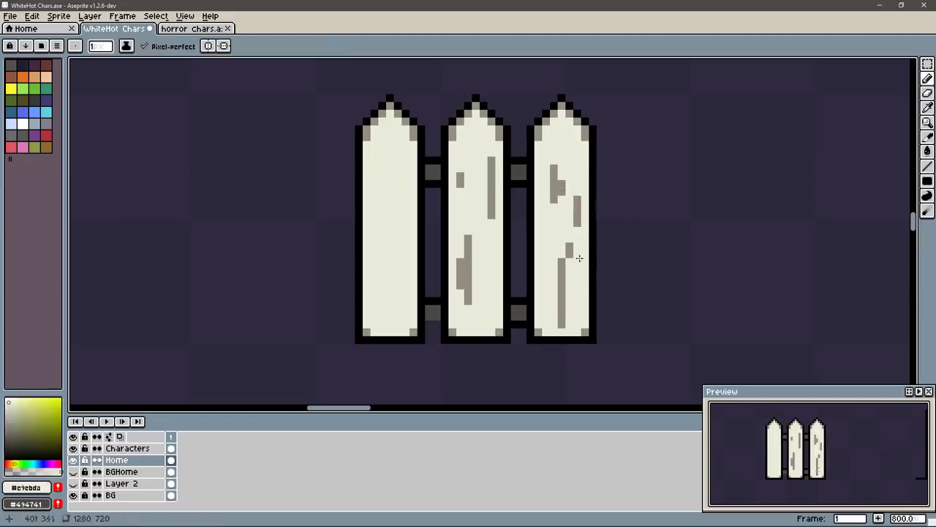
{"action": "left_click", "coordinate": [562, 289], "text": "alt"}
{"action": "left_click_drag", "start_coordinate": [554, 316], "coordinate": [567, 308]}
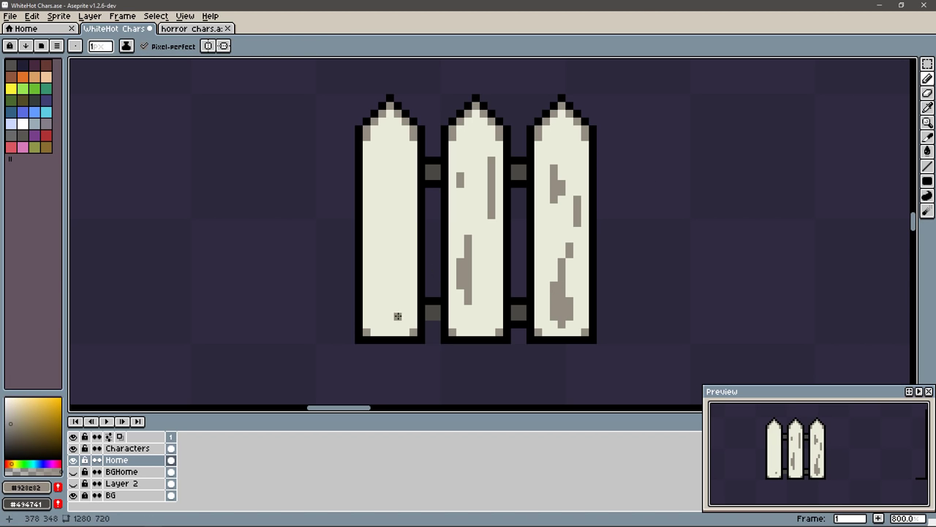
{"action": "left_click_drag", "start_coordinate": [398, 316], "coordinate": [398, 236]}
{"action": "left_click_drag", "start_coordinate": [374, 189], "coordinate": [382, 256]}
{"action": "left_click", "coordinate": [391, 209]}
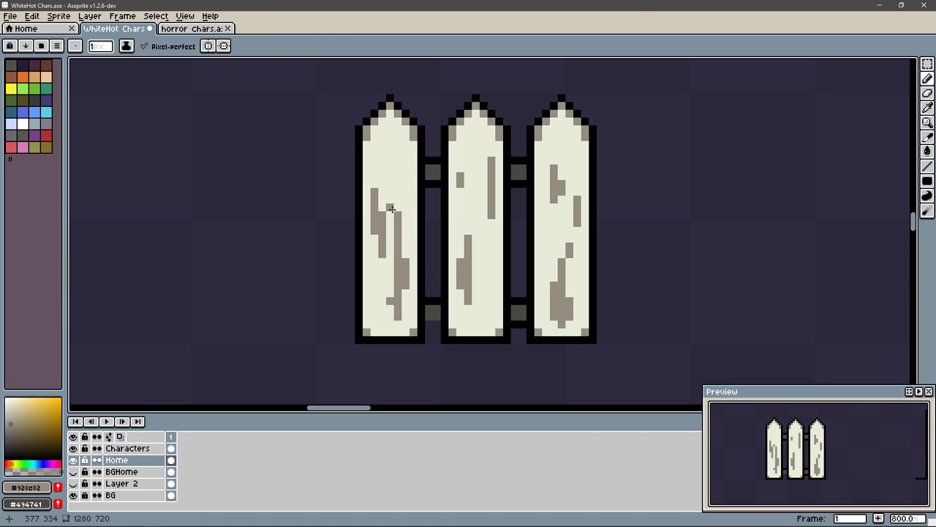
{"action": "key", "text": "ctrl+z"}
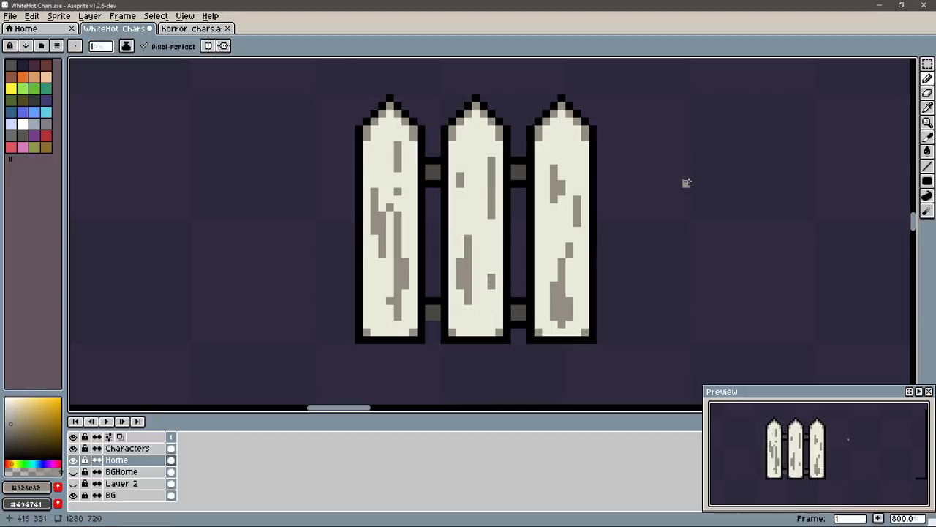
{"action": "key", "text": "ctrl+s"}
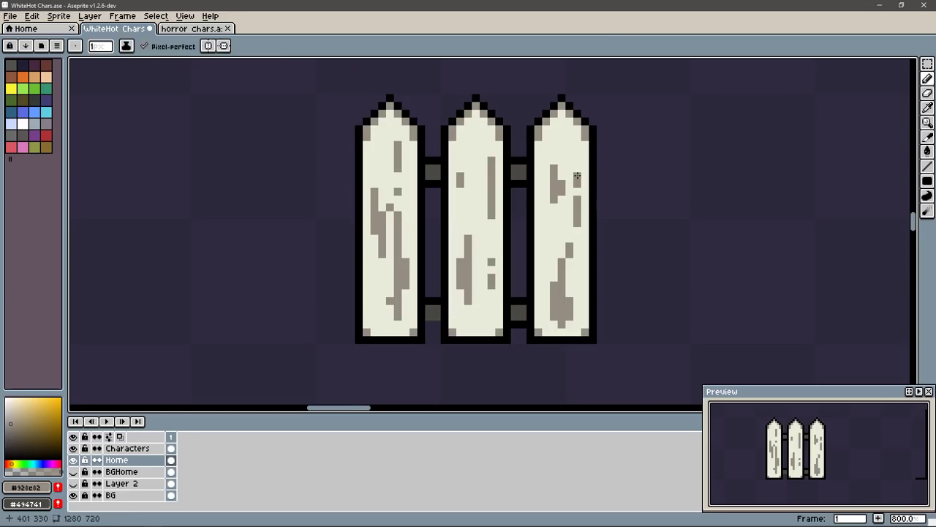
Step: Sample the fence's cream and grey grain colours, then select and deselect the whole sprite
{"action": "left_click", "coordinate": [564, 271], "text": "alt"}
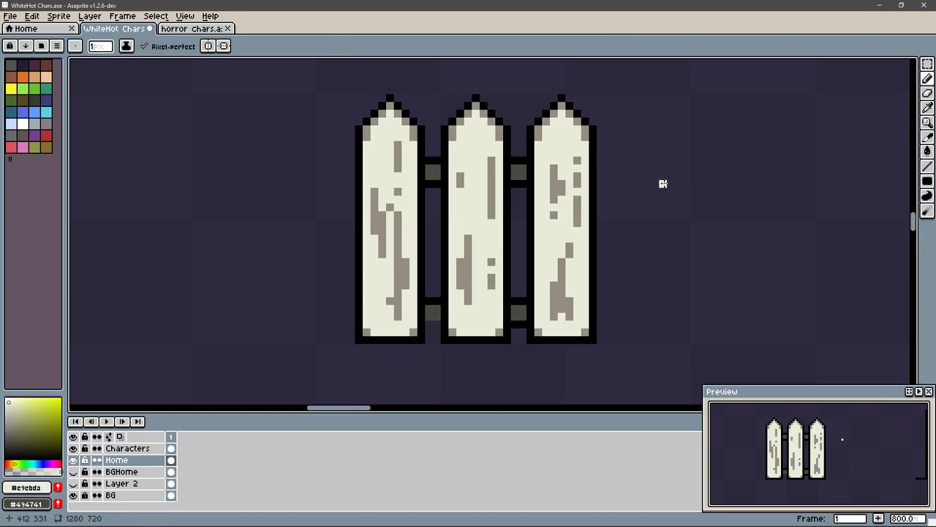
{"action": "left_click", "coordinate": [389, 213], "text": "alt"}
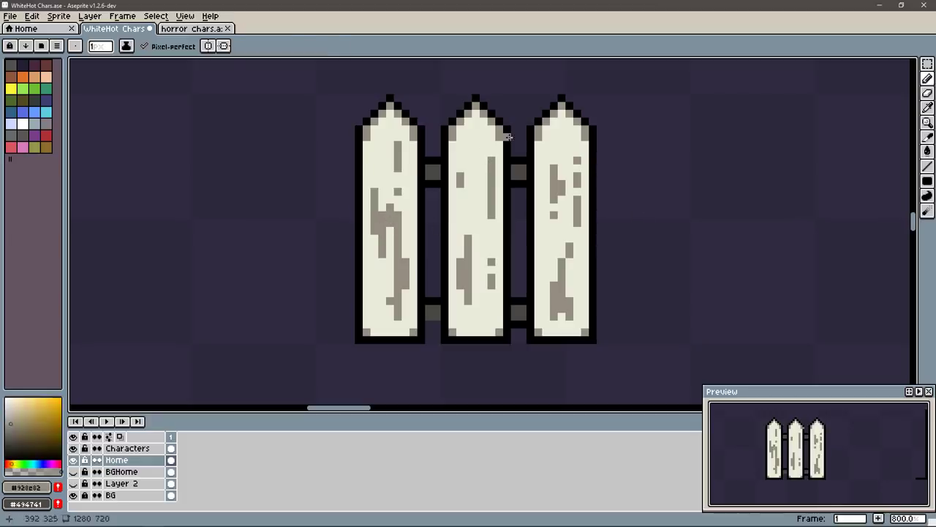
{"action": "key", "text": "m"}
{"action": "key", "text": "ctrl+a"}
{"action": "key", "text": "ctrl+d"}
Step: Copy the crossbar strip and place it to the right of the third plank
{"action": "mouse_move", "coordinate": [509, 137]}
{"action": "left_mouse_down"}
{"action": "mouse_move", "coordinate": [528, 337]}
{"action": "mouse_move", "coordinate": [622, 333]}
{"action": "left_mouse_up"}
{"action": "key", "text": "ctrl+d"}
{"action": "key", "text": "b"}
{"action": "left_click", "coordinate": [607, 156], "text": "alt"}
Step: Paste copies of the fence side by side to lengthen it into a long row
{"action": "scroll", "coordinate": [648, 168], "scroll_direction": "down", "scroll_amount": 3}
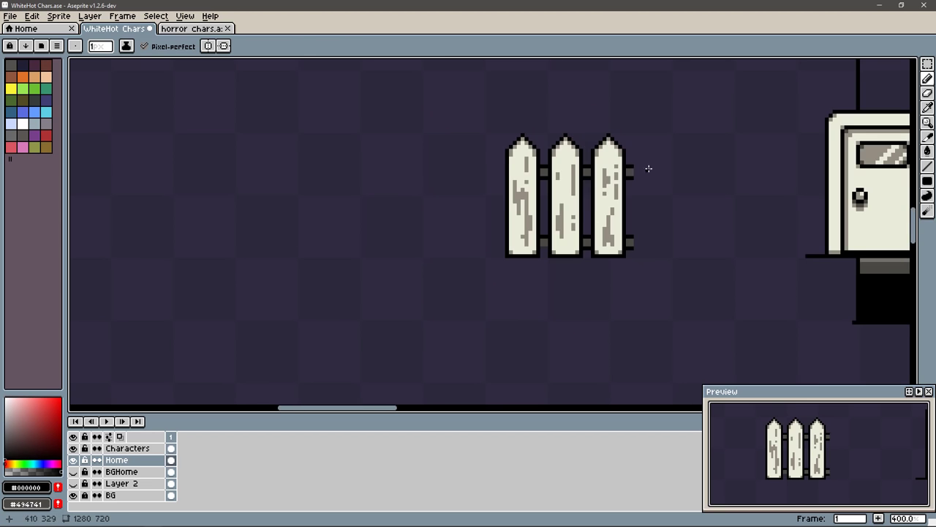
{"action": "key", "text": "ctrl+c"}
{"action": "key", "text": "ctrl+v"}
{"action": "mouse_move", "coordinate": [648, 169]}
{"action": "left_mouse_down"}
{"action": "mouse_move", "coordinate": [271, 310]}
{"action": "mouse_move", "coordinate": [347, 304]}
{"action": "left_mouse_up"}
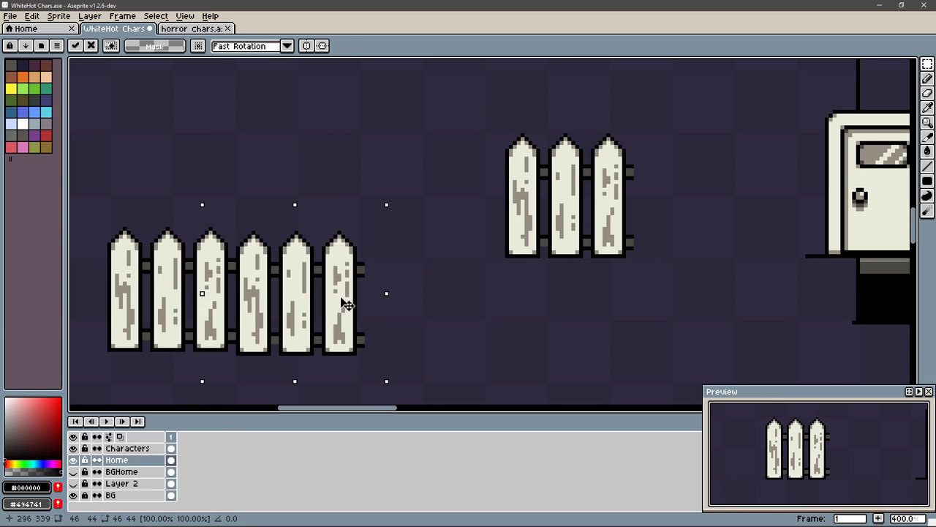
{"action": "key", "text": "Return"}
{"action": "key", "text": "ctrl+z"}
{"action": "key", "text": "ctrl+v"}
{"action": "mouse_move", "coordinate": [334, 272]}
{"action": "left_mouse_down"}
{"action": "mouse_move", "coordinate": [310, 283]}
{"action": "mouse_move", "coordinate": [464, 314]}
{"action": "left_mouse_up"}
{"action": "key", "text": "ctrl+d"}
Step: Shift the long fence left, set the three-picket fence beside it, and save
{"action": "scroll", "coordinate": [507, 274], "scroll_direction": "down", "scroll_amount": 2}
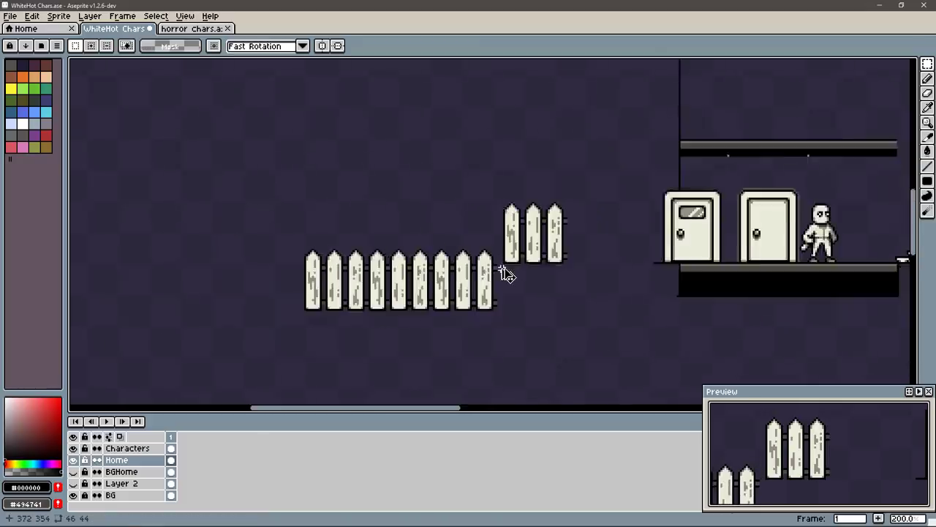
{"action": "scroll", "coordinate": [507, 275], "scroll_direction": "up", "scroll_amount": 2}
{"action": "left_click_drag", "start_coordinate": [493, 215], "coordinate": [115, 379]}
{"action": "left_click_drag", "start_coordinate": [435, 259], "coordinate": [314, 259]}
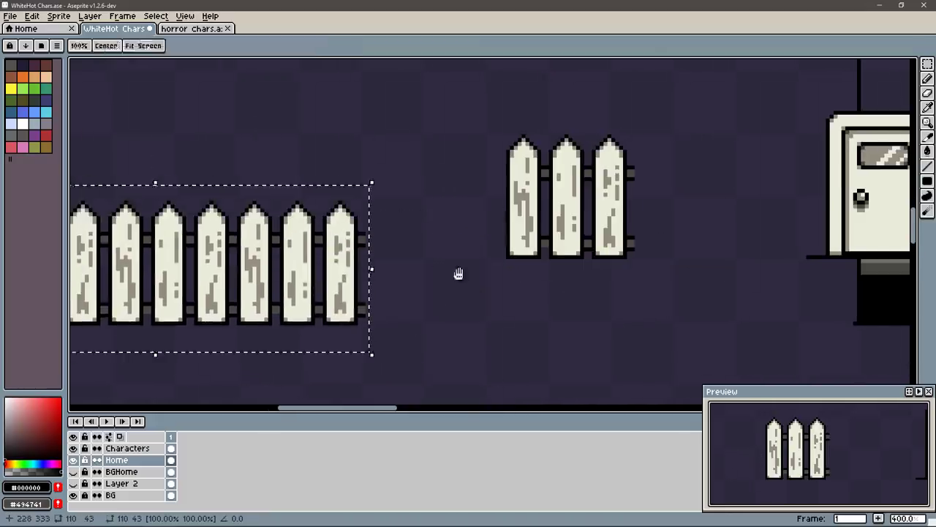
{"action": "scroll", "coordinate": [459, 274], "scroll_direction": "down", "scroll_amount": 2}
{"action": "mouse_move", "coordinate": [424, 180]}
{"action": "left_mouse_down"}
{"action": "mouse_move", "coordinate": [544, 282]}
{"action": "mouse_move", "coordinate": [269, 220]}
{"action": "left_mouse_up"}
{"action": "key", "text": "ctrl+s"}
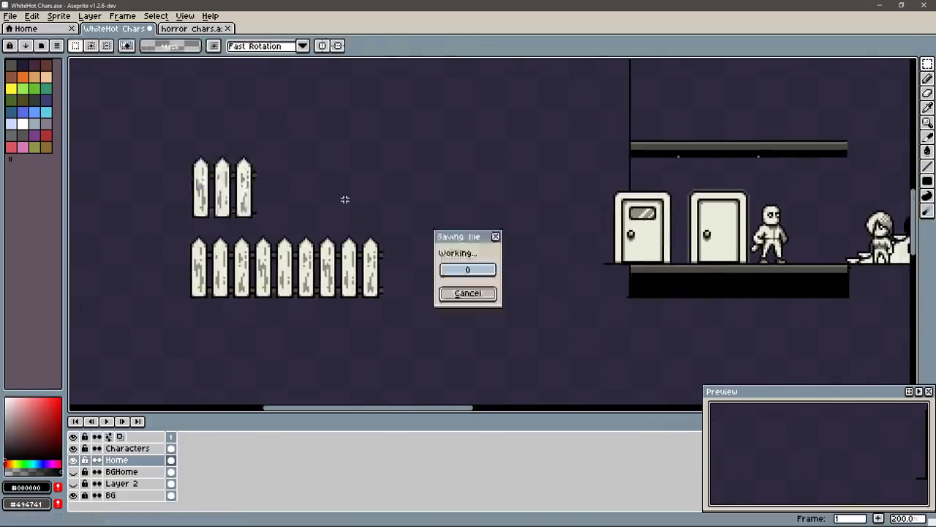
{"action": "scroll", "coordinate": [729, 217], "scroll_direction": "right", "scroll_amount": 2}
{"action": "scroll", "coordinate": [730, 217], "scroll_direction": "up", "scroll_amount": 5}
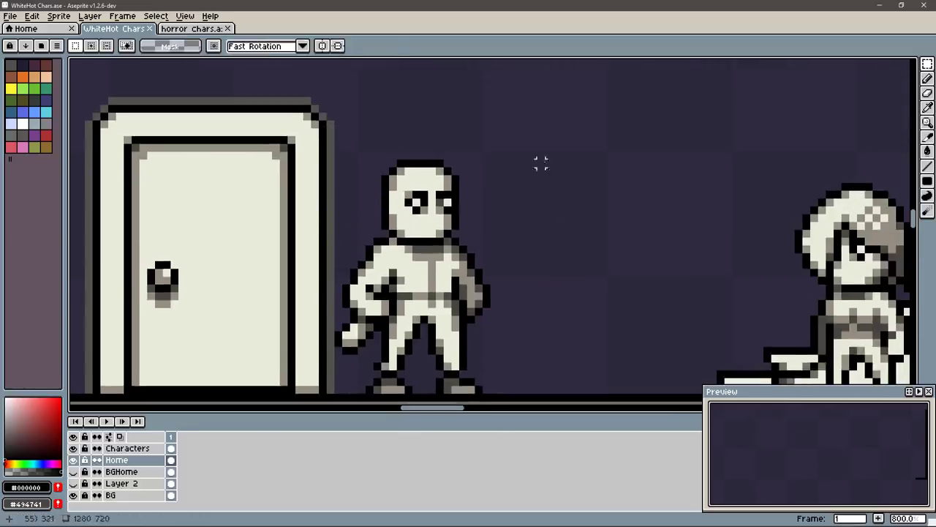
Step: Draw the window's outer rectangle right of the character with a thin sill along its bottom
{"action": "key", "text": "u"}
{"action": "left_click_drag", "start_coordinate": [532, 101], "coordinate": [695, 312]}
{"action": "left_click_drag", "start_coordinate": [538, 294], "coordinate": [694, 313]}
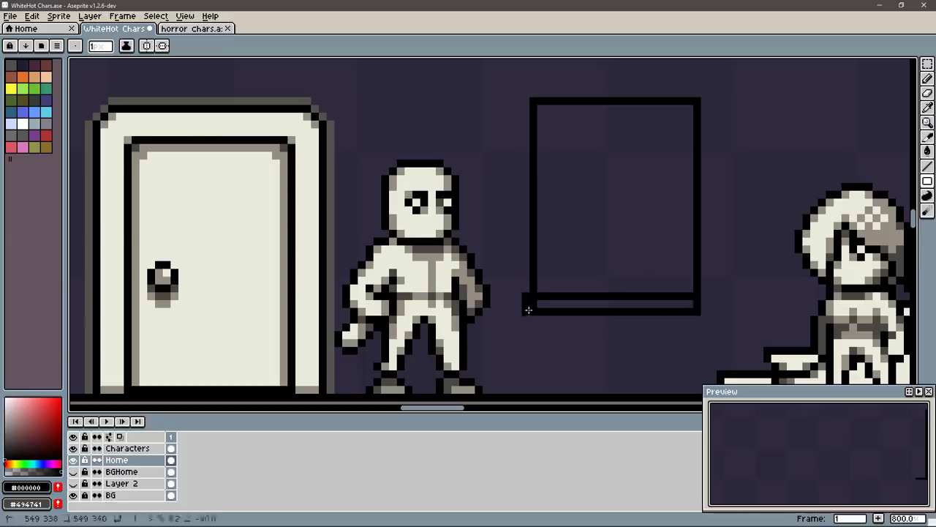
{"action": "key", "text": "b"}
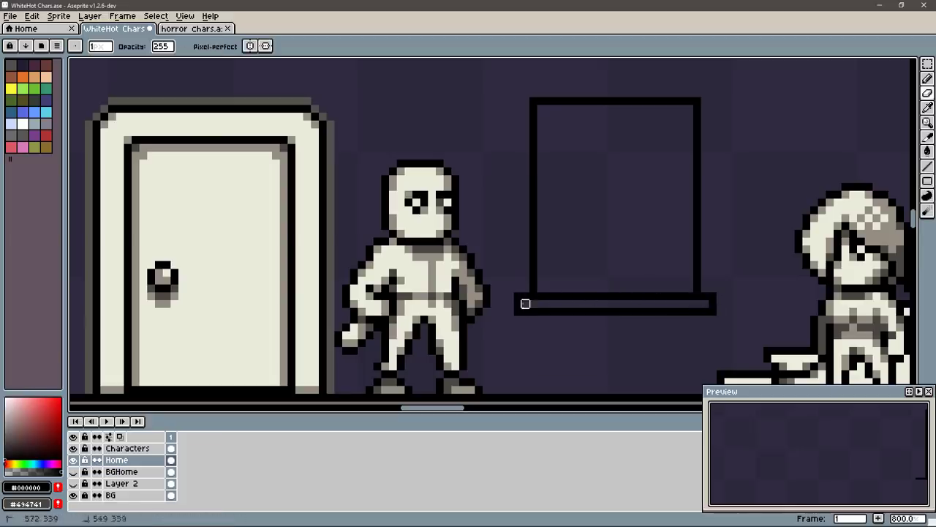
{"action": "left_click", "coordinate": [928, 180]}
Step: Add an inner frame and a narrow vertical mullion down the window's middle
{"action": "left_click_drag", "start_coordinate": [545, 113], "coordinate": [680, 280]}
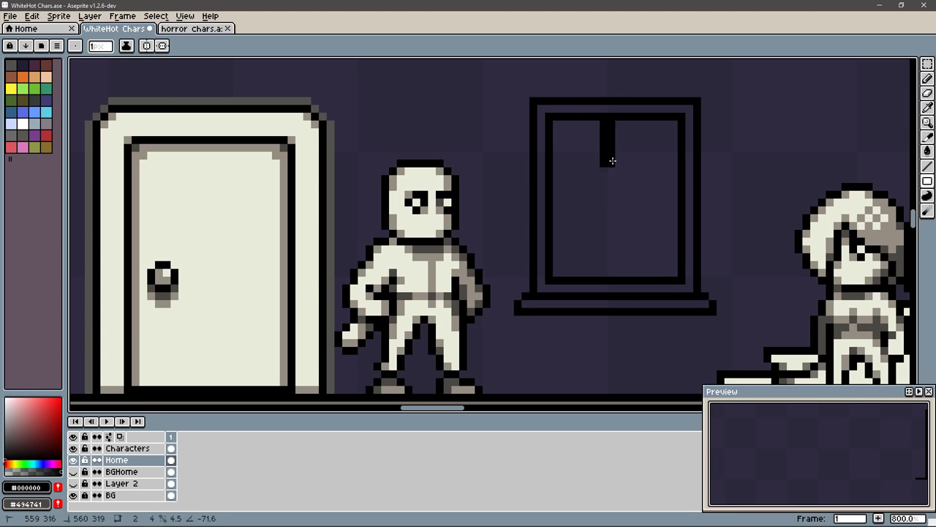
{"action": "left_click_drag", "start_coordinate": [602, 117], "coordinate": [619, 281]}
{"action": "key", "text": "v"}
{"action": "key", "text": "ctrl+z"}
{"action": "key", "text": "u"}
{"action": "left_click_drag", "start_coordinate": [594, 118], "coordinate": [609, 281]}
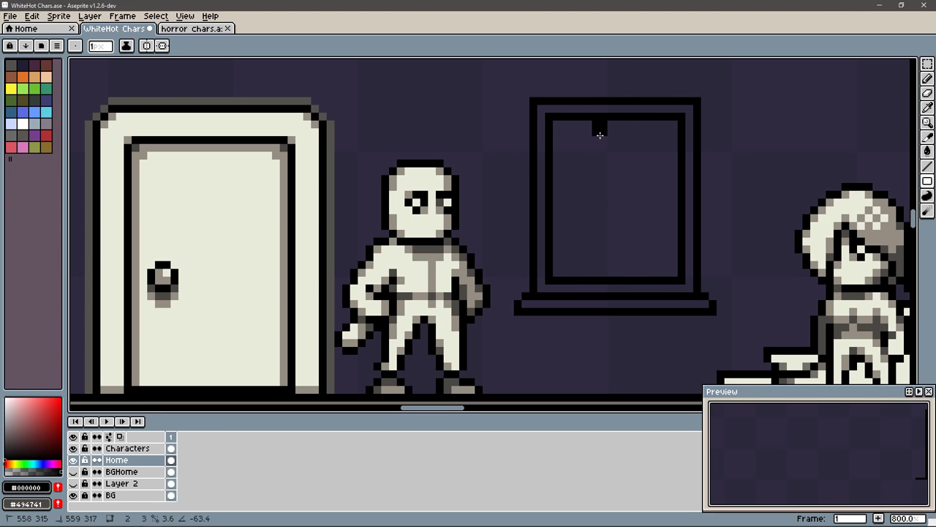
Step: Try a horizontal crossbar line in the left pane, then undo both bar attempts
{"action": "key", "text": "l"}
{"action": "left_click_drag", "start_coordinate": [554, 162], "coordinate": [594, 170]}
{"action": "key", "text": "ctrl+z"}
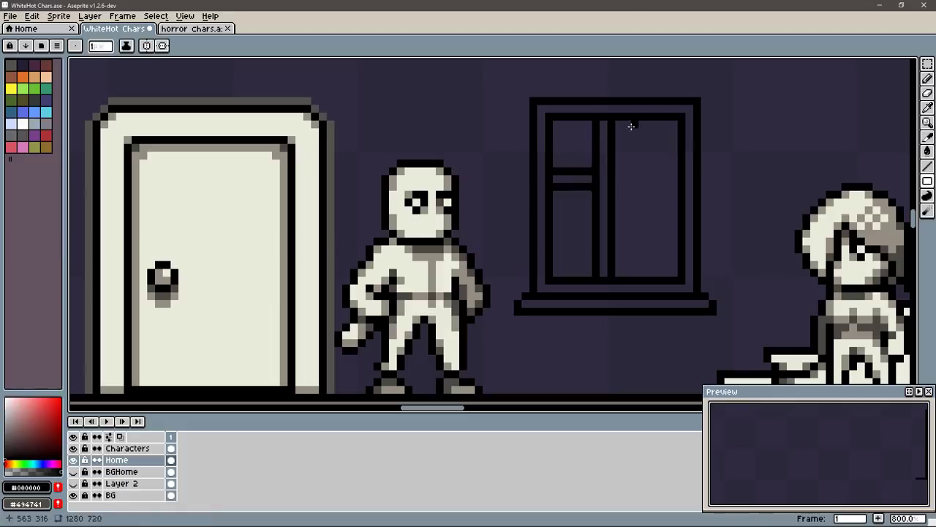
{"action": "key", "text": "ctrl+z"}
{"action": "key", "text": "ctrl+z"}
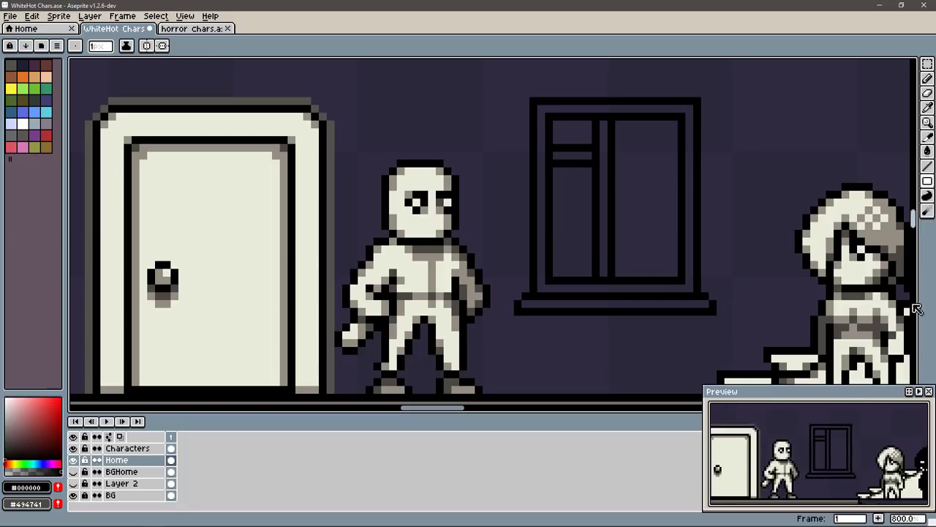
Step: Flood-fill the window frame, mullion, sill, crossbar and panes with cream
{"action": "key", "text": "i"}
{"action": "left_click", "coordinate": [307, 142]}
{"action": "key", "text": "g"}
{"action": "left_click", "coordinate": [585, 108]}
{"action": "left_click", "coordinate": [604, 182]}
{"action": "left_click", "coordinate": [614, 303]}
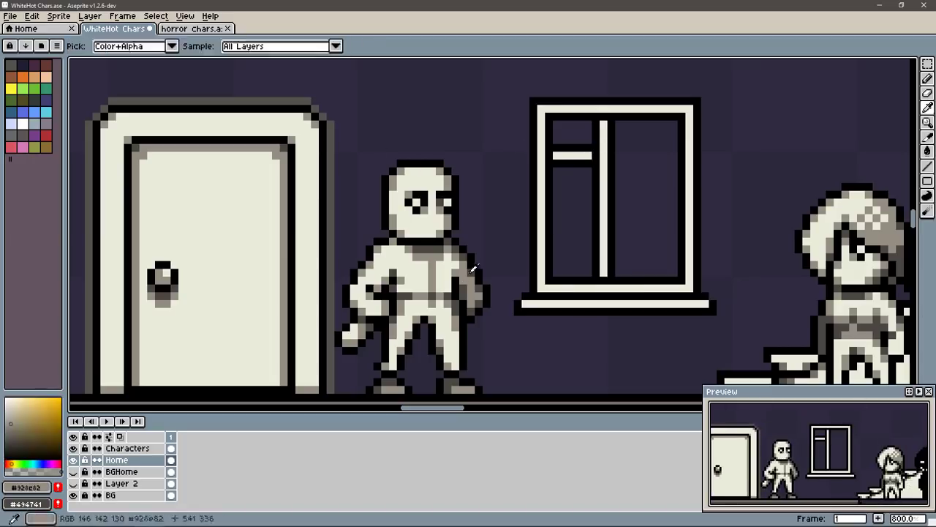
{"action": "left_click", "coordinate": [644, 197]}
{"action": "left_click", "coordinate": [689, 136], "text": "alt"}
{"action": "left_click", "coordinate": [644, 198]}
Step: Add grey shading pixels inside the window, sampling dark and mid-grey tones
{"action": "left_click", "coordinate": [572, 220]}
{"action": "key", "text": "b"}
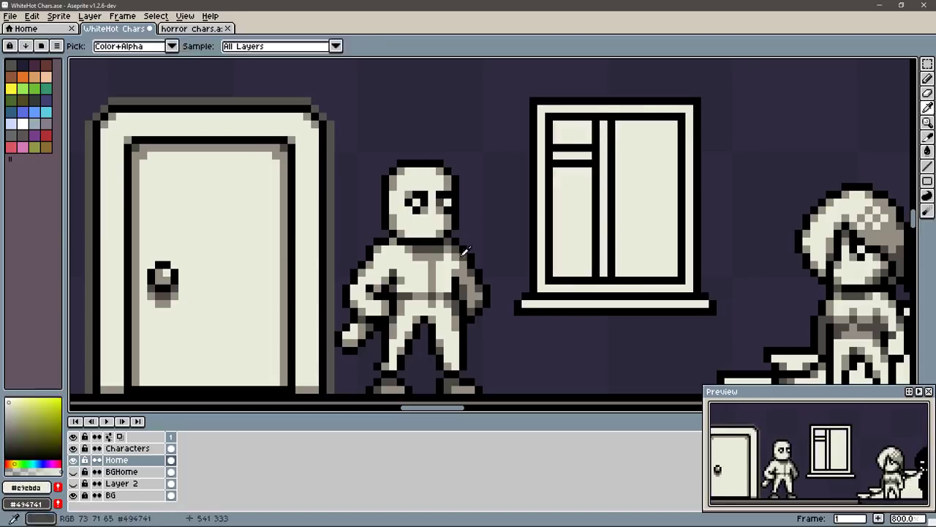
{"action": "left_click", "coordinate": [541, 163], "text": "alt"}
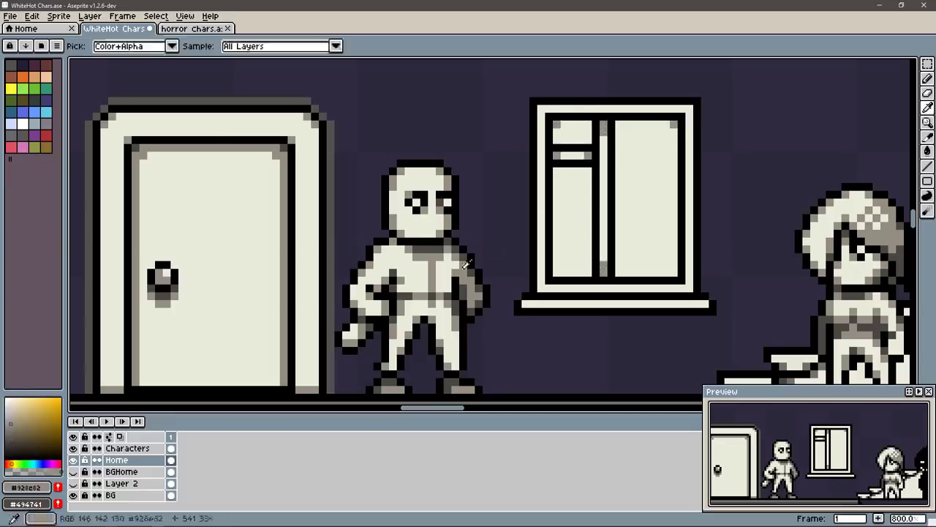
{"action": "left_click", "coordinate": [566, 114], "text": "alt"}
{"action": "left_click", "coordinate": [675, 283], "text": "alt"}
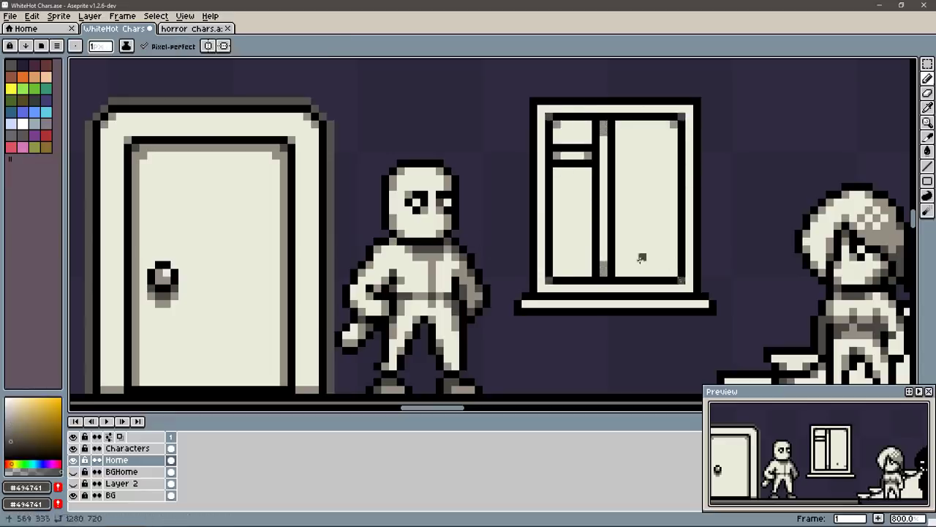
{"action": "left_click", "coordinate": [596, 137], "text": "alt"}
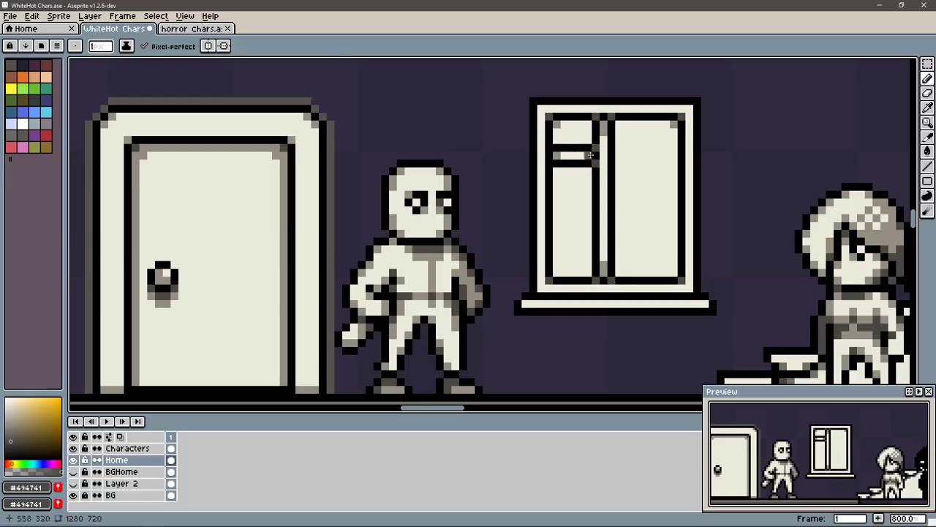
{"action": "left_click", "coordinate": [589, 171], "text": "alt"}
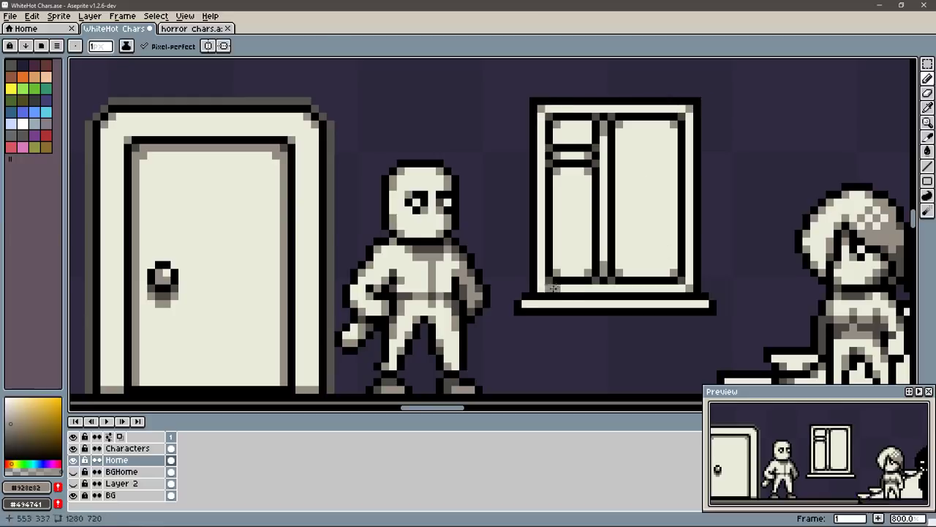
Step: Paint a dark grey shadow under the window sill, extend it one pixel, and save
{"action": "left_click", "coordinate": [532, 304], "text": "alt"}
{"action": "left_click_drag", "start_coordinate": [521, 319], "coordinate": [647, 320]}
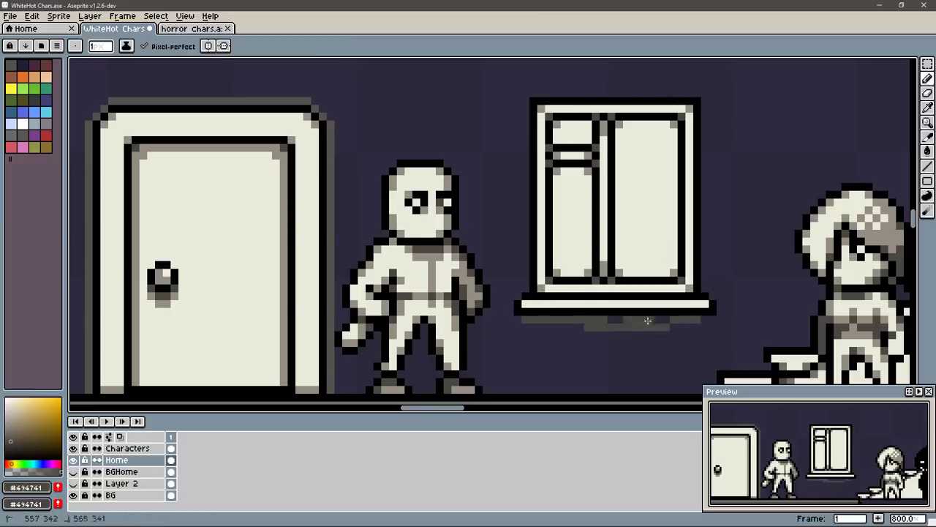
{"action": "key", "text": "e"}
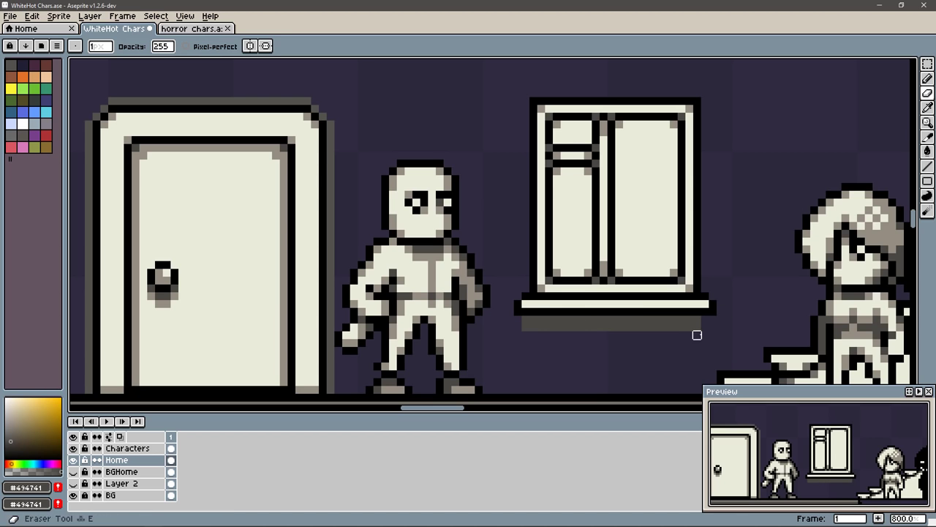
{"action": "key", "text": "b"}
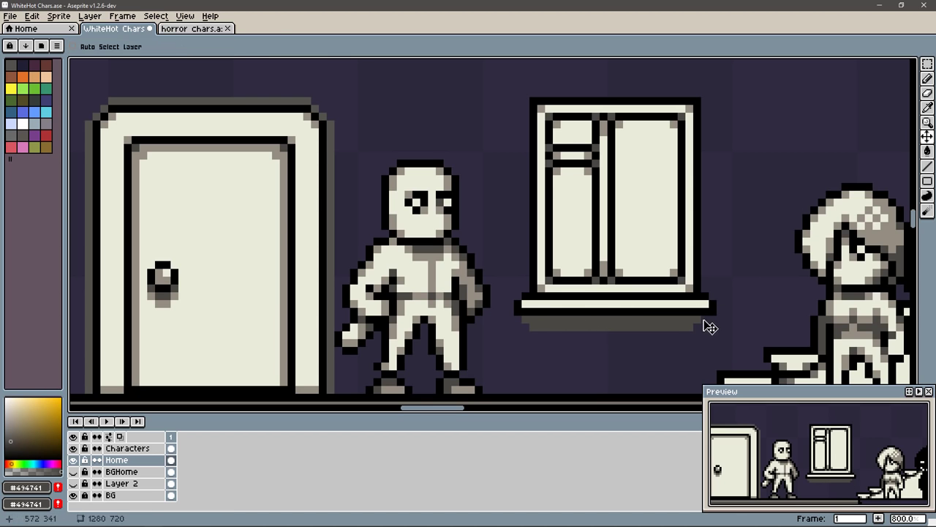
{"action": "left_click", "coordinate": [698, 326]}
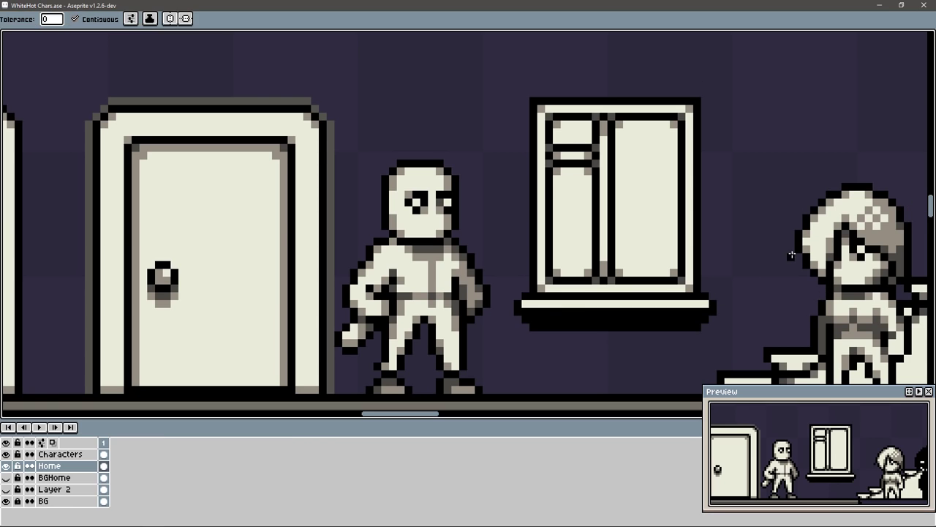
{"action": "key", "text": "ctrl+s"}
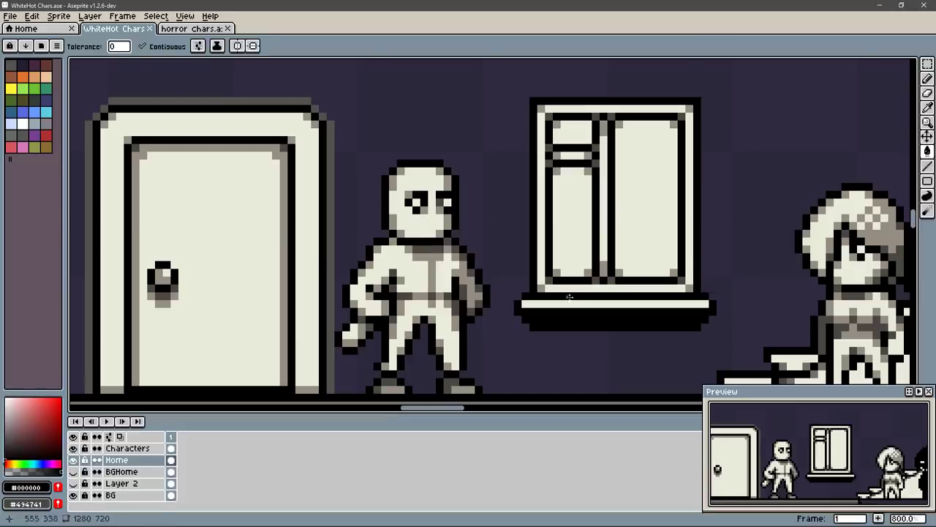
{"action": "scroll", "coordinate": [569, 296], "scroll_direction": "down", "scroll_amount": 3}
Step: Select the glass panes, make the fill colour semi-transparent, and fill the right pane translucent grey
{"action": "key", "text": "w"}
{"action": "left_click", "coordinate": [580, 253]}
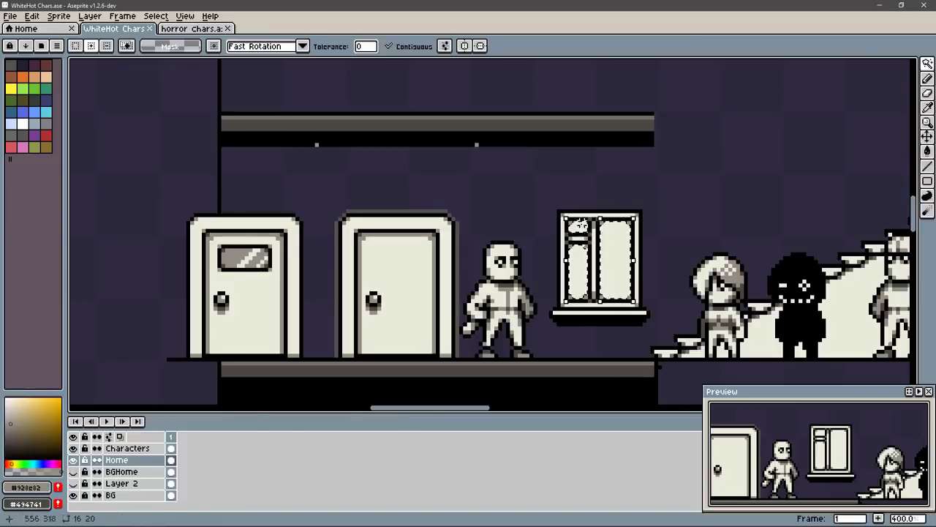
{"action": "left_click", "coordinate": [25, 486]}
{"action": "left_click_drag", "start_coordinate": [171, 416], "coordinate": [129, 417]}
{"action": "key", "text": "ctrl+d"}
{"action": "key", "text": "g"}
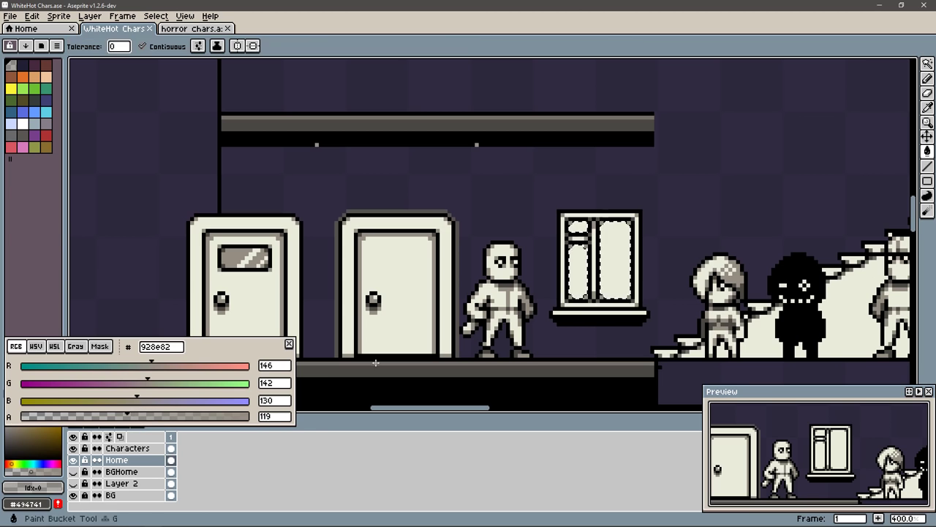
{"action": "left_click", "coordinate": [615, 263]}
{"action": "scroll", "coordinate": [617, 286], "scroll_direction": "up", "scroll_amount": 5}
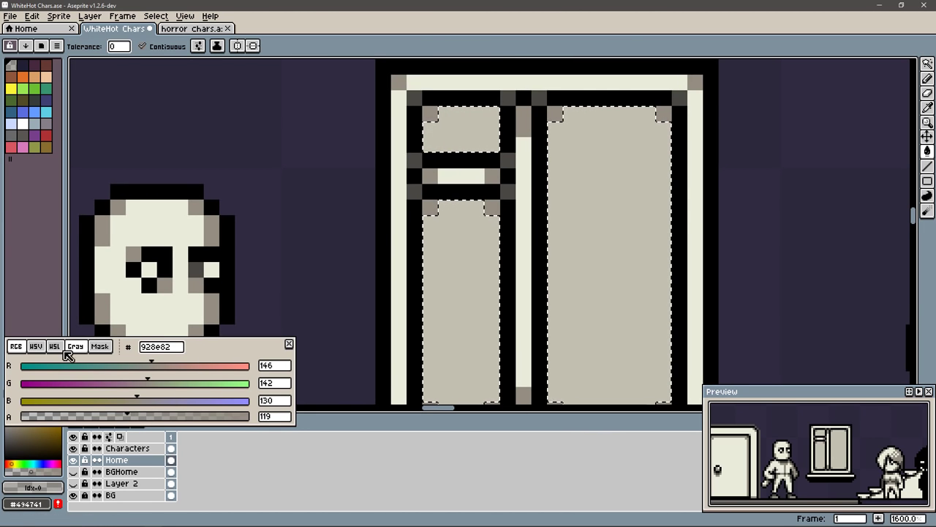
Step: Try fully opaque darker grey fills on the panes, then undo them
{"action": "left_click", "coordinate": [36, 346]}
{"action": "mouse_move", "coordinate": [128, 416]}
{"action": "left_mouse_down"}
{"action": "mouse_move", "coordinate": [249, 416]}
{"action": "mouse_move", "coordinate": [157, 419]}
{"action": "left_mouse_up"}
{"action": "left_click", "coordinate": [454, 329]}
{"action": "left_click", "coordinate": [599, 220]}
{"action": "key", "text": "ctrl+z"}
{"action": "key", "text": "ctrl+z"}
{"action": "key", "text": "ctrl+z"}
{"action": "key", "text": "ctrl+z"}
Step: Fill the three window panes with grey and prepare a lower-opacity cream highlight colour
{"action": "left_click", "coordinate": [461, 300]}
{"action": "left_click", "coordinate": [609, 256]}
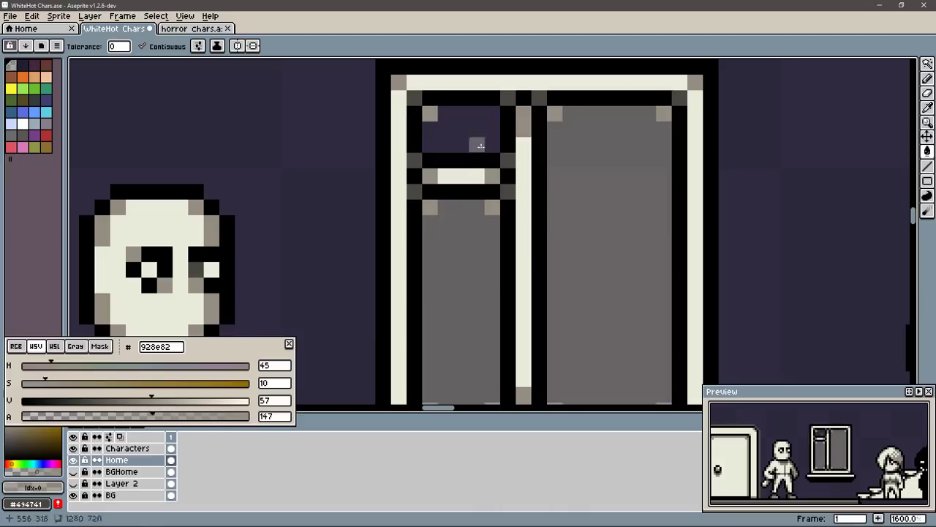
{"action": "left_click", "coordinate": [461, 130]}
{"action": "key", "text": "b"}
{"action": "left_click", "coordinate": [521, 177], "text": "alt"}
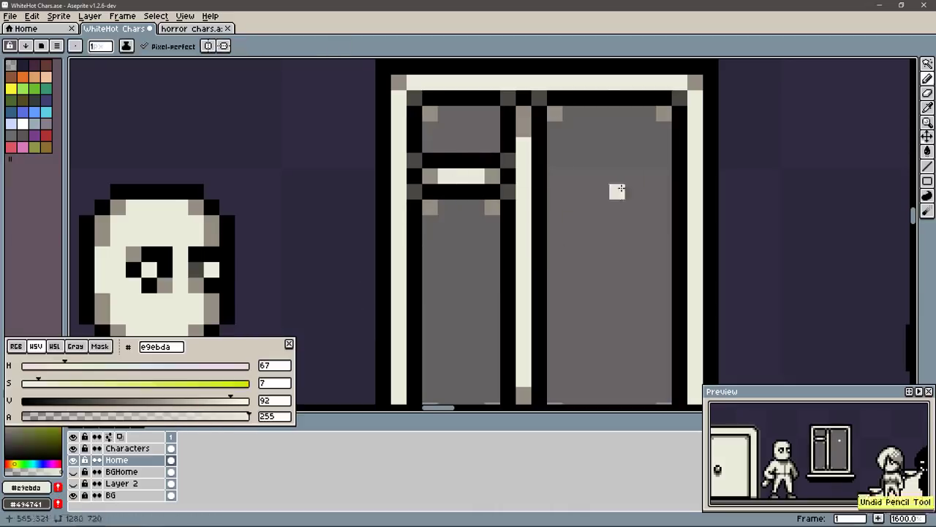
{"action": "left_click", "coordinate": [462, 284], "text": "alt"}
{"action": "scroll", "coordinate": [554, 255], "scroll_direction": "down", "scroll_amount": 4}
Step: Draw a 45° light streak across the right window pane
{"action": "left_click_drag", "start_coordinate": [546, 310], "coordinate": [646, 245]}
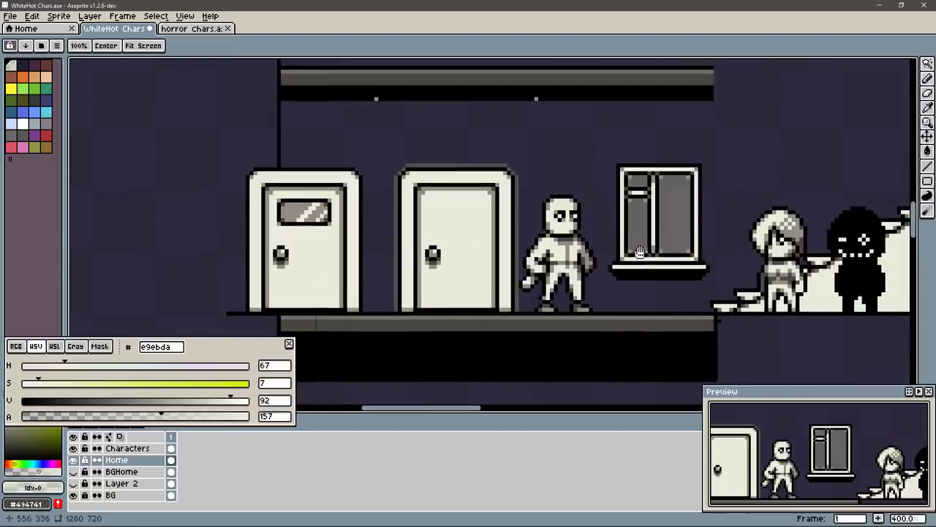
{"action": "left_click_drag", "start_coordinate": [661, 214], "coordinate": [691, 183]}
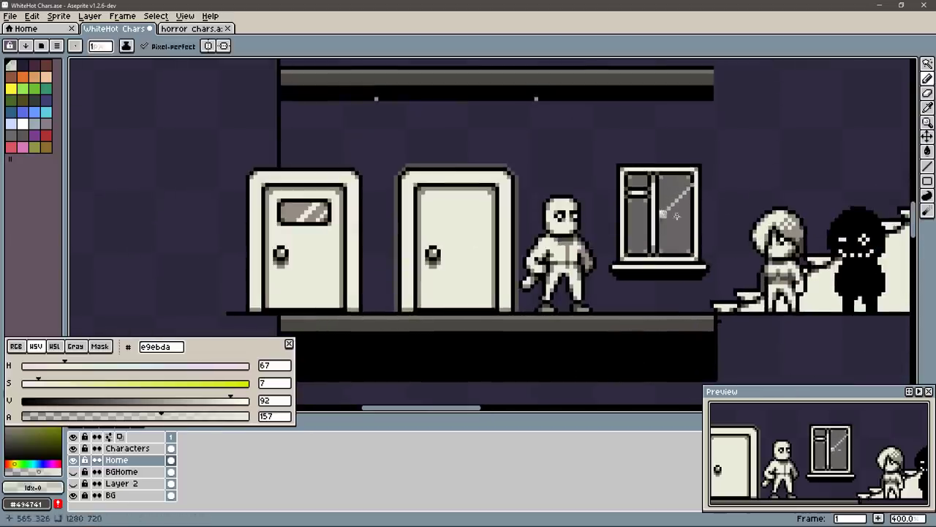
{"action": "scroll", "coordinate": [676, 215], "scroll_direction": "up", "scroll_amount": 4}
{"action": "key", "text": "ctrl+z"}
{"action": "key", "text": "ctrl+z"}
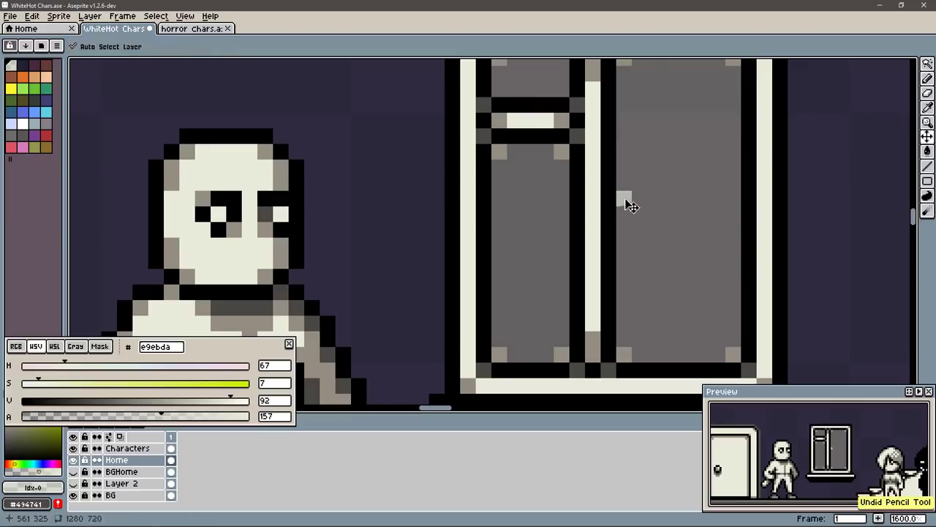
{"action": "left_click_drag", "start_coordinate": [625, 199], "coordinate": [732, 89]}
{"action": "key", "text": "ctrl+z"}
{"action": "key", "text": "ctrl+y"}
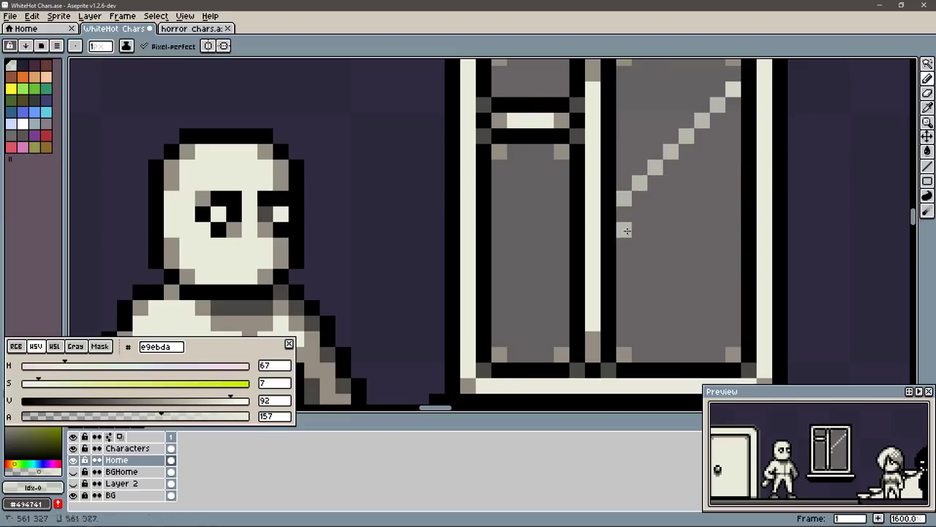
Step: Thicken the streak into a band, add two parallel light lines, and fill between them
{"action": "left_click_drag", "start_coordinate": [626, 219], "coordinate": [733, 111]}
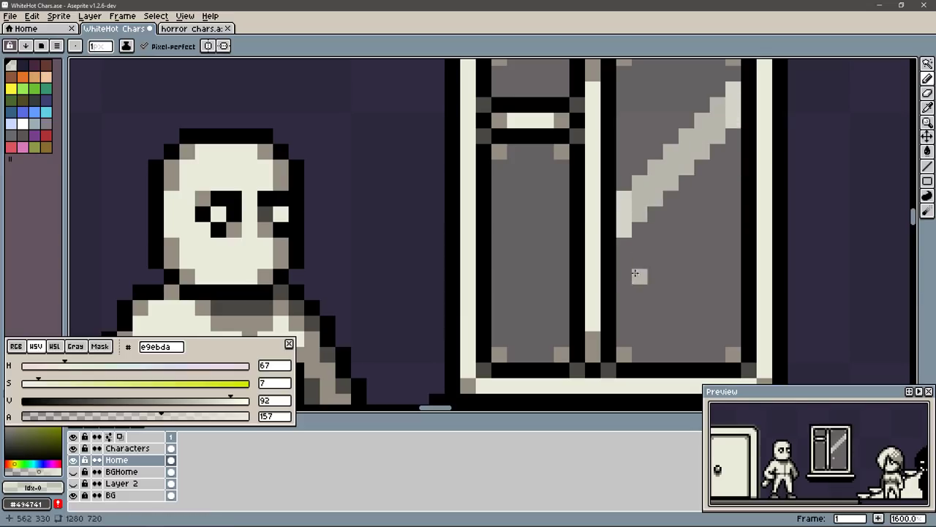
{"action": "left_click_drag", "start_coordinate": [625, 276], "coordinate": [733, 167]}
{"action": "left_click_drag", "start_coordinate": [624, 338], "coordinate": [733, 229]}
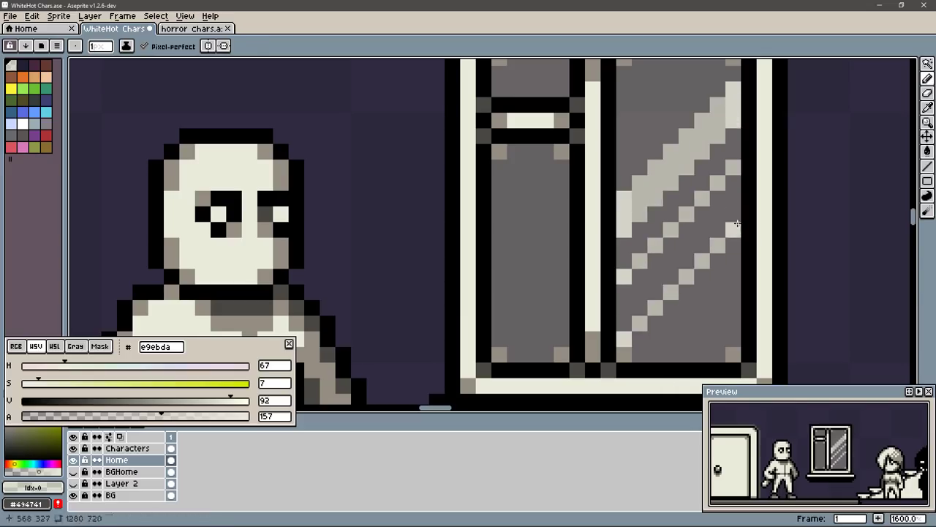
{"action": "key", "text": "g"}
{"action": "left_click", "coordinate": [737, 224]}
Step: Draw two diagonal light lines in the left pane and fill the band between them
{"action": "key", "text": "l"}
{"action": "mouse_move", "coordinate": [624, 89]}
{"action": "left_mouse_down"}
{"action": "mouse_move", "coordinate": [653, 64]}
{"action": "mouse_move", "coordinate": [575, 121]}
{"action": "left_mouse_up"}
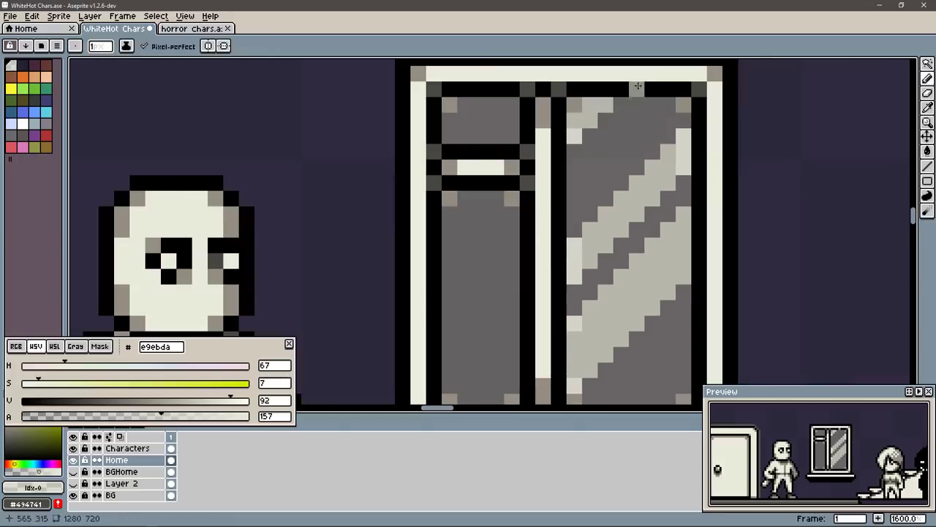
{"action": "left_click_drag", "start_coordinate": [449, 354], "coordinate": [511, 292]}
{"action": "left_click_drag", "start_coordinate": [449, 290], "coordinate": [511, 228]}
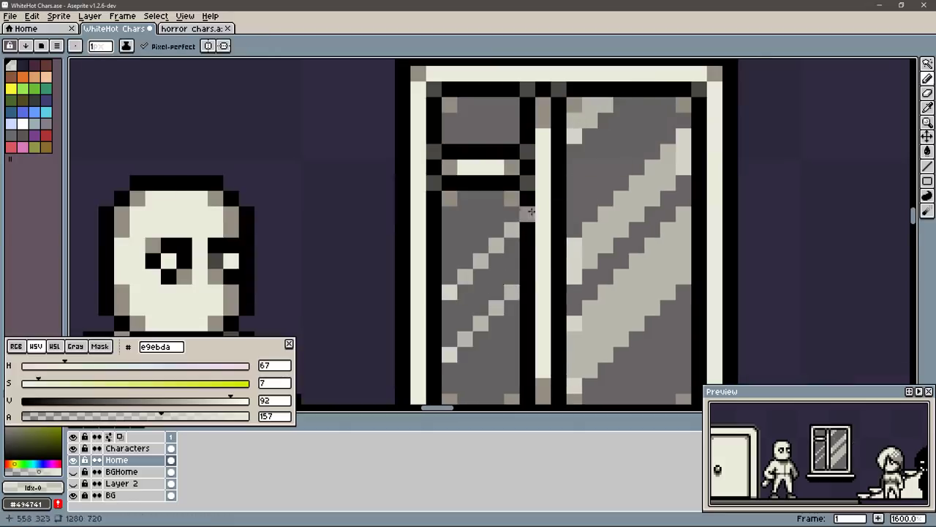
{"action": "key", "text": "g"}
{"action": "left_click", "coordinate": [501, 256]}
Step: Try another diagonal in the right pane, undo it, and recentre the doors and window
{"action": "left_click_drag", "start_coordinate": [638, 151], "coordinate": [643, 103]}
{"action": "key", "text": "b"}
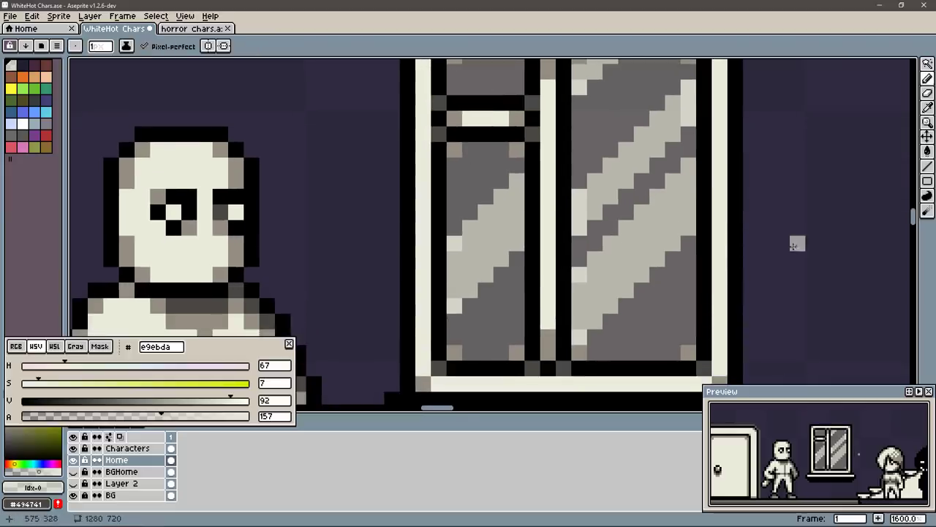
{"action": "left_click_drag", "start_coordinate": [580, 286], "coordinate": [691, 186]}
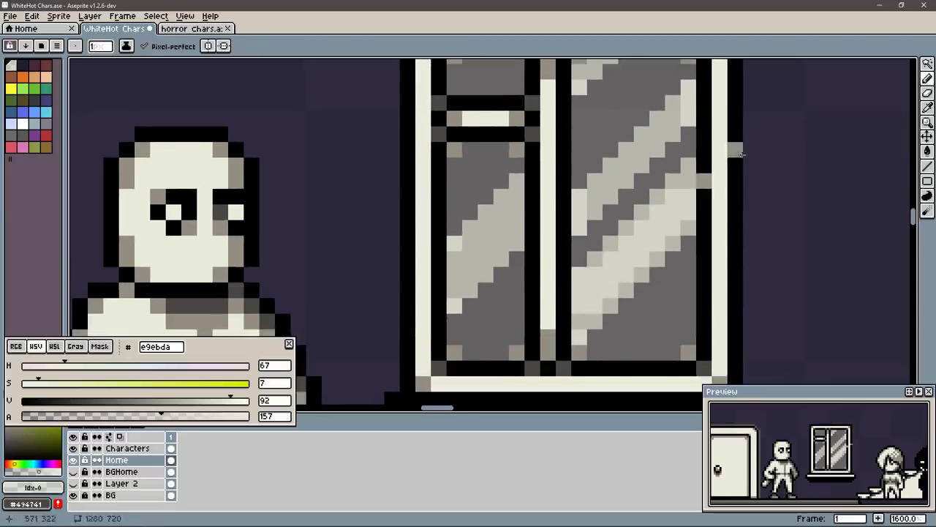
{"action": "key", "text": "ctrl+z"}
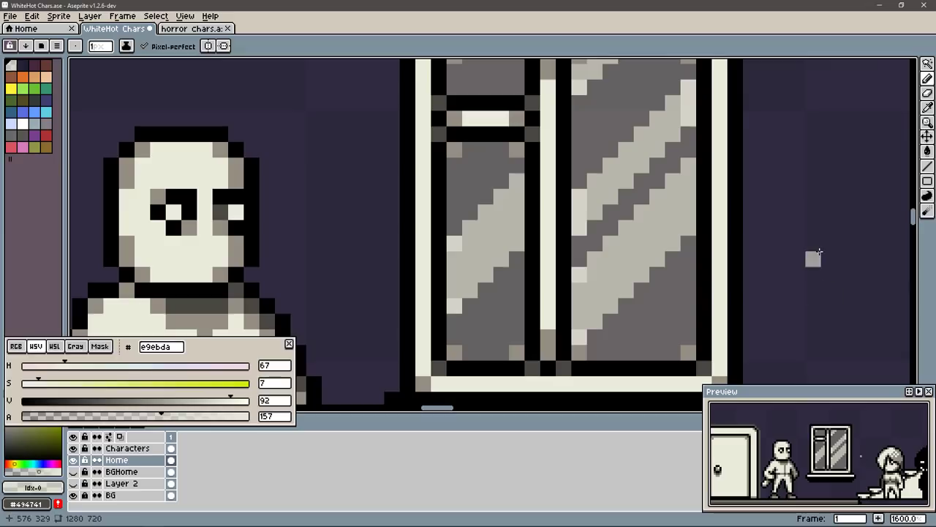
{"action": "left_click", "coordinate": [819, 253], "text": "alt"}
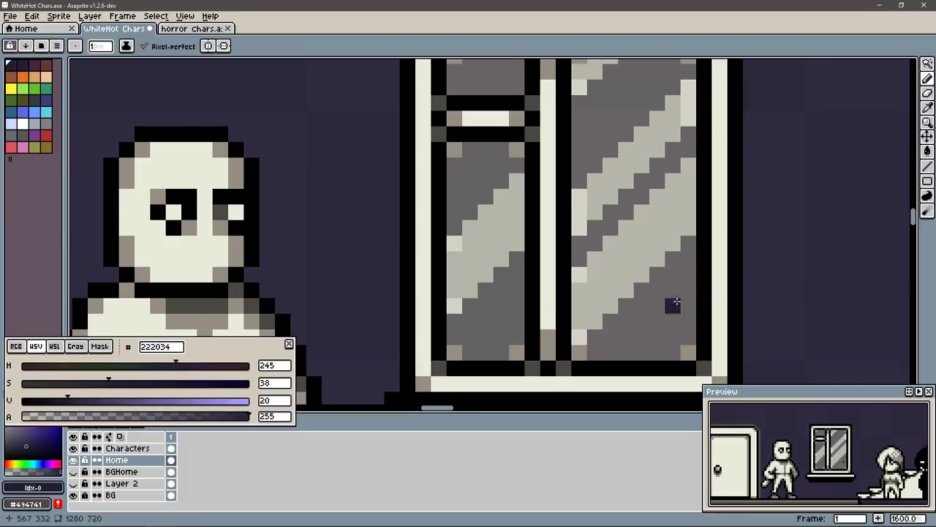
{"action": "scroll", "coordinate": [672, 306], "scroll_direction": "down", "scroll_amount": 2}
{"action": "scroll", "coordinate": [671, 306], "scroll_direction": "down", "scroll_amount": 2}
{"action": "left_click_drag", "start_coordinate": [672, 306], "coordinate": [244, 379]}
Step: Sample the glass greys and cream, then recolour the top-left of the right pane mid-grey
{"action": "left_click", "coordinate": [666, 183], "text": "alt"}
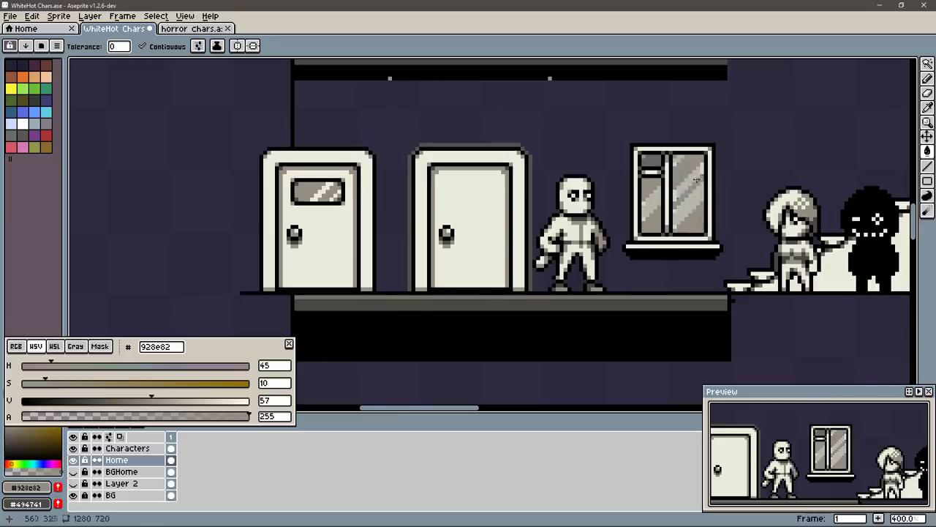
{"action": "scroll", "coordinate": [701, 197], "scroll_direction": "up", "scroll_amount": 3}
{"action": "left_click", "coordinate": [680, 261], "text": "alt"}
{"action": "mouse_move", "coordinate": [256, 261]}
{"action": "left_mouse_down"}
{"action": "mouse_move", "coordinate": [680, 261]}
{"action": "mouse_move", "coordinate": [232, 251]}
{"action": "left_mouse_up"}
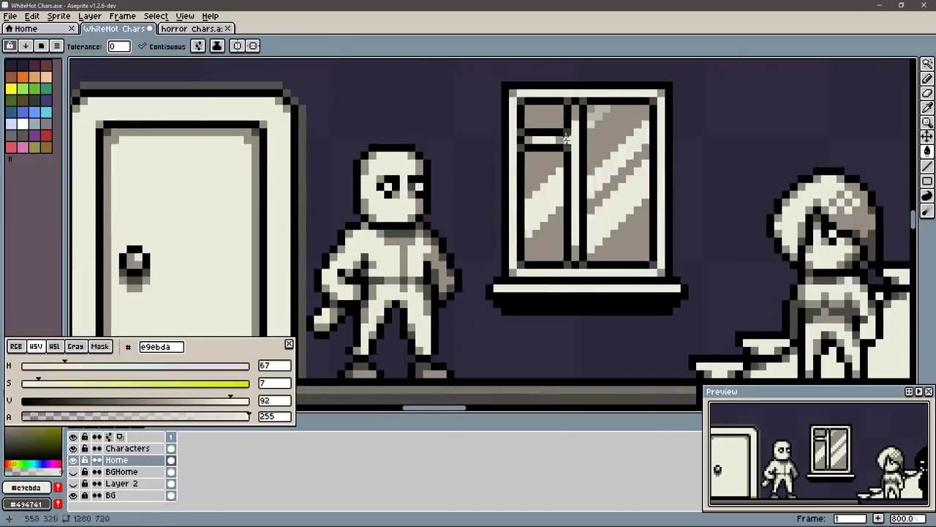
{"action": "key", "text": "b"}
{"action": "left_click_drag", "start_coordinate": [441, 236], "coordinate": [624, 207]}
{"action": "left_click", "coordinate": [804, 97], "text": "alt"}
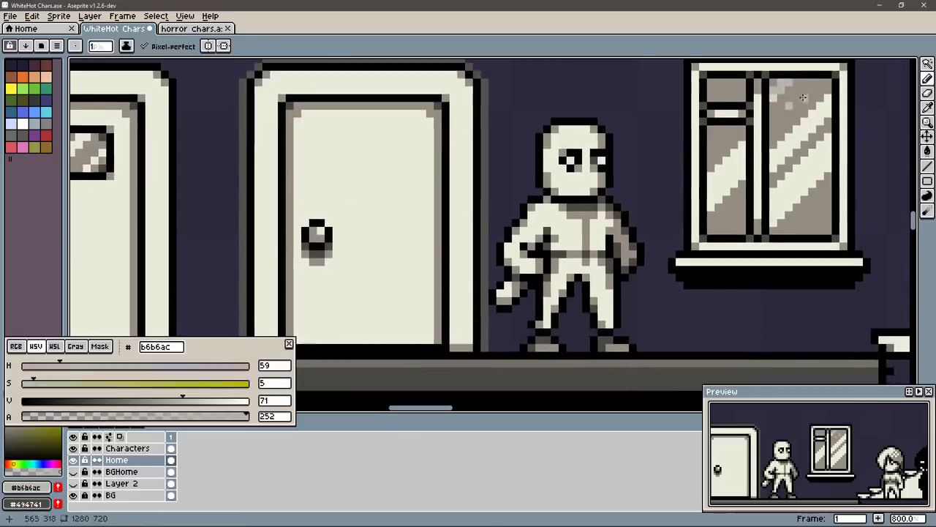
{"action": "key", "text": "g"}
{"action": "left_click", "coordinate": [721, 152], "text": "alt"}
{"action": "left_click_drag", "start_coordinate": [812, 125], "coordinate": [757, 126]}
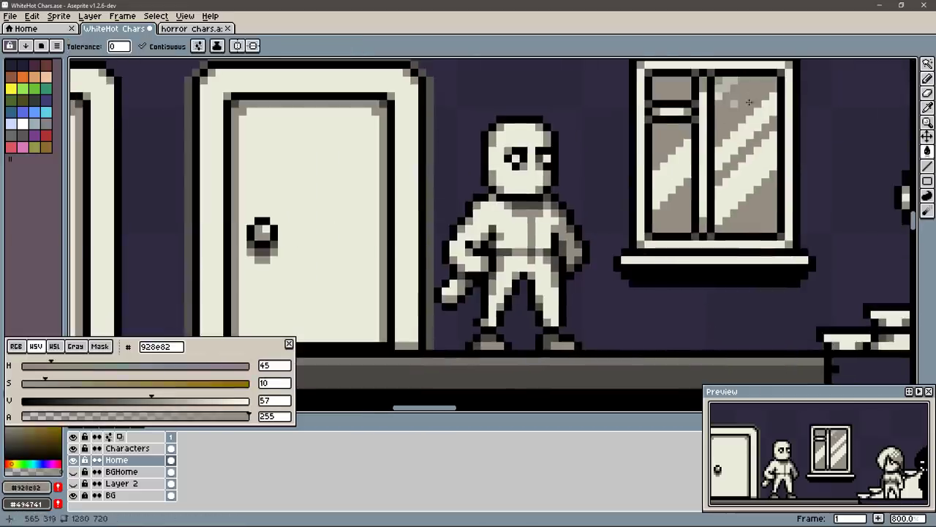
{"action": "left_click", "coordinate": [720, 93]}
Step: Touch up cream glare pixels in the lower panes, undoing one stroke, and sample grey 494741
{"action": "key", "text": "b"}
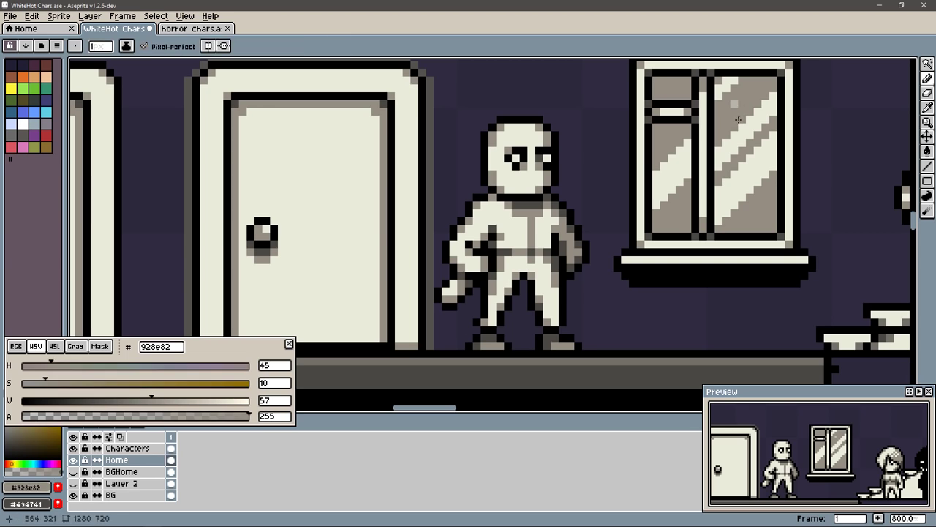
{"action": "left_click", "coordinate": [696, 154], "text": "alt"}
{"action": "left_click_drag", "start_coordinate": [662, 230], "coordinate": [676, 215]}
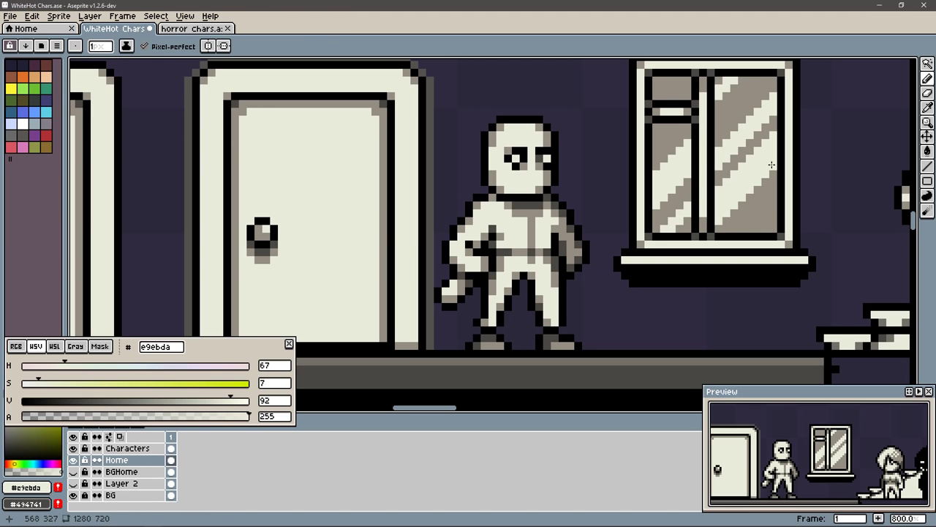
{"action": "left_click_drag", "start_coordinate": [754, 224], "coordinate": [780, 195]}
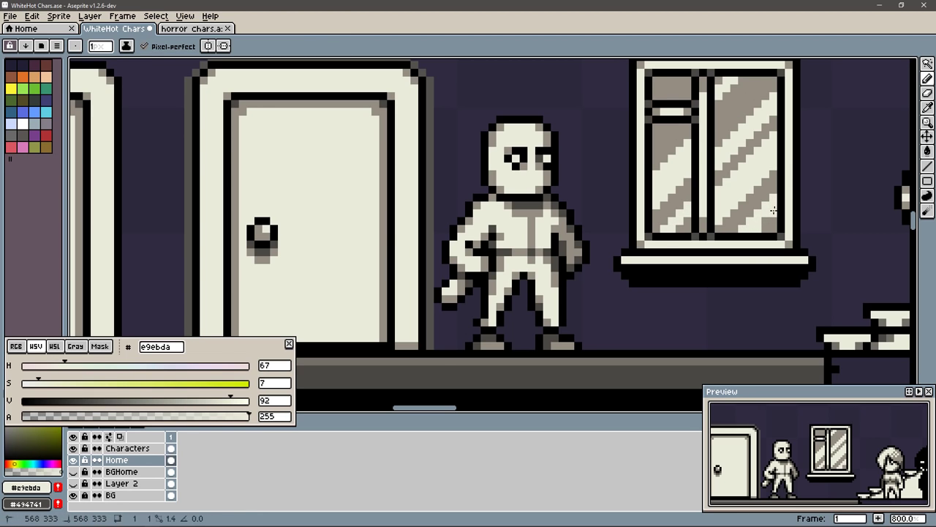
{"action": "key", "text": "ctrl+z"}
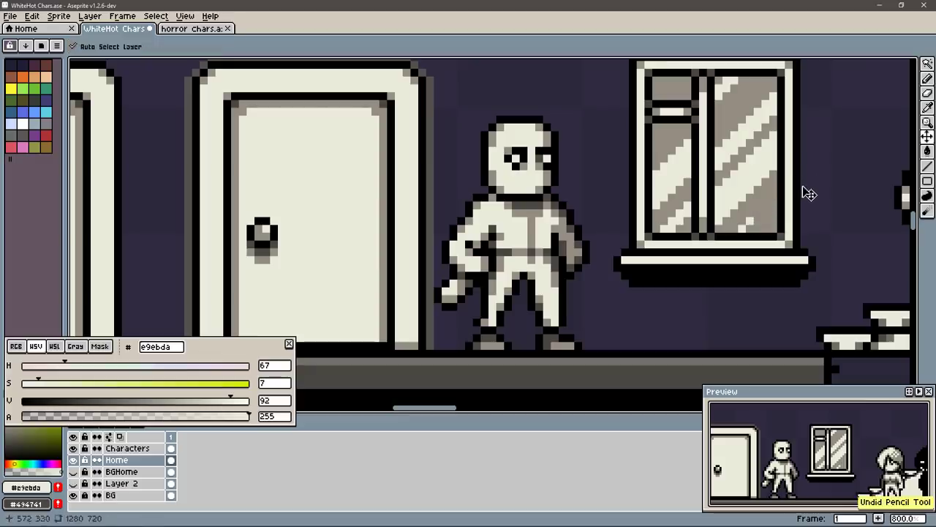
{"action": "left_click", "coordinate": [727, 205], "text": "alt"}
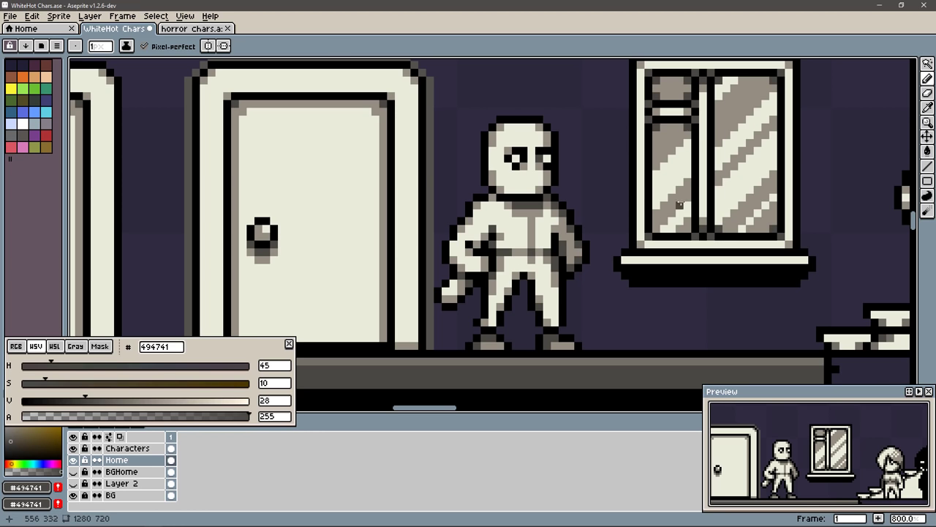
{"action": "left_click", "coordinate": [662, 228], "text": "alt"}
{"action": "scroll", "coordinate": [769, 225], "scroll_direction": "down", "scroll_amount": 3}
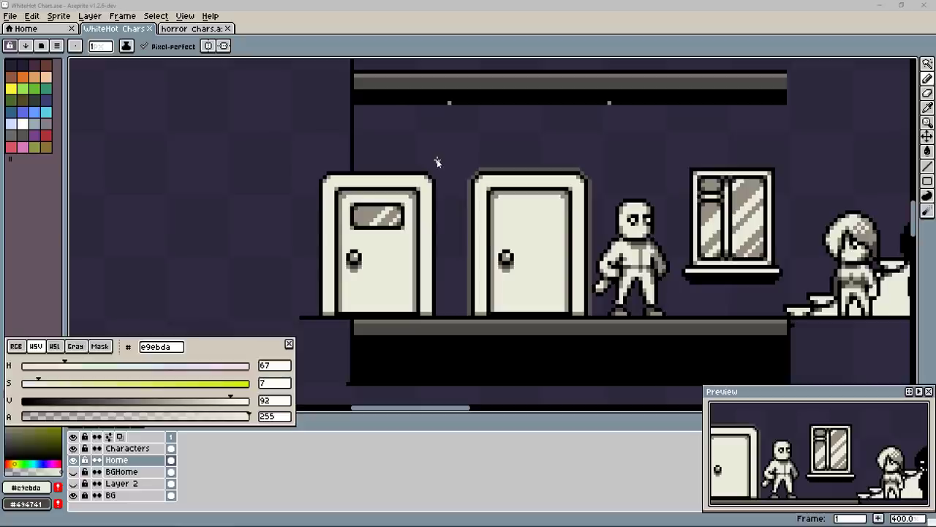
Step: Marquee-select the window area and commit it in place on the wall
{"action": "key", "text": "m"}
{"action": "mouse_move", "coordinate": [679, 157]}
{"action": "left_mouse_down"}
{"action": "mouse_move", "coordinate": [773, 263]}
{"action": "mouse_move", "coordinate": [534, 250]}
{"action": "left_mouse_up"}
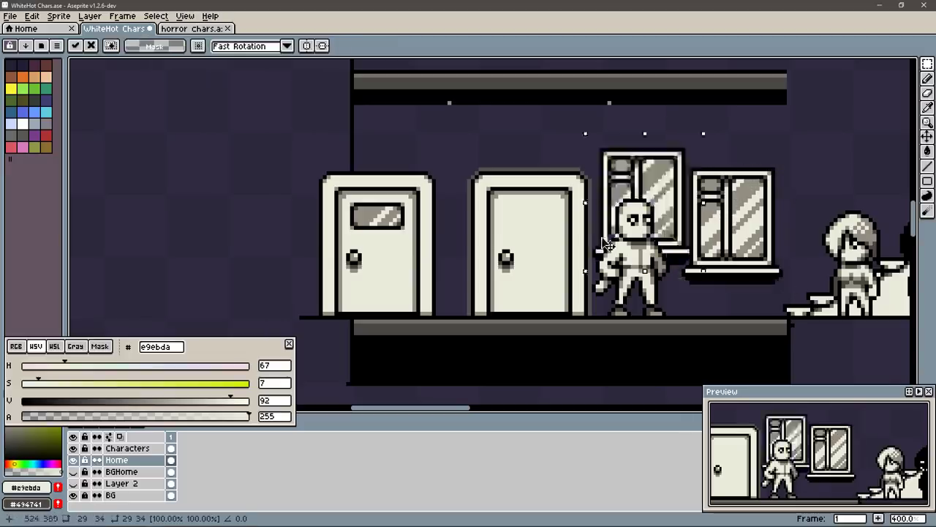
{"action": "key", "text": "ctrl+d"}
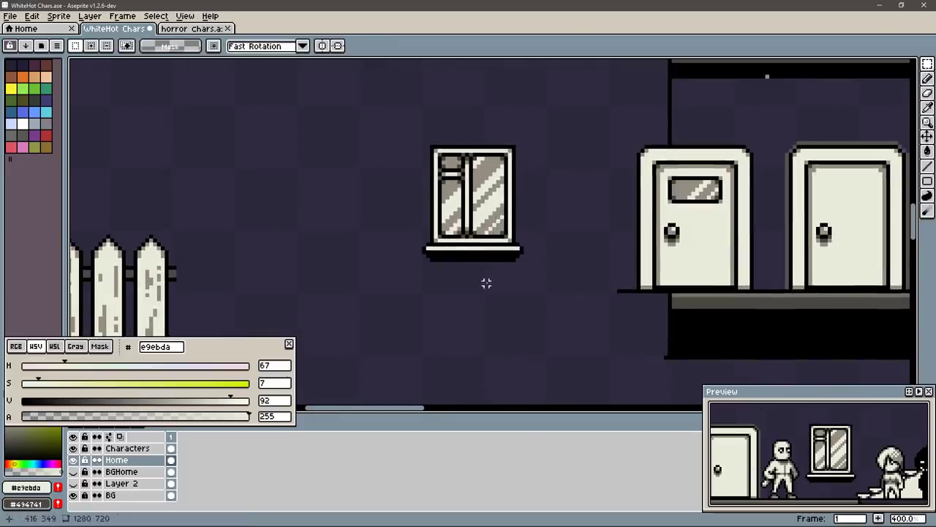
{"action": "scroll", "coordinate": [485, 280], "scroll_direction": "up", "scroll_amount": 1}
Step: Outline a tall panel in black beside the window
{"action": "key", "text": "b"}
{"action": "left_click", "coordinate": [504, 271], "text": "alt"}
{"action": "left_click_drag", "start_coordinate": [549, 102], "coordinate": [556, 356]}
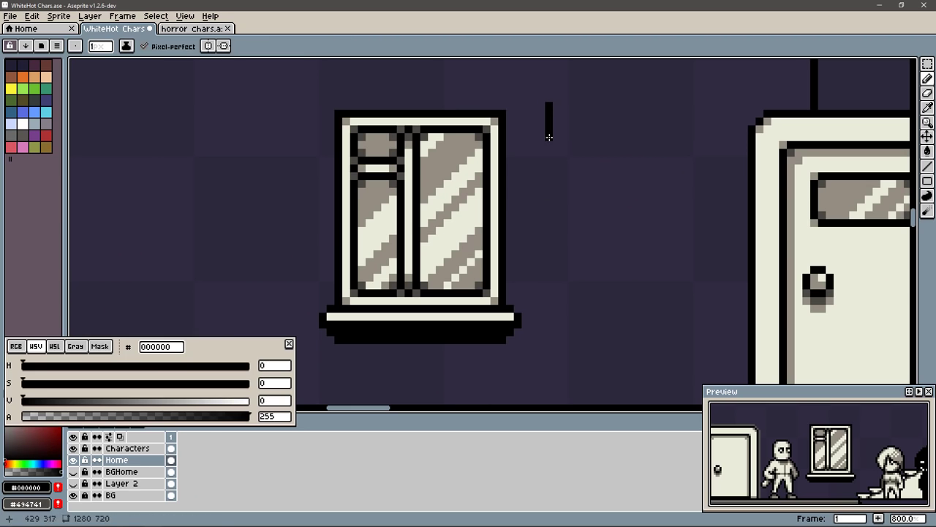
{"action": "key", "text": "ctrl+z"}
{"action": "left_click", "coordinate": [584, 356], "text": "shift"}
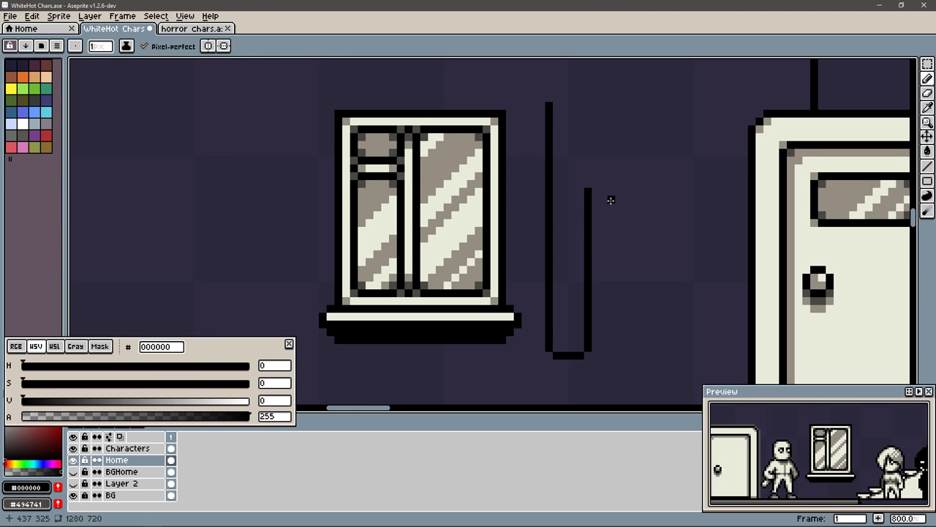
{"action": "left_click", "coordinate": [585, 296], "text": "shift"}
{"action": "key", "text": "ctrl+z"}
{"action": "left_click_drag", "start_coordinate": [561, 112], "coordinate": [583, 110]}
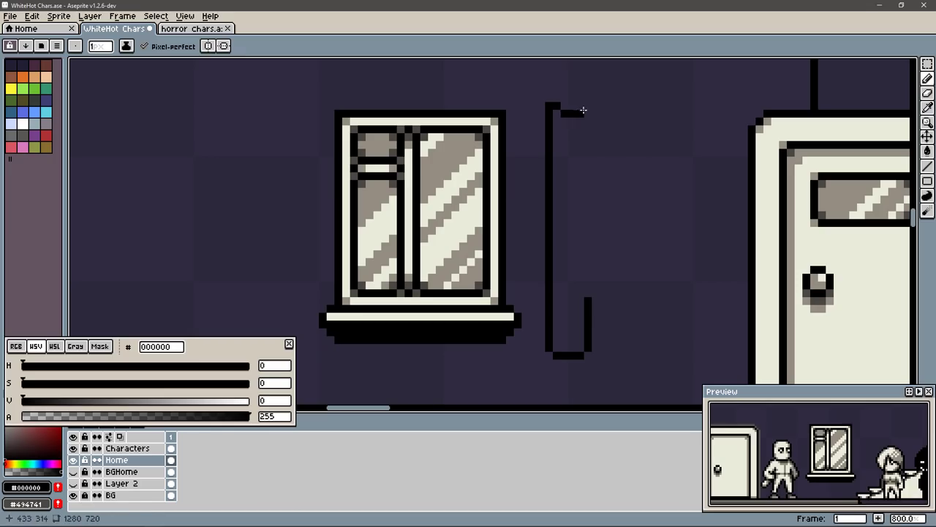
{"action": "left_click", "coordinate": [588, 154], "text": "shift"}
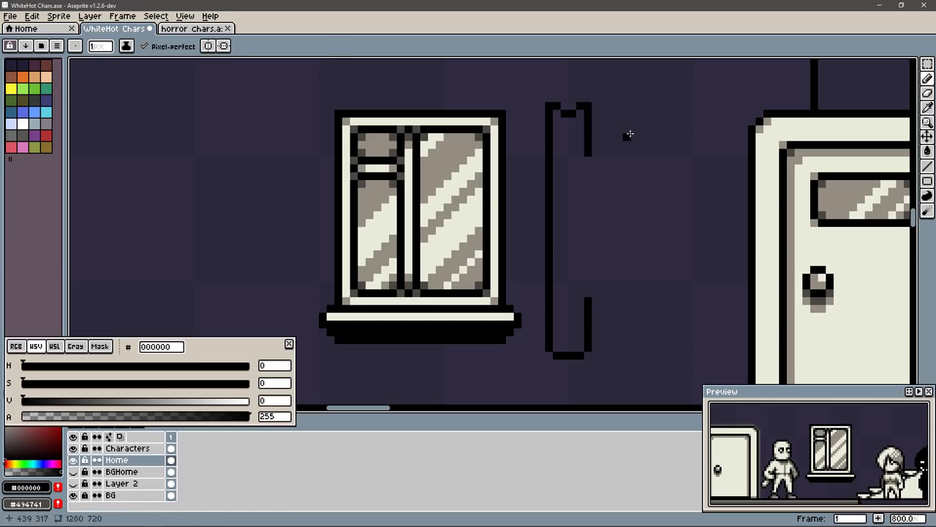
Step: Close the panel's right side and bucket-fill it cream #e9ebda
{"action": "key", "text": "alt"}
{"action": "left_click", "coordinate": [472, 272], "text": "alt"}
{"action": "left_click_drag", "start_coordinate": [588, 157], "coordinate": [588, 295]}
{"action": "key", "text": "g"}
{"action": "left_click", "coordinate": [568, 253]}
Step: Shade the panel's edges grey #928e82, touching up parts with cream
{"action": "key", "text": "b"}
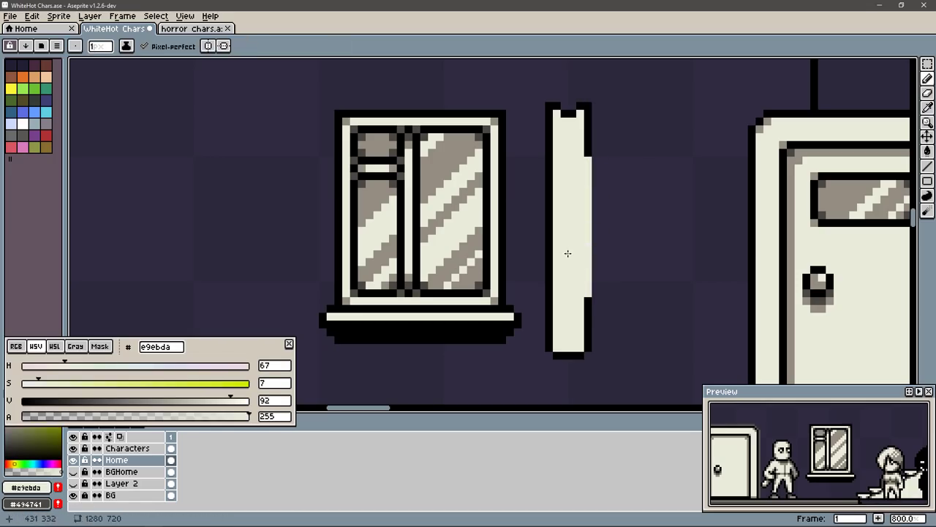
{"action": "left_click", "coordinate": [549, 208], "text": "alt"}
{"action": "key", "text": "ctrl+z"}
{"action": "key", "text": "ctrl+y"}
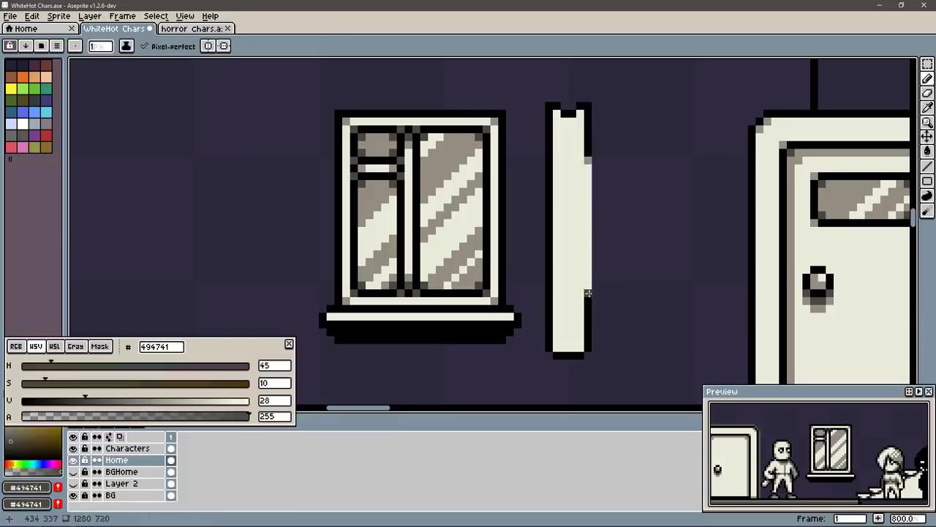
{"action": "key", "text": "ctrl+z"}
{"action": "left_click", "coordinate": [587, 219], "text": "alt"}
{"action": "mouse_move", "coordinate": [580, 111]}
{"action": "left_mouse_down"}
{"action": "mouse_move", "coordinate": [581, 351]}
{"action": "mouse_move", "coordinate": [560, 114]}
{"action": "left_mouse_up"}
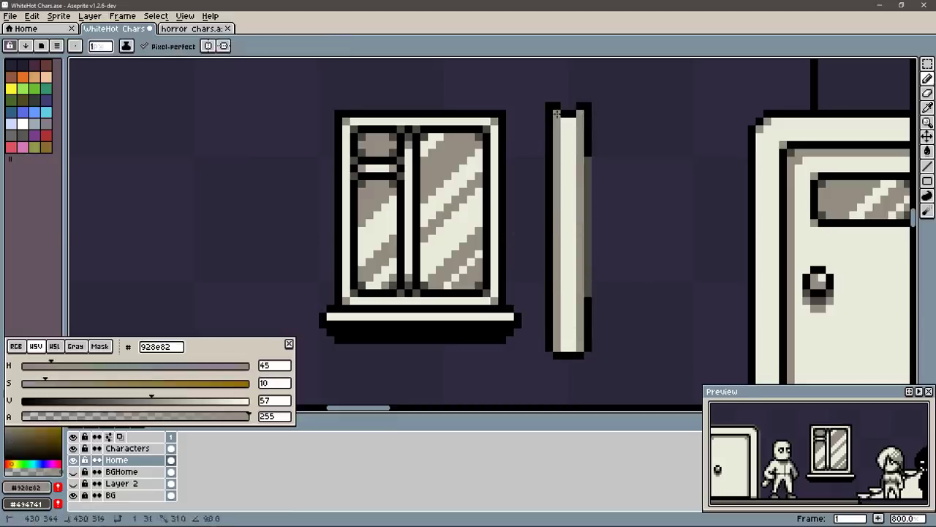
{"action": "mouse_move", "coordinate": [735, 430]}
{"action": "left_mouse_down"}
{"action": "mouse_move", "coordinate": [823, 430]}
{"action": "mouse_move", "coordinate": [817, 447]}
{"action": "left_mouse_up"}
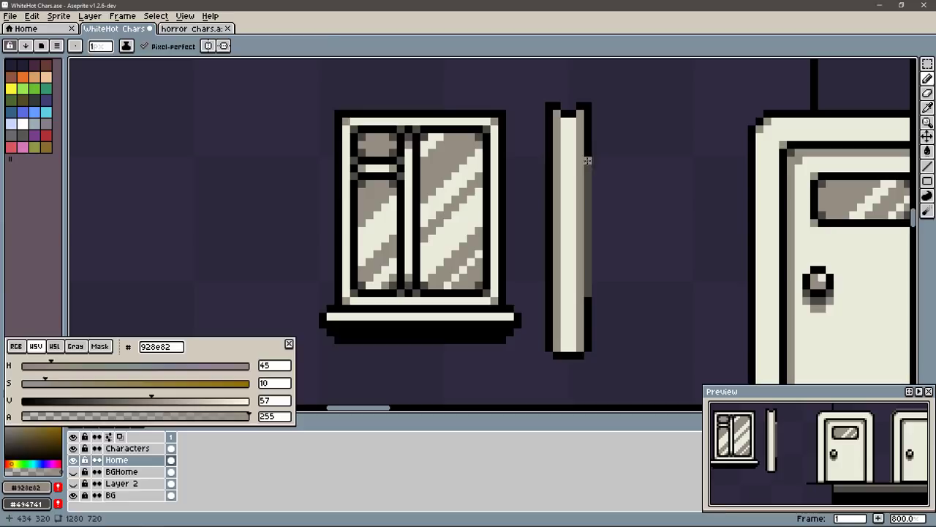
{"action": "left_click", "coordinate": [571, 146], "text": "alt"}
{"action": "mouse_move", "coordinate": [580, 121]}
{"action": "left_mouse_down"}
{"action": "mouse_move", "coordinate": [580, 342]}
{"action": "mouse_move", "coordinate": [558, 243]}
{"action": "mouse_move", "coordinate": [558, 117]}
{"action": "mouse_move", "coordinate": [610, 355]}
{"action": "left_mouse_up"}
{"action": "left_click", "coordinate": [565, 121], "text": "alt"}
Step: Duplicate the single panel sideways into four curtain folds
{"action": "key", "text": "m"}
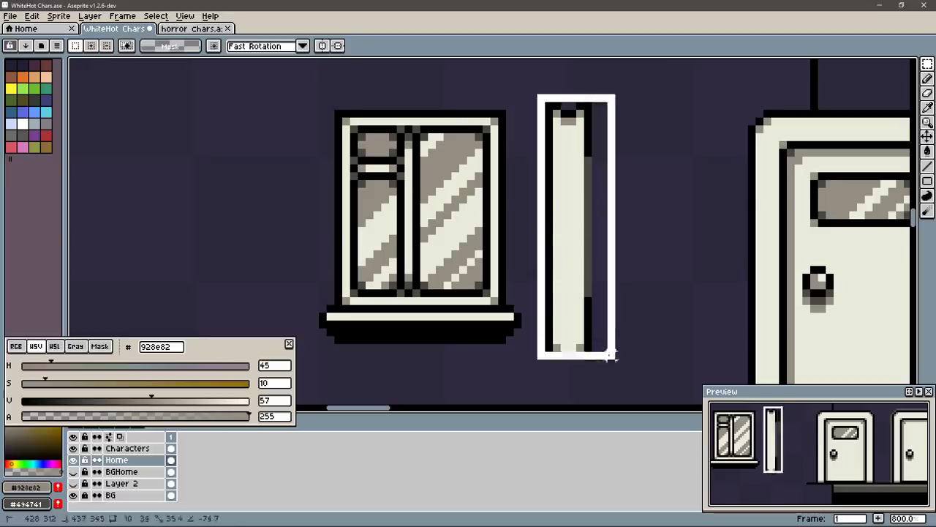
{"action": "left_click_drag", "start_coordinate": [582, 293], "coordinate": [620, 292]}
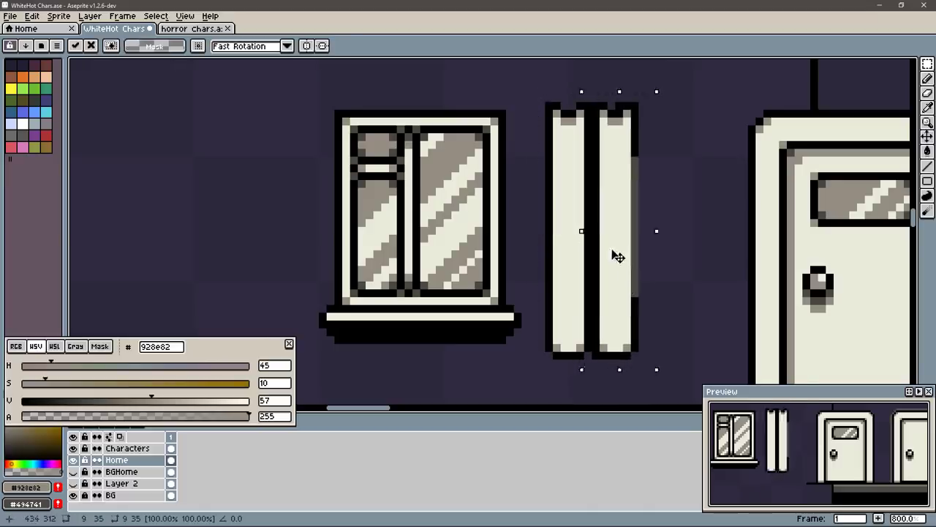
{"action": "left_click_drag", "start_coordinate": [612, 257], "coordinate": [680, 247], "text": "ctrl"}
{"action": "key", "text": "ctrl+d"}
Step: Draw a dark rod across the curtain top with cream-filled ends
{"action": "key", "text": "b"}
{"action": "left_click", "coordinate": [705, 146], "text": "alt"}
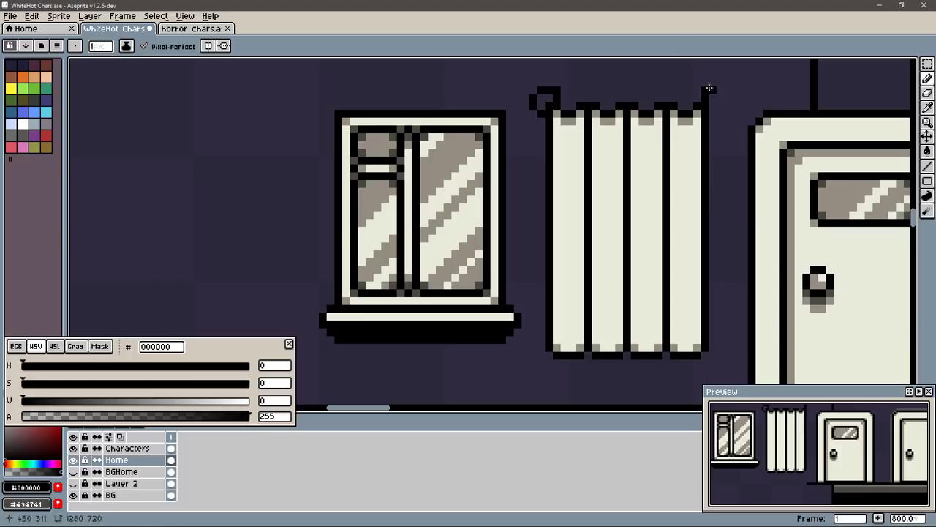
{"action": "key", "text": "ctrl+z"}
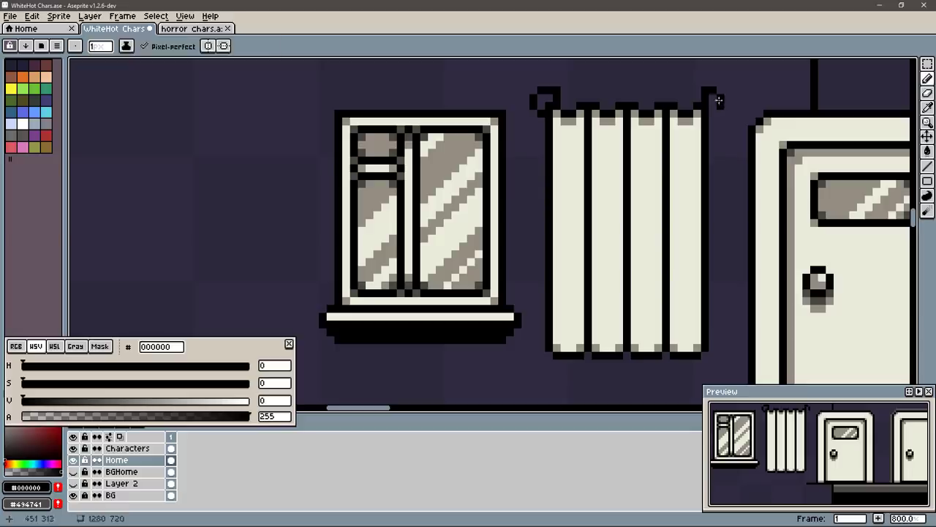
{"action": "left_click_drag", "start_coordinate": [562, 94], "coordinate": [692, 97]}
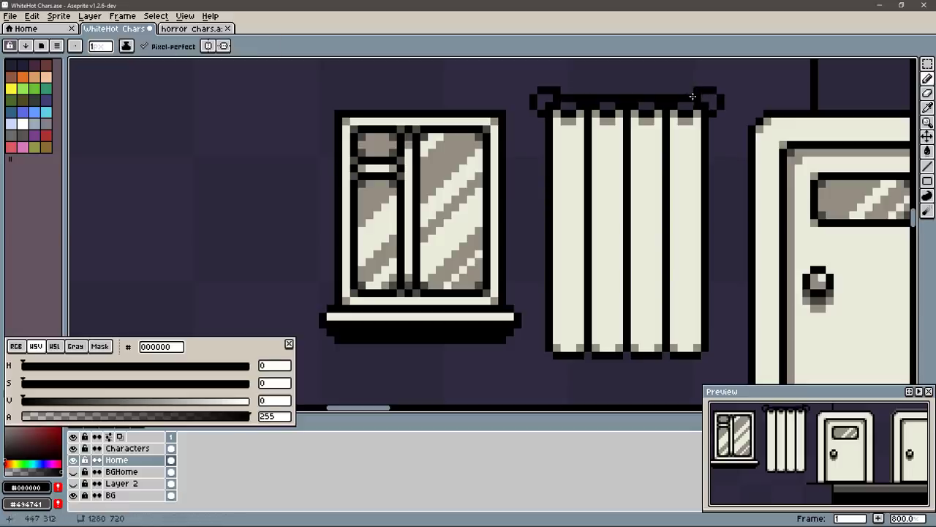
{"action": "left_click", "coordinate": [574, 106], "text": "alt"}
{"action": "key", "text": "g"}
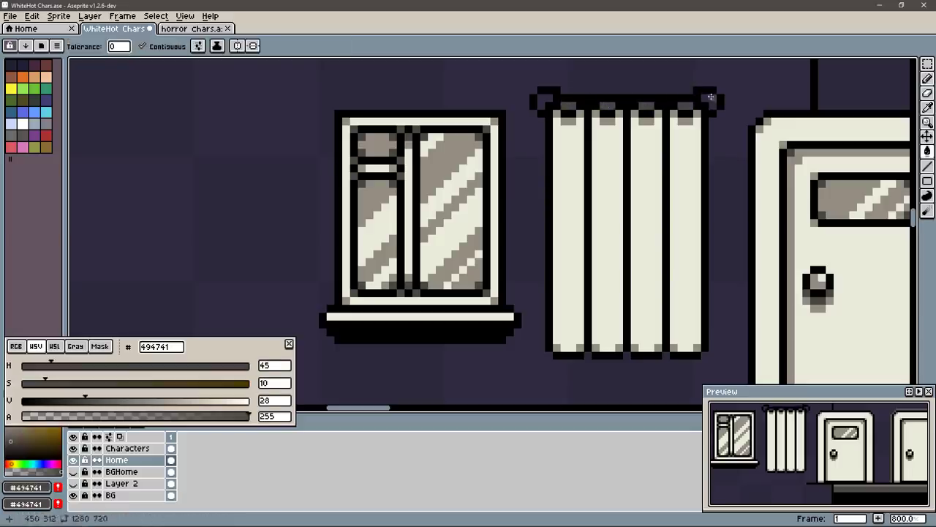
{"action": "key", "text": "b"}
{"action": "left_click", "coordinate": [567, 121], "text": "alt"}
{"action": "left_click", "coordinate": [708, 101]}
{"action": "left_click", "coordinate": [545, 101]}
Step: Recolour the fold lines grey #928e82, copying the grey strip onto the next fold
{"action": "left_click", "coordinate": [565, 113], "text": "alt"}
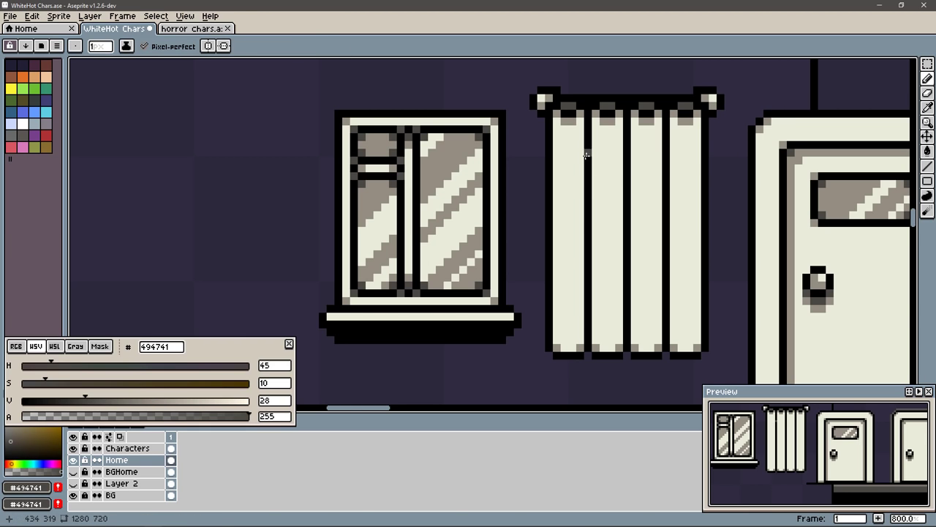
{"action": "left_click_drag", "start_coordinate": [587, 130], "coordinate": [586, 329]}
{"action": "left_click_drag", "start_coordinate": [586, 156], "coordinate": [586, 286]}
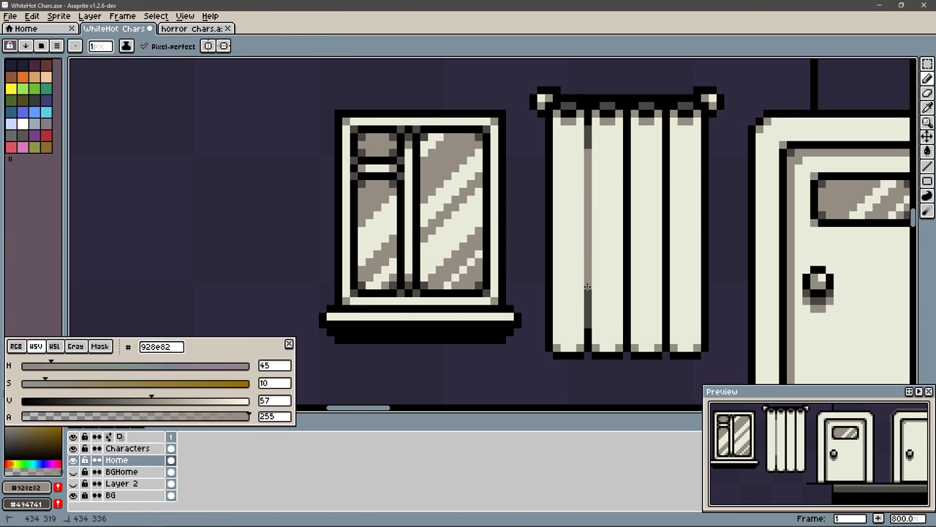
{"action": "left_click", "coordinate": [591, 289]}
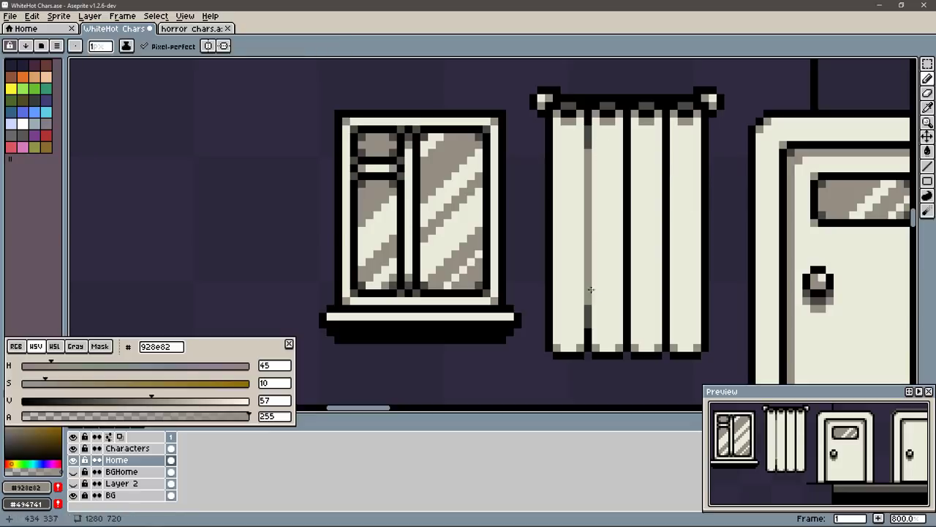
{"action": "key", "text": "m"}
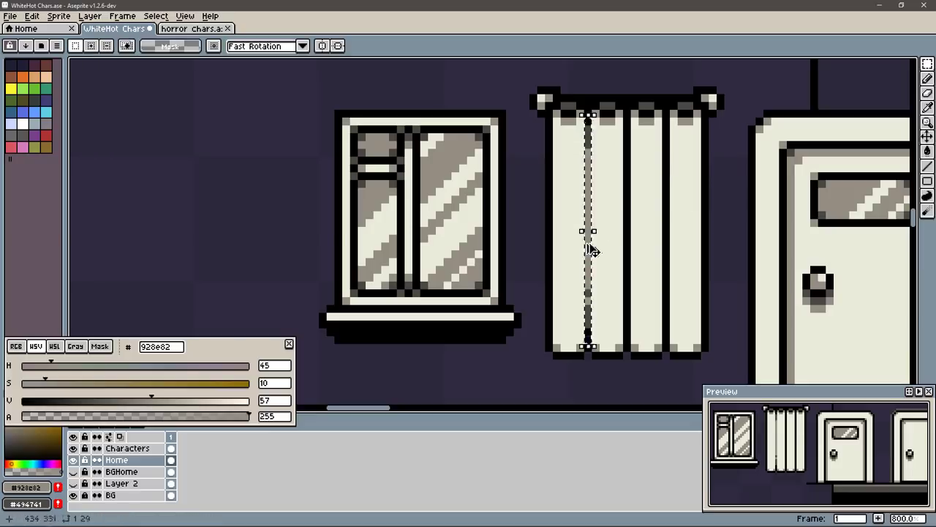
{"action": "left_click_drag", "start_coordinate": [593, 117], "coordinate": [599, 344]}
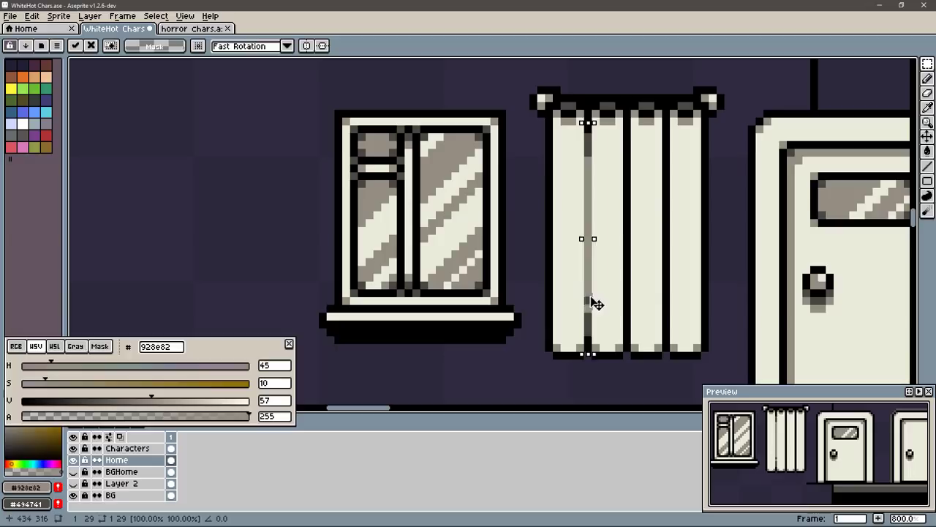
{"action": "left_click_drag", "start_coordinate": [601, 296], "coordinate": [632, 298]}
{"action": "key", "text": "b"}
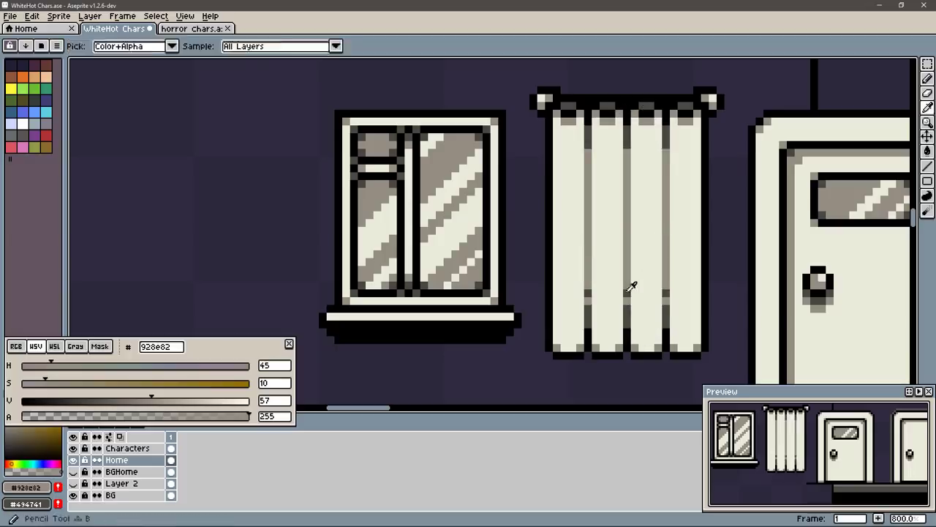
{"action": "left_click", "coordinate": [633, 284], "text": "alt"}
{"action": "left_click", "coordinate": [686, 134], "text": "alt"}
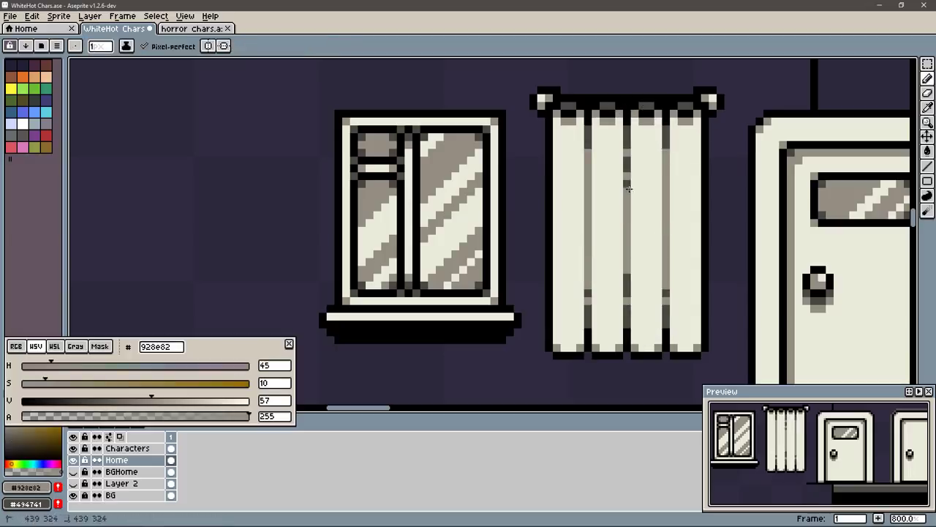
{"action": "left_click", "coordinate": [705, 145], "text": "alt"}
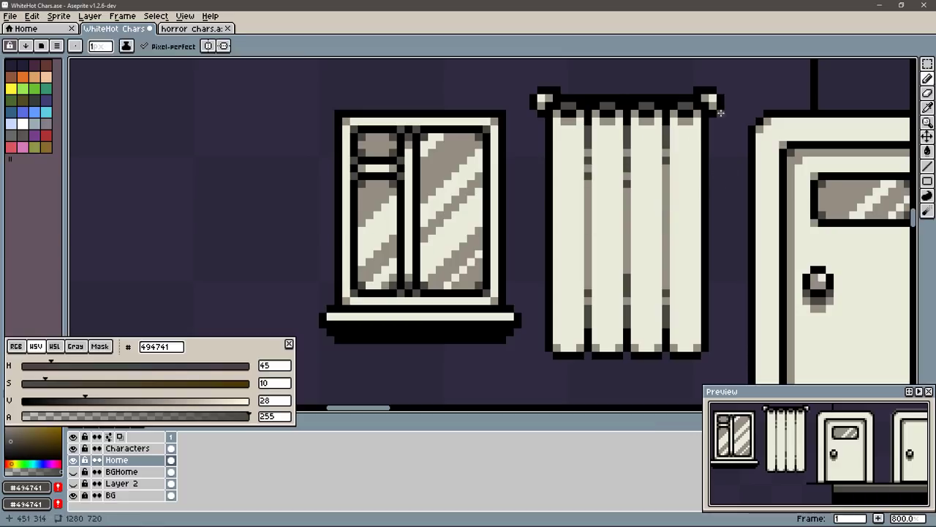
{"action": "scroll", "coordinate": [705, 159], "scroll_direction": "down", "scroll_amount": 3}
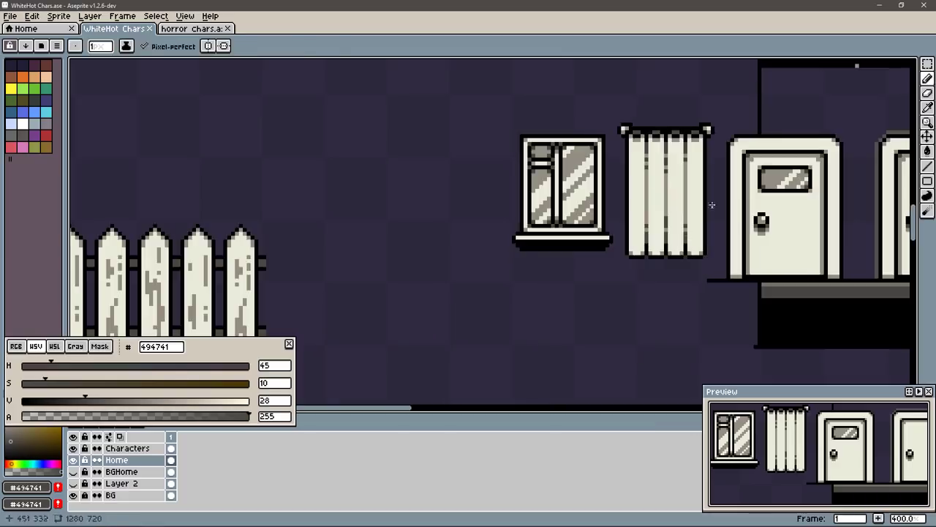
Step: Copy the curtain beside the window and draw a wavy grey line across its folds
{"action": "key", "text": "m"}
{"action": "mouse_move", "coordinate": [619, 105]}
{"action": "left_mouse_down"}
{"action": "mouse_move", "coordinate": [711, 266]}
{"action": "mouse_move", "coordinate": [480, 236]}
{"action": "left_mouse_up"}
{"action": "scroll", "coordinate": [480, 236], "scroll_direction": "up", "scroll_amount": 3}
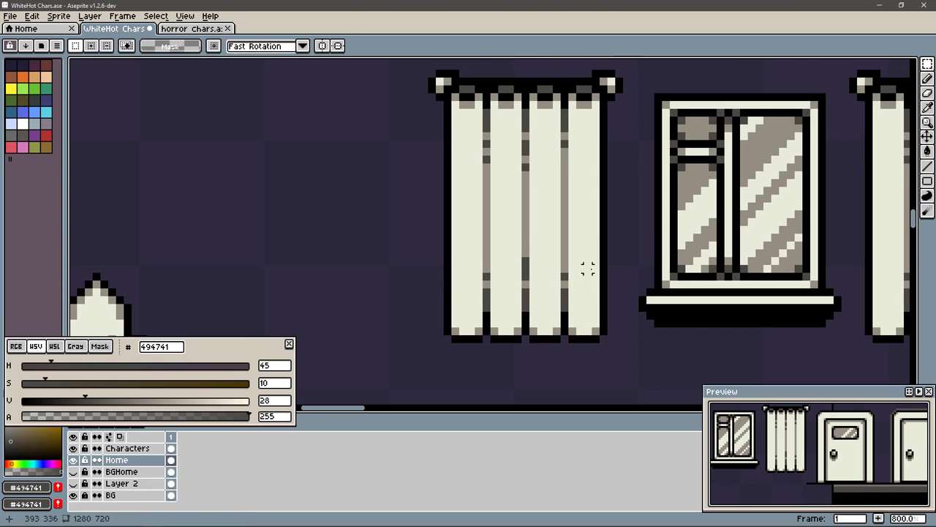
{"action": "left_click", "coordinate": [529, 278], "text": "alt"}
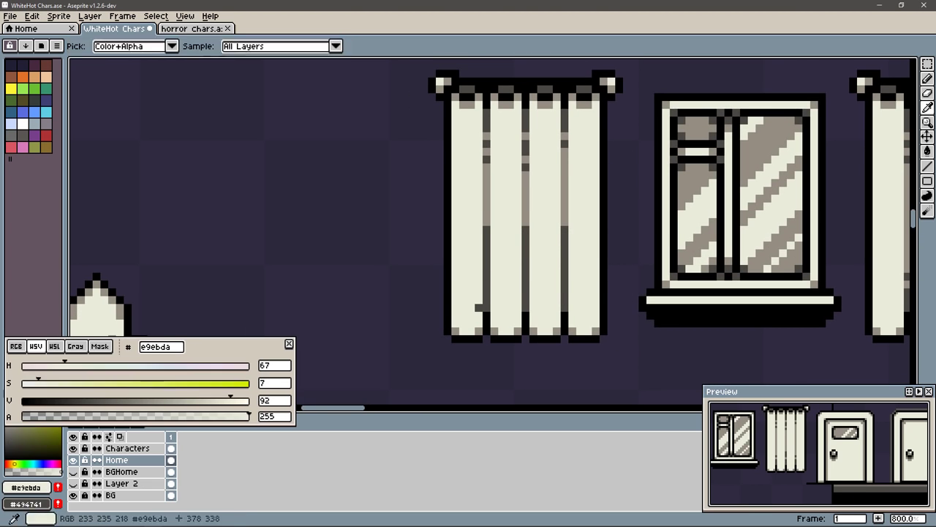
{"action": "left_click", "coordinate": [482, 242], "text": "alt"}
{"action": "left_click", "coordinate": [455, 245]}
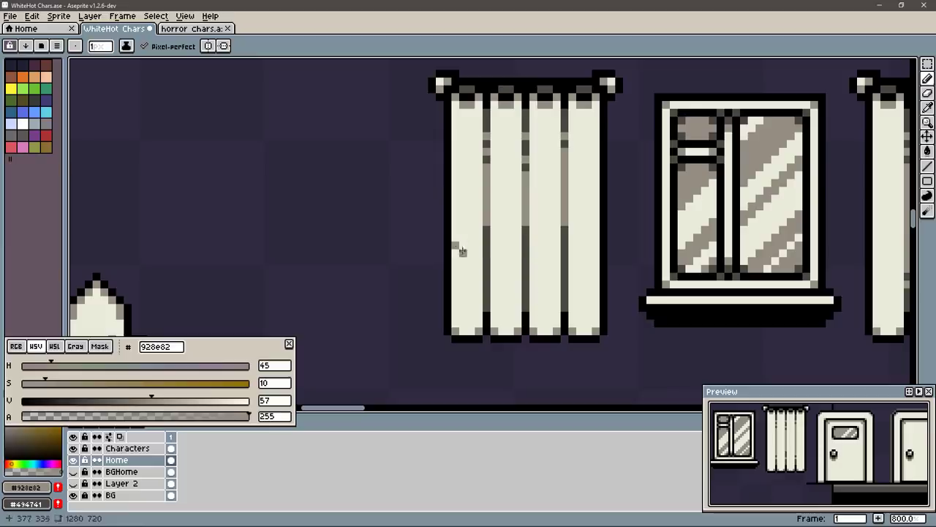
{"action": "left_click_drag", "start_coordinate": [494, 245], "coordinate": [521, 241]}
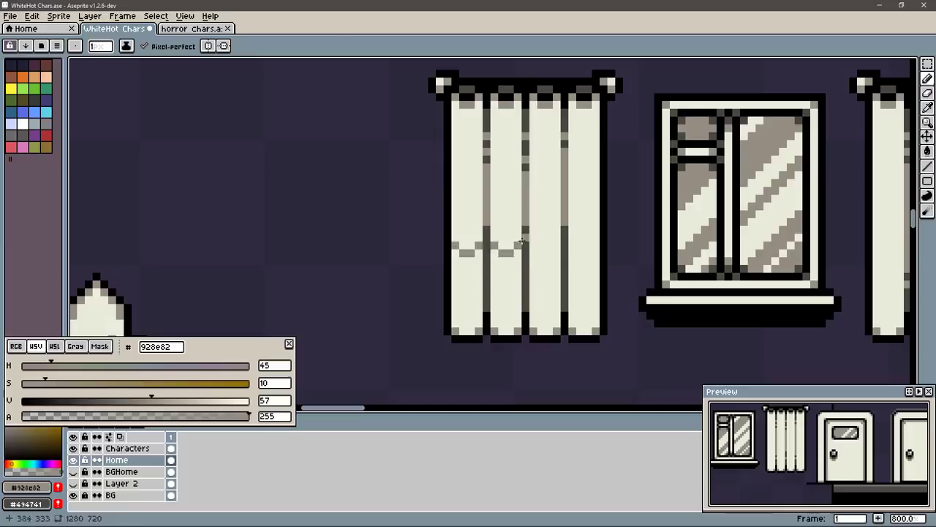
Step: Bucket-fill the lower parts of the folds mid grey
{"action": "left_click", "coordinate": [573, 256], "text": "alt"}
{"action": "left_click", "coordinate": [527, 252], "text": "alt"}
{"action": "key", "text": "g"}
{"action": "left_click", "coordinate": [501, 285]}
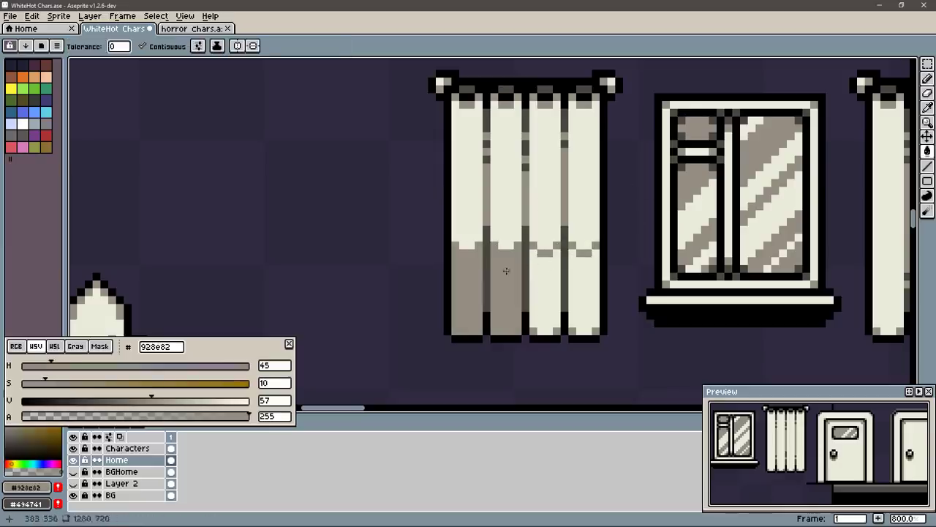
{"action": "left_click", "coordinate": [556, 292]}
{"action": "key", "text": "b"}
{"action": "left_click", "coordinate": [662, 323], "text": "alt"}
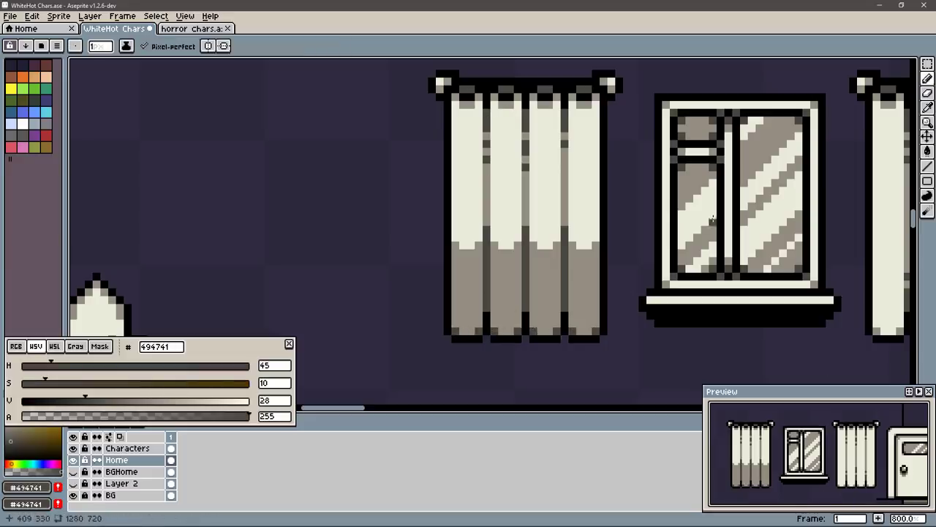
Step: Move the curtain's middle band down to lower its light section
{"action": "key", "text": "m"}
{"action": "left_click_drag", "start_coordinate": [448, 179], "coordinate": [604, 277]}
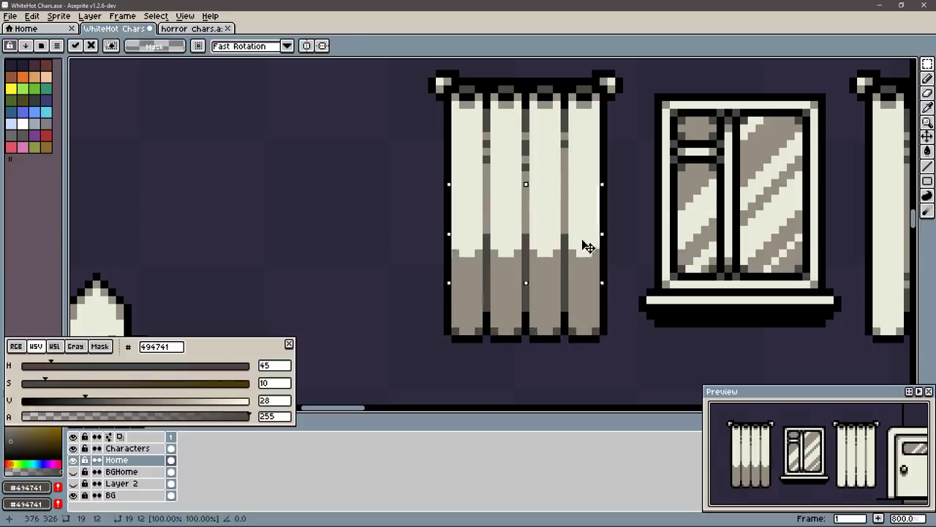
{"action": "left_click_drag", "start_coordinate": [588, 244], "coordinate": [589, 273]}
{"action": "key", "text": "ctrl+d"}
{"action": "key", "text": "b"}
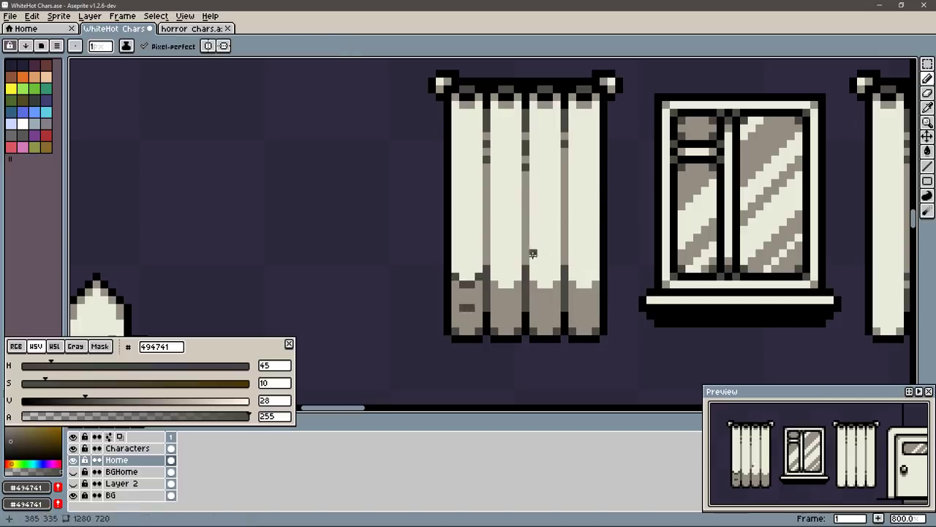
Step: Add dark grey stains along the bottoms of the second and third folds
{"action": "left_click_drag", "start_coordinate": [505, 283], "coordinate": [515, 279]}
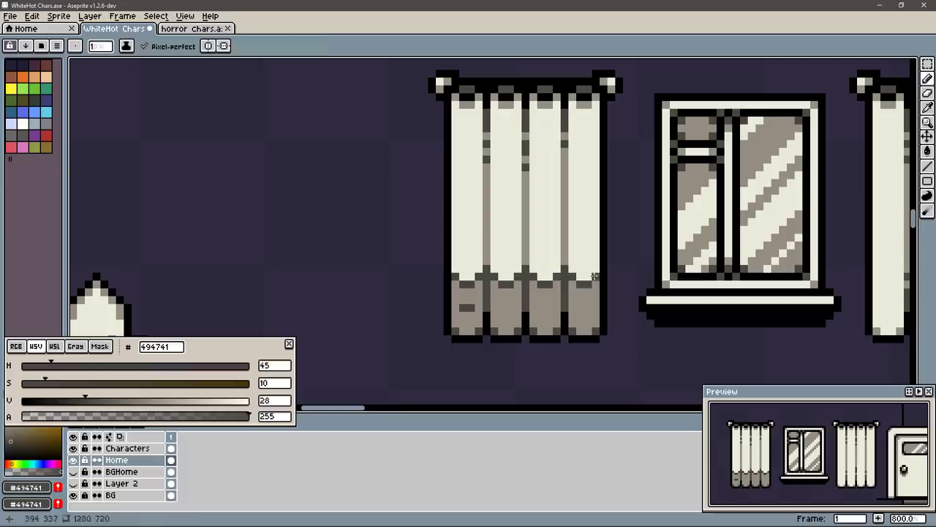
{"action": "left_click", "coordinate": [602, 278], "text": "alt"}
{"action": "key", "text": "i"}
{"action": "left_click", "coordinate": [470, 305], "text": "alt"}
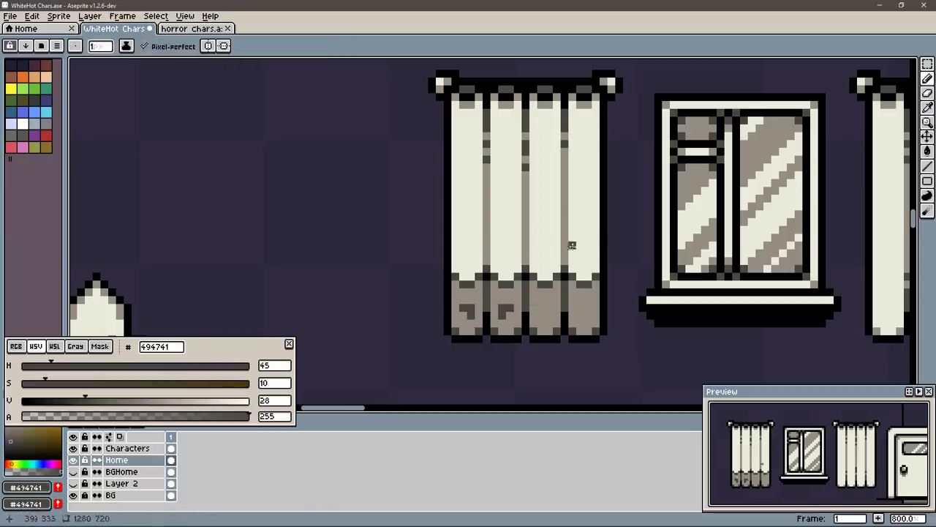
{"action": "left_click_drag", "start_coordinate": [540, 308], "coordinate": [585, 306]}
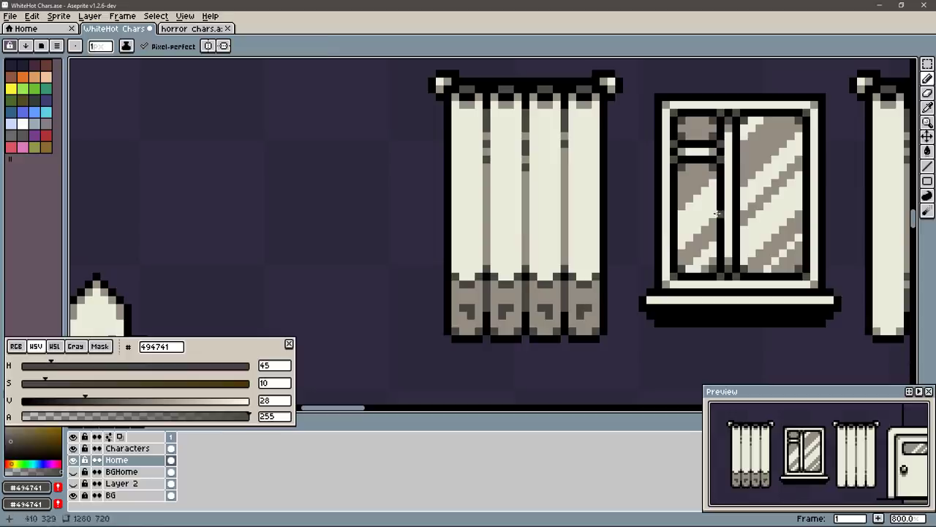
{"action": "left_click", "coordinate": [509, 294], "text": "alt"}
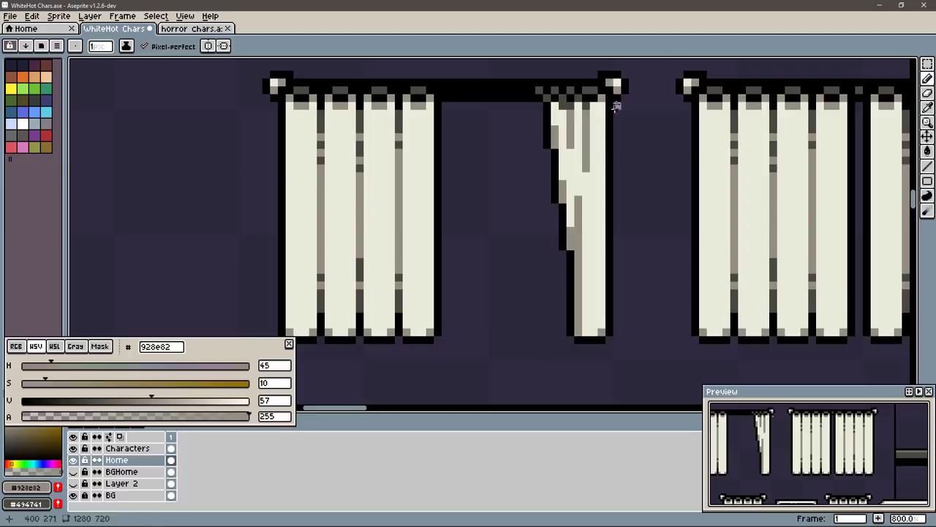
Step: Copy the lower curtain up and left, then cut the copy back to its rod
{"action": "scroll", "coordinate": [550, 277], "scroll_direction": "up", "scroll_amount": 2}
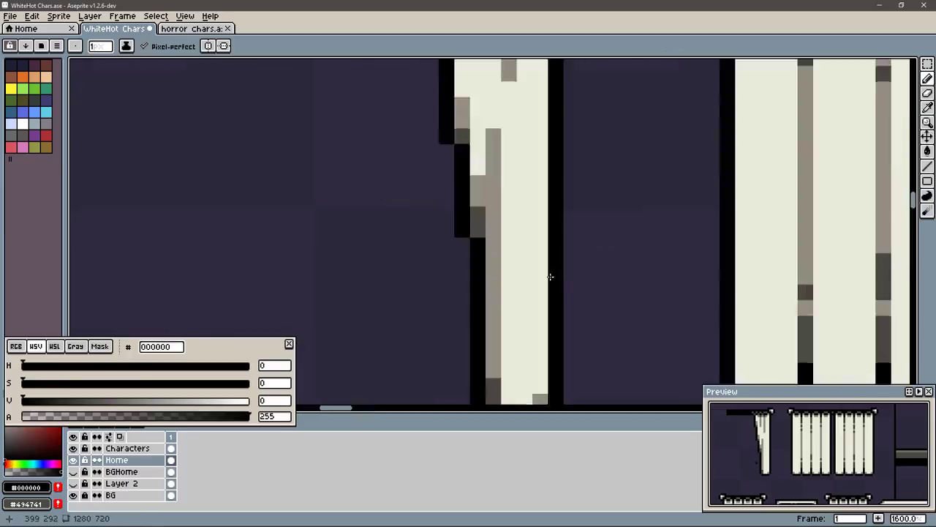
{"action": "scroll", "coordinate": [550, 276], "scroll_direction": "down", "scroll_amount": 2}
{"action": "key", "text": "m"}
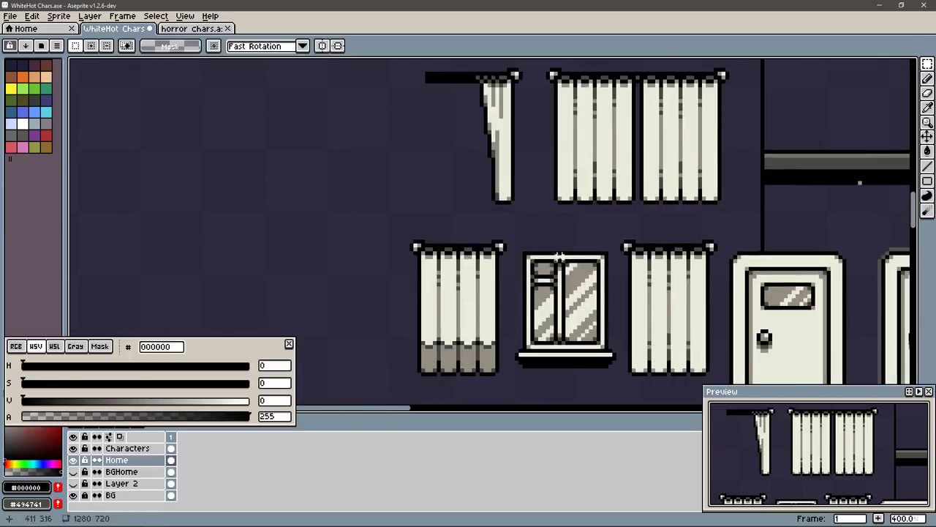
{"action": "left_click_drag", "start_coordinate": [620, 228], "coordinate": [724, 383]}
{"action": "left_click_drag", "start_coordinate": [683, 340], "coordinate": [394, 176]}
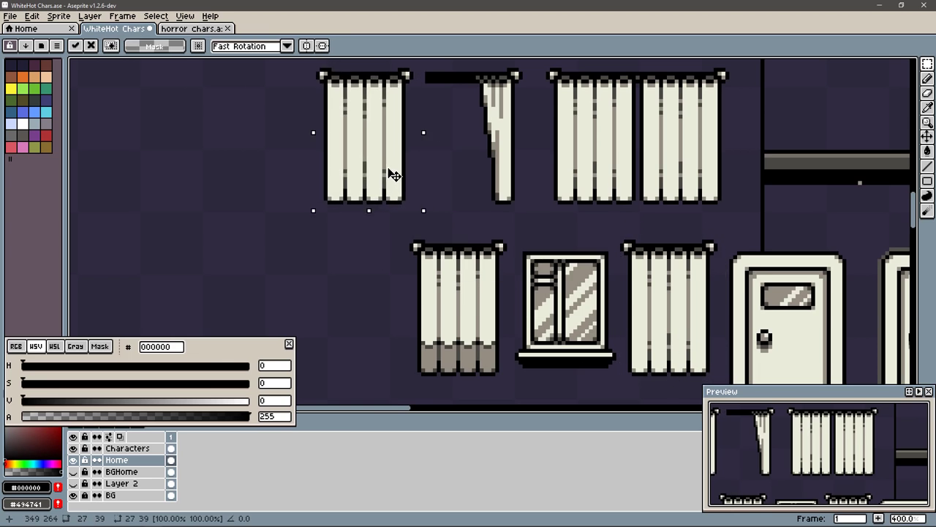
{"action": "scroll", "coordinate": [394, 175], "scroll_direction": "up", "scroll_amount": 2}
{"action": "scroll", "coordinate": [591, 194], "scroll_direction": "down", "scroll_amount": 2}
{"action": "left_click", "coordinate": [619, 292]}
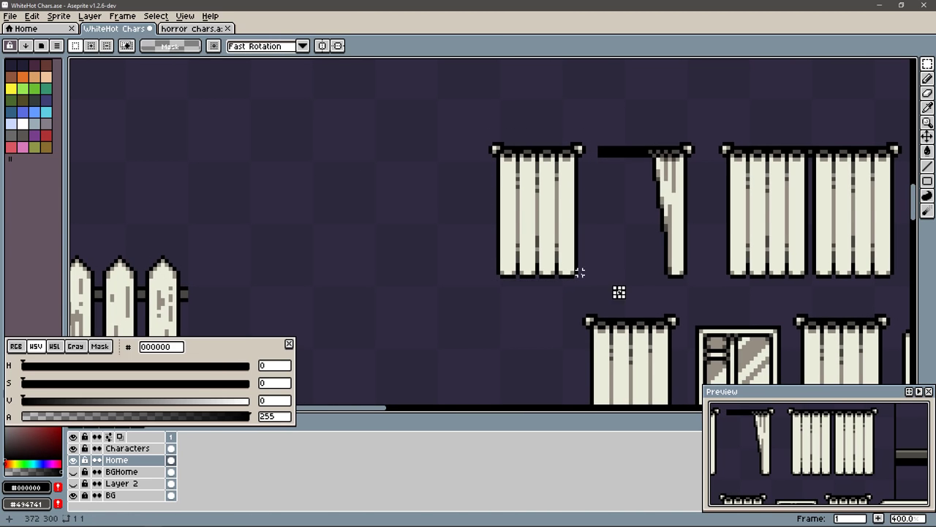
{"action": "key", "text": "ctrl+z"}
{"action": "key", "text": "ctrl+z"}
{"action": "key", "text": "ctrl+z"}
Step: Hang black-outlined cream drips from the bare rod and draw a mound's flat base below
{"action": "scroll", "coordinate": [522, 169], "scroll_direction": "up", "scroll_amount": 1}
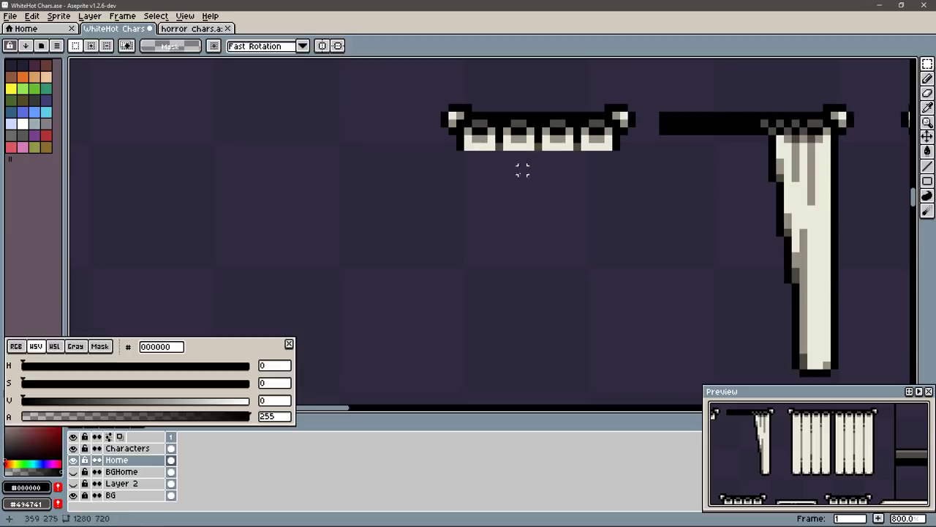
{"action": "key", "text": "b"}
{"action": "mouse_move", "coordinate": [482, 151]}
{"action": "left_mouse_down"}
{"action": "mouse_move", "coordinate": [493, 168]}
{"action": "mouse_move", "coordinate": [542, 150]}
{"action": "mouse_move", "coordinate": [611, 155]}
{"action": "left_mouse_up"}
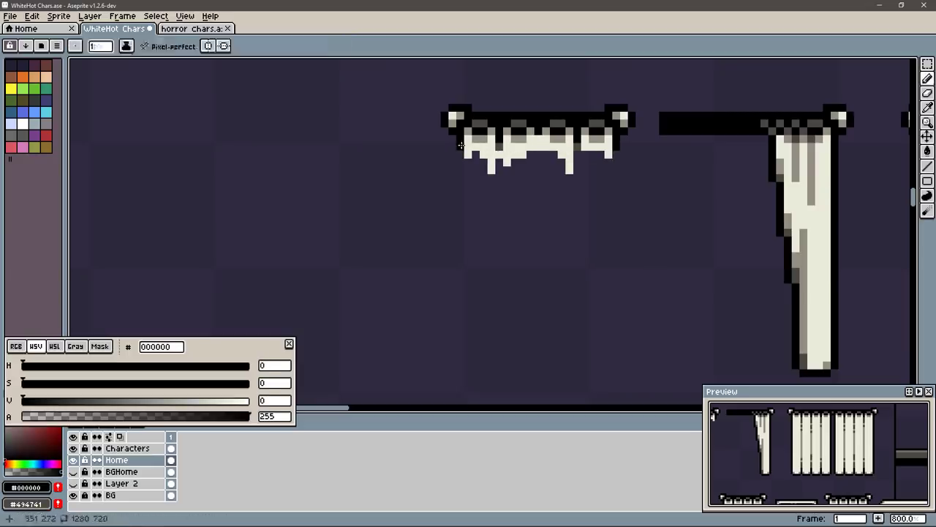
{"action": "left_click_drag", "start_coordinate": [461, 145], "coordinate": [482, 163]}
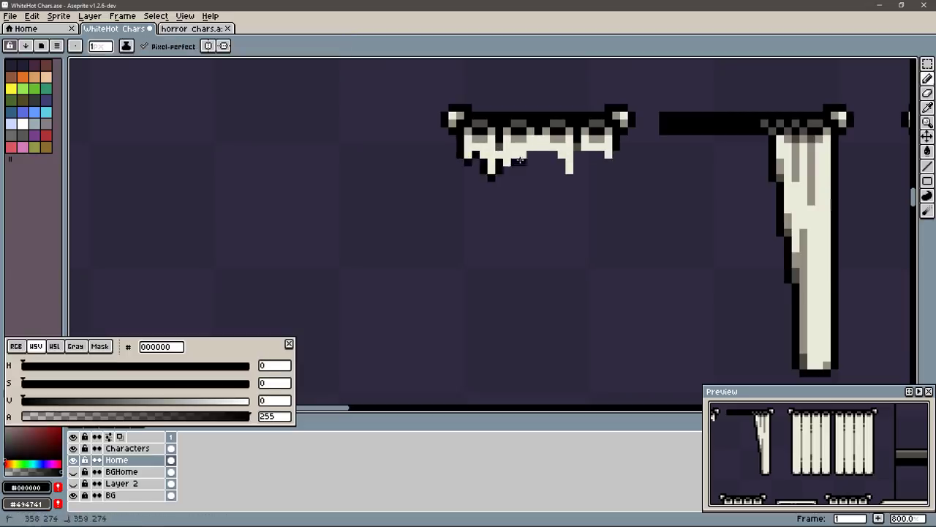
{"action": "left_click_drag", "start_coordinate": [577, 171], "coordinate": [601, 153]}
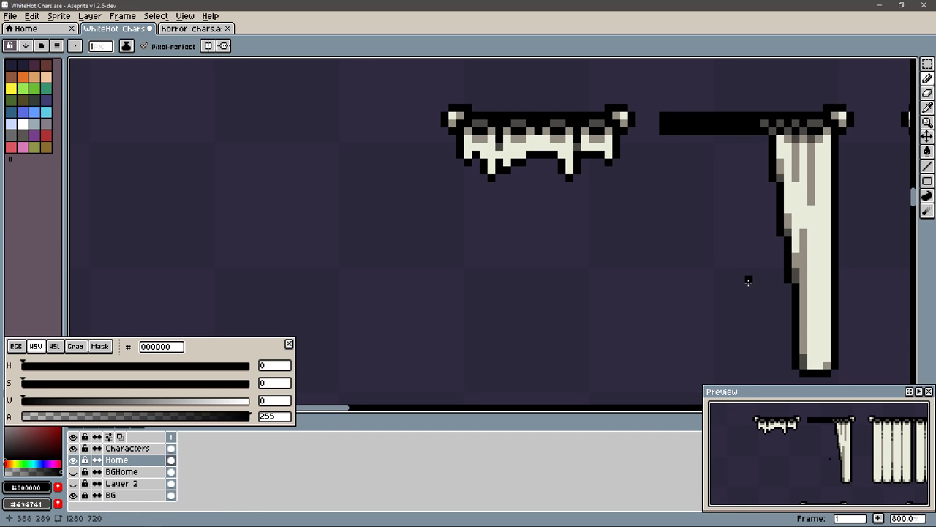
{"action": "left_click_drag", "start_coordinate": [748, 281], "coordinate": [776, 236]}
{"action": "mouse_move", "coordinate": [619, 333]}
{"action": "left_mouse_down"}
{"action": "mouse_move", "coordinate": [466, 331]}
{"action": "mouse_move", "coordinate": [638, 330]}
{"action": "left_mouse_up"}
Step: Fill the mound cream and shade its left side mid grey
{"action": "left_click", "coordinate": [600, 92], "text": "alt"}
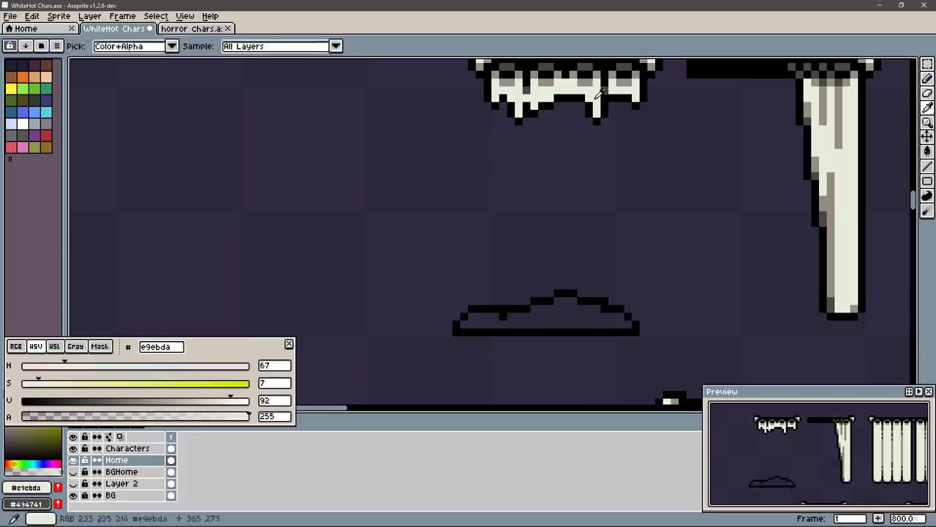
{"action": "left_click", "coordinate": [556, 314]}
{"action": "key", "text": "b"}
{"action": "left_click", "coordinate": [826, 198], "text": "alt"}
{"action": "left_click_drag", "start_coordinate": [494, 319], "coordinate": [518, 319]}
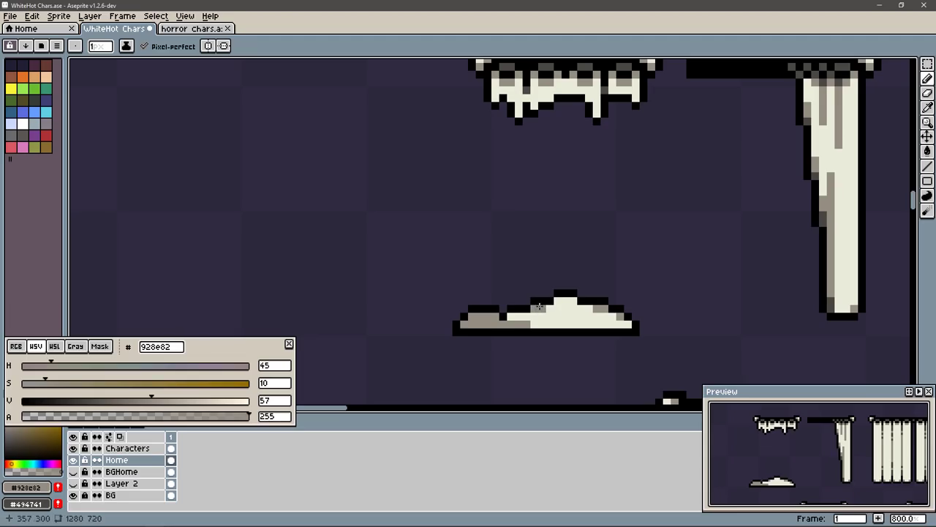
Step: Sample dark grey, black, cream and mid grey from the mound, undoing a stray stroke
{"action": "left_click", "coordinate": [469, 305], "text": "alt"}
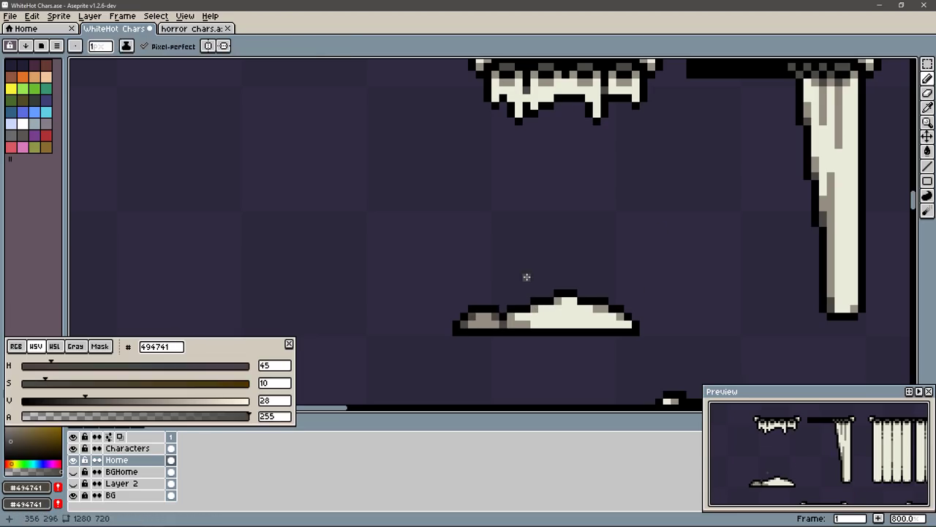
{"action": "left_click", "coordinate": [516, 322], "text": "alt"}
{"action": "left_click", "coordinate": [639, 326], "text": "alt"}
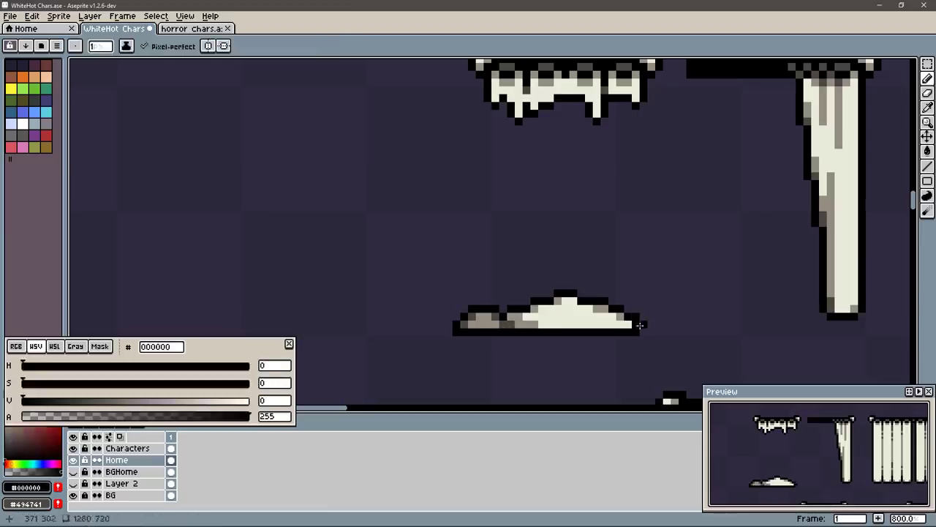
{"action": "left_click", "coordinate": [645, 327], "text": "alt"}
{"action": "left_click", "coordinate": [527, 310], "text": "alt"}
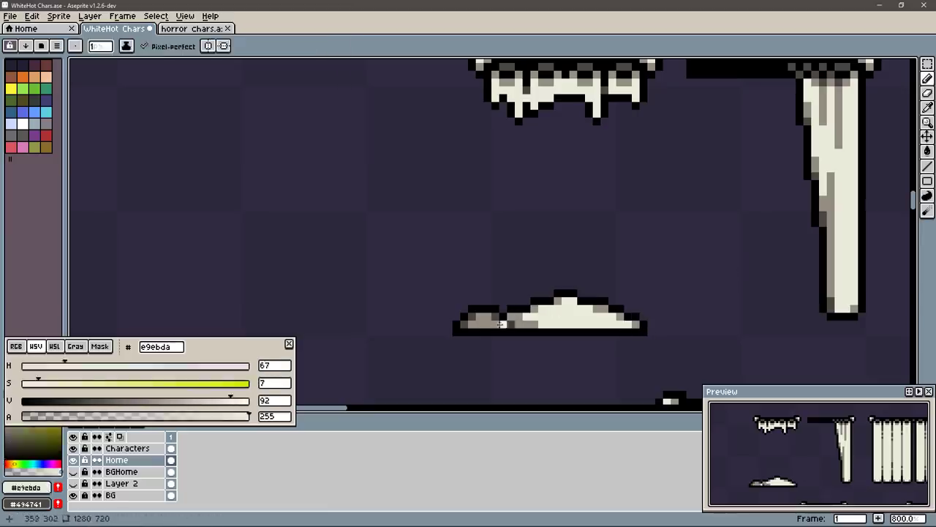
{"action": "key", "text": "ctrl+z"}
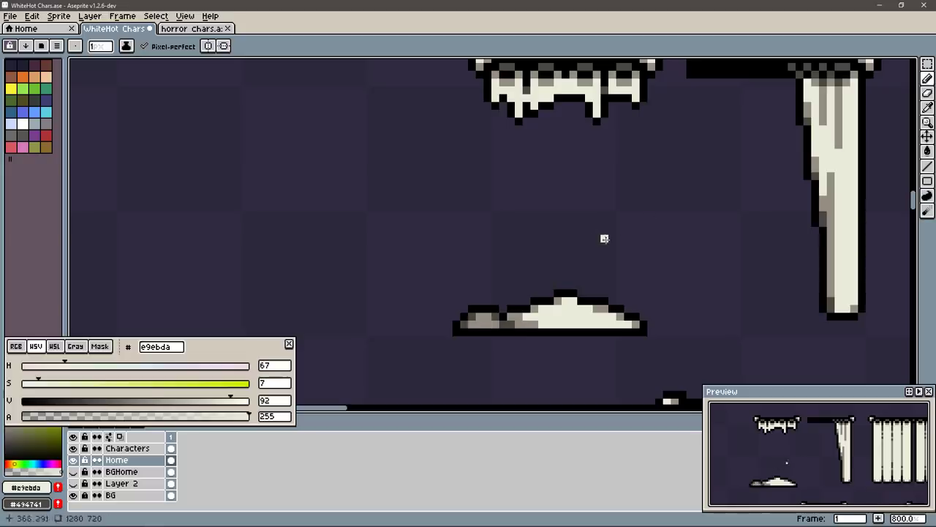
{"action": "left_click", "coordinate": [500, 316], "text": "alt"}
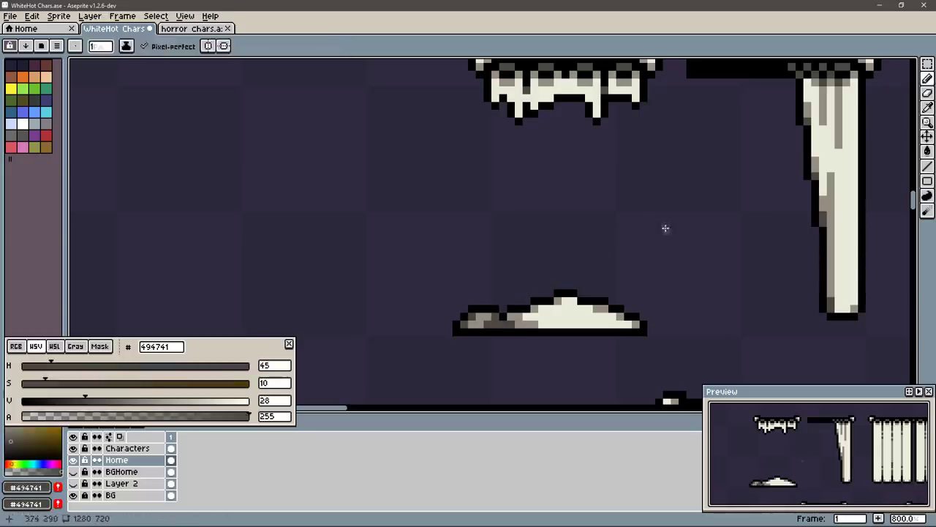
{"action": "left_click", "coordinate": [564, 324], "text": "alt"}
Step: Paint grey folds across the mound's top, switching between grey and cream shades
{"action": "left_click_drag", "start_coordinate": [564, 323], "coordinate": [607, 315]}
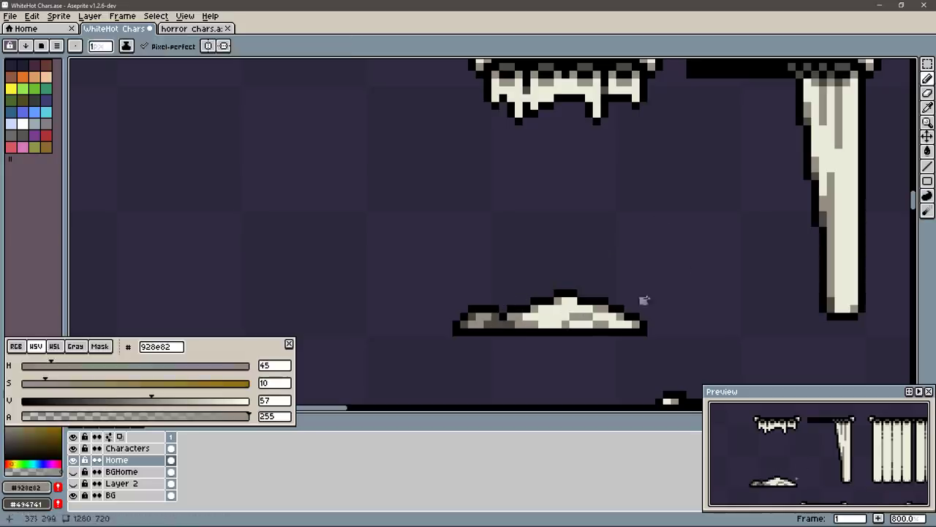
{"action": "left_click", "coordinate": [566, 310], "text": "alt"}
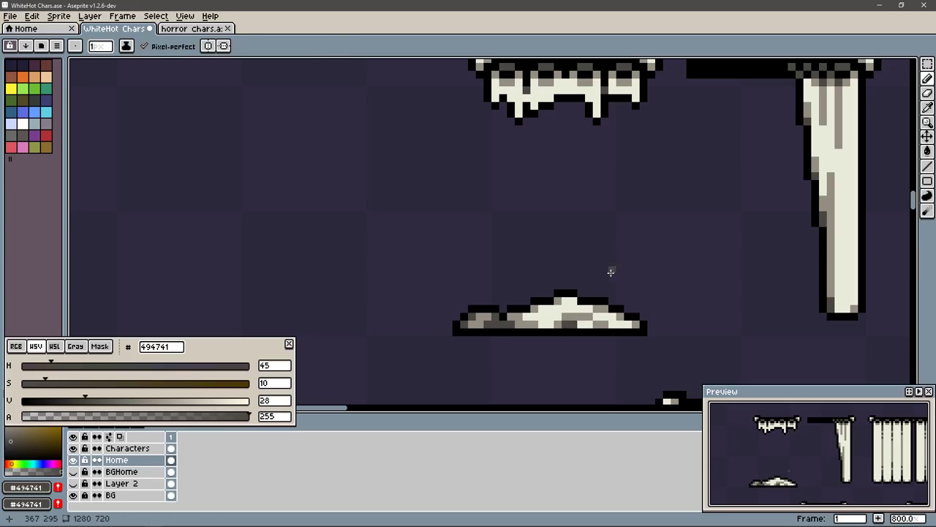
{"action": "left_click", "coordinate": [574, 321], "text": "alt"}
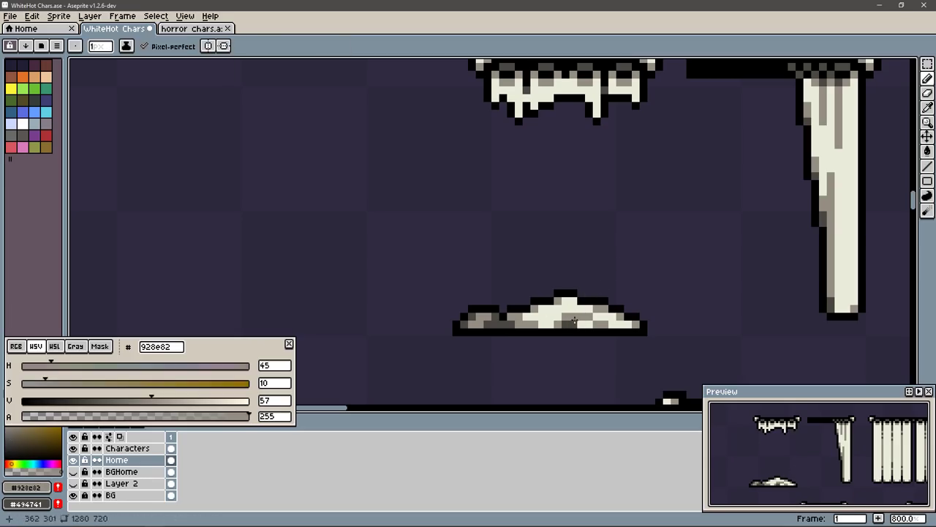
{"action": "left_click", "coordinate": [576, 326], "text": "alt"}
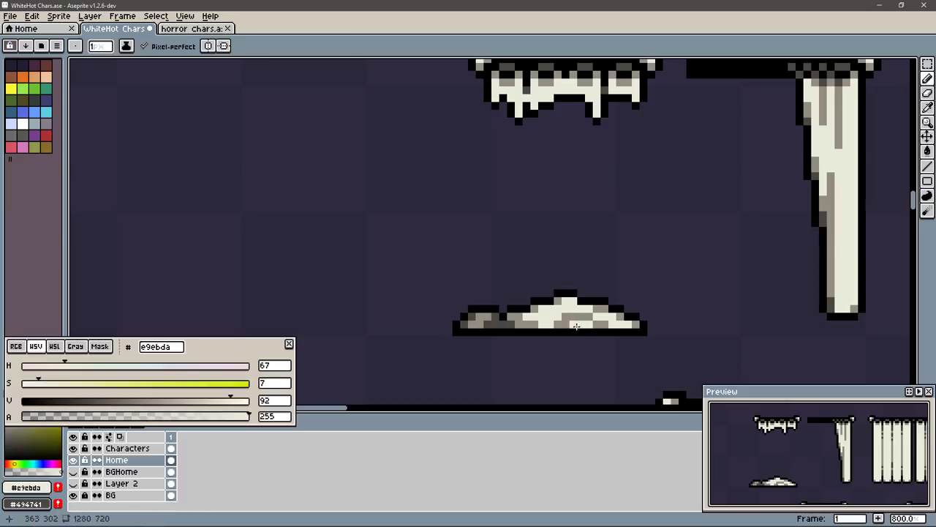
{"action": "left_click", "coordinate": [613, 318], "text": "alt"}
{"action": "scroll", "coordinate": [643, 261], "scroll_direction": "down", "scroll_amount": 3}
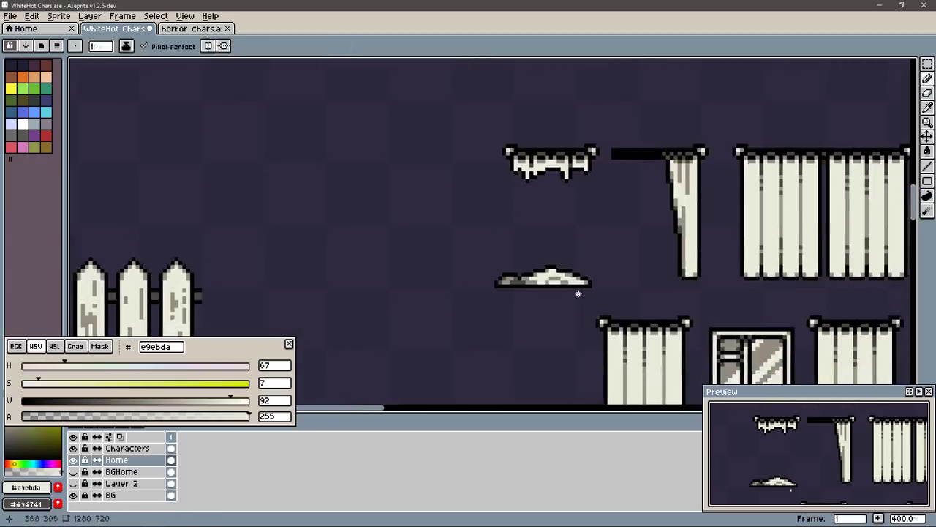
{"action": "scroll", "coordinate": [579, 292], "scroll_direction": "down", "scroll_amount": 2}
{"action": "scroll", "coordinate": [697, 261], "scroll_direction": "up", "scroll_amount": 1}
{"action": "scroll", "coordinate": [468, 263], "scroll_direction": "up", "scroll_amount": 4}
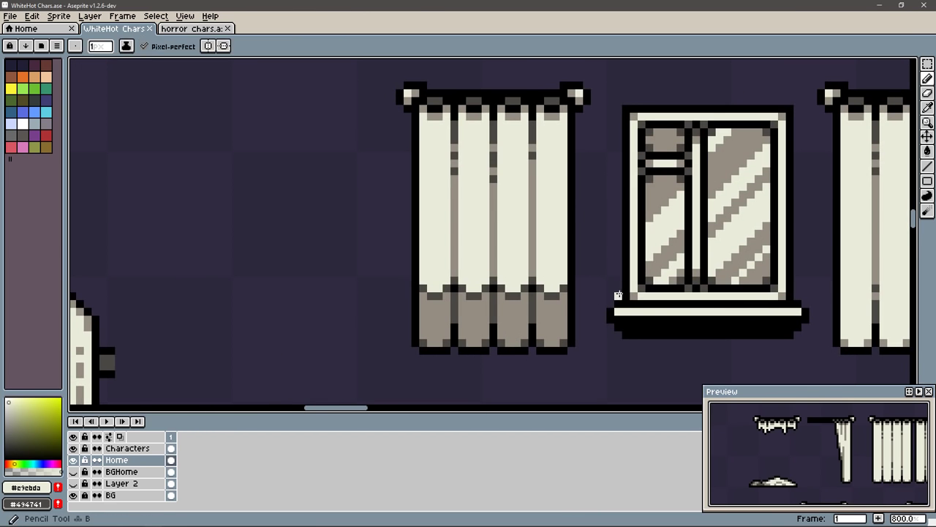
Step: Shift the curtain's left part leftward to stretch it into a long pleated drape
{"action": "scroll", "coordinate": [580, 139], "scroll_direction": "down", "scroll_amount": 3}
{"action": "key", "text": "m"}
{"action": "left_click_drag", "start_coordinate": [580, 138], "coordinate": [673, 313]}
{"action": "left_click_drag", "start_coordinate": [654, 267], "coordinate": [557, 261]}
{"action": "key", "text": "Return"}
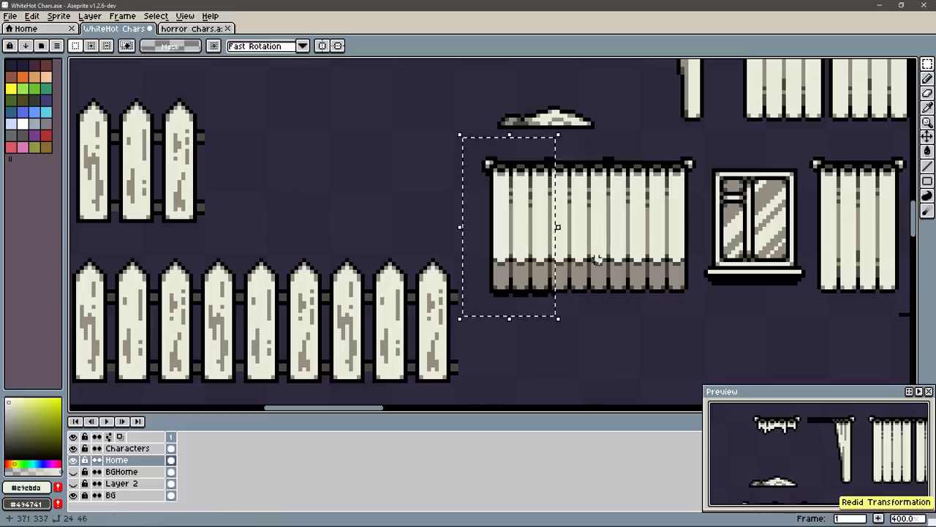
{"action": "key", "text": "ctrl+d"}
{"action": "key", "text": "b"}
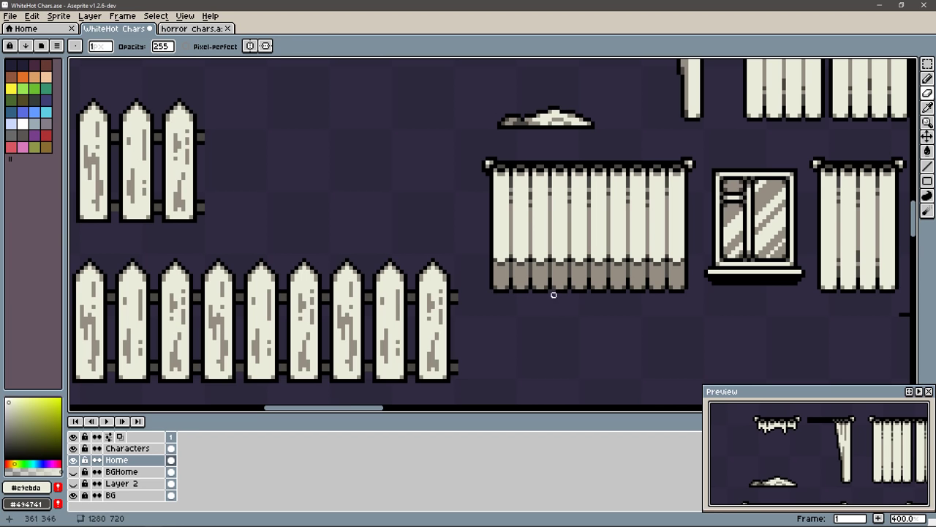
{"action": "left_click", "coordinate": [557, 290], "text": "alt"}
Step: Draw an outer frame rectangle beside the window and an inner rectangle inside it
{"action": "scroll", "coordinate": [774, 271], "scroll_direction": "right", "scroll_amount": 10}
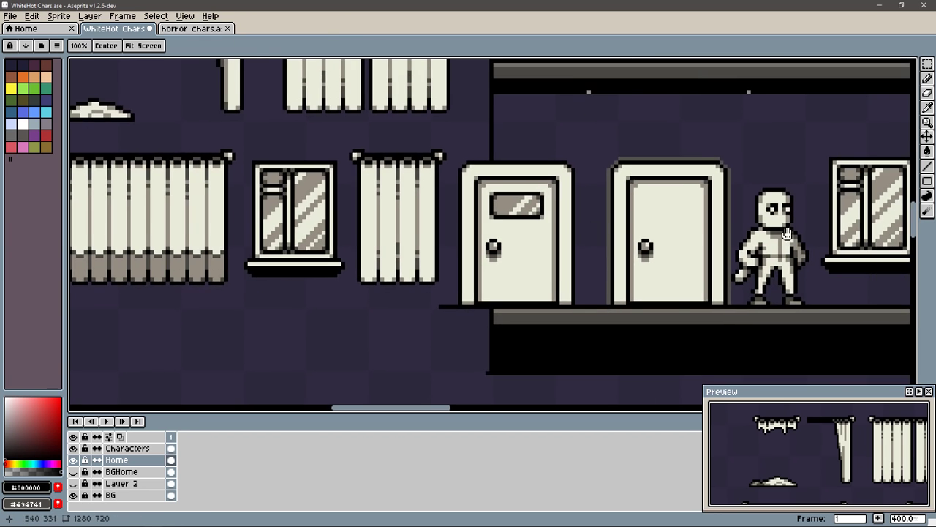
{"action": "scroll", "coordinate": [746, 253], "scroll_direction": "right", "scroll_amount": 4}
{"action": "scroll", "coordinate": [713, 233], "scroll_direction": "right", "scroll_amount": 3}
{"action": "left_click", "coordinate": [927, 181]}
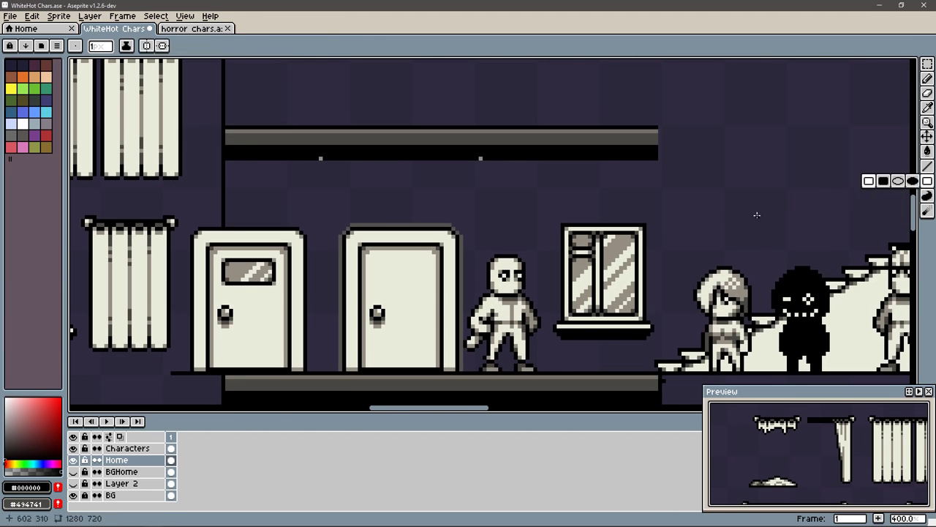
{"action": "left_click_drag", "start_coordinate": [670, 253], "coordinate": [756, 169]}
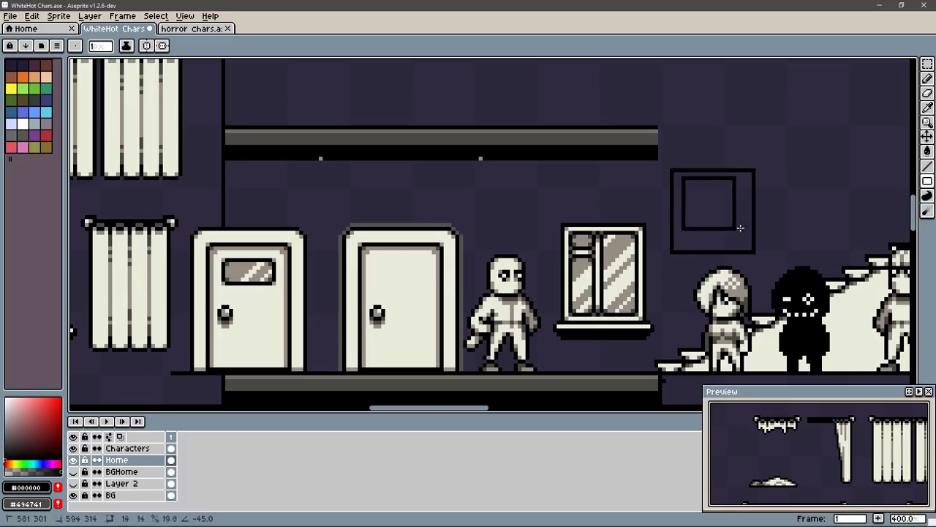
{"action": "scroll", "coordinate": [685, 186], "scroll_direction": "up", "scroll_amount": 2}
{"action": "left_click_drag", "start_coordinate": [674, 169], "coordinate": [796, 290]}
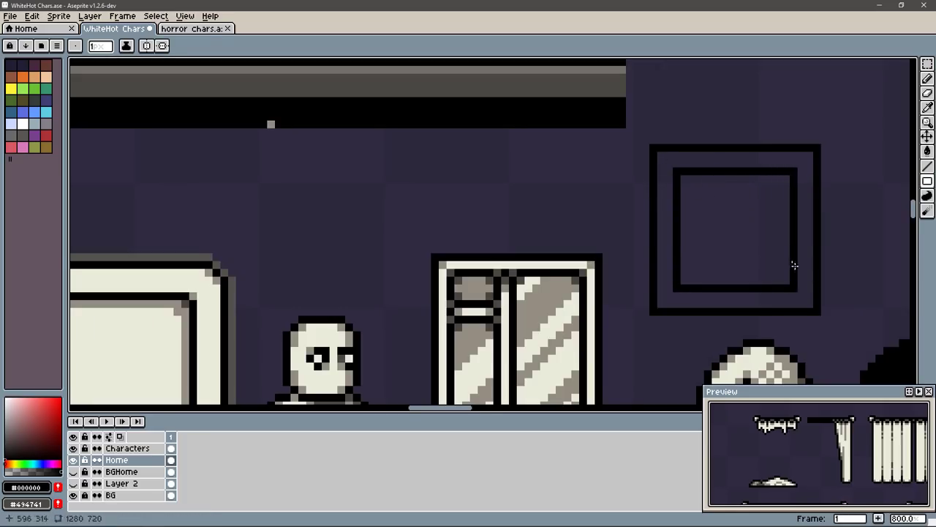
Step: Join the frame's corners with single pencil pixels to form mitred corners
{"action": "key", "text": "b"}
{"action": "left_click", "coordinate": [669, 166]}
{"action": "left_click", "coordinate": [796, 164]}
{"action": "left_click", "coordinate": [800, 291]}
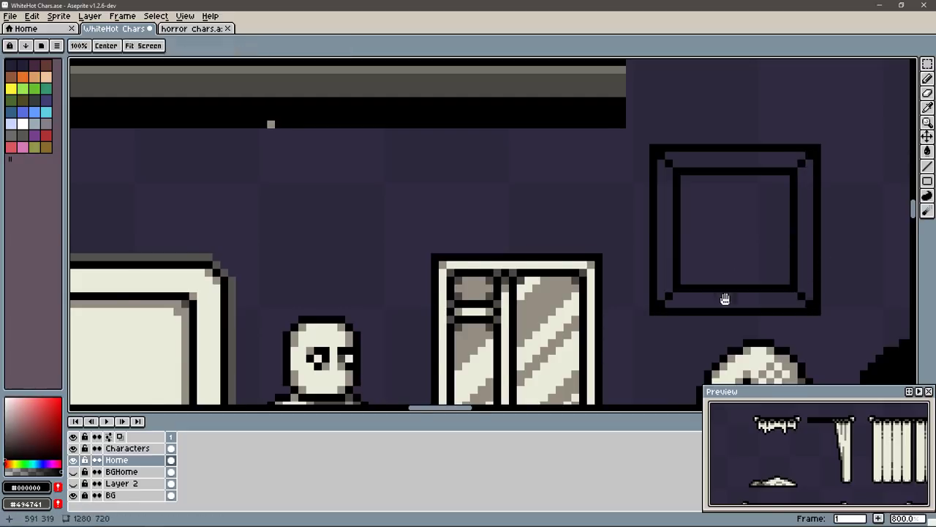
{"action": "left_click_drag", "start_coordinate": [723, 299], "coordinate": [566, 241]}
Step: Draw the narrow control panel's two side lines and an inner vertical line
{"action": "mouse_move", "coordinate": [663, 89]}
{"action": "left_mouse_down"}
{"action": "mouse_move", "coordinate": [723, 91]}
{"action": "mouse_move", "coordinate": [734, 234]}
{"action": "mouse_move", "coordinate": [706, 250]}
{"action": "mouse_move", "coordinate": [665, 252]}
{"action": "left_mouse_up"}
{"action": "left_click_drag", "start_coordinate": [737, 221], "coordinate": [737, 157]}
{"action": "key", "text": "b"}
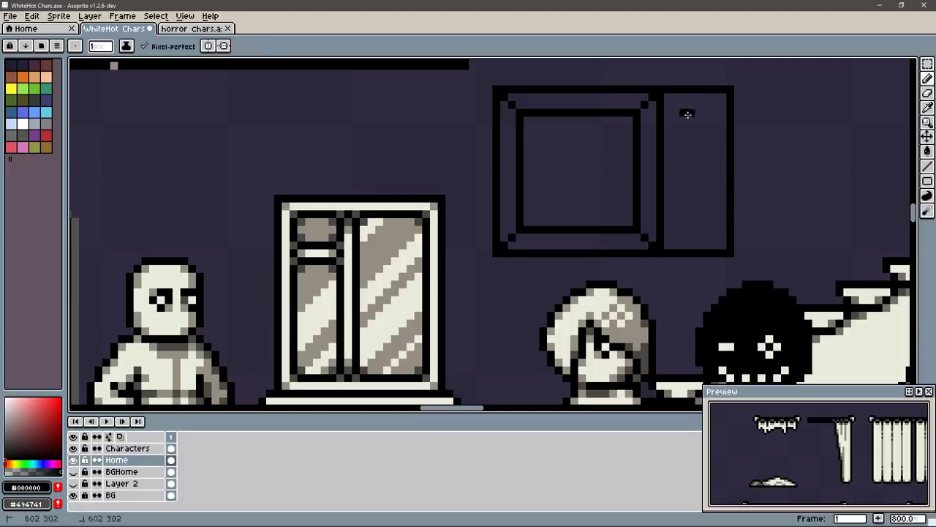
{"action": "mouse_move", "coordinate": [688, 113]}
{"action": "left_mouse_down"}
{"action": "mouse_move", "coordinate": [717, 112]}
{"action": "mouse_move", "coordinate": [683, 228]}
{"action": "left_mouse_up"}
{"action": "left_click_drag", "start_coordinate": [715, 228], "coordinate": [714, 162]}
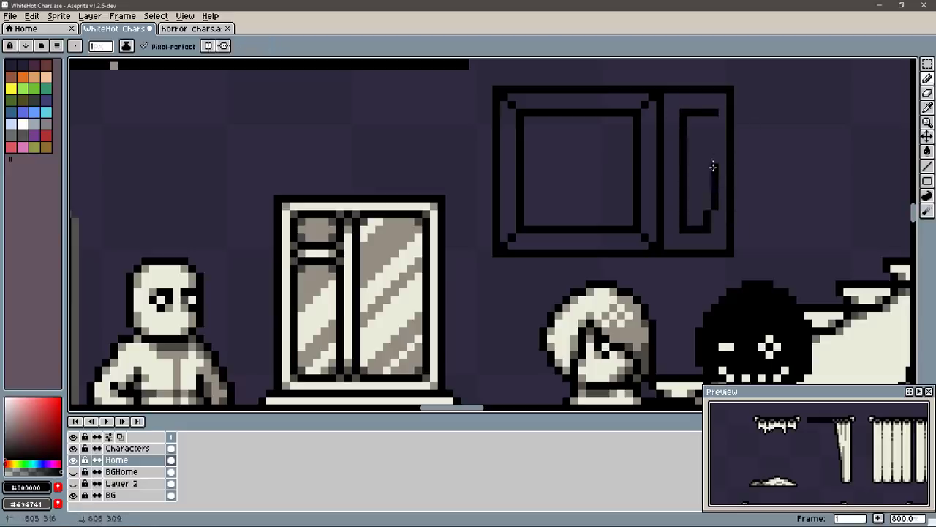
{"action": "left_click_drag", "start_coordinate": [701, 221], "coordinate": [700, 115]}
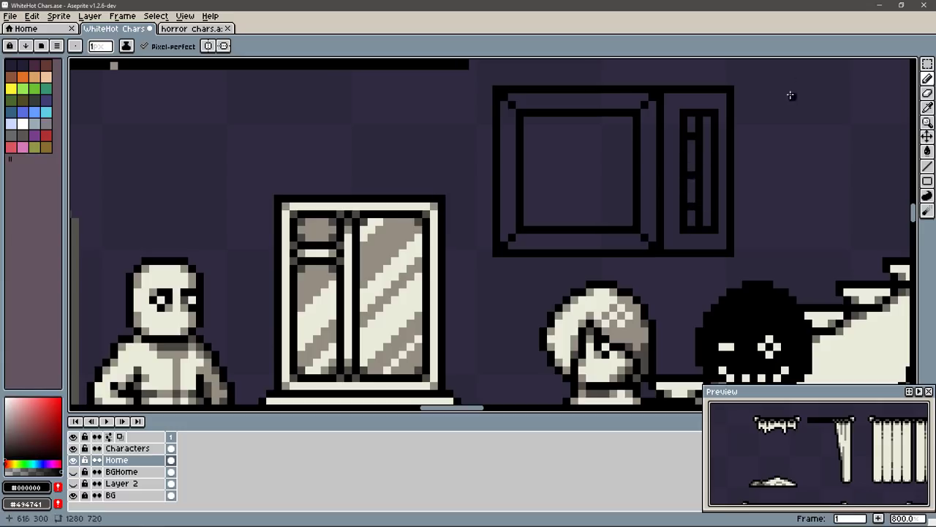
Step: Marquee-move the microwave's top edge down and its left side to the right
{"action": "key", "text": "m"}
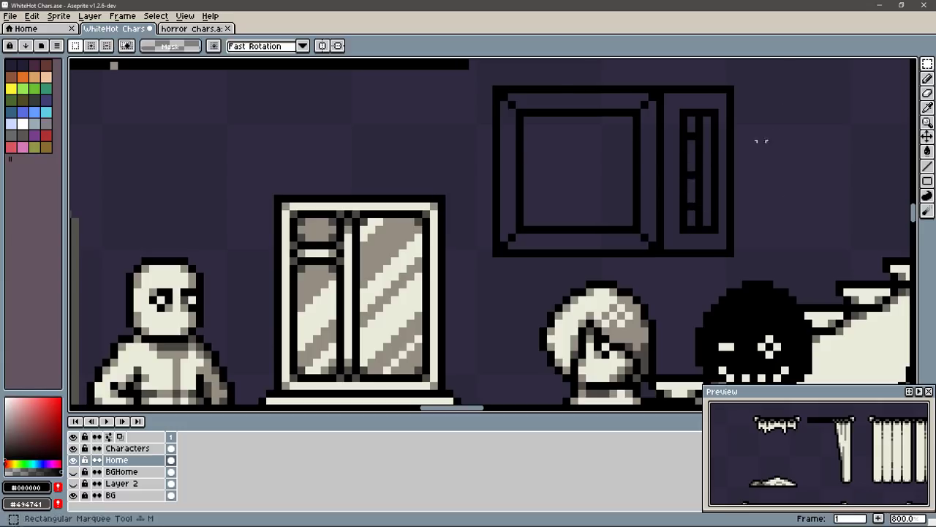
{"action": "mouse_move", "coordinate": [476, 68]}
{"action": "left_mouse_down"}
{"action": "mouse_move", "coordinate": [782, 142]}
{"action": "mouse_move", "coordinate": [738, 143]}
{"action": "left_mouse_up"}
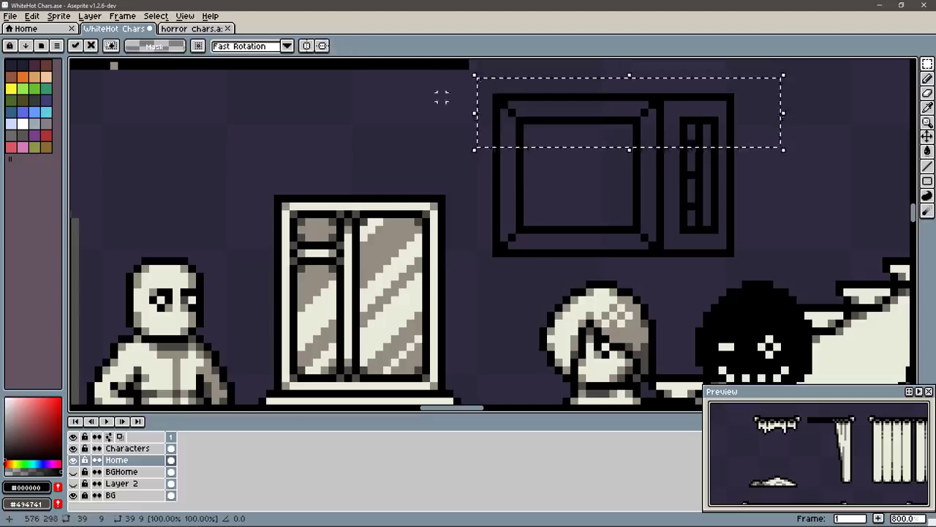
{"action": "left_click_drag", "start_coordinate": [443, 83], "coordinate": [578, 257]}
{"action": "key", "text": "ctrl+d"}
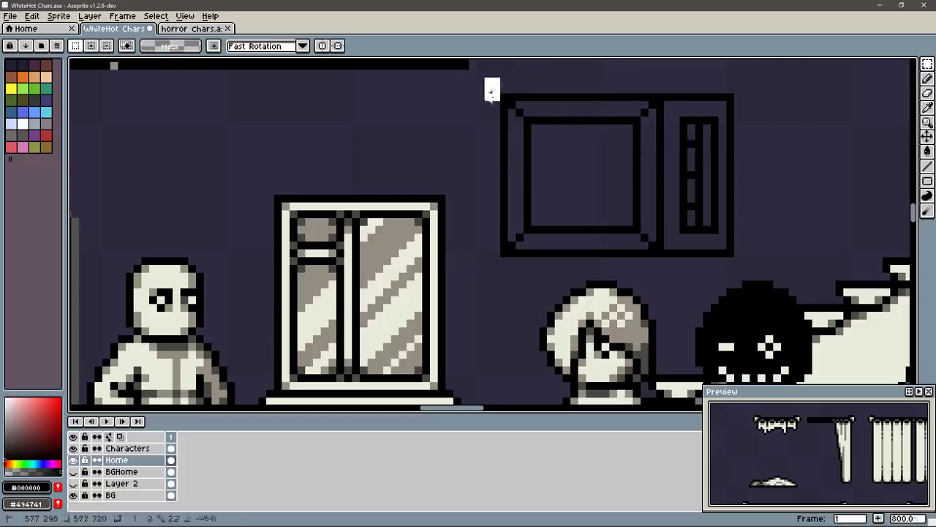
{"action": "left_click_drag", "start_coordinate": [493, 78], "coordinate": [607, 252]}
{"action": "left_click_drag", "start_coordinate": [599, 246], "coordinate": [607, 246]}
{"action": "key", "text": "ctrl+d"}
Step: Flood-fill the microwave window and frame ring with light cream
{"action": "key", "text": "i"}
{"action": "left_click", "coordinate": [408, 296]}
{"action": "key", "text": "g"}
{"action": "left_click", "coordinate": [586, 176]}
{"action": "left_click", "coordinate": [650, 176]}
{"action": "left_click", "coordinate": [585, 242]}
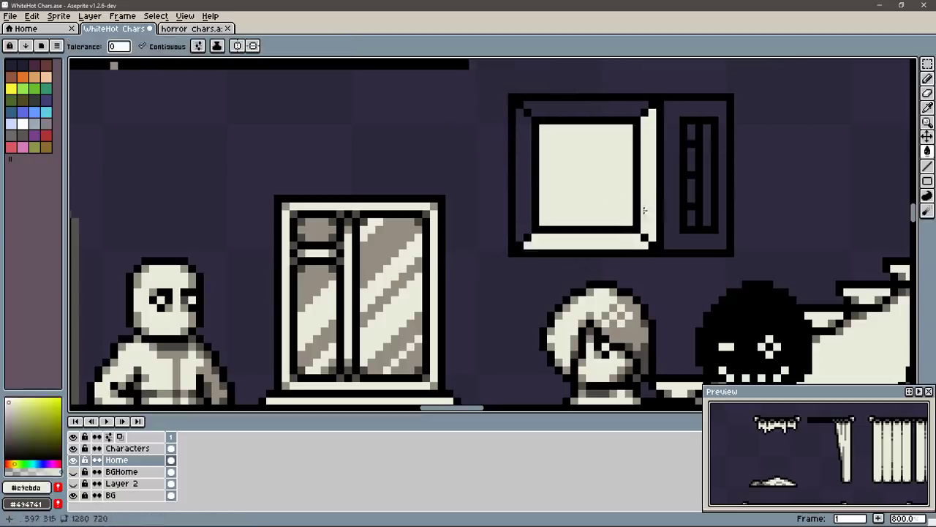
{"action": "left_click", "coordinate": [524, 176]}
{"action": "left_click", "coordinate": [585, 109]}
Step: Fill the control panel areas mid grey, undoing an accidental outline fill
{"action": "left_click", "coordinate": [411, 316], "text": "alt"}
{"action": "left_click", "coordinate": [691, 159]}
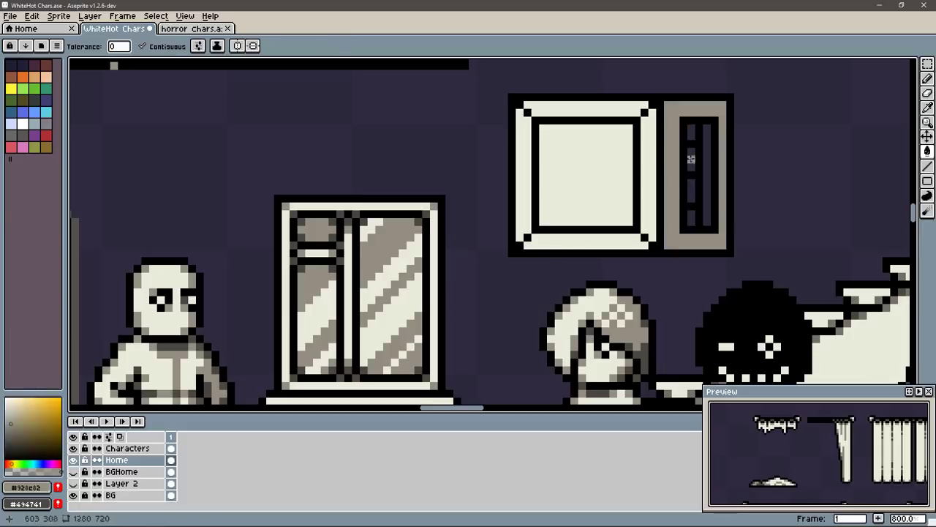
{"action": "left_click", "coordinate": [692, 221]}
{"action": "left_click", "coordinate": [705, 176]}
{"action": "key", "text": "g"}
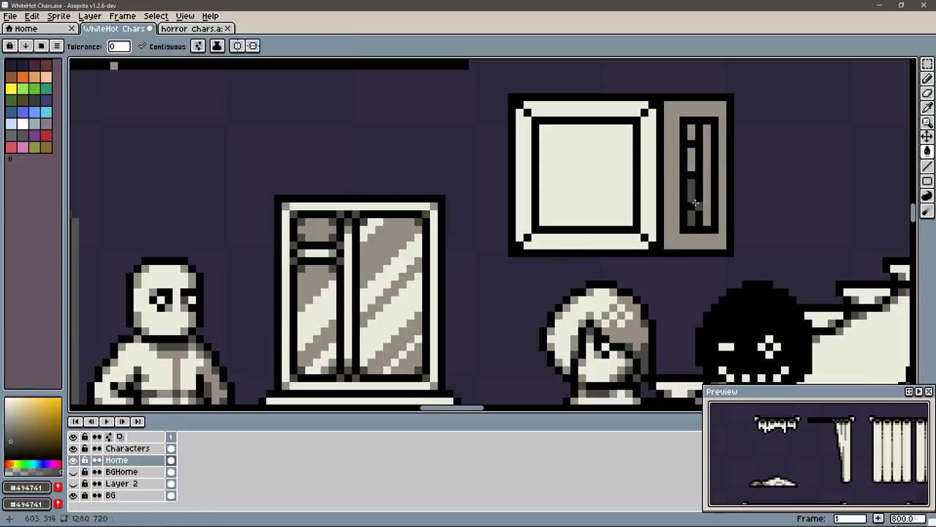
{"action": "left_click", "coordinate": [528, 244]}
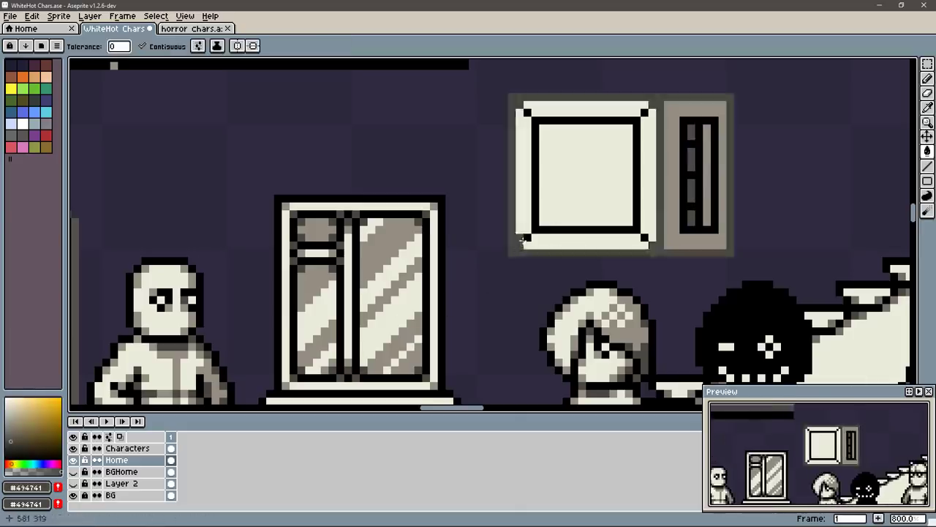
{"action": "key", "text": "b"}
{"action": "key", "text": "ctrl+z"}
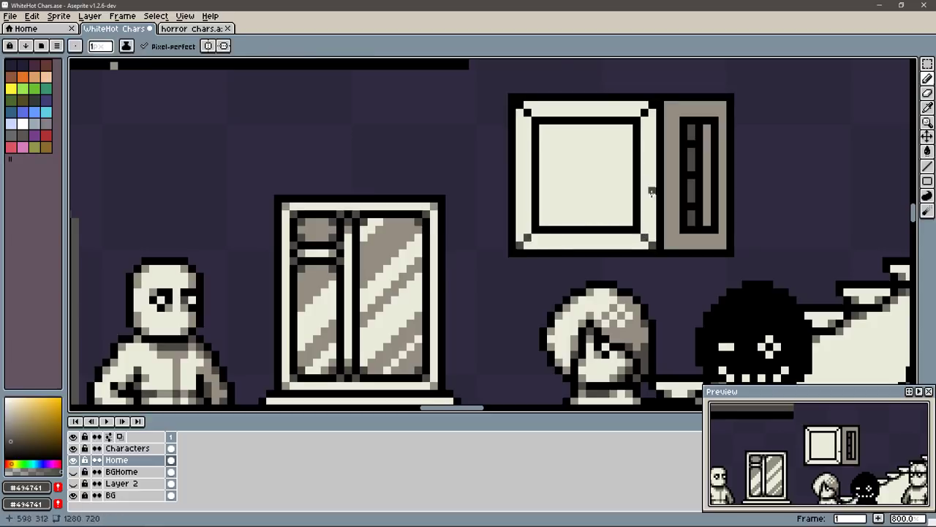
{"action": "key", "text": "g"}
{"action": "key", "text": "ctrl+z"}
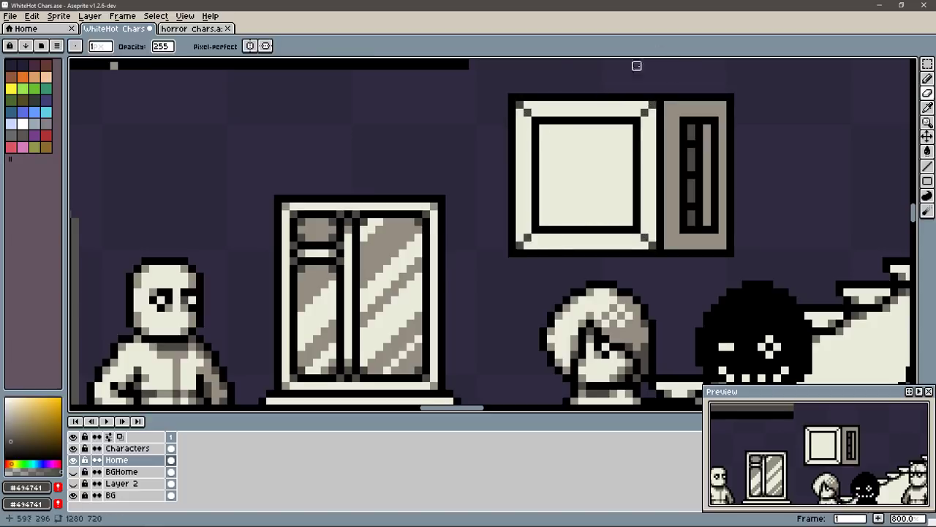
{"action": "key", "text": "b"}
Step: Remove a too-wide dark strip and paint over a stray dark pixel in cream
{"action": "mouse_move", "coordinate": [543, 159]}
{"action": "left_mouse_down"}
{"action": "mouse_move", "coordinate": [544, 224]}
{"action": "mouse_move", "coordinate": [555, 123]}
{"action": "mouse_move", "coordinate": [559, 223]}
{"action": "mouse_move", "coordinate": [550, 143]}
{"action": "left_mouse_up"}
{"action": "key", "text": "ctrl+z"}
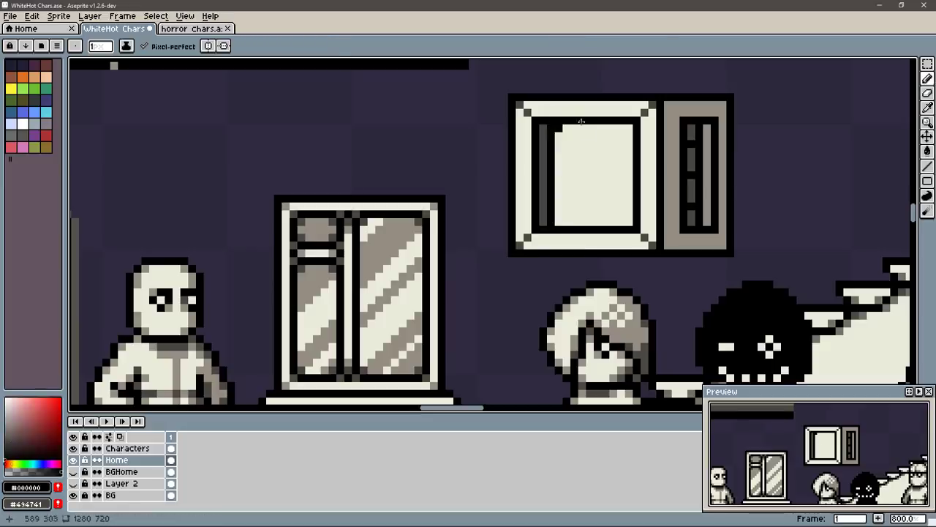
{"action": "left_click", "coordinate": [585, 146], "text": "alt"}
{"action": "left_click", "coordinate": [558, 128]}
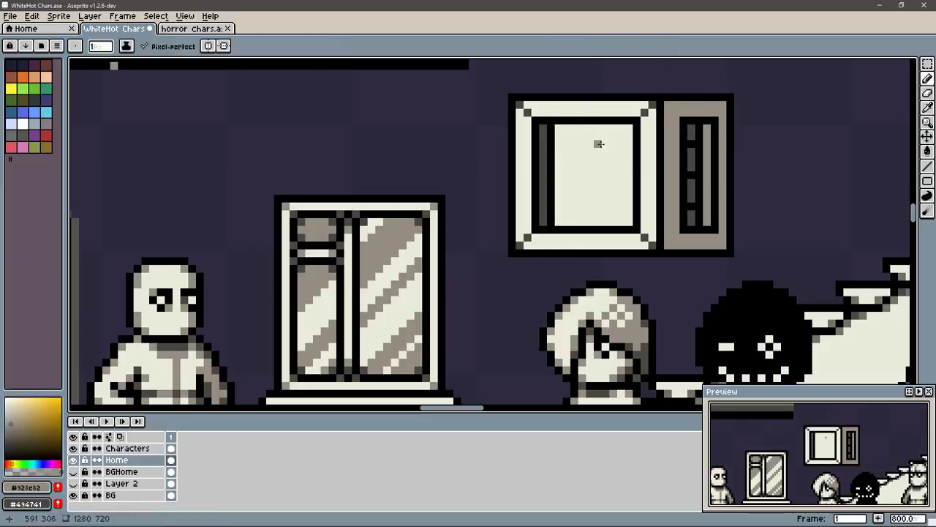
Step: Draw three black stripes across the window with grey shading above and below
{"action": "left_click", "coordinate": [687, 146], "text": "alt"}
{"action": "left_click_drag", "start_coordinate": [633, 145], "coordinate": [554, 145]}
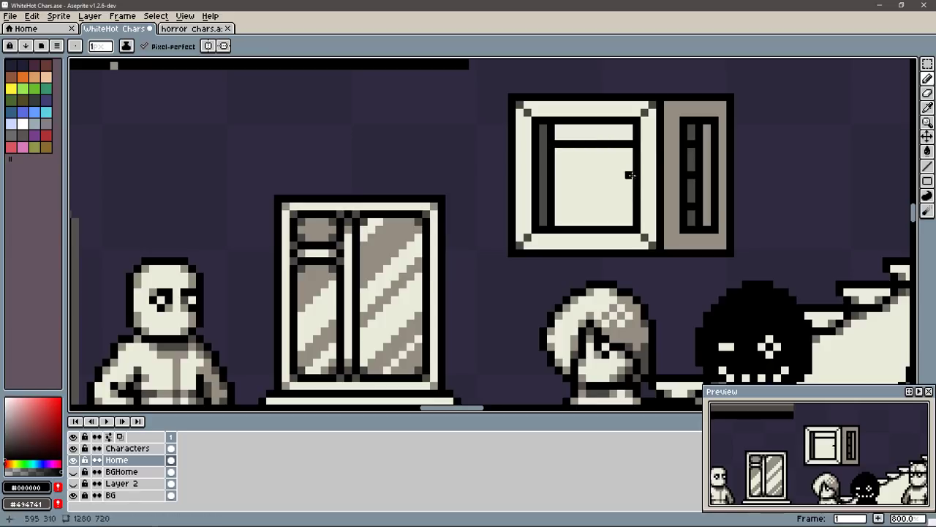
{"action": "left_click_drag", "start_coordinate": [634, 175], "coordinate": [556, 175]}
{"action": "left_click_drag", "start_coordinate": [637, 212], "coordinate": [552, 210]}
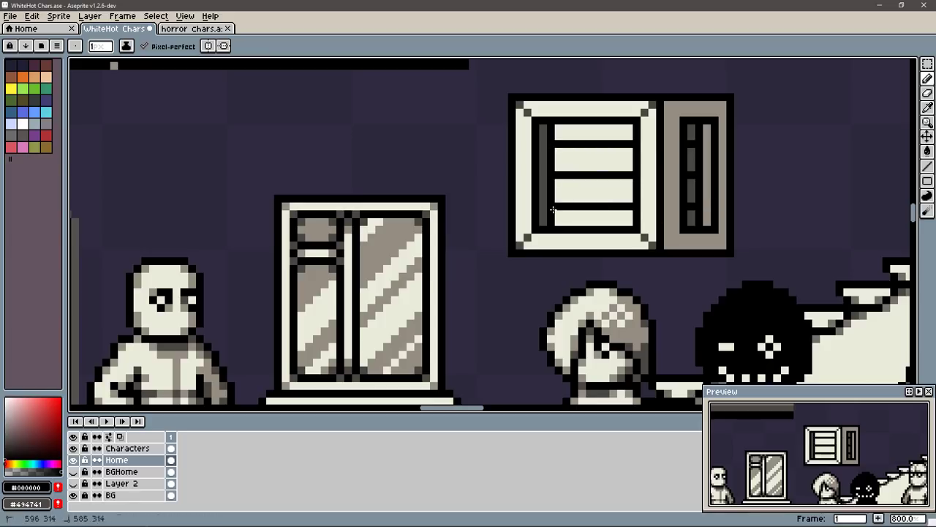
{"action": "left_click", "coordinate": [688, 147], "text": "alt"}
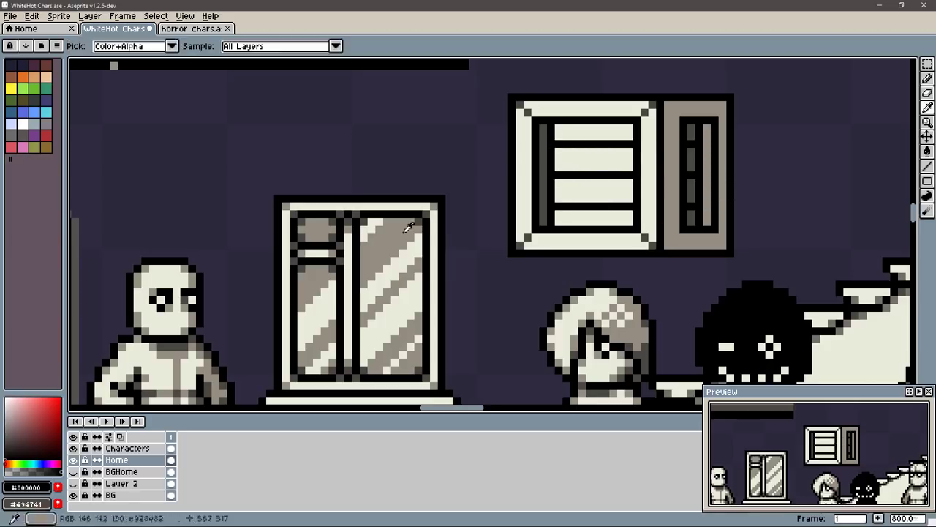
{"action": "left_click_drag", "start_coordinate": [556, 128], "coordinate": [633, 128]}
{"action": "left_click_drag", "start_coordinate": [555, 220], "coordinate": [633, 219]}
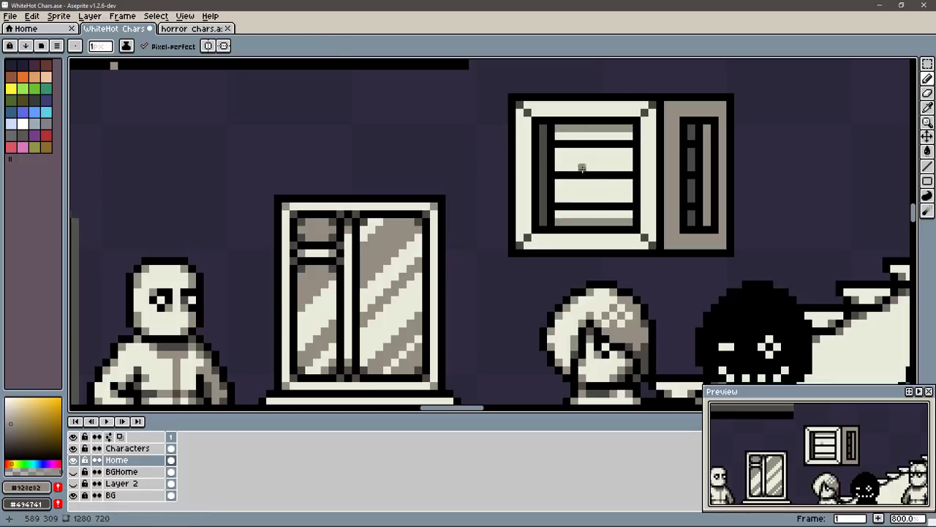
Step: Save the file, then try two extra grey window stripes and undo them
{"action": "left_click", "coordinate": [545, 176], "text": "alt"}
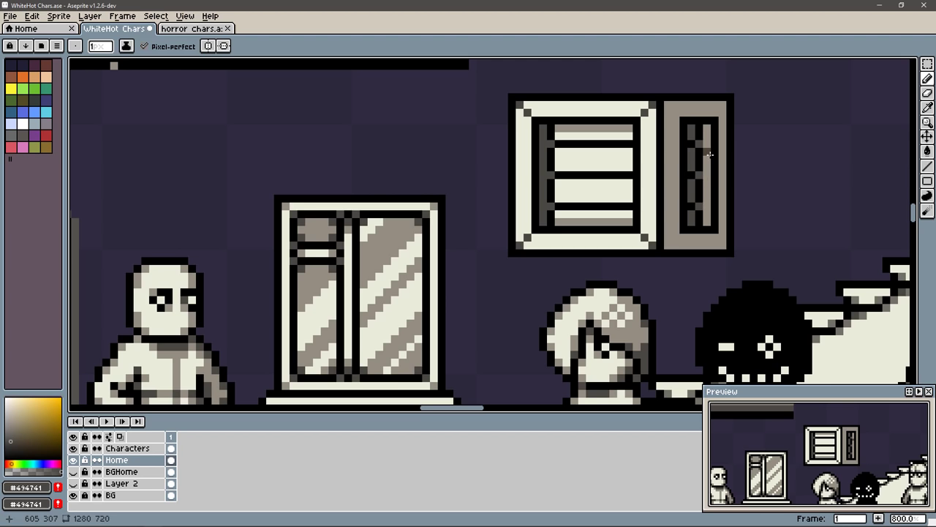
{"action": "key", "text": "ctrl+s"}
{"action": "left_click", "coordinate": [572, 216], "text": "alt"}
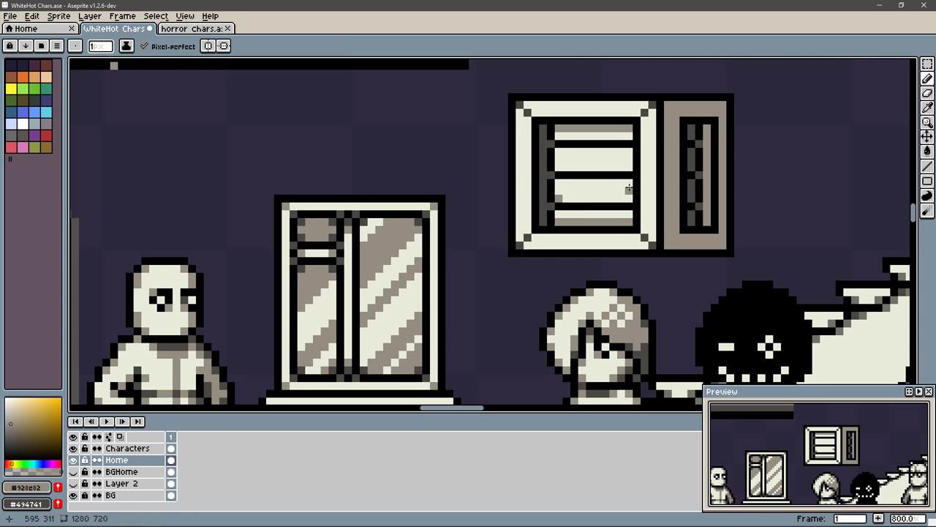
{"action": "left_click_drag", "start_coordinate": [562, 193], "coordinate": [633, 193]}
{"action": "left_click_drag", "start_coordinate": [558, 166], "coordinate": [634, 166]}
{"action": "key", "text": "v"}
{"action": "key", "text": "ctrl+z"}
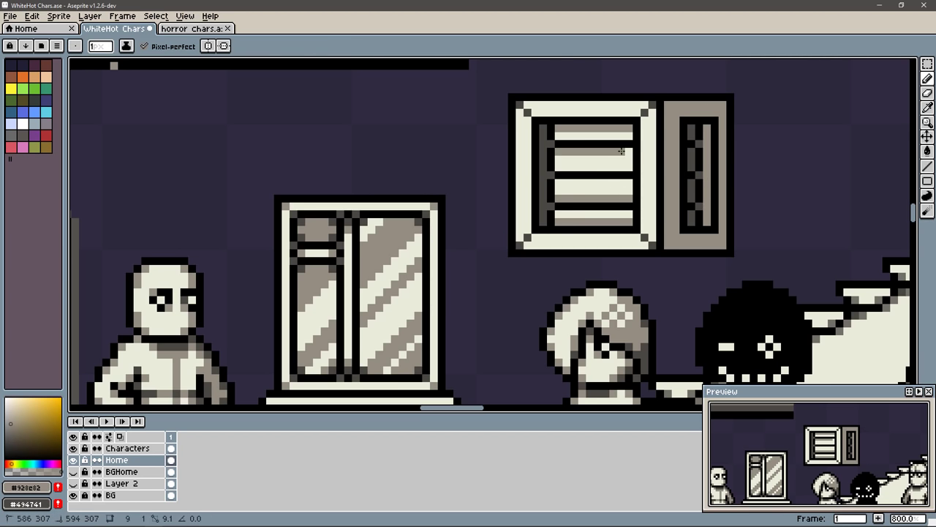
{"action": "key", "text": "ctrl+z"}
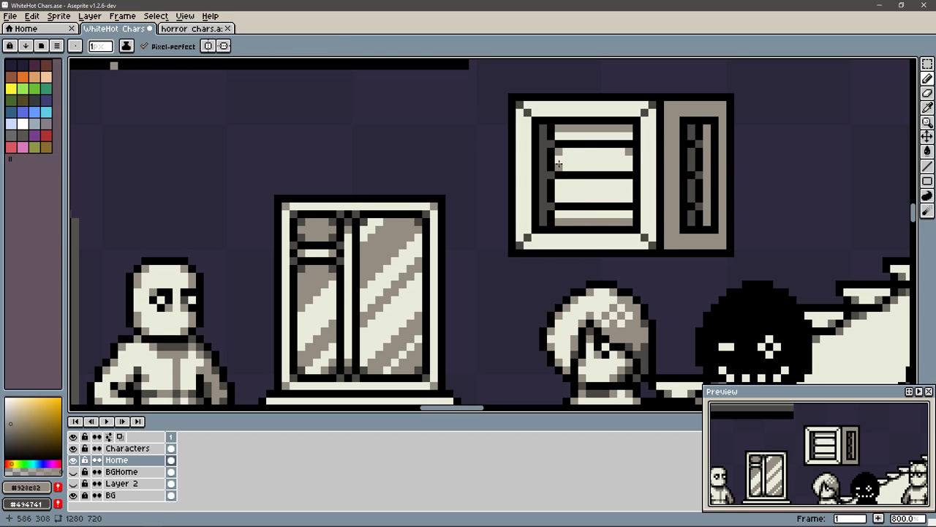
Step: Compare cream and grey colours and try a light stripe down the panel, undone
{"action": "left_click", "coordinate": [560, 186], "text": "alt"}
{"action": "left_click", "coordinate": [628, 180], "text": "alt"}
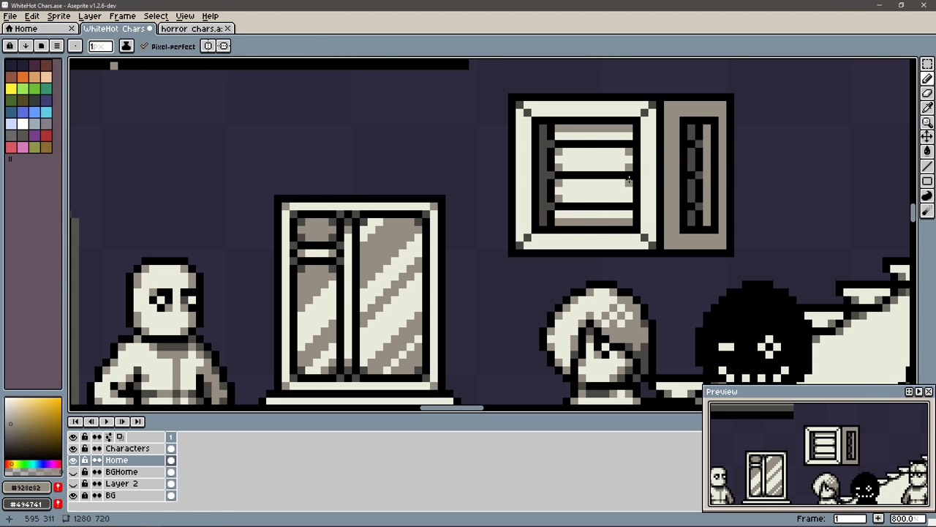
{"action": "left_click", "coordinate": [562, 128], "text": "alt"}
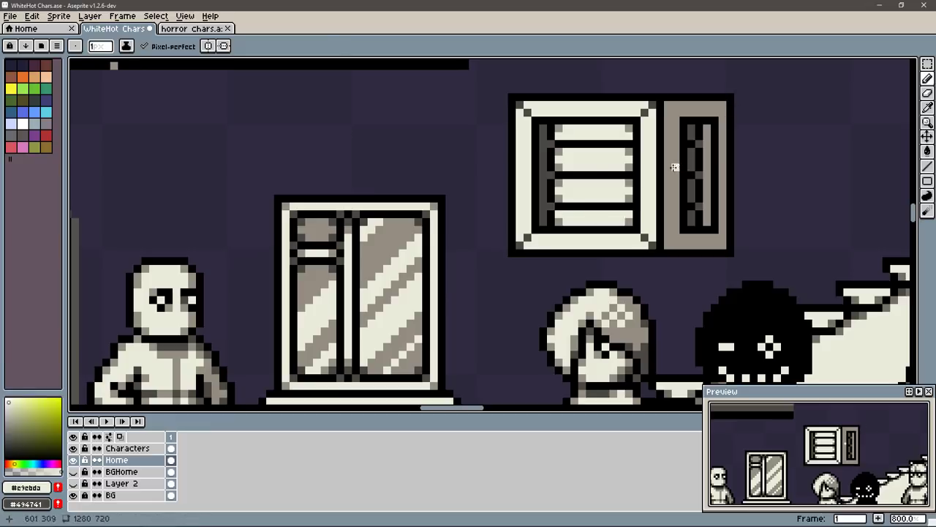
{"action": "left_click", "coordinate": [626, 154], "text": "alt"}
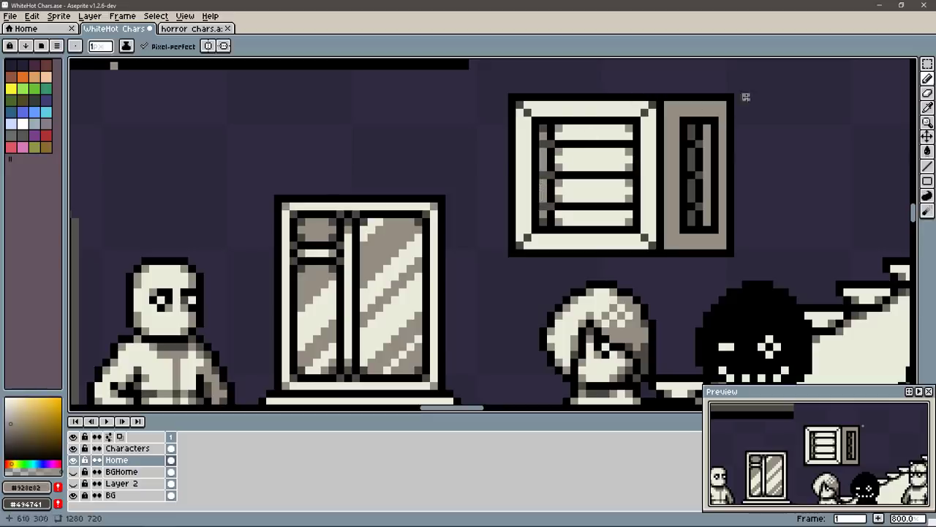
{"action": "left_click", "coordinate": [644, 176], "text": "alt"}
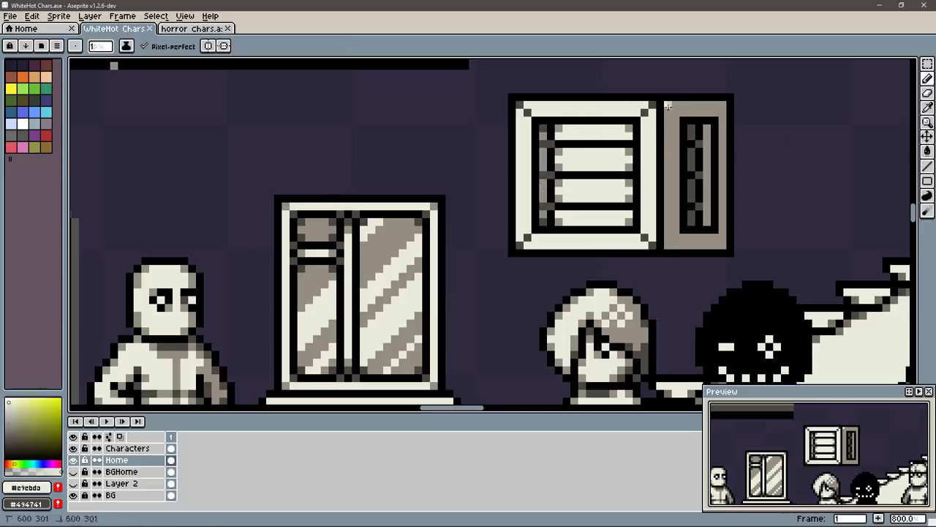
{"action": "left_click_drag", "start_coordinate": [670, 102], "coordinate": [670, 248]}
{"action": "key", "text": "ctrl+z"}
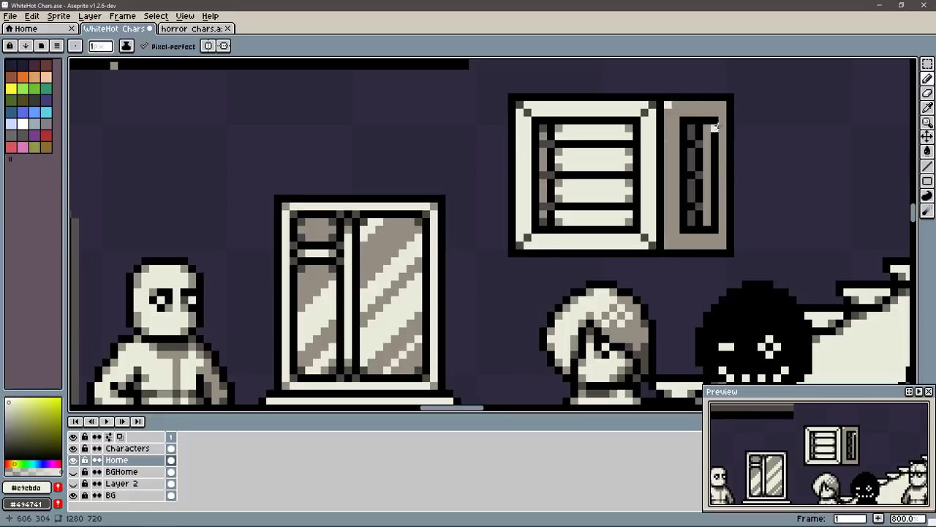
Step: Try a cream fill in the panel's inner column, undo it, and resample greys
{"action": "left_click", "coordinate": [704, 141], "text": "alt"}
{"action": "key", "text": "g"}
{"action": "left_click", "coordinate": [713, 128], "text": "alt"}
{"action": "left_click", "coordinate": [711, 134]}
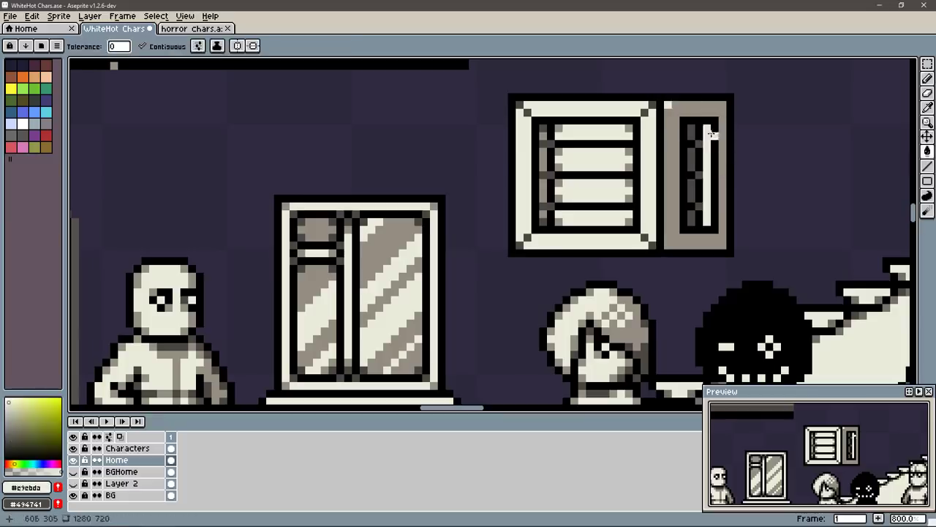
{"action": "key", "text": "ctrl+z"}
{"action": "key", "text": "ctrl+z"}
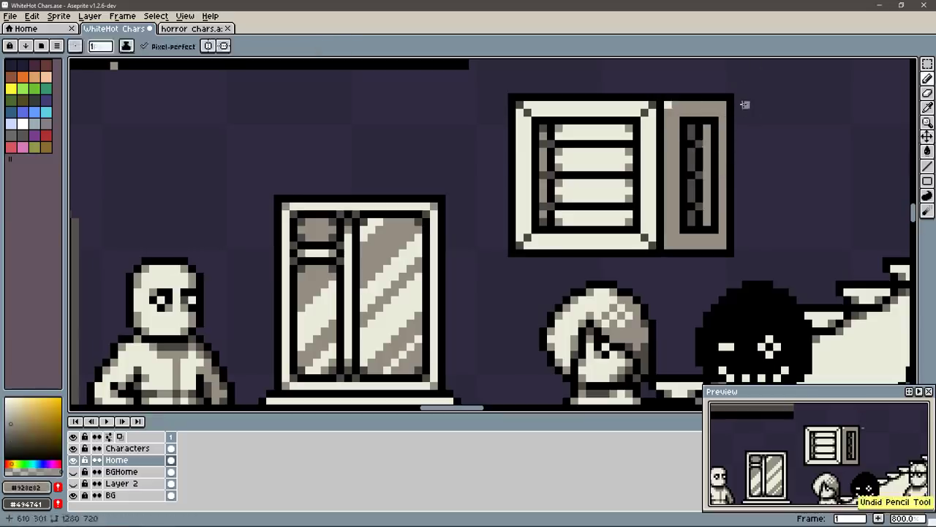
{"action": "key", "text": "b"}
{"action": "left_click", "coordinate": [708, 206], "text": "alt"}
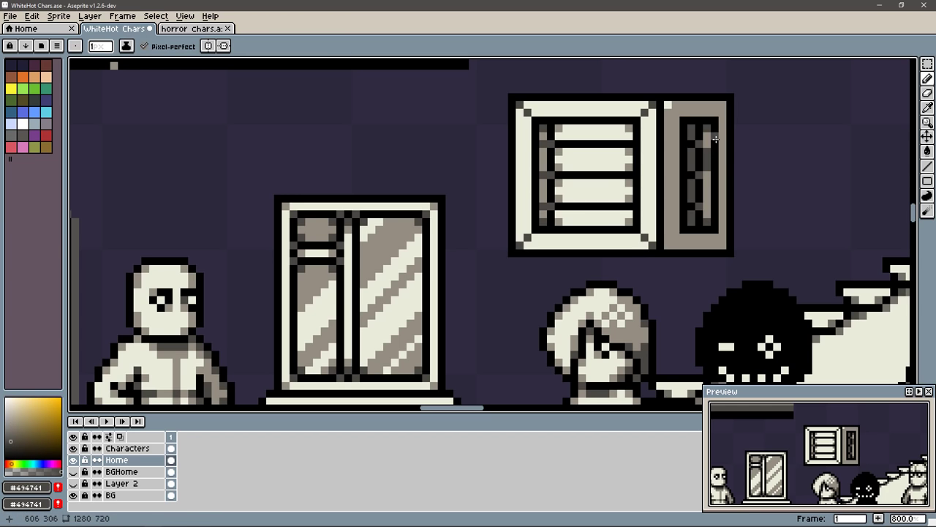
{"action": "left_click", "coordinate": [707, 161], "text": "alt"}
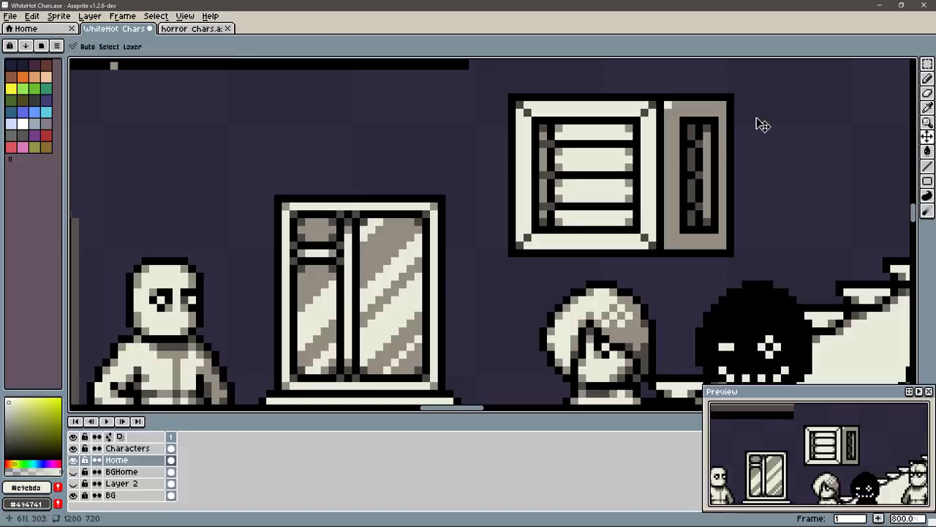
Step: Sample greys from the window and redo the pencil edits on the right shutter
{"action": "left_click", "coordinate": [710, 168], "text": "alt"}
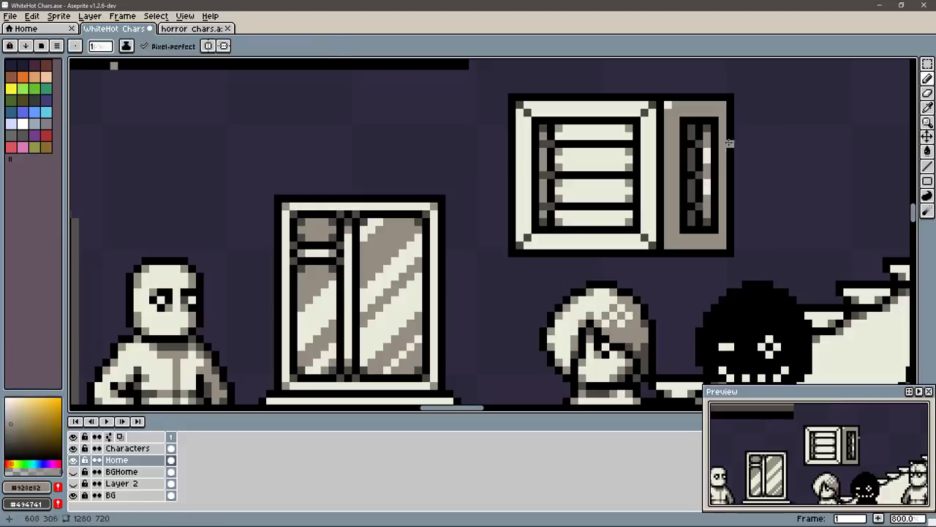
{"action": "left_click", "coordinate": [708, 151], "text": "alt"}
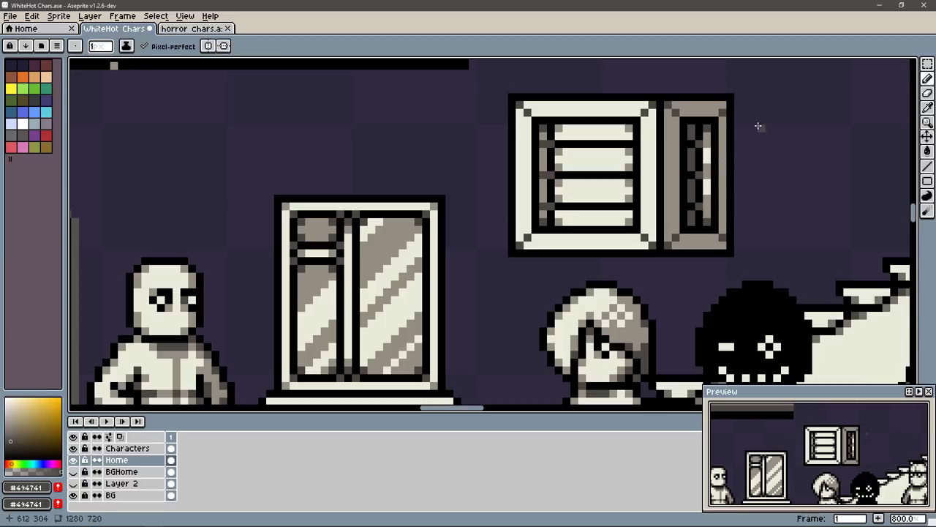
{"action": "left_click", "coordinate": [707, 142], "text": "alt"}
{"action": "left_click", "coordinate": [706, 196], "text": "alt"}
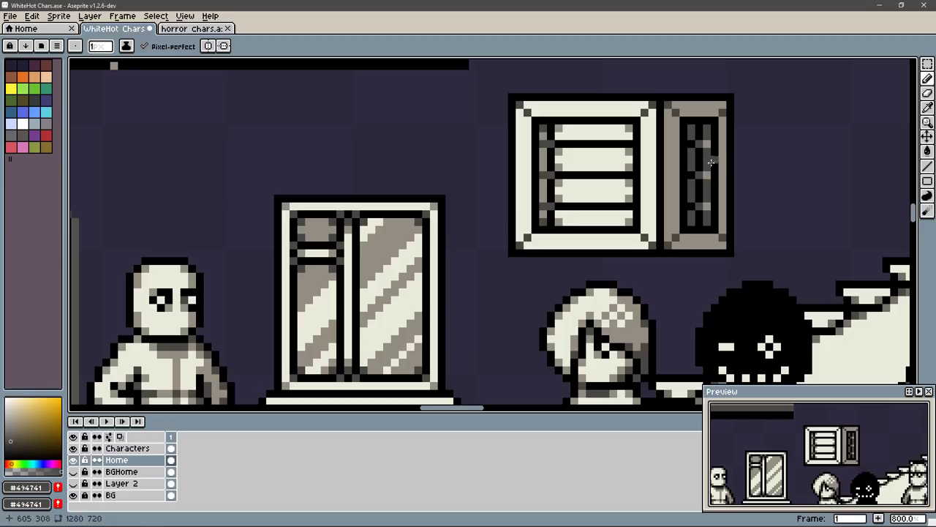
{"action": "key", "text": "ctrl+y"}
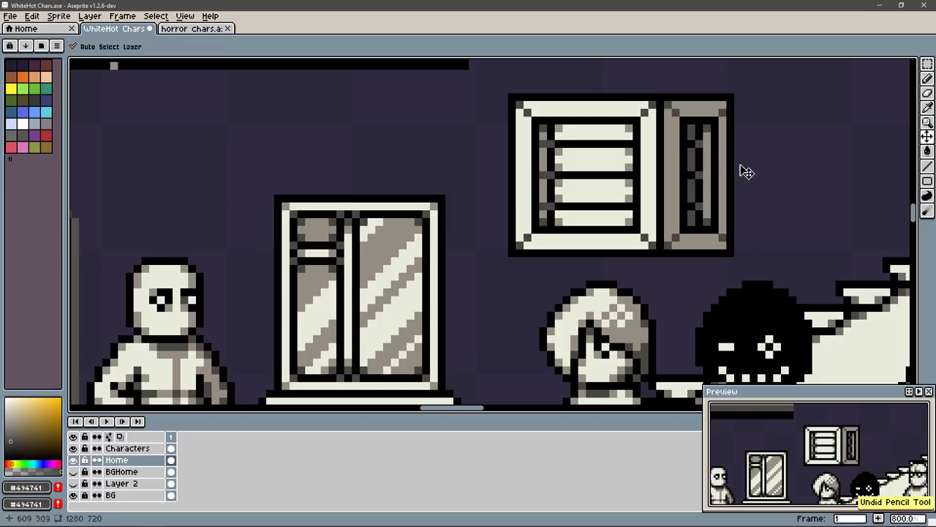
{"action": "key", "text": "ctrl+y"}
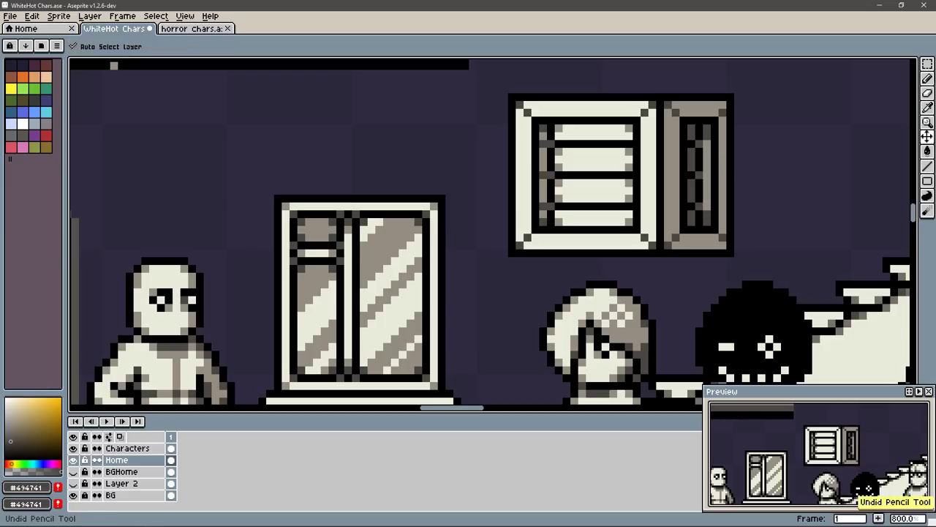
{"action": "key", "text": "ctrl+y"}
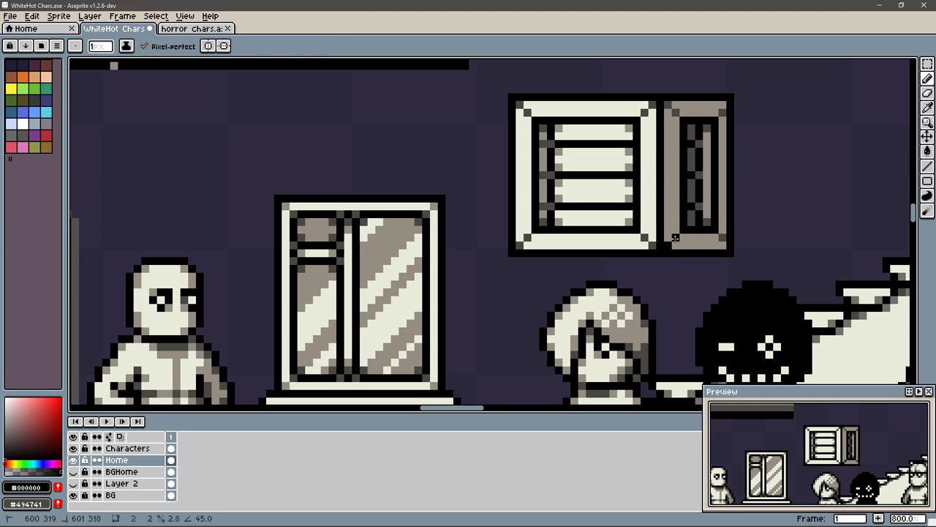
Step: Sample black, #494741 and #928d82, and save the WhiteHot Chars file
{"action": "left_click", "coordinate": [678, 250], "text": "alt"}
{"action": "left_click", "coordinate": [676, 107], "text": "alt"}
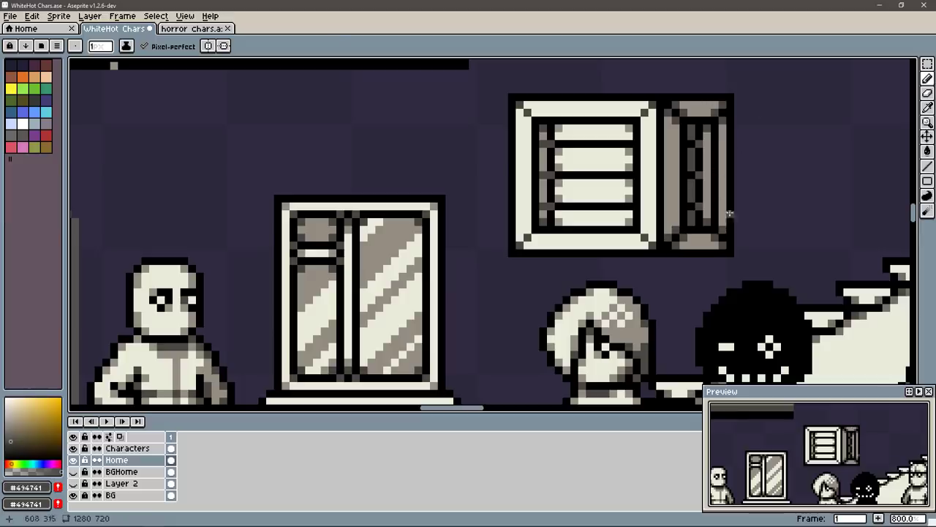
{"action": "left_click", "coordinate": [640, 237], "text": "alt"}
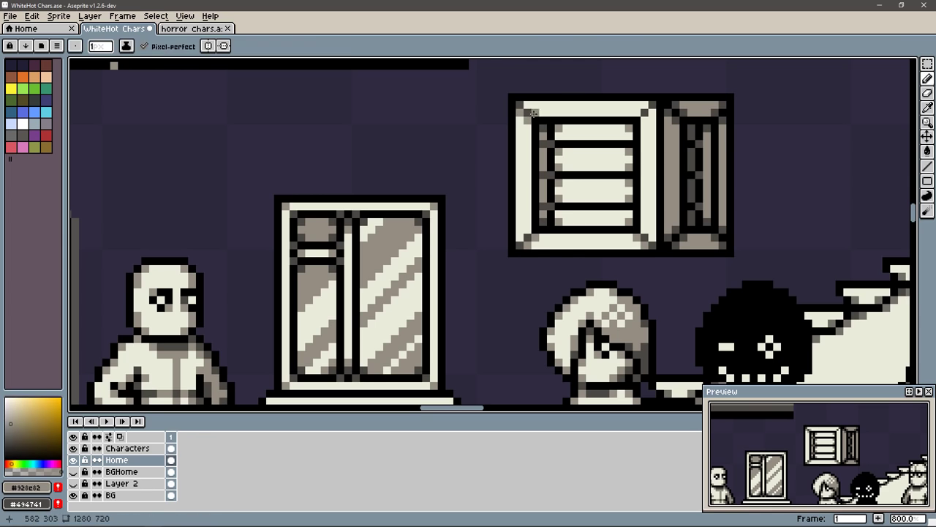
{"action": "key", "text": "ctrl+s"}
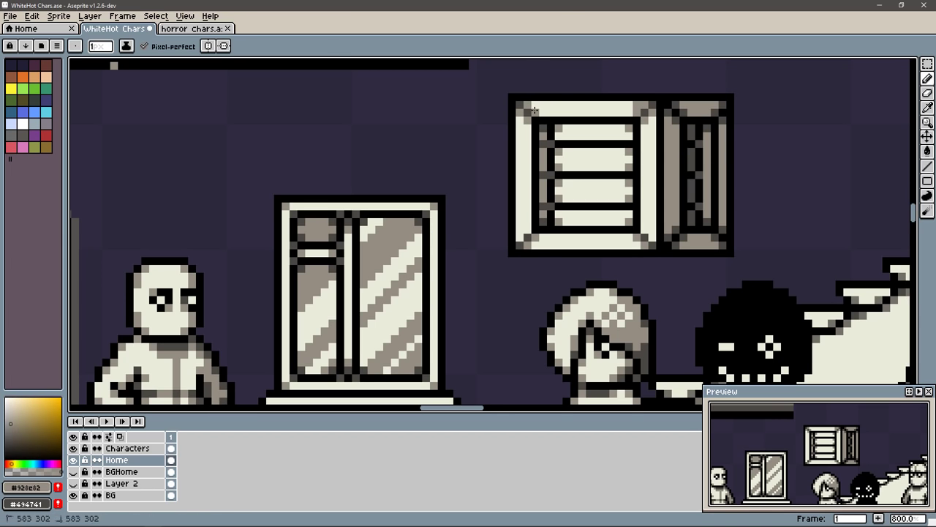
{"action": "left_click", "coordinate": [650, 218], "text": "alt"}
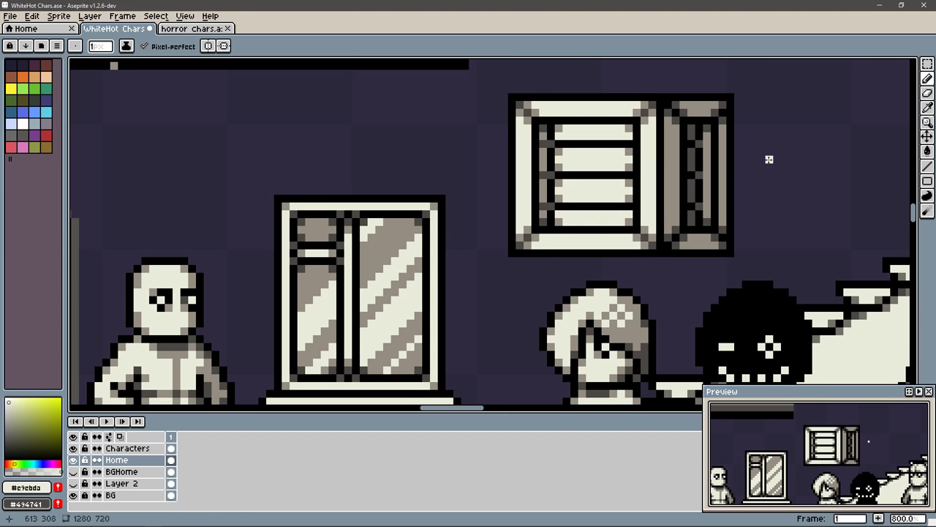
{"action": "left_click", "coordinate": [577, 196], "text": "alt"}
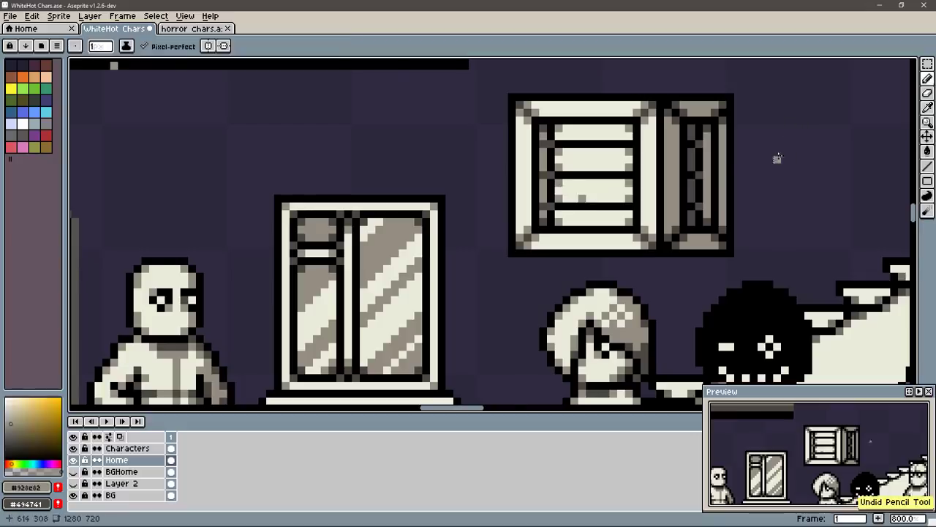
Step: Revert an accidental Home layer shift and stray whole-canvas selections
{"action": "scroll", "coordinate": [778, 152], "scroll_direction": "down", "scroll_amount": 5}
{"action": "scroll", "coordinate": [684, 241], "scroll_direction": "up", "scroll_amount": 2}
{"action": "scroll", "coordinate": [684, 241], "scroll_direction": "down", "scroll_amount": 4}
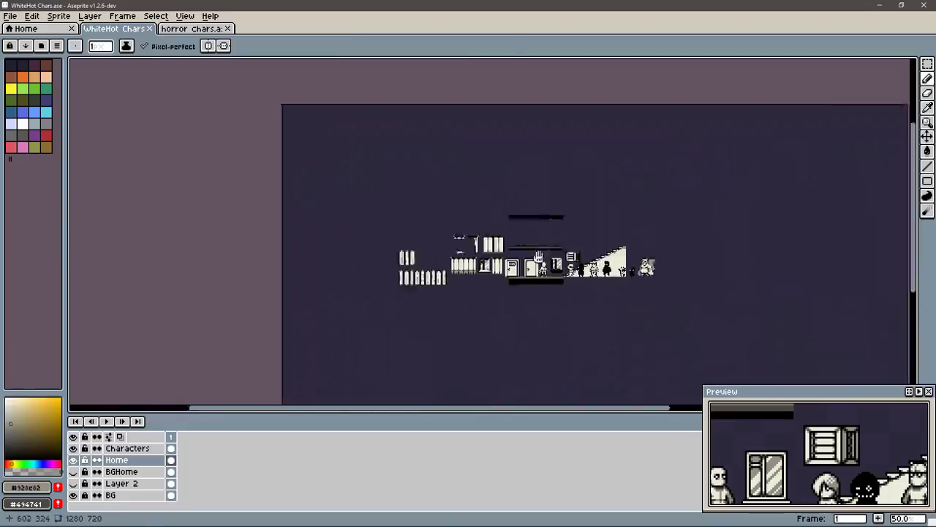
{"action": "left_click_drag", "start_coordinate": [579, 272], "coordinate": [572, 307]}
{"action": "key", "text": "ctrl+z"}
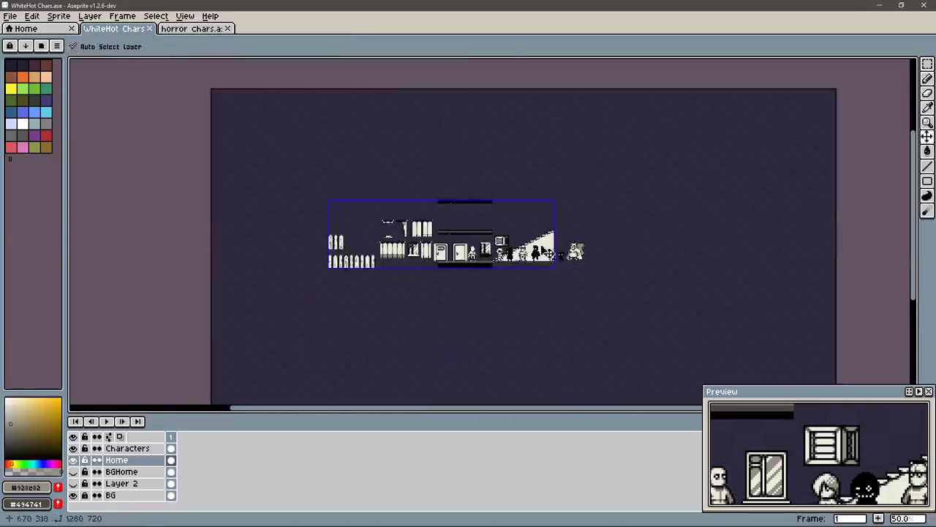
{"action": "key", "text": "ctrl+y"}
{"action": "key", "text": "ctrl+z"}
{"action": "key", "text": "ctrl+a"}
{"action": "key", "text": "ctrl+z"}
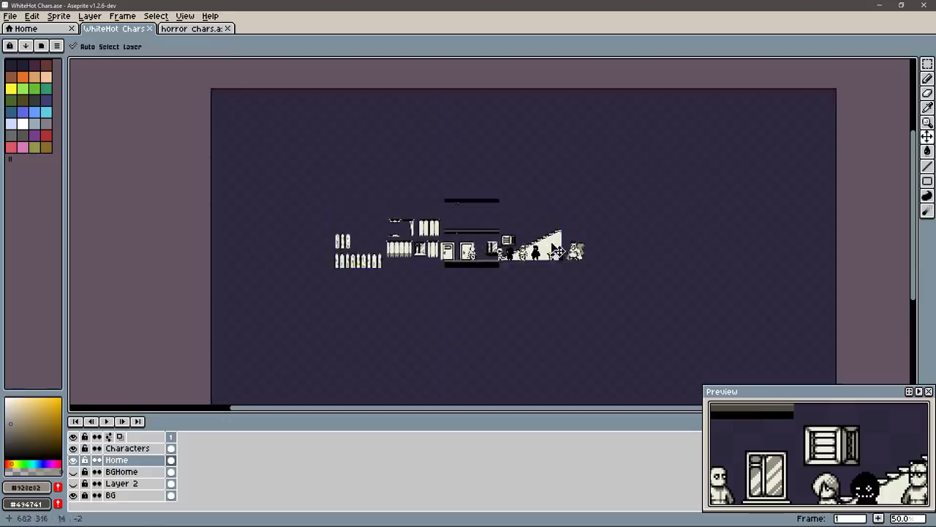
{"action": "key", "text": "ctrl+a"}
{"action": "key", "text": "ctrl+z"}
{"action": "key", "text": "b"}
Step: Delete the black ceiling frame and the black floor platform under the doors
{"action": "scroll", "coordinate": [523, 265], "scroll_direction": "up", "scroll_amount": 4}
{"action": "scroll", "coordinate": [523, 266], "scroll_direction": "down", "scroll_amount": 2}
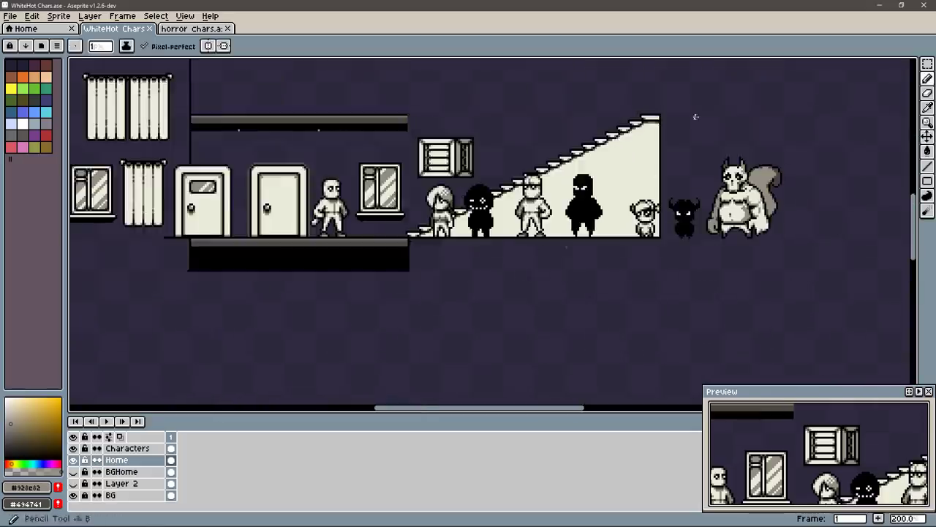
{"action": "scroll", "coordinate": [523, 265], "scroll_direction": "down", "scroll_amount": 2}
{"action": "key", "text": "ctrl+a"}
{"action": "scroll", "coordinate": [267, 162], "scroll_direction": "up", "scroll_amount": 1}
{"action": "mouse_move", "coordinate": [267, 162]}
{"action": "left_mouse_down"}
{"action": "mouse_move", "coordinate": [610, 334]}
{"action": "mouse_move", "coordinate": [527, 213]}
{"action": "mouse_move", "coordinate": [463, 149]}
{"action": "left_mouse_up"}
{"action": "scroll", "coordinate": [463, 150], "scroll_direction": "up", "scroll_amount": 1}
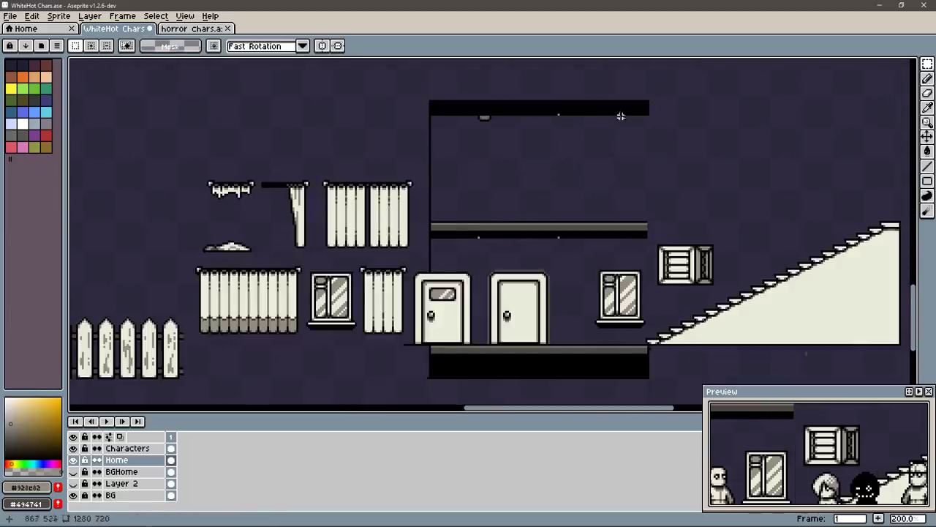
{"action": "mouse_move", "coordinate": [669, 81]}
{"action": "left_mouse_down"}
{"action": "mouse_move", "coordinate": [428, 244]}
{"action": "mouse_move", "coordinate": [419, 270]}
{"action": "left_mouse_up"}
{"action": "key", "text": "Delete"}
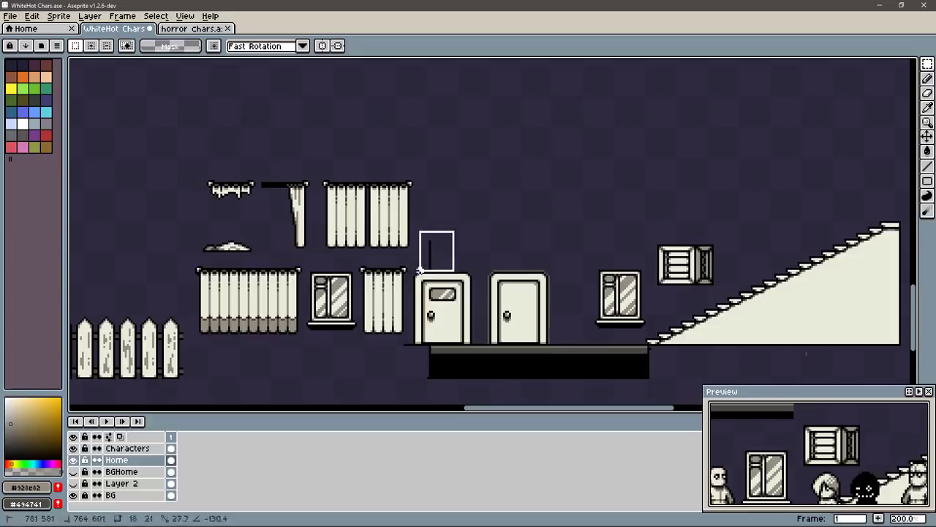
{"action": "mouse_move", "coordinate": [406, 345]}
{"action": "left_mouse_down"}
{"action": "mouse_move", "coordinate": [670, 391]}
{"action": "mouse_move", "coordinate": [630, 377]}
{"action": "left_mouse_up"}
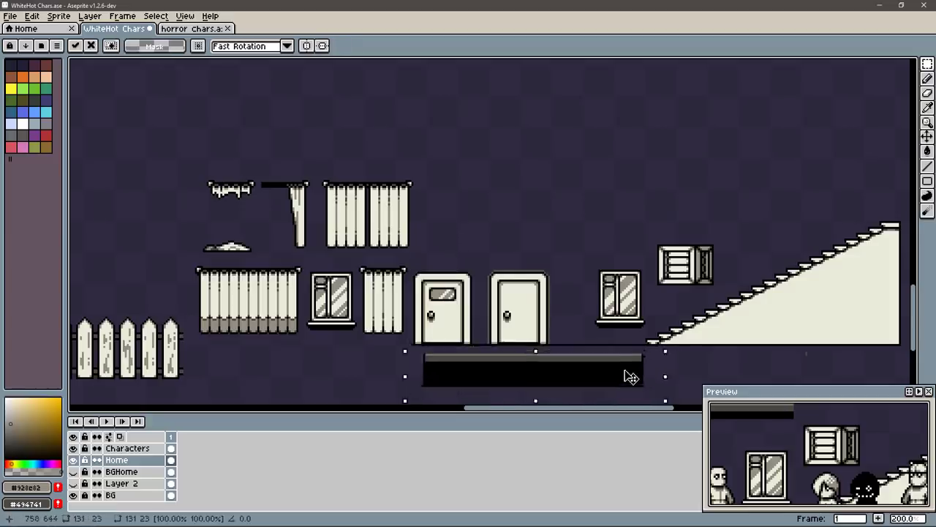
{"action": "scroll", "coordinate": [651, 368], "scroll_direction": "up", "scroll_amount": 1}
{"action": "key", "text": "Delete"}
Step: Make and clear several trial selections around the doors
{"action": "left_click_drag", "start_coordinate": [540, 225], "coordinate": [732, 268]}
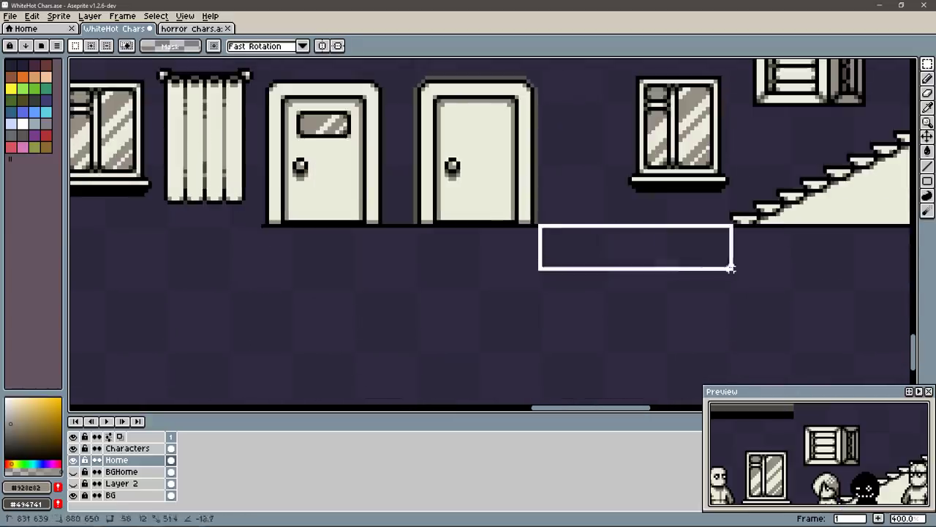
{"action": "key", "text": "ctrl+d"}
{"action": "left_click_drag", "start_coordinate": [383, 221], "coordinate": [413, 241]}
{"action": "left_click_drag", "start_coordinate": [258, 218], "coordinate": [265, 233]}
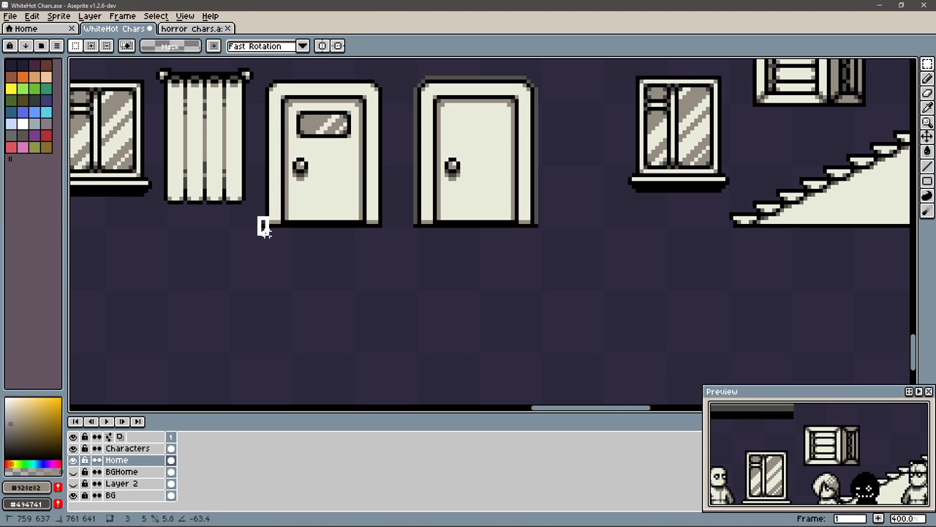
{"action": "left_click", "coordinate": [554, 185]}
{"action": "left_click_drag", "start_coordinate": [536, 223], "coordinate": [560, 241]}
{"action": "left_click", "coordinate": [558, 236]}
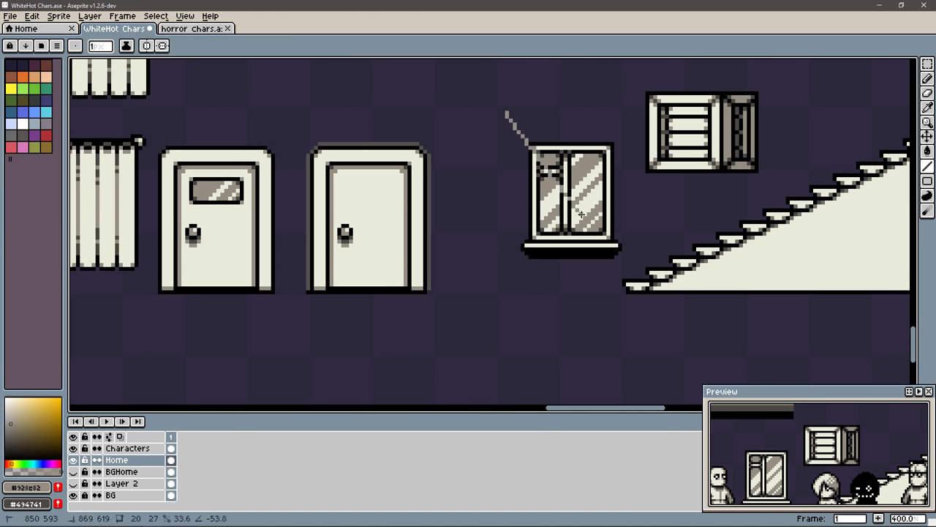
Step: Move the slatted window beside the other window
{"action": "key", "text": "m"}
{"action": "mouse_move", "coordinate": [504, 139]}
{"action": "left_mouse_down"}
{"action": "mouse_move", "coordinate": [610, 251]}
{"action": "mouse_move", "coordinate": [336, 194]}
{"action": "left_mouse_up"}
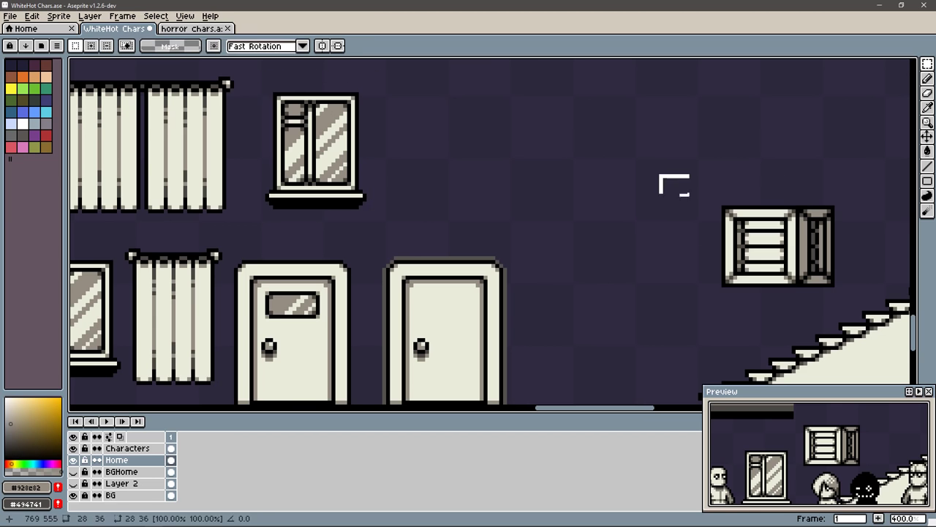
{"action": "left_click_drag", "start_coordinate": [674, 185], "coordinate": [502, 183]}
Step: Delete the long fence row and move the three-post fence beside the curtains
{"action": "scroll", "coordinate": [495, 183], "scroll_direction": "down", "scroll_amount": 1}
{"action": "scroll", "coordinate": [362, 265], "scroll_direction": "down", "scroll_amount": 1}
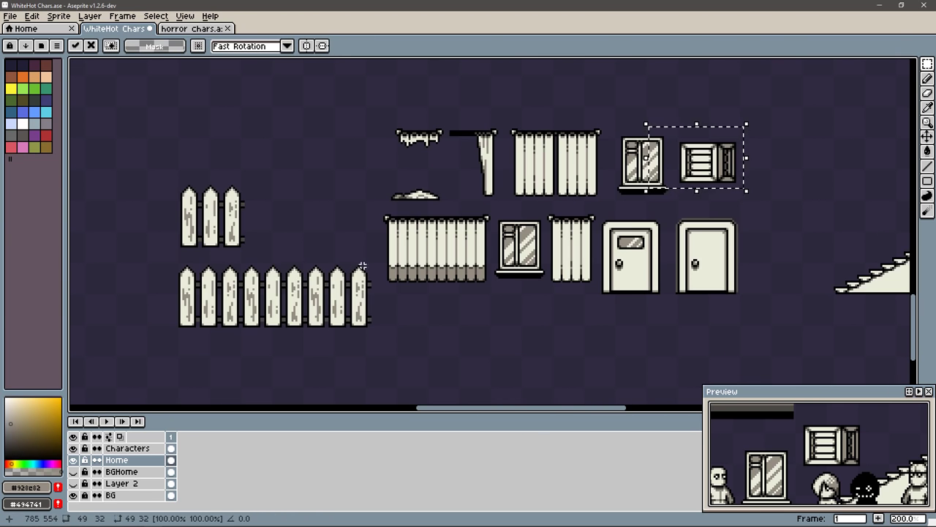
{"action": "left_click_drag", "start_coordinate": [374, 260], "coordinate": [157, 347]}
{"action": "key", "text": "Delete"}
{"action": "mouse_move", "coordinate": [167, 167]}
{"action": "left_mouse_down"}
{"action": "mouse_move", "coordinate": [259, 255]}
{"action": "mouse_move", "coordinate": [366, 193]}
{"action": "mouse_move", "coordinate": [358, 270]}
{"action": "left_mouse_up"}
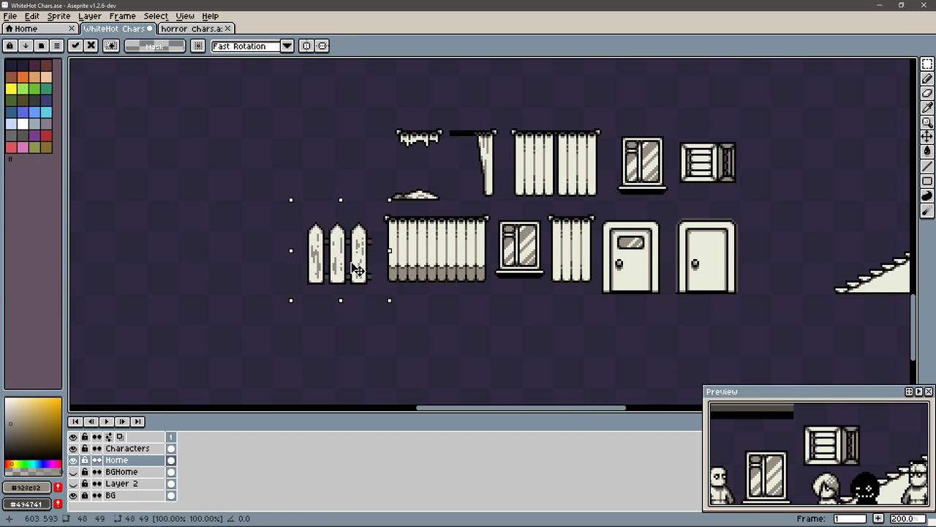
Step: Duplicate the plain door and push the copies and edge strips together into a double door
{"action": "left_click_drag", "start_coordinate": [491, 188], "coordinate": [581, 289]}
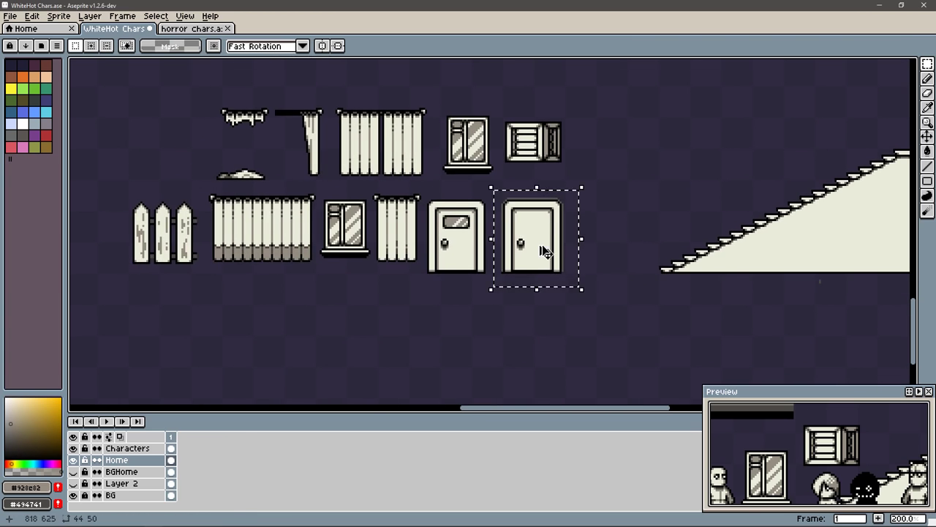
{"action": "mouse_move", "coordinate": [545, 251]}
{"action": "left_mouse_down"}
{"action": "mouse_move", "coordinate": [621, 249]}
{"action": "mouse_move", "coordinate": [524, 255]}
{"action": "mouse_move", "coordinate": [545, 232]}
{"action": "mouse_move", "coordinate": [541, 220]}
{"action": "mouse_move", "coordinate": [554, 219]}
{"action": "mouse_move", "coordinate": [521, 227]}
{"action": "left_mouse_up"}
{"action": "scroll", "coordinate": [621, 270], "scroll_direction": "up", "scroll_amount": 1}
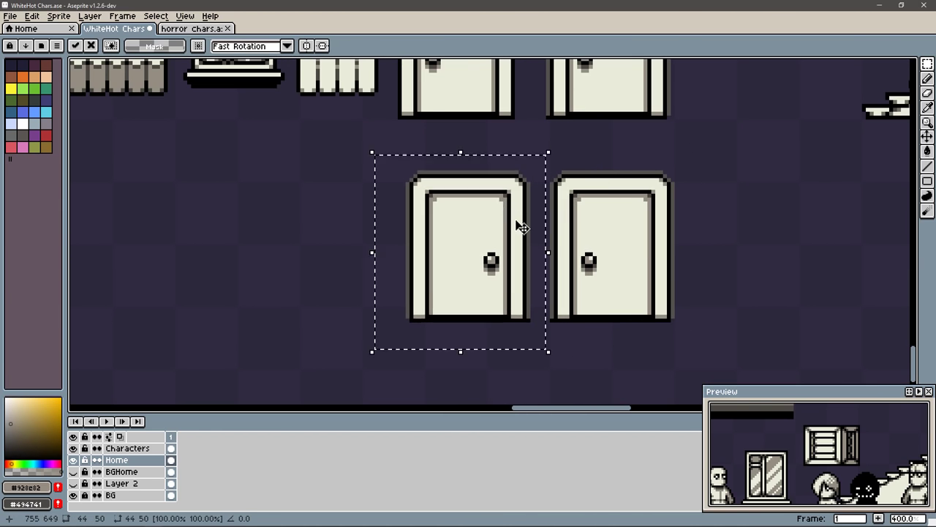
{"action": "key", "text": "ctrl+d"}
{"action": "mouse_move", "coordinate": [534, 324]}
{"action": "left_mouse_down"}
{"action": "mouse_move", "coordinate": [514, 168]}
{"action": "mouse_move", "coordinate": [513, 265]}
{"action": "mouse_move", "coordinate": [524, 265]}
{"action": "left_mouse_up"}
{"action": "key", "text": "ctrl+d"}
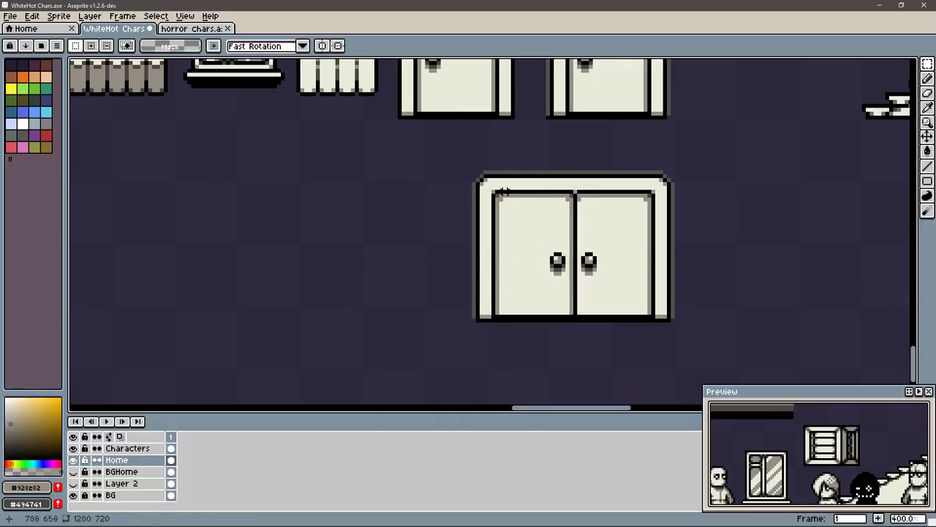
{"action": "left_click_drag", "start_coordinate": [468, 153], "coordinate": [512, 345]}
{"action": "left_click_drag", "start_coordinate": [501, 307], "coordinate": [512, 307]}
{"action": "left_click_drag", "start_coordinate": [626, 159], "coordinate": [700, 363]}
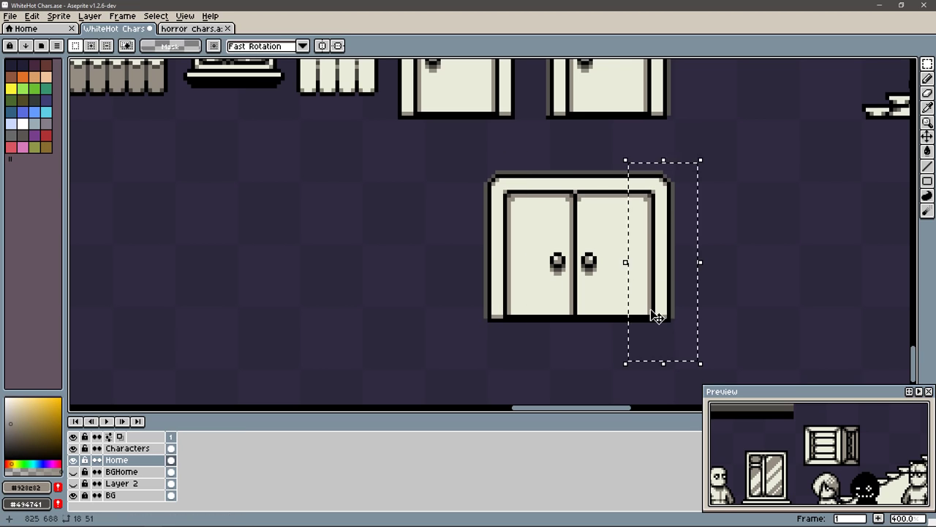
{"action": "left_click_drag", "start_coordinate": [657, 318], "coordinate": [644, 313]}
{"action": "key", "text": "ctrl+d"}
{"action": "scroll", "coordinate": [614, 284], "scroll_direction": "up", "scroll_amount": 2}
Step: Pick dark grey #494741 from the door and start a black outline right of the double door
{"action": "key", "text": "b"}
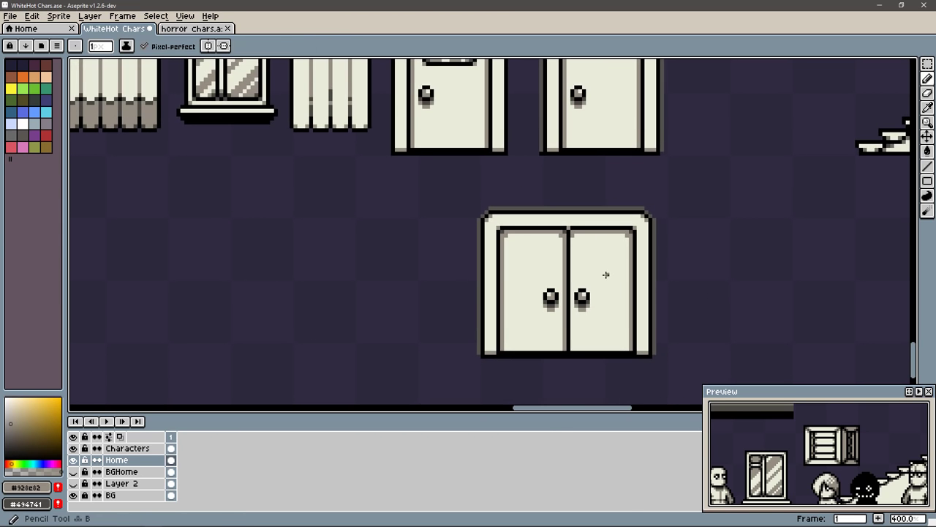
{"action": "scroll", "coordinate": [605, 275], "scroll_direction": "up", "scroll_amount": 3}
{"action": "left_click", "coordinate": [527, 182], "text": "alt"}
{"action": "left_click_drag", "start_coordinate": [641, 265], "coordinate": [665, 192]}
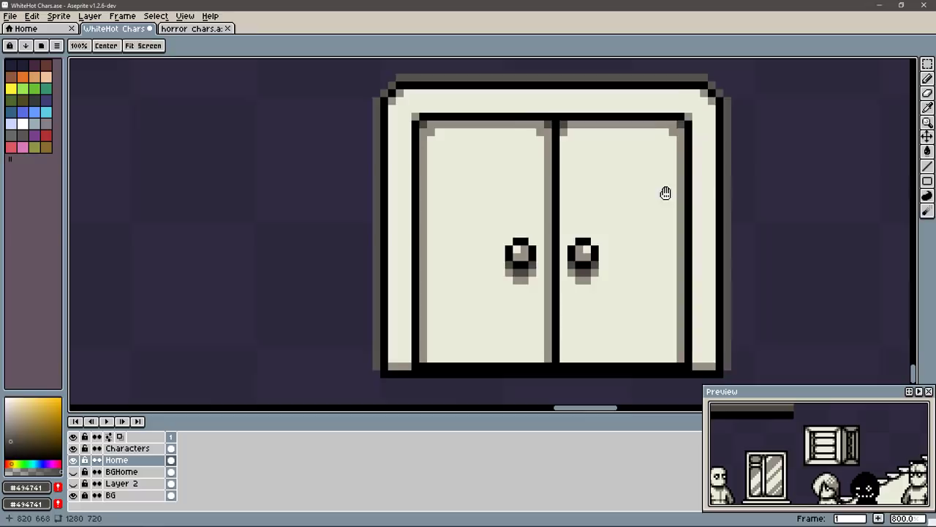
{"action": "scroll", "coordinate": [711, 210], "scroll_direction": "down", "scroll_amount": 3}
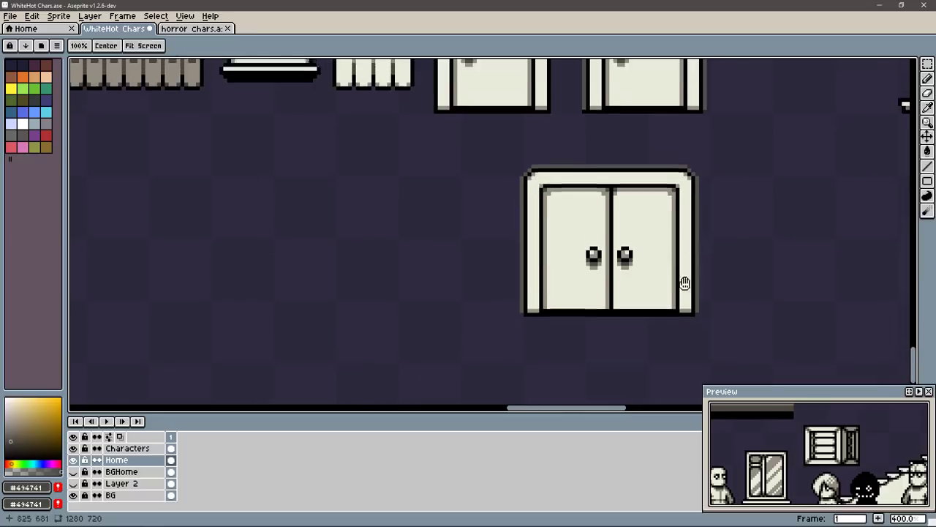
{"action": "scroll", "coordinate": [668, 274], "scroll_direction": "up", "scroll_amount": 3}
{"action": "scroll", "coordinate": [681, 251], "scroll_direction": "down", "scroll_amount": 3}
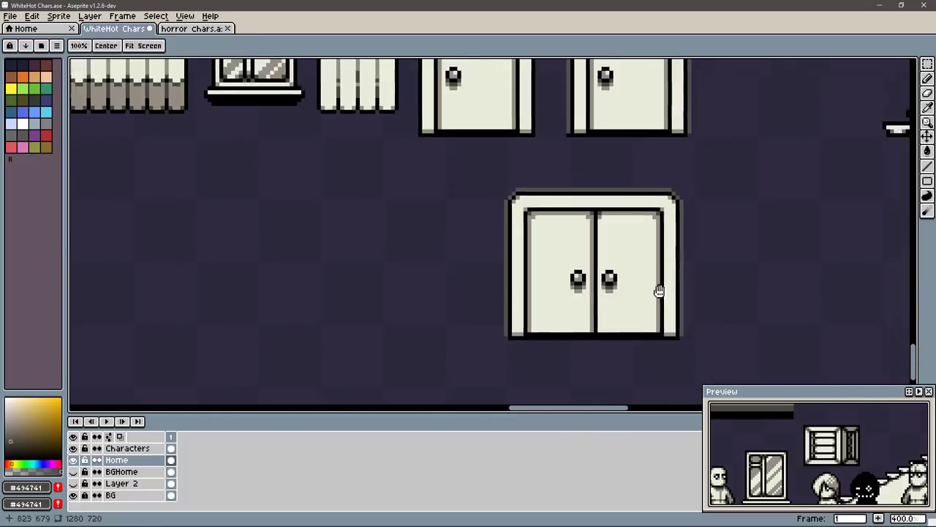
{"action": "scroll", "coordinate": [665, 282], "scroll_direction": "up", "scroll_amount": 3}
{"action": "mouse_move", "coordinate": [586, 158]}
{"action": "left_mouse_down"}
{"action": "mouse_move", "coordinate": [598, 210]}
{"action": "mouse_move", "coordinate": [631, 237]}
{"action": "mouse_move", "coordinate": [631, 161]}
{"action": "mouse_move", "coordinate": [586, 158]}
{"action": "left_mouse_up"}
Step: Fill the switch plate with cream sampled from the doors, then pick black for the toggle
{"action": "key", "text": "alt"}
{"action": "left_click", "coordinate": [531, 211], "text": "alt"}
{"action": "key", "text": "g"}
{"action": "left_click", "coordinate": [610, 198]}
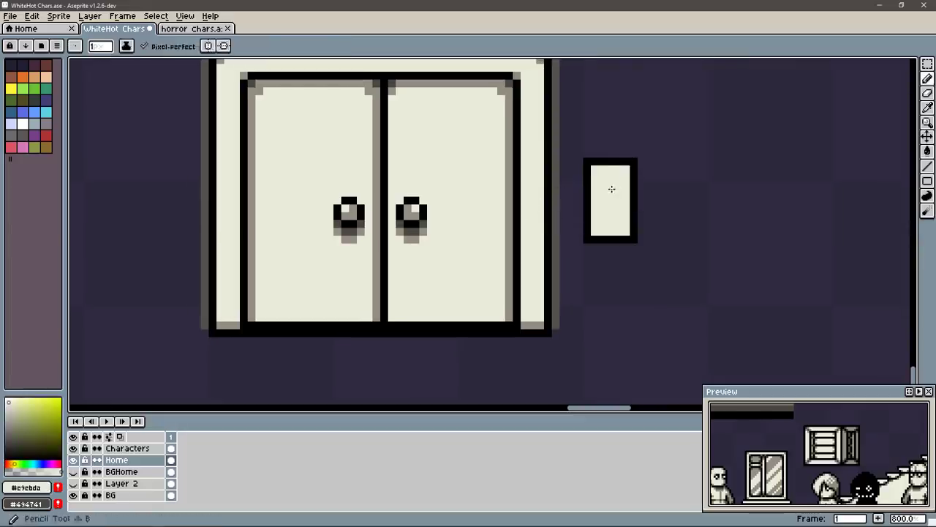
{"action": "key", "text": "b"}
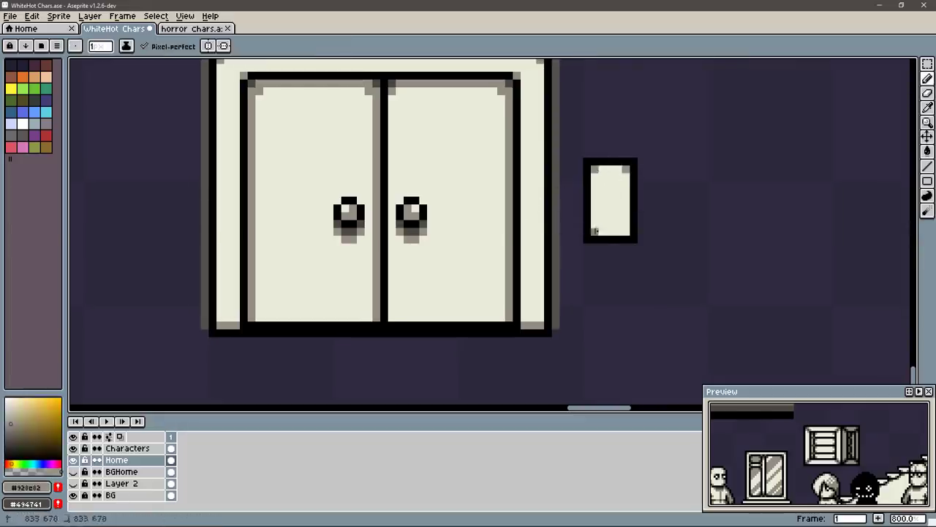
{"action": "left_click", "coordinate": [585, 194], "text": "alt"}
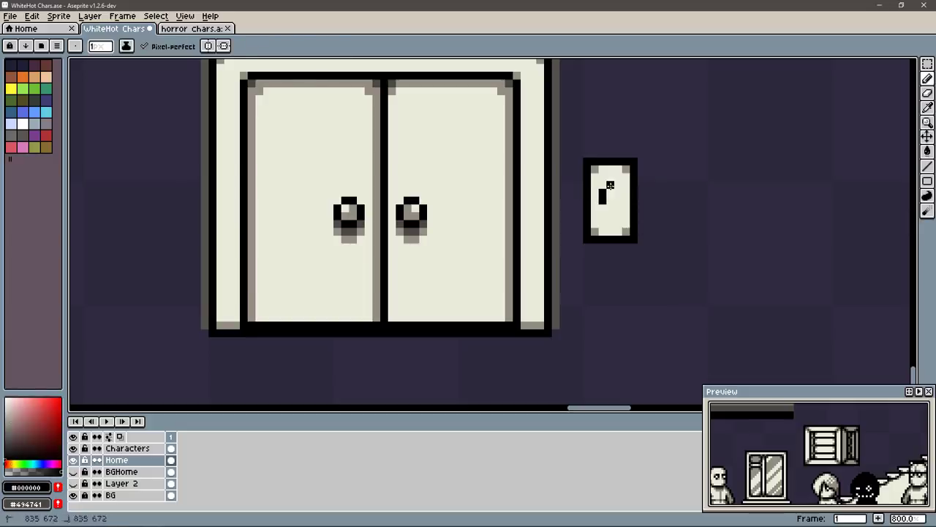
Step: Widen the switch plate to the right and close the black toggle ring with grey shading
{"action": "key", "text": "m"}
{"action": "mouse_move", "coordinate": [656, 140]}
{"action": "left_mouse_down"}
{"action": "mouse_move", "coordinate": [619, 253]}
{"action": "mouse_move", "coordinate": [645, 219]}
{"action": "left_mouse_up"}
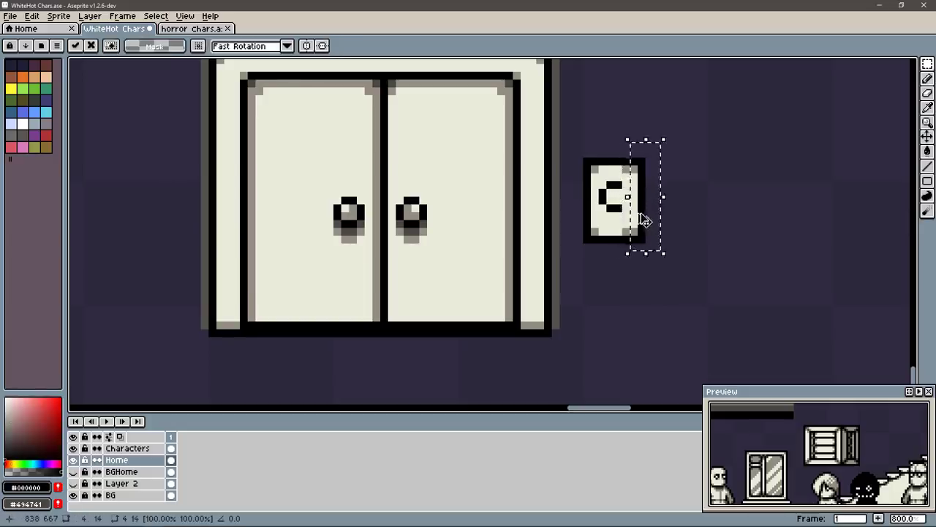
{"action": "key", "text": "b"}
{"action": "left_click_drag", "start_coordinate": [618, 184], "coordinate": [627, 206]}
{"action": "left_click", "coordinate": [626, 231], "text": "alt"}
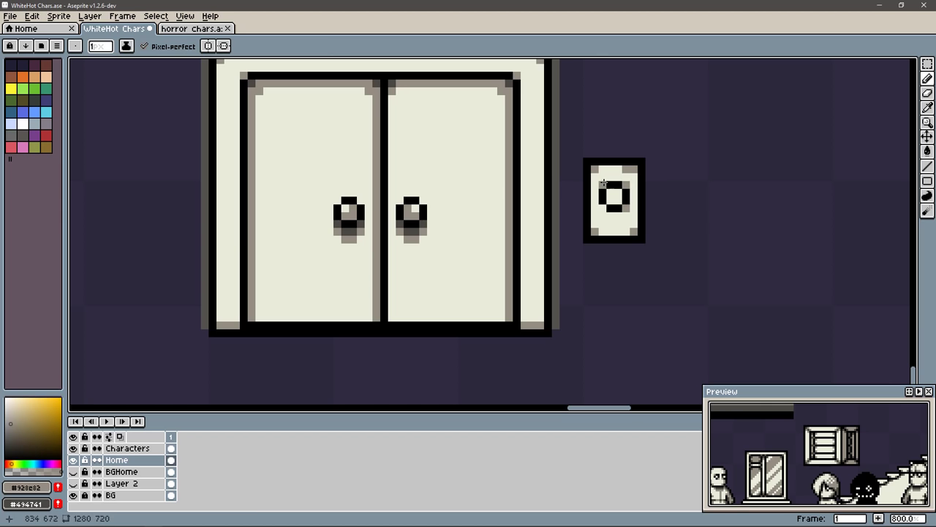
{"action": "left_click", "coordinate": [603, 207]}
{"action": "left_click", "coordinate": [618, 227], "text": "alt"}
{"action": "left_click_drag", "start_coordinate": [841, 475], "coordinate": [898, 442]}
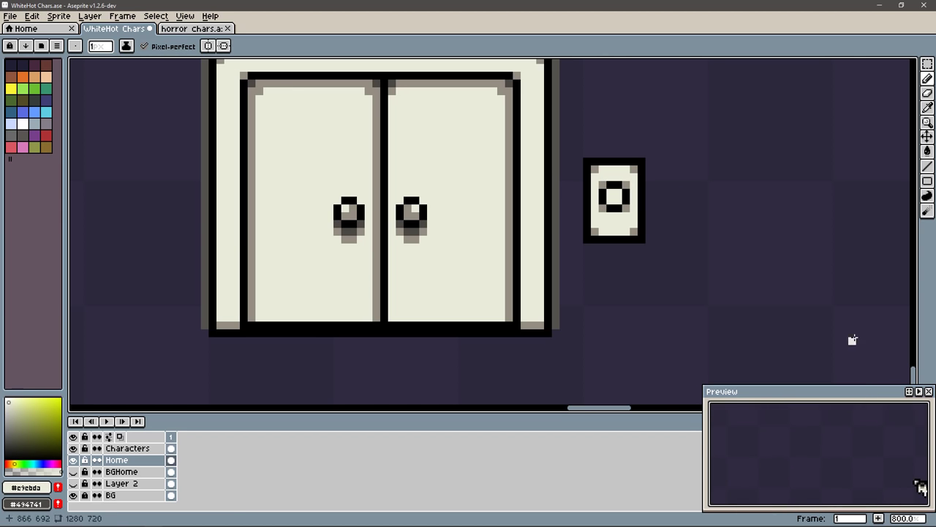
{"action": "left_click_drag", "start_coordinate": [920, 487], "coordinate": [886, 458]}
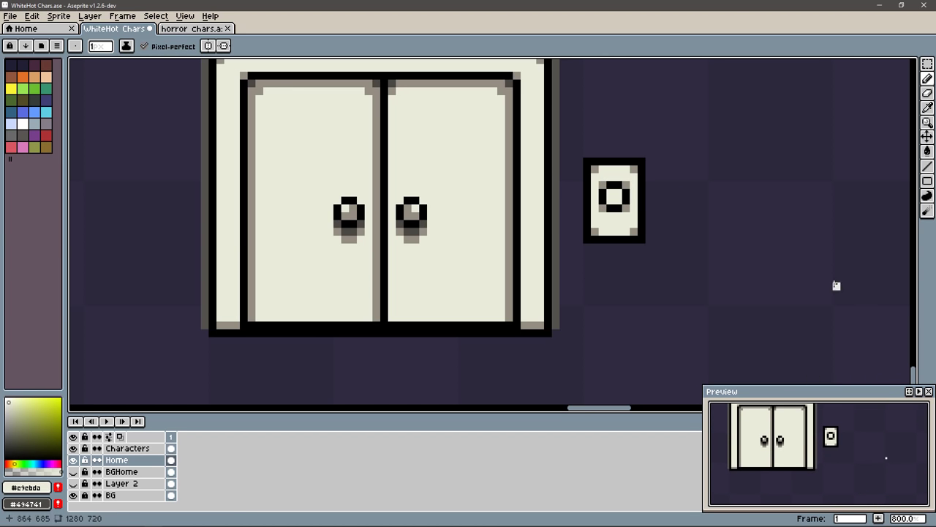
Step: Copy the finished round-toggle switch to the right and start redrawing its toggle in black
{"action": "key", "text": "m"}
{"action": "left_click_drag", "start_coordinate": [666, 130], "coordinate": [596, 265]}
{"action": "mouse_move", "coordinate": [614, 198]}
{"action": "left_mouse_down"}
{"action": "mouse_move", "coordinate": [739, 198]}
{"action": "mouse_move", "coordinate": [733, 217]}
{"action": "mouse_move", "coordinate": [750, 202]}
{"action": "mouse_move", "coordinate": [742, 209]}
{"action": "left_mouse_up"}
{"action": "key", "text": "ctrl+d"}
{"action": "key", "text": "b"}
{"action": "left_click", "coordinate": [739, 185], "text": "alt"}
{"action": "left_click", "coordinate": [738, 198], "text": "alt"}
{"action": "left_click", "coordinate": [739, 184], "text": "alt"}
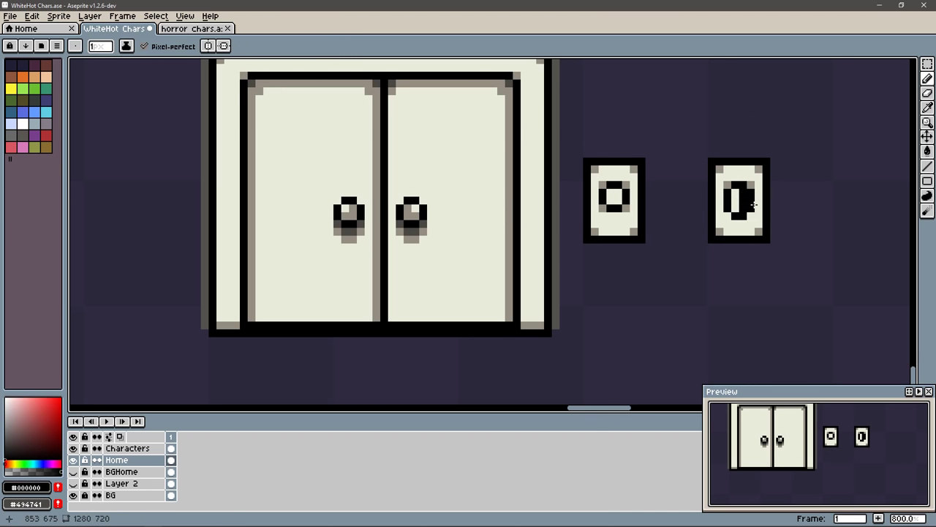
{"action": "left_click", "coordinate": [744, 207]}
Step: Shift part of the copied switch and reshape its toggle into a double-bar slot
{"action": "key", "text": "m"}
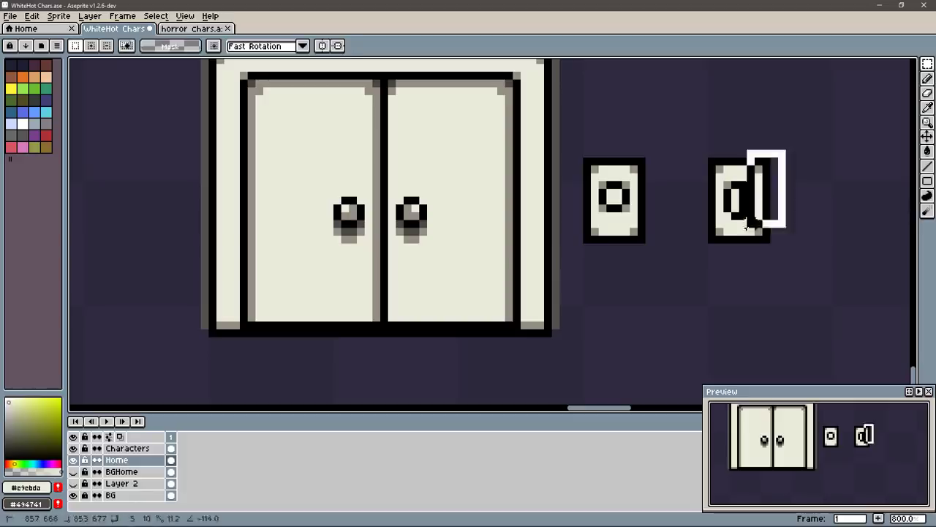
{"action": "mouse_move", "coordinate": [752, 143]}
{"action": "left_mouse_down"}
{"action": "mouse_move", "coordinate": [793, 250]}
{"action": "mouse_move", "coordinate": [776, 241]}
{"action": "left_mouse_up"}
{"action": "key", "text": "b"}
{"action": "left_click", "coordinate": [750, 187], "text": "alt"}
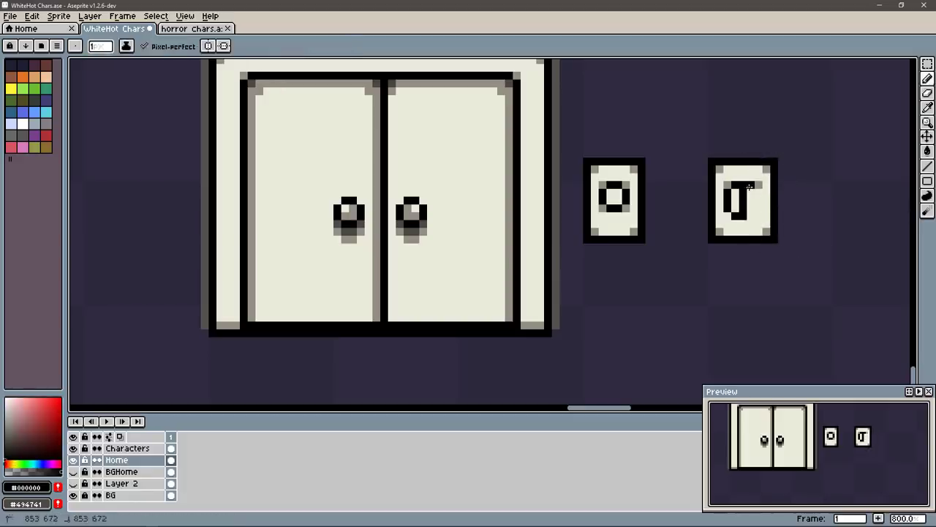
{"action": "left_click", "coordinate": [759, 186]}
{"action": "left_click", "coordinate": [759, 209], "text": "alt"}
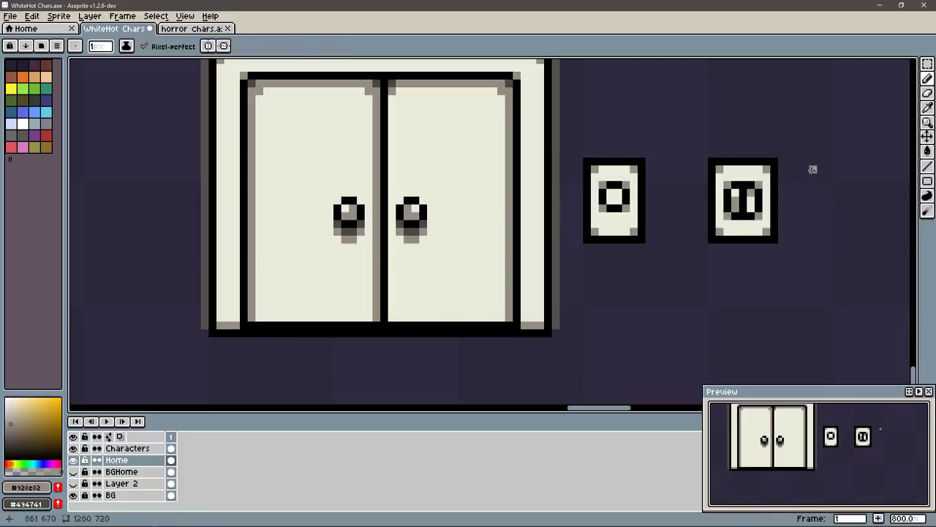
Step: Paste a duplicate of the double-bar switch right beside it and touch up its colours
{"action": "key", "text": "ctrl+v"}
{"action": "left_click_drag", "start_coordinate": [743, 201], "coordinate": [821, 201]}
{"action": "left_click", "coordinate": [819, 227], "text": "alt"}
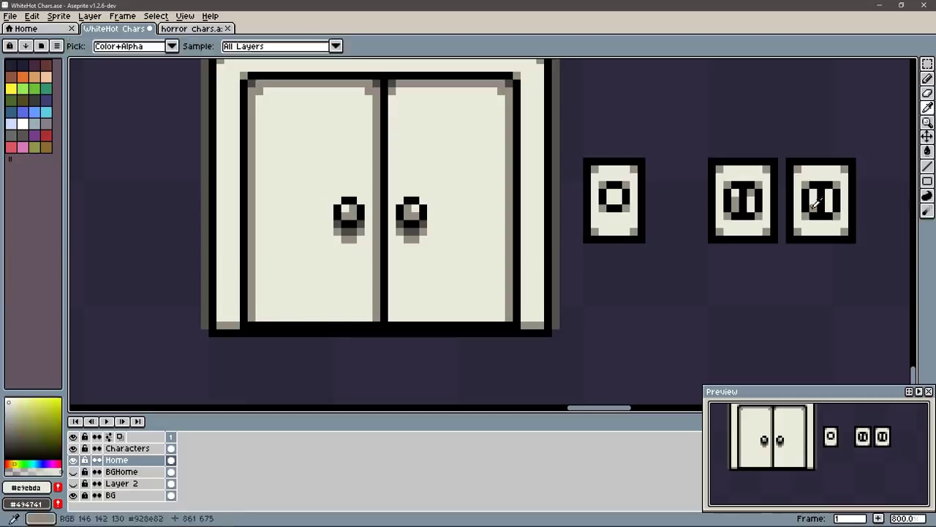
{"action": "left_click", "coordinate": [816, 205], "text": "alt"}
{"action": "left_click", "coordinate": [817, 207], "text": "alt"}
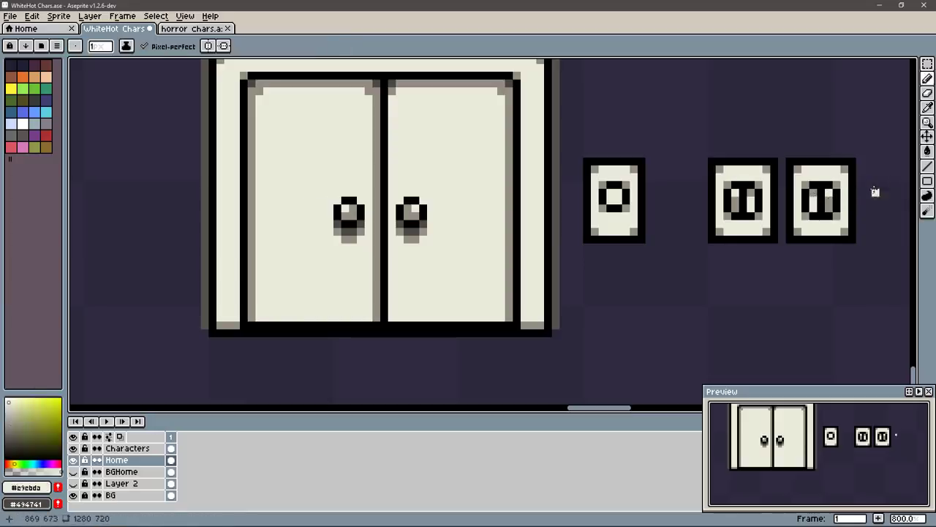
{"action": "scroll", "coordinate": [768, 241], "scroll_direction": "right", "scroll_amount": 2}
Step: Copy the round-toggle switch below the others and draw two black toggle pixels
{"action": "key", "text": "m"}
{"action": "left_click_drag", "start_coordinate": [497, 171], "coordinate": [571, 275]}
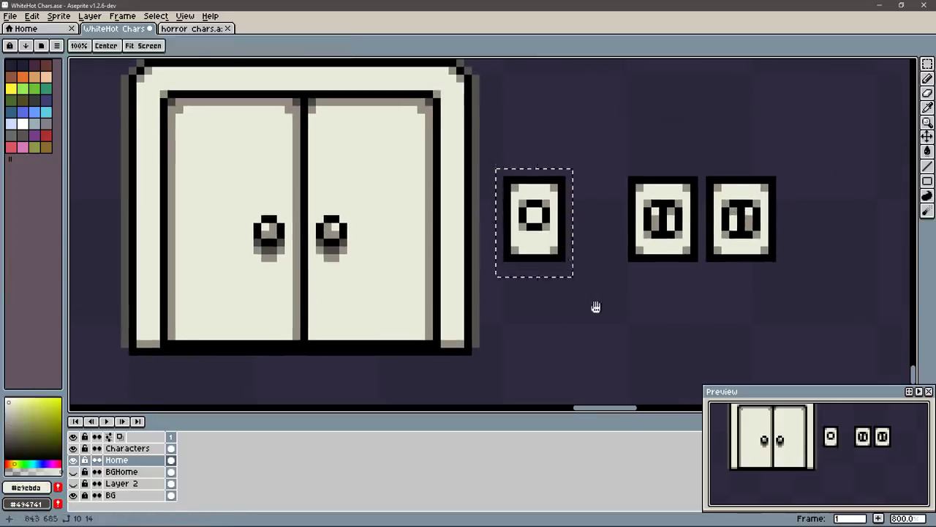
{"action": "scroll", "coordinate": [595, 308], "scroll_direction": "down", "scroll_amount": 3}
{"action": "mouse_move", "coordinate": [559, 158]}
{"action": "left_mouse_down"}
{"action": "mouse_move", "coordinate": [621, 299]}
{"action": "mouse_move", "coordinate": [622, 277]}
{"action": "mouse_move", "coordinate": [648, 261]}
{"action": "left_mouse_up"}
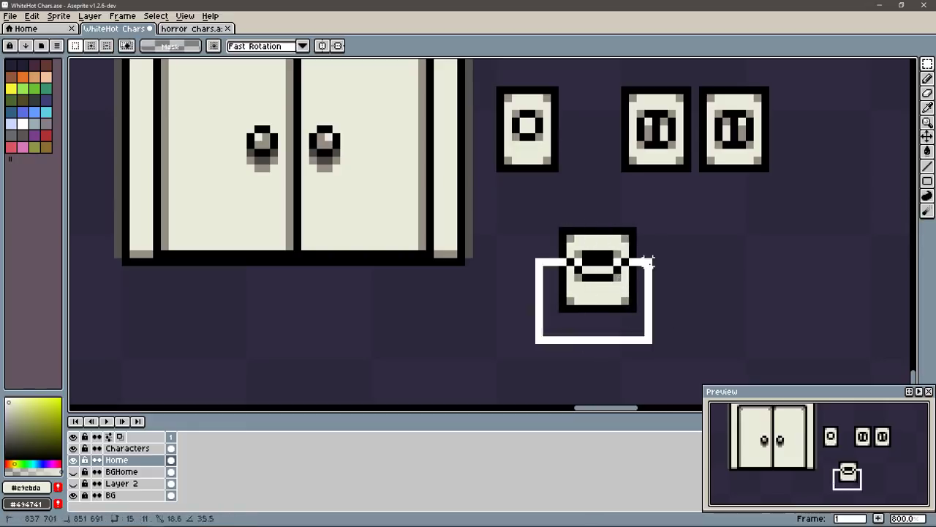
{"action": "key", "text": "Return"}
{"action": "key", "text": "b"}
{"action": "left_click", "coordinate": [578, 272], "text": "alt"}
{"action": "left_click", "coordinate": [597, 273]}
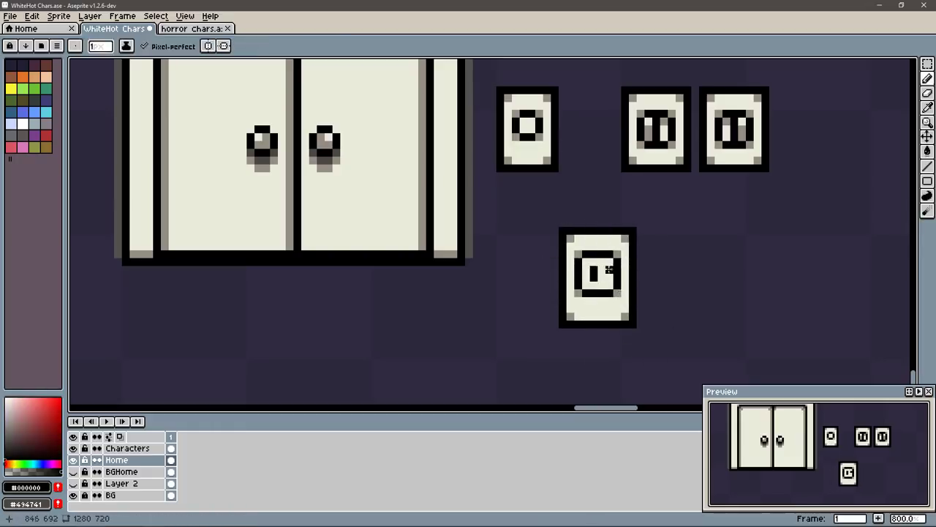
{"action": "left_click", "coordinate": [609, 270]}
Step: Widen the lower switch by one pixel and lengthen both black marks downward
{"action": "key", "text": "m"}
{"action": "mouse_move", "coordinate": [591, 215]}
{"action": "left_mouse_down"}
{"action": "mouse_move", "coordinate": [643, 324]}
{"action": "mouse_move", "coordinate": [626, 299]}
{"action": "left_mouse_up"}
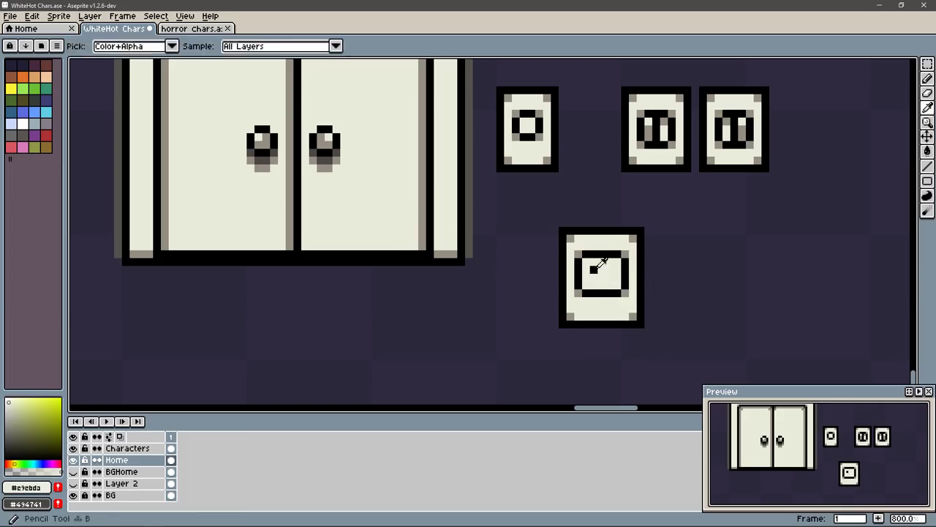
{"action": "key", "text": "b"}
{"action": "left_click", "coordinate": [594, 278]}
{"action": "left_click", "coordinate": [608, 277]}
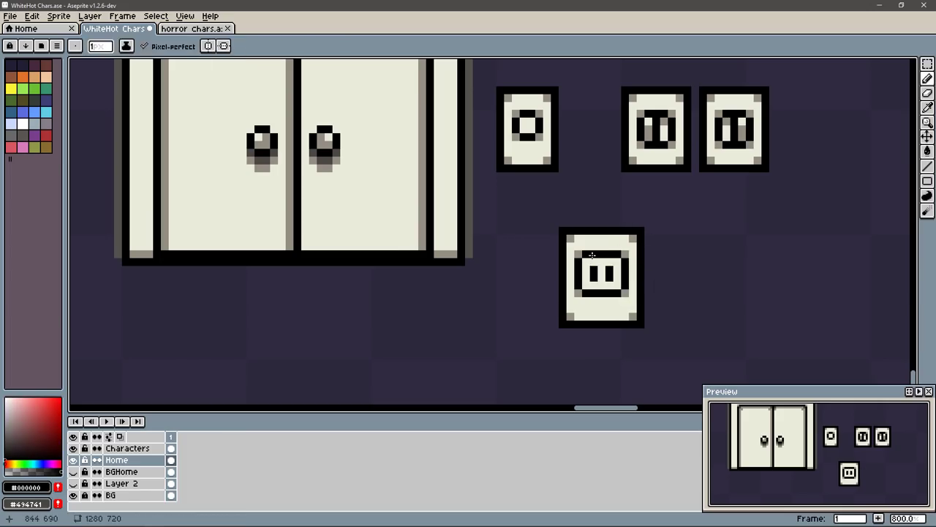
Step: Undo a stray ellipse and draw a grey shading line under the new toggle
{"action": "left_click", "coordinate": [899, 185]}
{"action": "left_click_drag", "start_coordinate": [732, 236], "coordinate": [802, 305]}
{"action": "key", "text": "ctrl+z"}
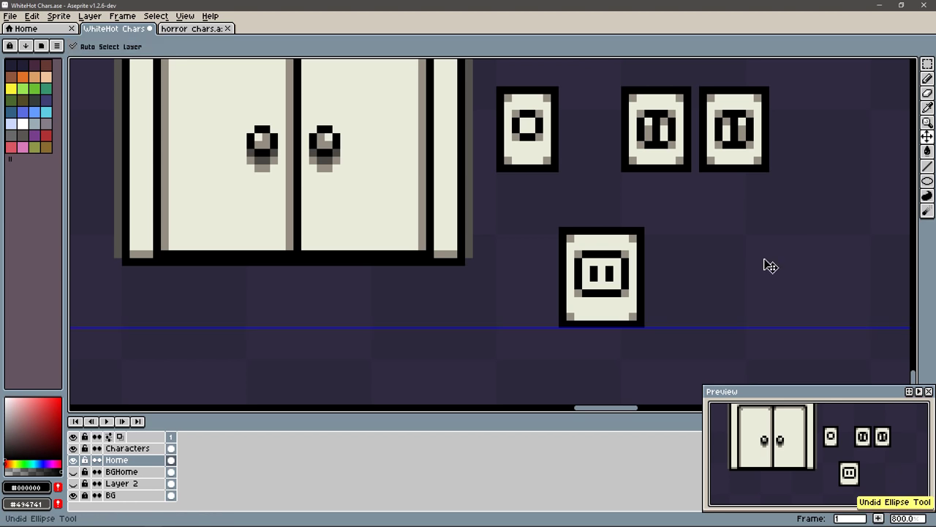
{"action": "scroll", "coordinate": [640, 265], "scroll_direction": "down", "scroll_amount": 2}
{"action": "scroll", "coordinate": [740, 253], "scroll_direction": "up", "scroll_amount": 2}
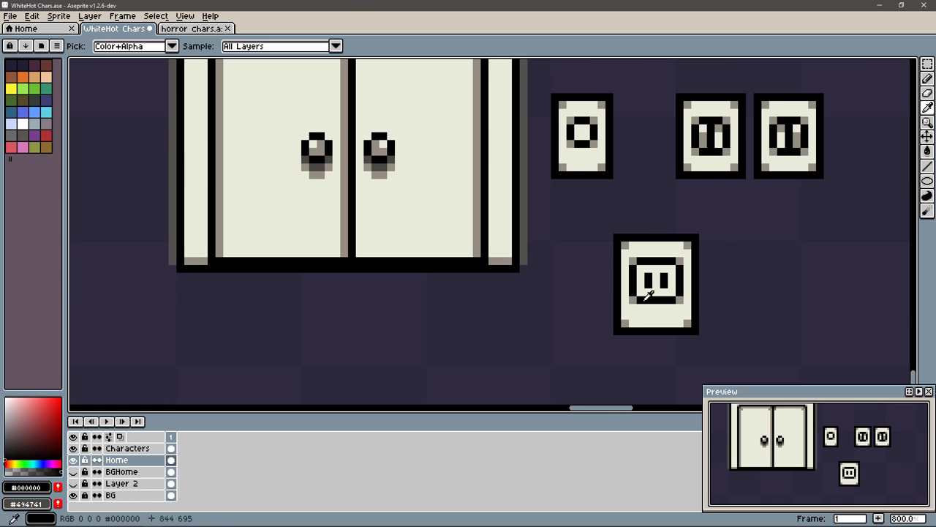
{"action": "left_click", "coordinate": [633, 298], "text": "alt"}
{"action": "left_click_drag", "start_coordinate": [639, 307], "coordinate": [670, 308]}
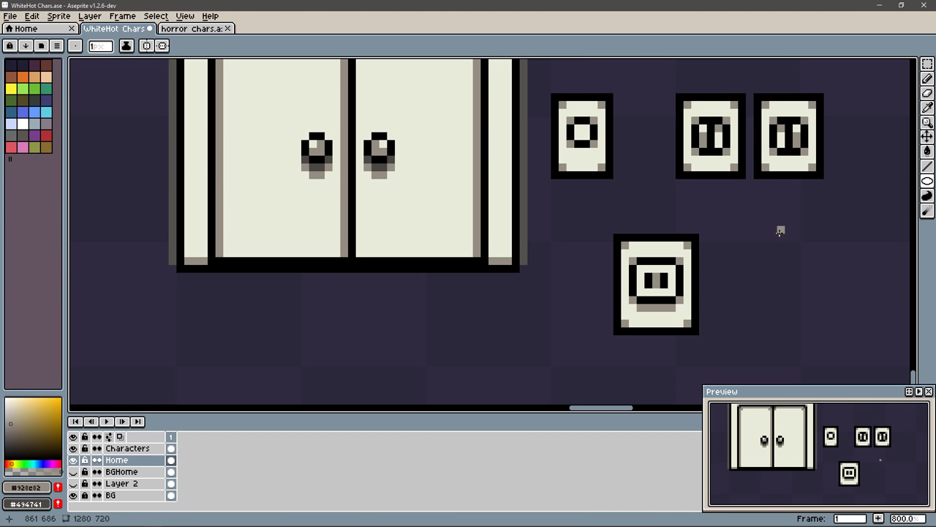
Step: Select the bottom of the lower switch, then undo the transformation and deselect
{"action": "key", "text": "m"}
{"action": "mouse_move", "coordinate": [596, 351]}
{"action": "left_mouse_down"}
{"action": "mouse_move", "coordinate": [717, 310]}
{"action": "mouse_move", "coordinate": [701, 322]}
{"action": "left_mouse_up"}
{"action": "key", "text": "ctrl+z"}
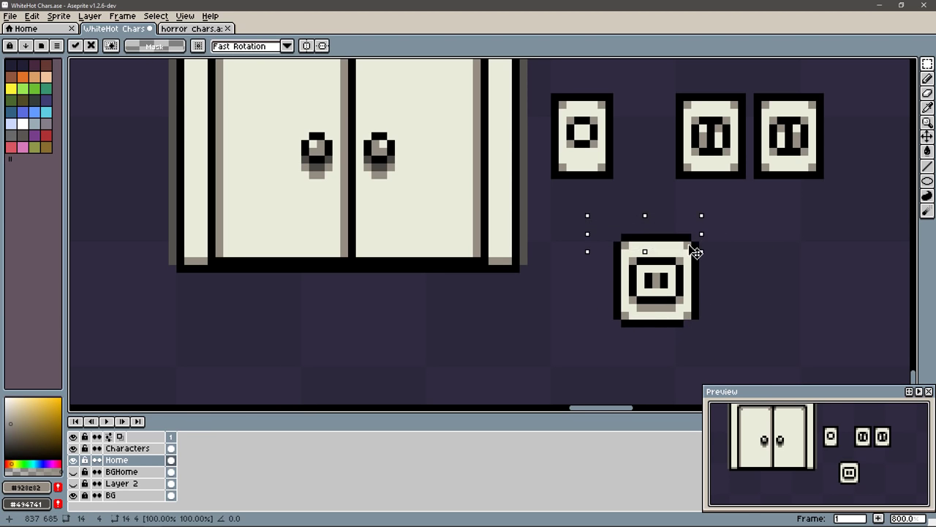
{"action": "key", "text": "ctrl+z"}
{"action": "key", "text": "ctrl+d"}
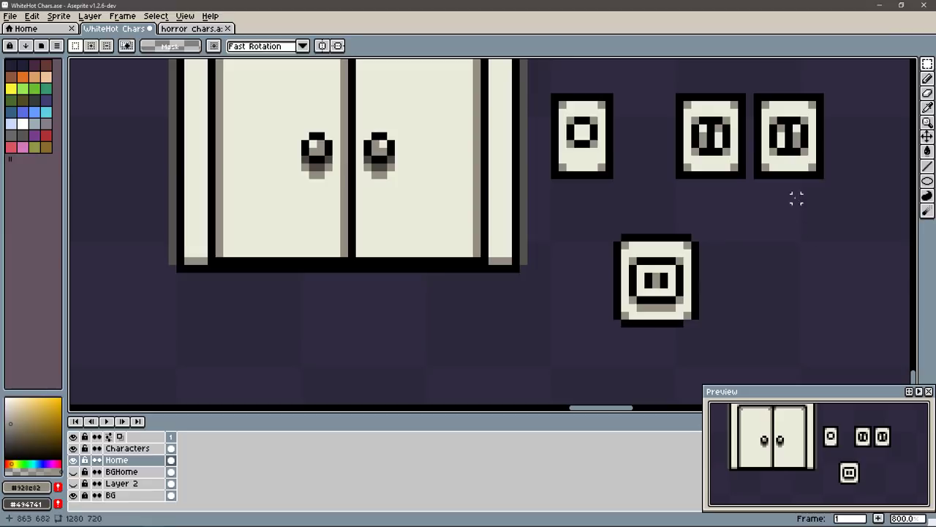
Step: Draw the black bottle outline with a banded neck and round body above the switches
{"action": "key", "text": "b"}
{"action": "scroll", "coordinate": [644, 340], "scroll_direction": "up", "scroll_amount": 5}
{"action": "scroll", "coordinate": [648, 104], "scroll_direction": "right", "scroll_amount": 3}
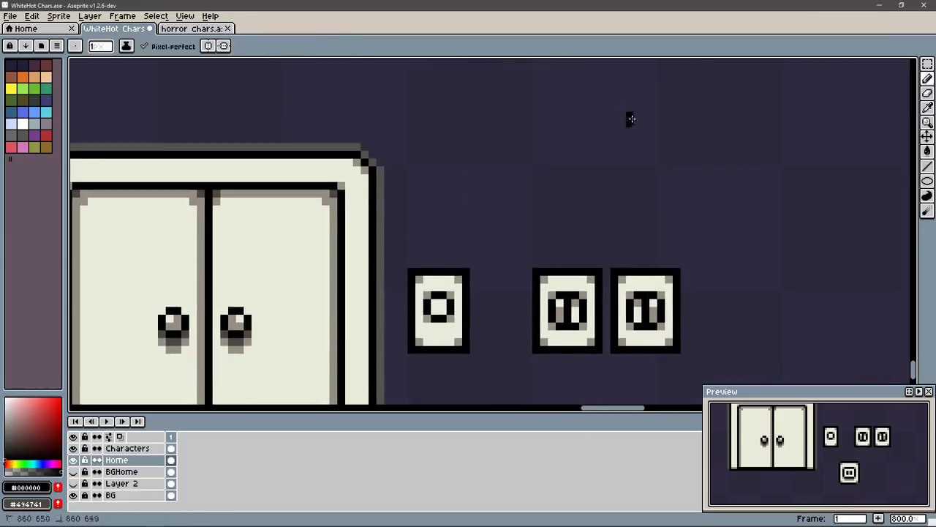
{"action": "key", "text": "ctrl+z"}
{"action": "mouse_move", "coordinate": [630, 106]}
{"action": "left_mouse_down"}
{"action": "mouse_move", "coordinate": [650, 133]}
{"action": "mouse_move", "coordinate": [647, 123]}
{"action": "left_mouse_up"}
{"action": "left_click", "coordinate": [660, 146]}
{"action": "left_click", "coordinate": [623, 152]}
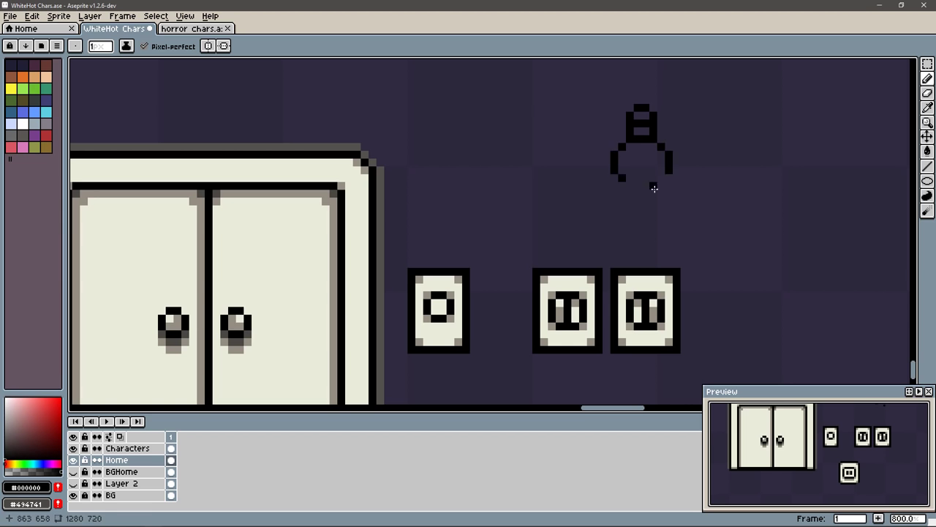
{"action": "left_click_drag", "start_coordinate": [626, 192], "coordinate": [658, 187]}
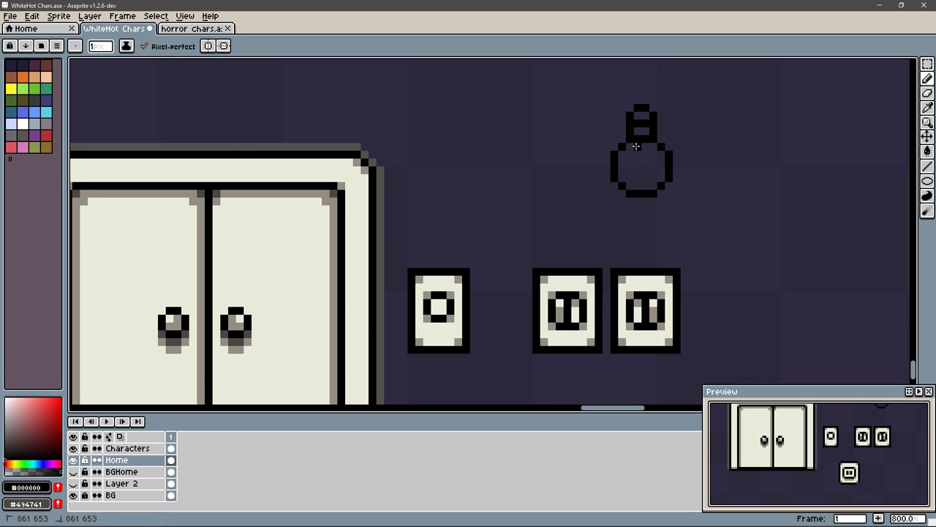
Step: Fill the bottle body and neck with cream and select the bottle
{"action": "left_click", "coordinate": [604, 277], "text": "alt"}
{"action": "key", "text": "g"}
{"action": "key", "text": "ctrl+f"}
{"action": "left_click", "coordinate": [642, 157]}
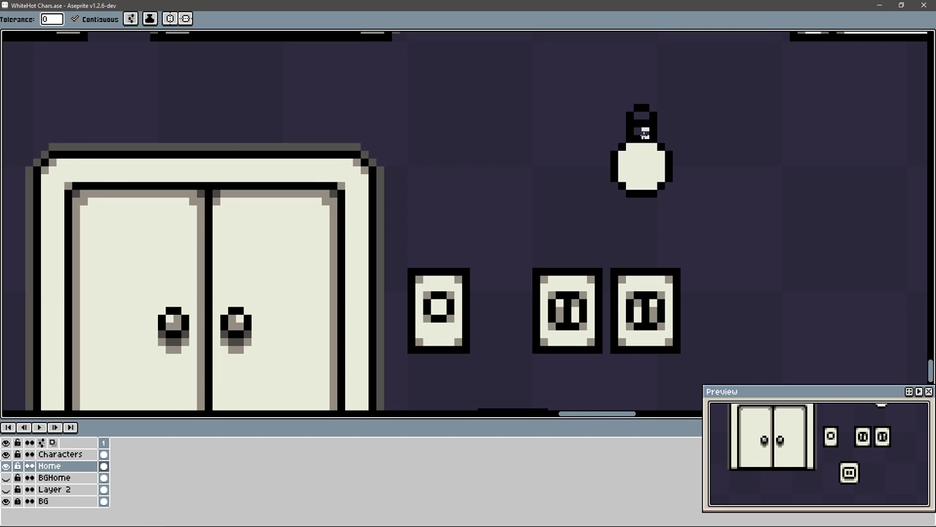
{"action": "left_click", "coordinate": [644, 133]}
{"action": "key", "text": "b"}
{"action": "left_click_drag", "start_coordinate": [863, 459], "coordinate": [841, 487]}
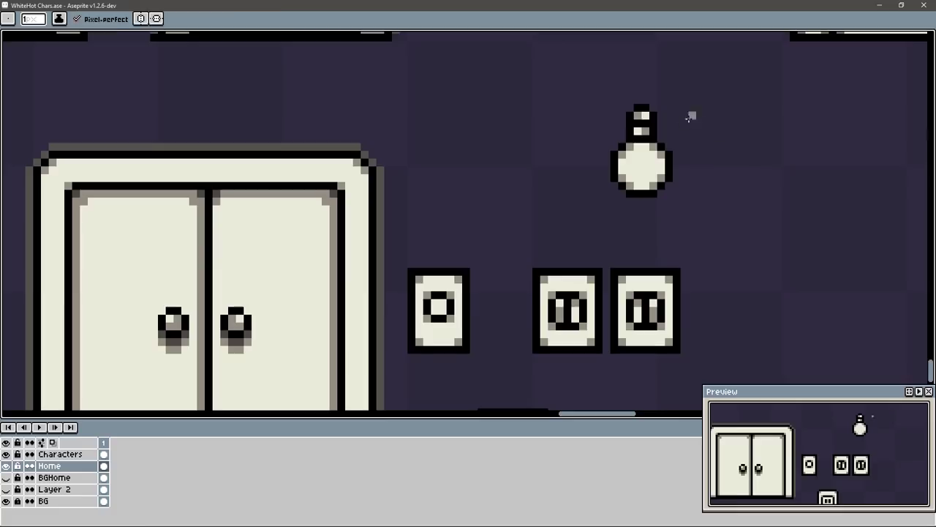
{"action": "key", "text": "m"}
{"action": "mouse_move", "coordinate": [642, 160]}
{"action": "left_mouse_down"}
{"action": "mouse_move", "coordinate": [595, 184]}
{"action": "mouse_move", "coordinate": [485, 169]}
{"action": "left_mouse_up"}
Step: Drop a mirrored bottle copy on the left and reshape the right bottle into a narrow-necked flask
{"action": "left_click_drag", "start_coordinate": [623, 94], "coordinate": [660, 215]}
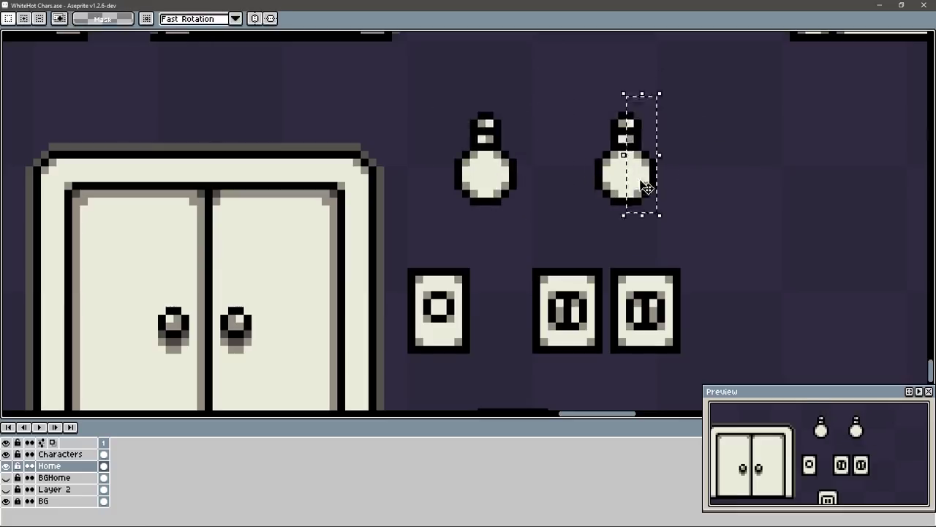
{"action": "key", "text": "shift+h"}
{"action": "key", "text": "b"}
{"action": "mouse_move", "coordinate": [620, 123]}
{"action": "left_mouse_down"}
{"action": "mouse_move", "coordinate": [645, 132]}
{"action": "mouse_move", "coordinate": [628, 192]}
{"action": "left_mouse_up"}
{"action": "left_click_drag", "start_coordinate": [631, 141], "coordinate": [620, 152]}
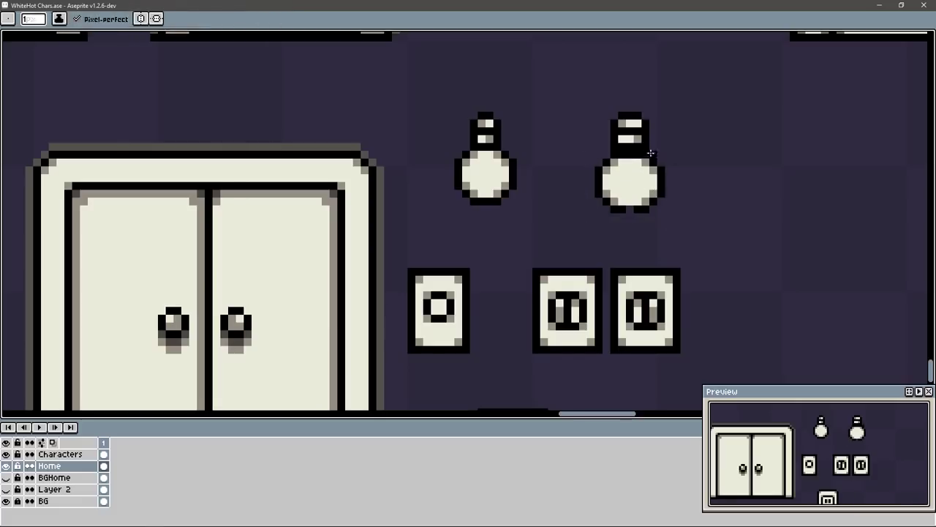
{"action": "left_click_drag", "start_coordinate": [623, 208], "coordinate": [636, 215]}
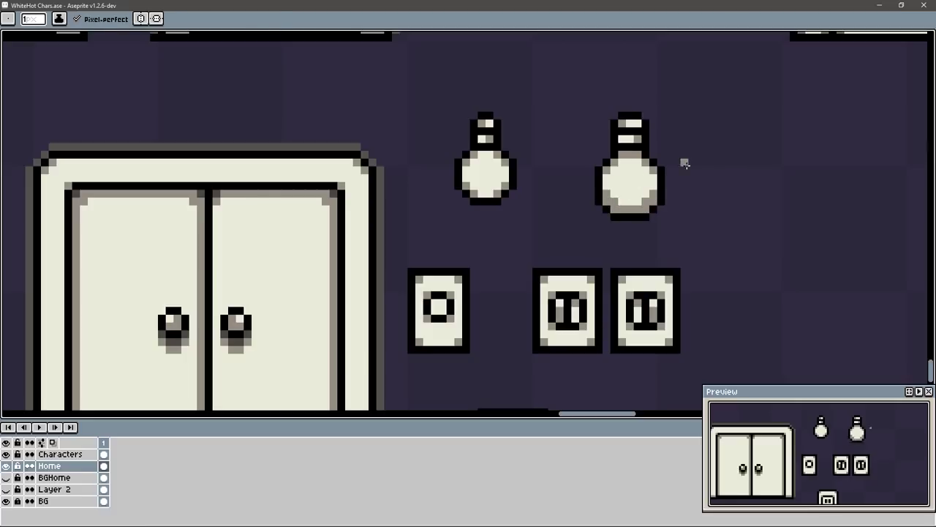
{"action": "left_click_drag", "start_coordinate": [636, 130], "coordinate": [642, 123], "text": "ctrl"}
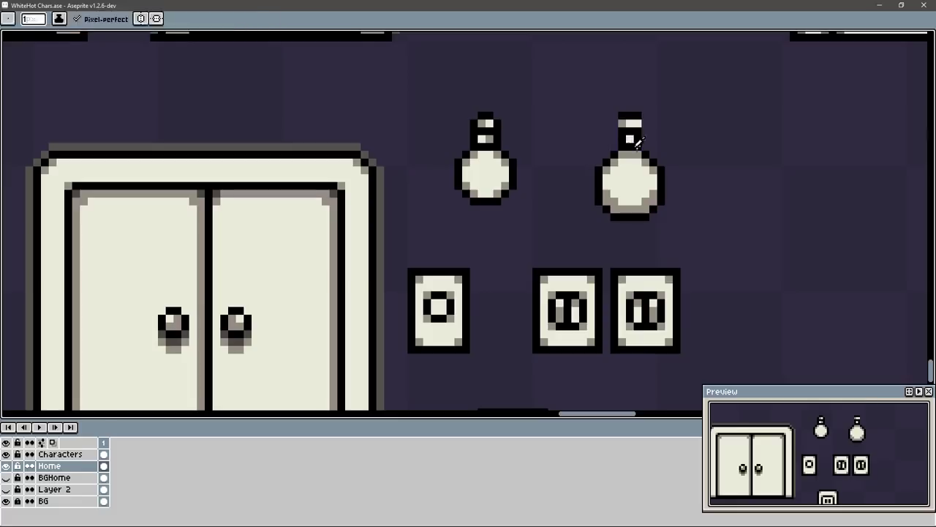
{"action": "left_click", "coordinate": [615, 123]}
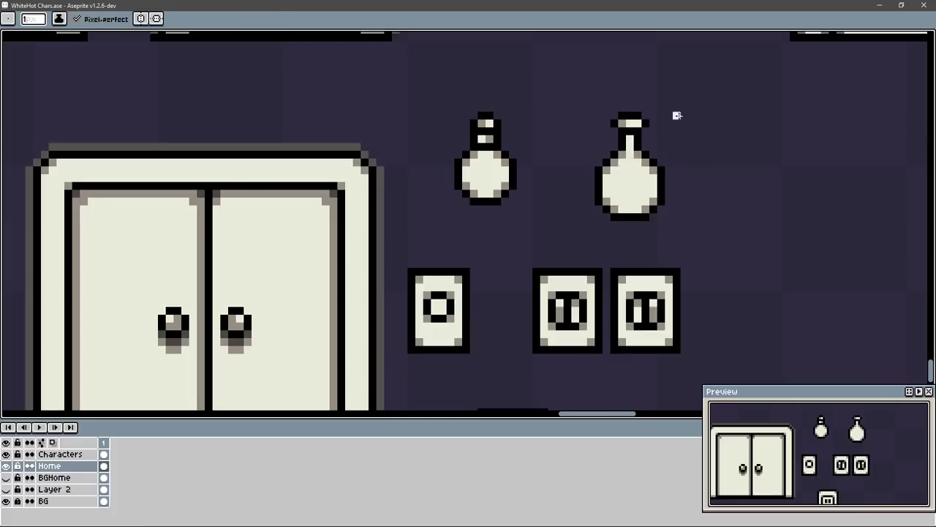
Step: Move the left bottle to the right of the flask and deselect
{"action": "mouse_move", "coordinate": [433, 111]}
{"action": "left_mouse_down"}
{"action": "mouse_move", "coordinate": [527, 209]}
{"action": "mouse_move", "coordinate": [746, 203]}
{"action": "left_mouse_up"}
{"action": "key", "text": "ctrl+d"}
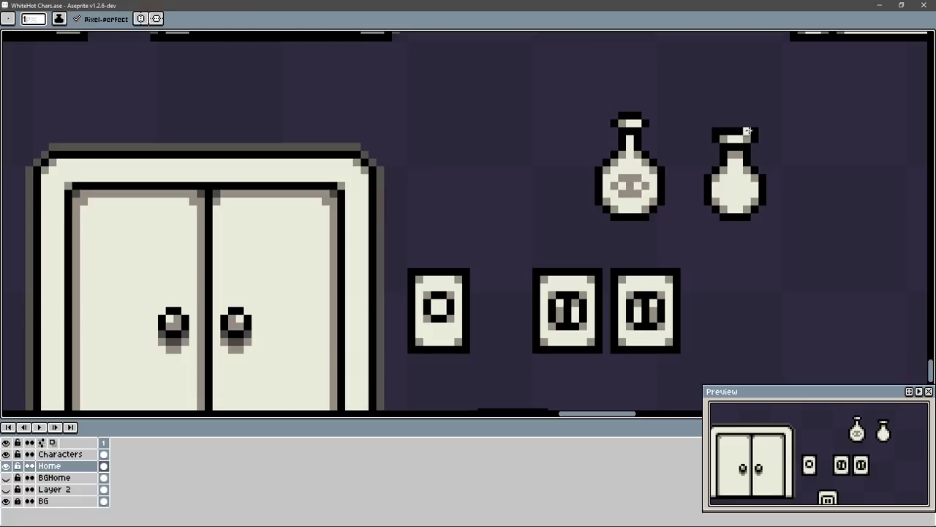
{"action": "scroll", "coordinate": [795, 151], "scroll_direction": "down", "scroll_amount": 1}
Step: Move the two bottles down toward the sockets and nudge the right bottle closer
{"action": "key", "text": "m"}
{"action": "mouse_move", "coordinate": [648, 125]}
{"action": "left_mouse_down"}
{"action": "mouse_move", "coordinate": [778, 194]}
{"action": "mouse_move", "coordinate": [719, 206]}
{"action": "left_mouse_up"}
{"action": "key", "text": "Return"}
{"action": "mouse_move", "coordinate": [735, 136]}
{"action": "left_mouse_down"}
{"action": "mouse_move", "coordinate": [678, 211]}
{"action": "mouse_move", "coordinate": [703, 204]}
{"action": "left_mouse_up"}
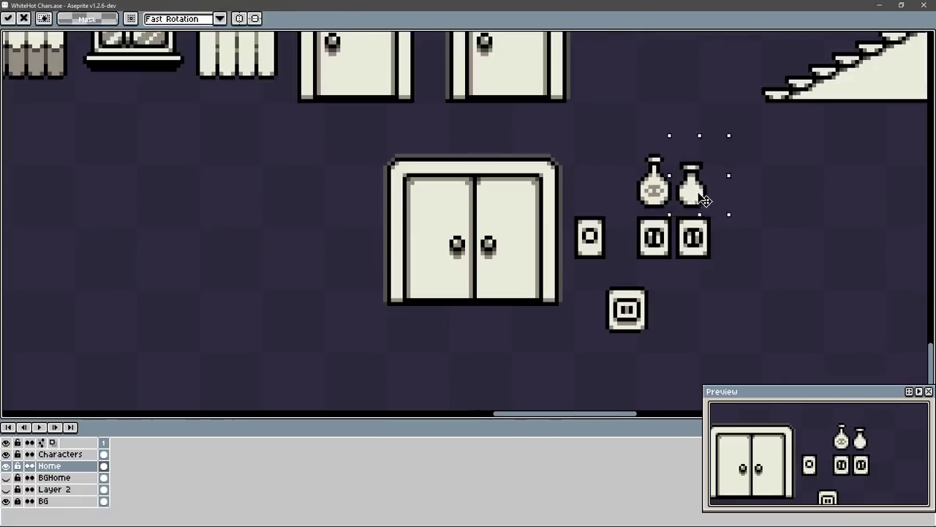
{"action": "key", "text": "Return"}
{"action": "scroll", "coordinate": [704, 204], "scroll_direction": "down", "scroll_amount": 3}
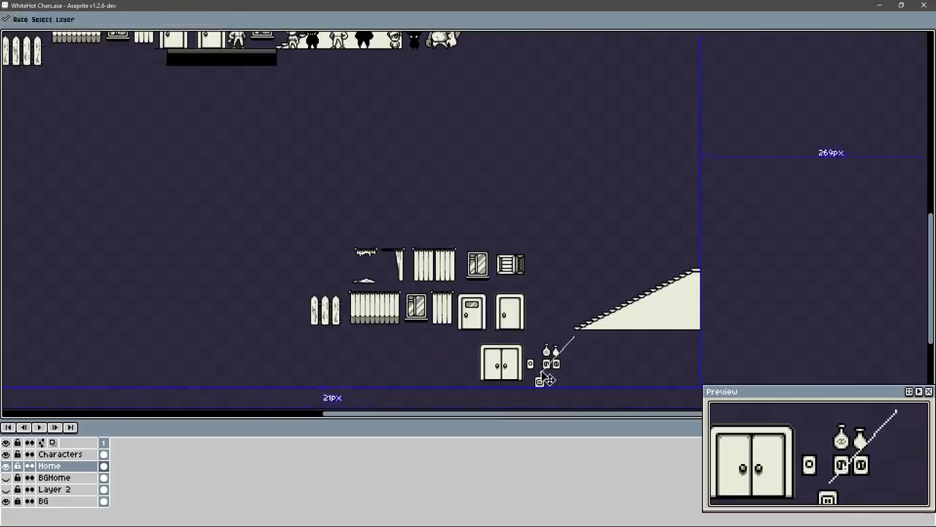
Step: Move the vent window up-left above the curtains, cancelling a small-window move
{"action": "left_click_drag", "start_coordinate": [545, 360], "coordinate": [355, 188]}
{"action": "scroll", "coordinate": [356, 188], "scroll_direction": "up", "scroll_amount": 3}
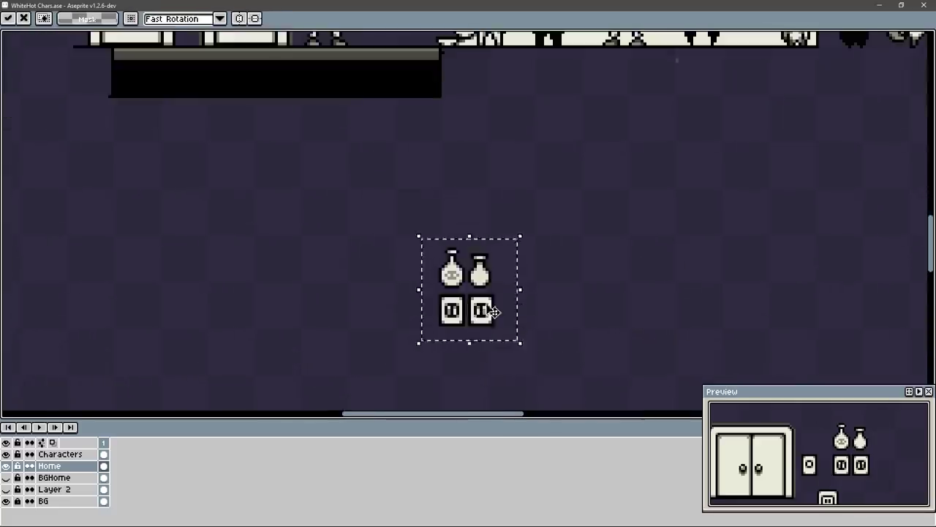
{"action": "mouse_move", "coordinate": [493, 309]}
{"action": "left_mouse_down"}
{"action": "mouse_move", "coordinate": [453, 209]}
{"action": "mouse_move", "coordinate": [247, 320]}
{"action": "left_mouse_up"}
{"action": "left_click_drag", "start_coordinate": [438, 219], "coordinate": [460, 307]}
{"action": "mouse_move", "coordinate": [563, 190]}
{"action": "left_mouse_down"}
{"action": "mouse_move", "coordinate": [538, 146]}
{"action": "mouse_move", "coordinate": [268, 88]}
{"action": "left_mouse_up"}
{"action": "scroll", "coordinate": [268, 88], "scroll_direction": "up", "scroll_amount": 1}
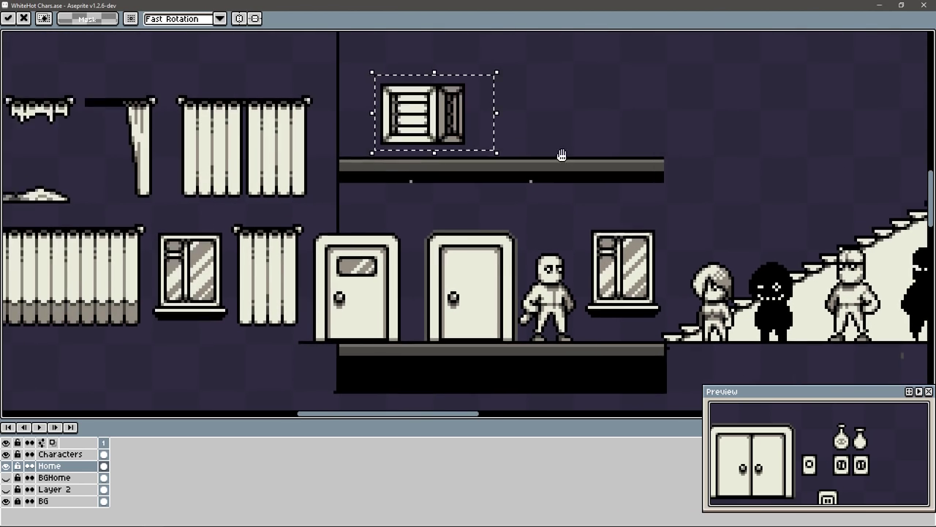
{"action": "left_click_drag", "start_coordinate": [576, 252], "coordinate": [318, 174]}
{"action": "left_click_drag", "start_coordinate": [493, 192], "coordinate": [583, 300]}
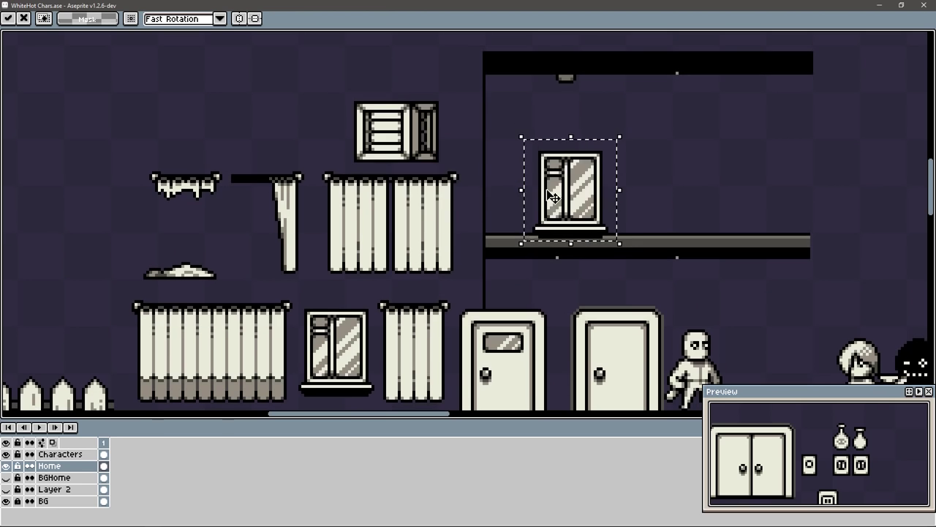
{"action": "left_click_drag", "start_coordinate": [592, 223], "coordinate": [328, 150]}
{"action": "key", "text": "Escape"}
Step: Pan and zoom the view to the hallway scene with the pale man
{"action": "left_click_drag", "start_coordinate": [747, 328], "coordinate": [412, 215]}
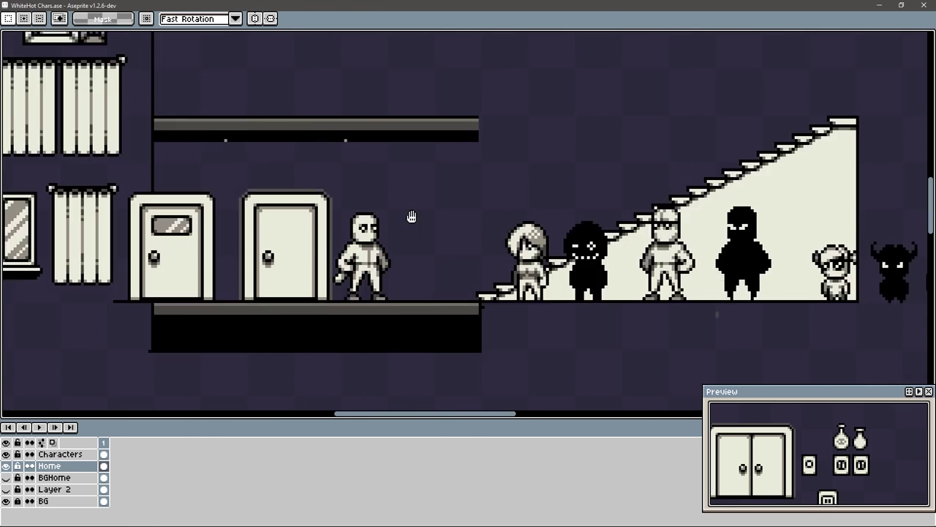
{"action": "scroll", "coordinate": [422, 198], "scroll_direction": "down", "scroll_amount": 2}
{"action": "scroll", "coordinate": [422, 198], "scroll_direction": "up", "scroll_amount": 2}
{"action": "scroll", "coordinate": [343, 285], "scroll_direction": "up", "scroll_amount": 1}
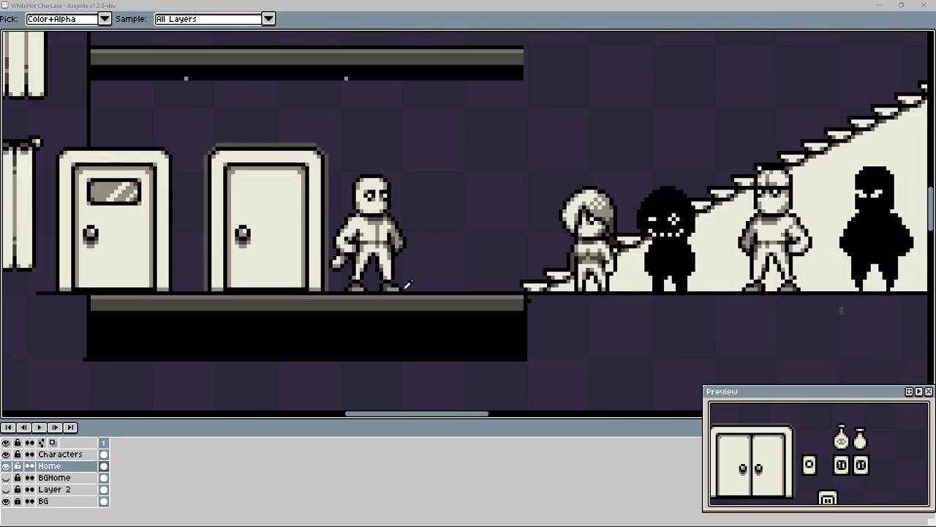
{"action": "scroll", "coordinate": [366, 285], "scroll_direction": "up", "scroll_amount": 1}
{"action": "key", "text": "b"}
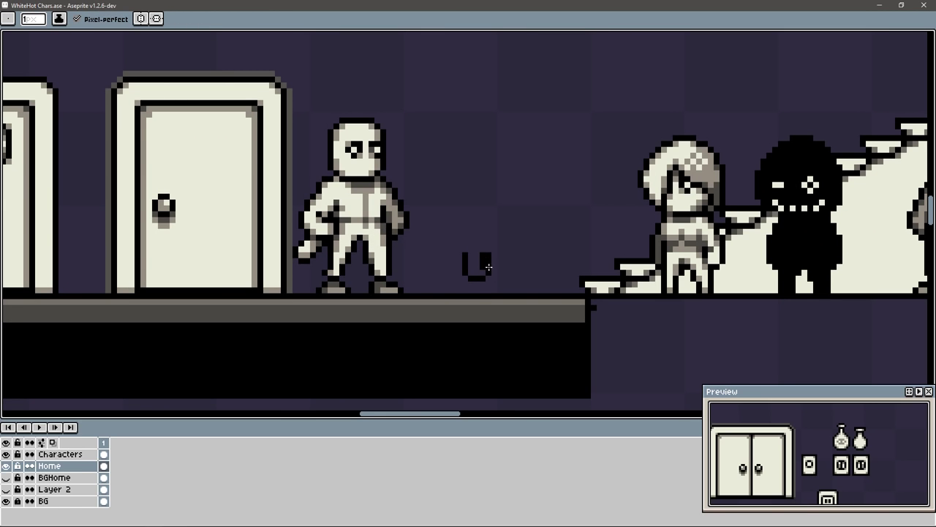
Step: Sketch a small bottle outline on the hallway floor and fill it with the light colour
{"action": "key", "text": "ctrl+z"}
{"action": "left_click_drag", "start_coordinate": [913, 404], "coordinate": [834, 467]}
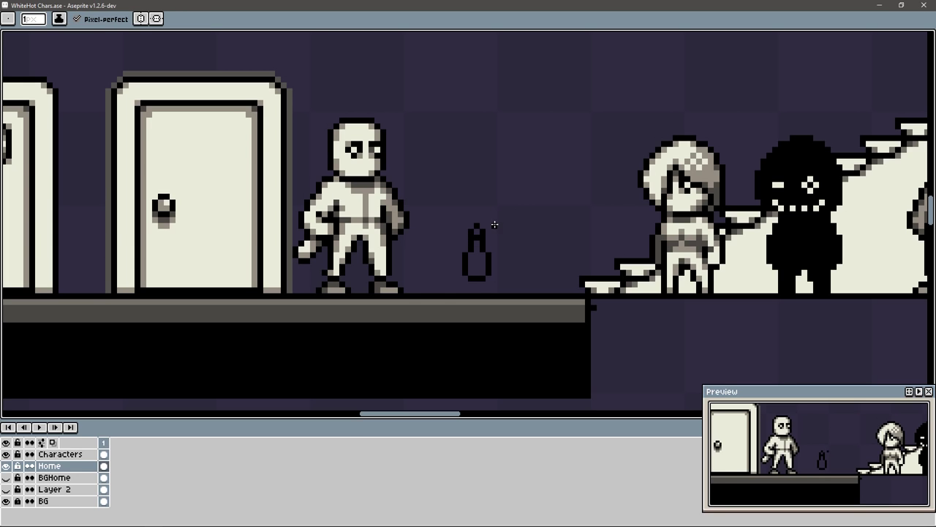
{"action": "key", "text": "ctrl+z"}
{"action": "left_click_drag", "start_coordinate": [527, 266], "coordinate": [547, 269]}
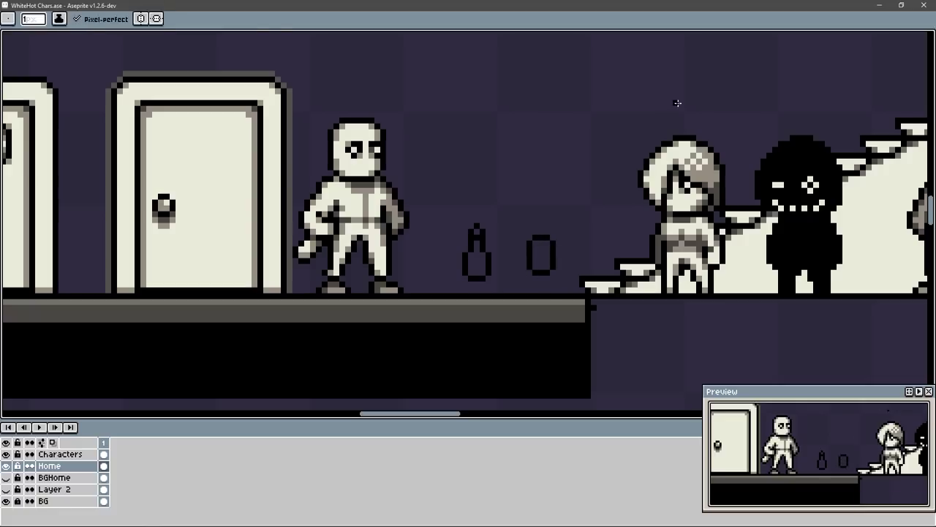
{"action": "key", "text": "g"}
{"action": "left_click", "coordinate": [541, 253]}
{"action": "key", "text": "b"}
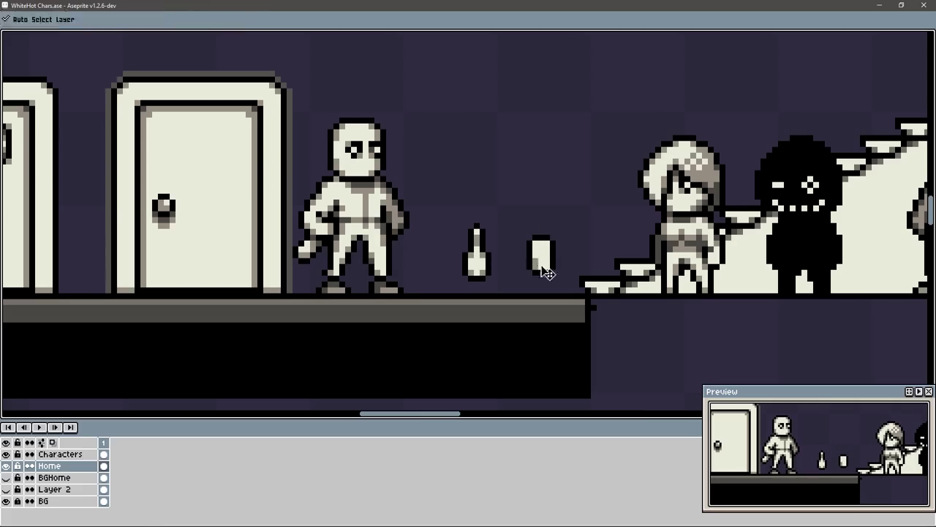
Step: Undo stray pixels and remove the thin stem from the second bottle
{"action": "key", "text": "ctrl+z"}
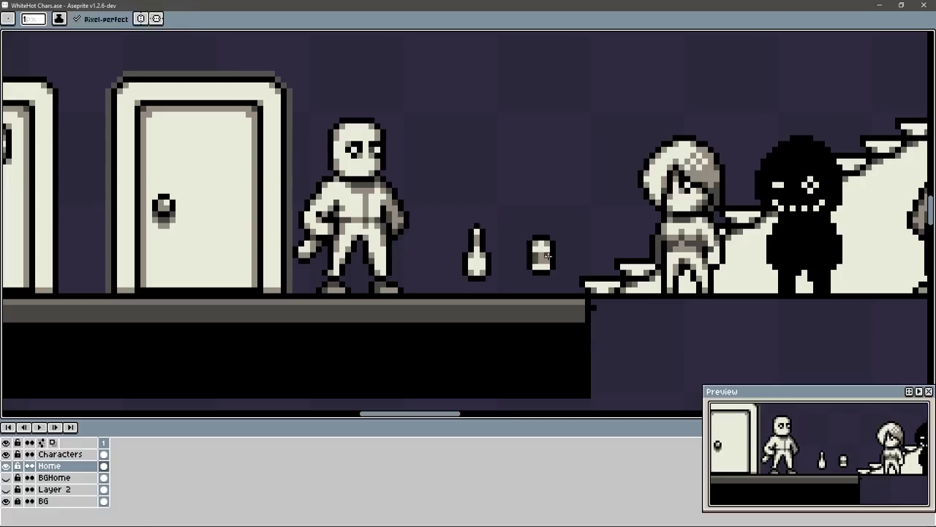
{"action": "key", "text": "ctrl+z"}
{"action": "key", "text": "ctrl+z"}
{"action": "key", "text": "ctrl+z"}
{"action": "key", "text": "ctrl+z"}
{"action": "key", "text": "ctrl+y"}
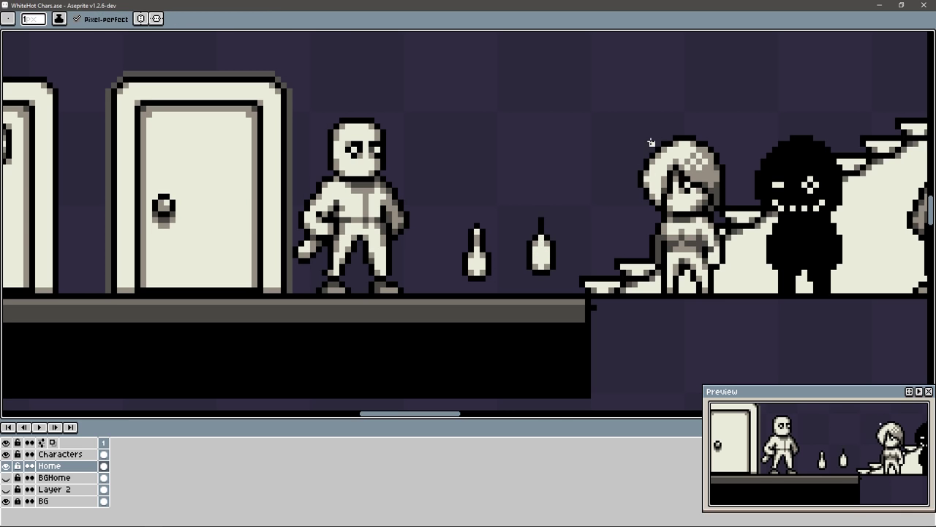
{"action": "key", "text": "ctrl+z"}
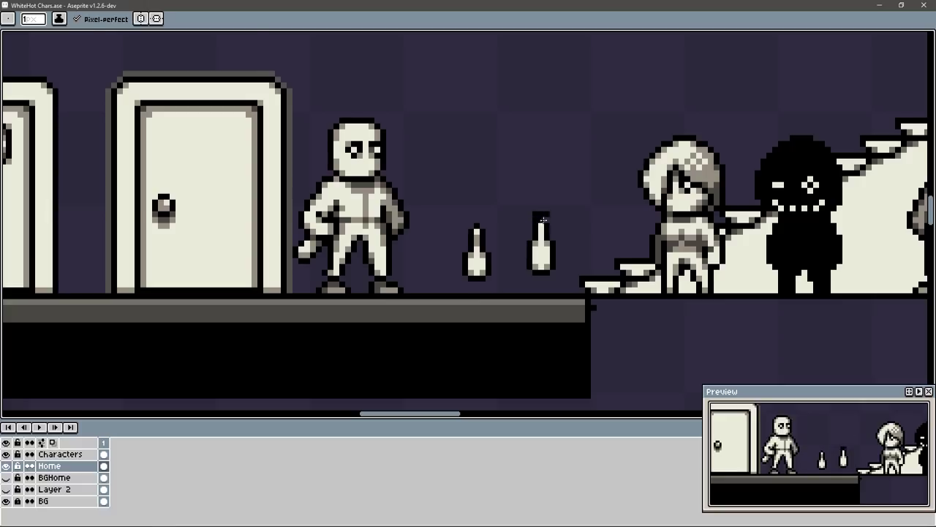
{"action": "key", "text": "e"}
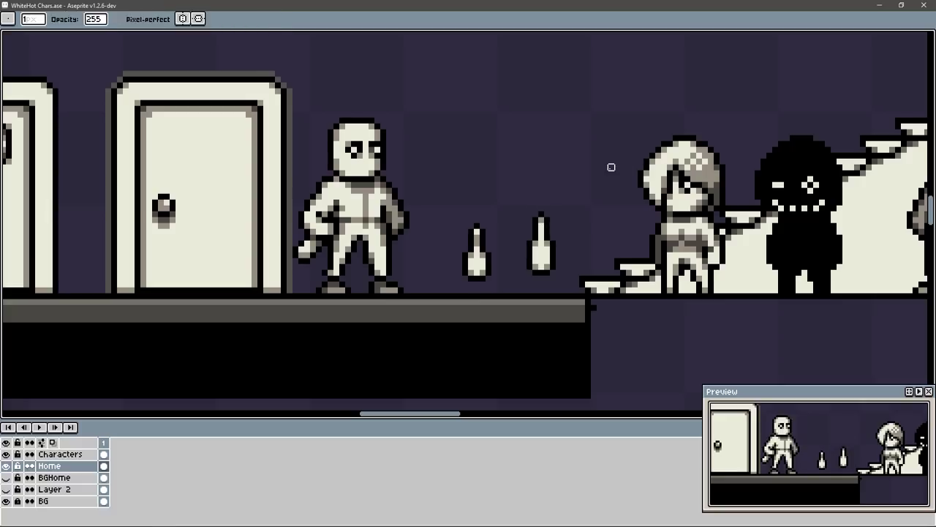
Step: Duplicate the right bottle with the marquee to make a third bottle
{"action": "key", "text": "m"}
{"action": "left_click_drag", "start_coordinate": [509, 193], "coordinate": [567, 281]}
{"action": "mouse_move", "coordinate": [541, 234]}
{"action": "left_mouse_down"}
{"action": "mouse_move", "coordinate": [515, 234]}
{"action": "mouse_move", "coordinate": [561, 223]}
{"action": "left_mouse_up"}
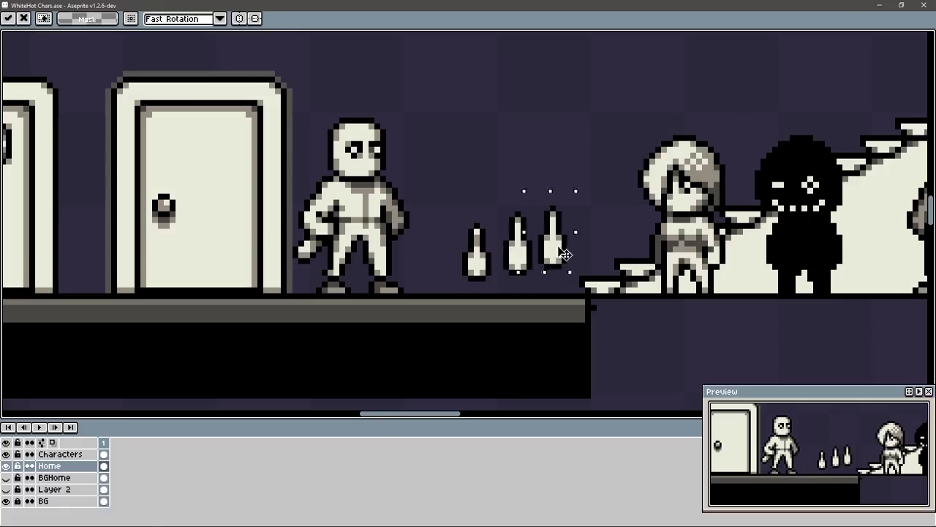
{"action": "key", "text": "i"}
{"action": "key", "text": "b"}
Step: Sample colours from the bottles and undo the stray pixels drawn on the bottle top
{"action": "key", "text": "i"}
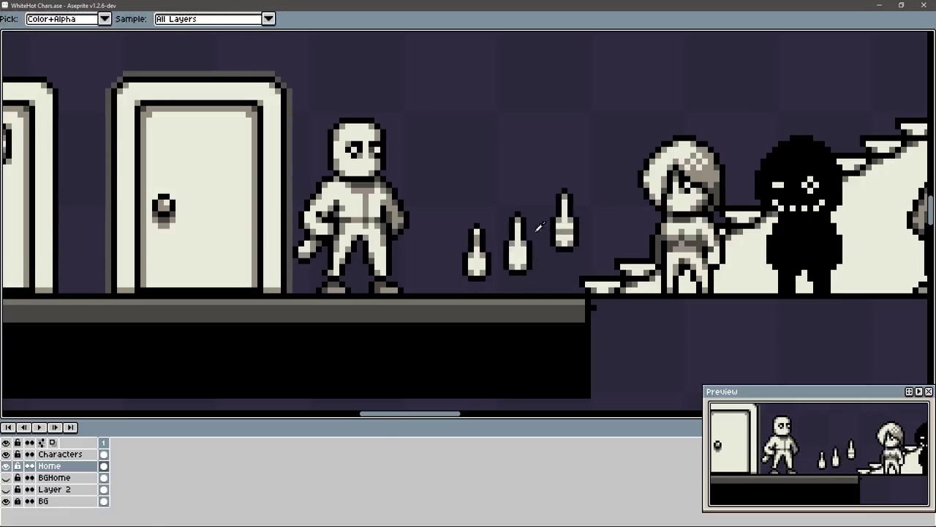
{"action": "key", "text": "b"}
{"action": "key", "text": "i"}
{"action": "key", "text": "b"}
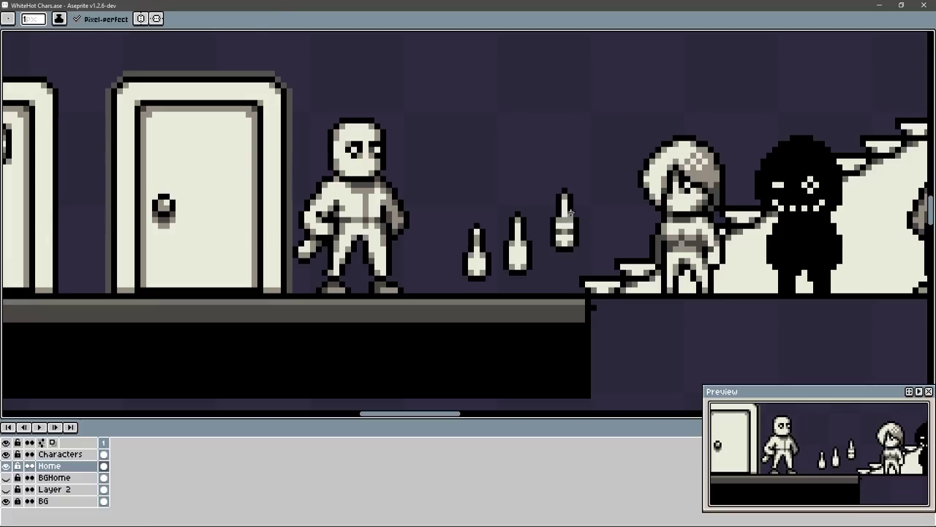
{"action": "key", "text": "i"}
{"action": "key", "text": "b"}
{"action": "key", "text": "ctrl+z"}
{"action": "key", "text": "v"}
{"action": "key", "text": "b"}
{"action": "key", "text": "v"}
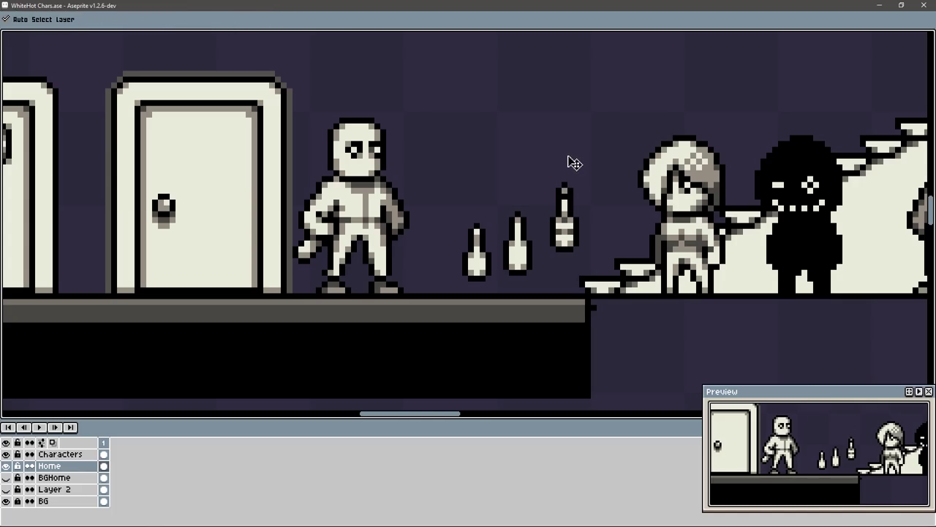
{"action": "key", "text": "ctrl+z"}
Step: Move the three new bottles next to the other bottles on the hallway floor
{"action": "key", "text": "m"}
{"action": "scroll", "coordinate": [569, 164], "scroll_direction": "down", "scroll_amount": 1}
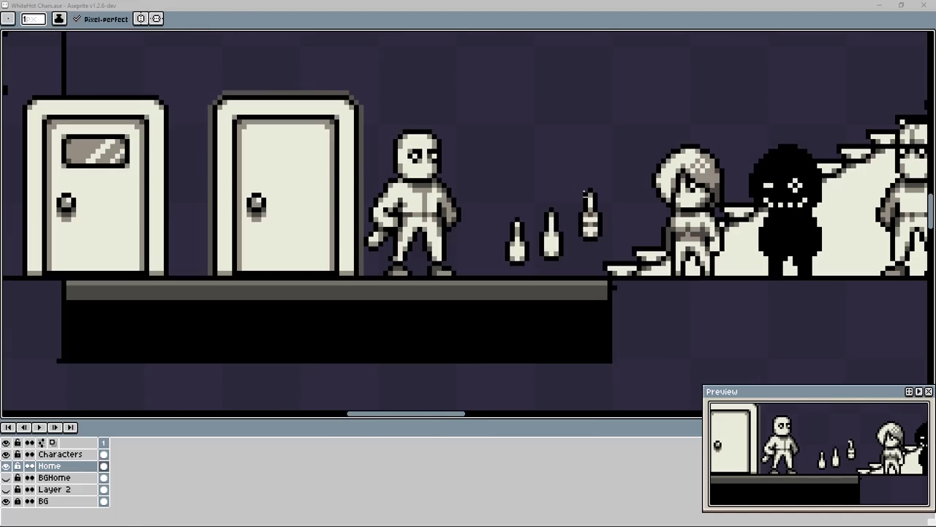
{"action": "mouse_move", "coordinate": [569, 179]}
{"action": "left_mouse_down"}
{"action": "mouse_move", "coordinate": [595, 198]}
{"action": "mouse_move", "coordinate": [597, 223]}
{"action": "mouse_move", "coordinate": [581, 212]}
{"action": "mouse_move", "coordinate": [621, 314]}
{"action": "mouse_move", "coordinate": [446, 167]}
{"action": "mouse_move", "coordinate": [396, 232]}
{"action": "left_mouse_up"}
{"action": "scroll", "coordinate": [522, 189], "scroll_direction": "down", "scroll_amount": 1}
{"action": "scroll", "coordinate": [522, 189], "scroll_direction": "up", "scroll_amount": 1}
{"action": "scroll", "coordinate": [556, 219], "scroll_direction": "down", "scroll_amount": 2}
{"action": "scroll", "coordinate": [445, 167], "scroll_direction": "up", "scroll_amount": 2}
{"action": "scroll", "coordinate": [395, 232], "scroll_direction": "up", "scroll_amount": 2}
{"action": "left_click_drag", "start_coordinate": [334, 226], "coordinate": [783, 279]}
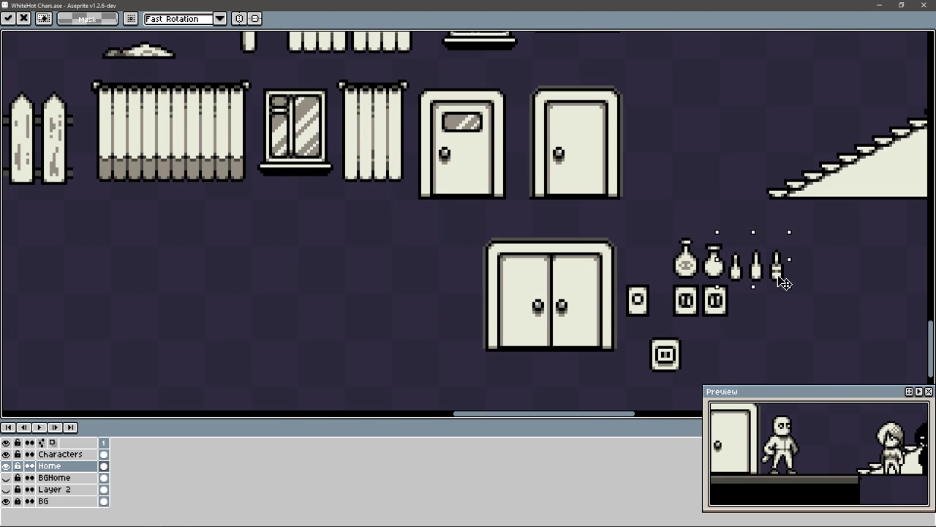
{"action": "key", "text": "Return"}
{"action": "scroll", "coordinate": [624, 280], "scroll_direction": "down", "scroll_amount": 2}
{"action": "scroll", "coordinate": [483, 119], "scroll_direction": "up", "scroll_amount": 1}
Step: Outline two tall thin ladder rails side by side below the hallway floor
{"action": "key", "text": "b"}
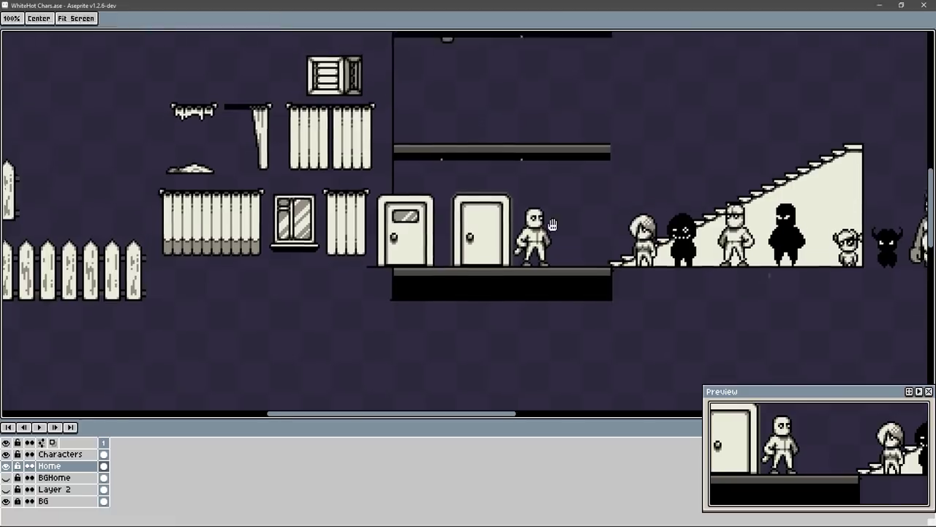
{"action": "scroll", "coordinate": [571, 261], "scroll_direction": "up", "scroll_amount": 1}
{"action": "key", "text": "ctrl+f"}
{"action": "key", "text": "u"}
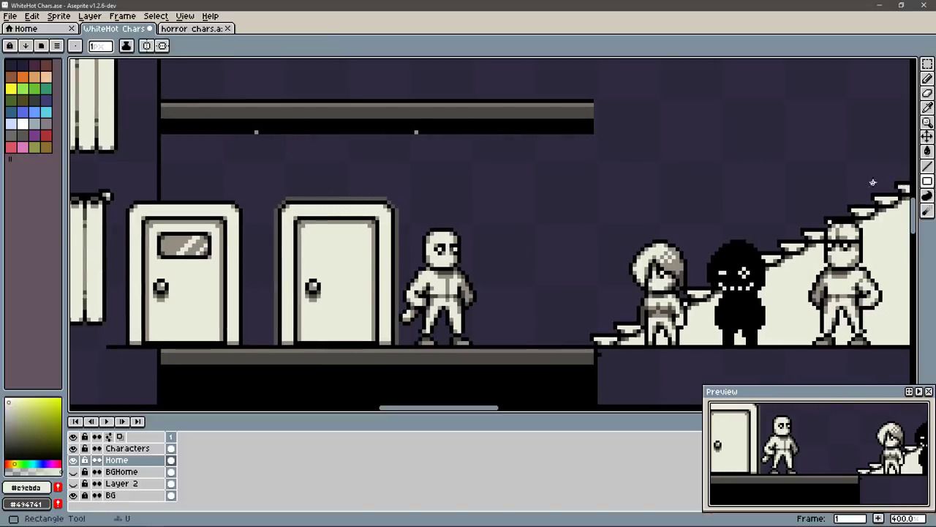
{"action": "mouse_move", "coordinate": [498, 343]}
{"action": "left_mouse_down"}
{"action": "mouse_move", "coordinate": [510, 293]}
{"action": "mouse_move", "coordinate": [506, 102]}
{"action": "left_mouse_up"}
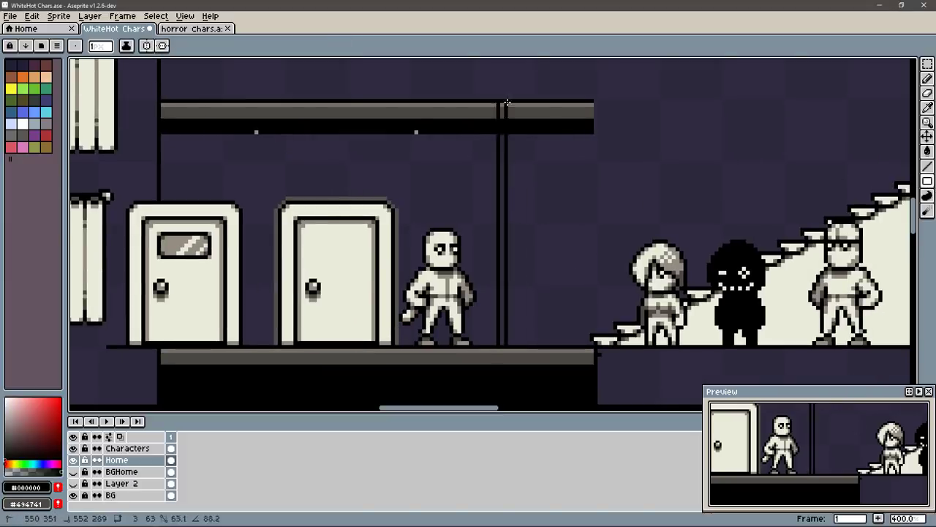
{"action": "key", "text": "v"}
{"action": "key", "text": "h"}
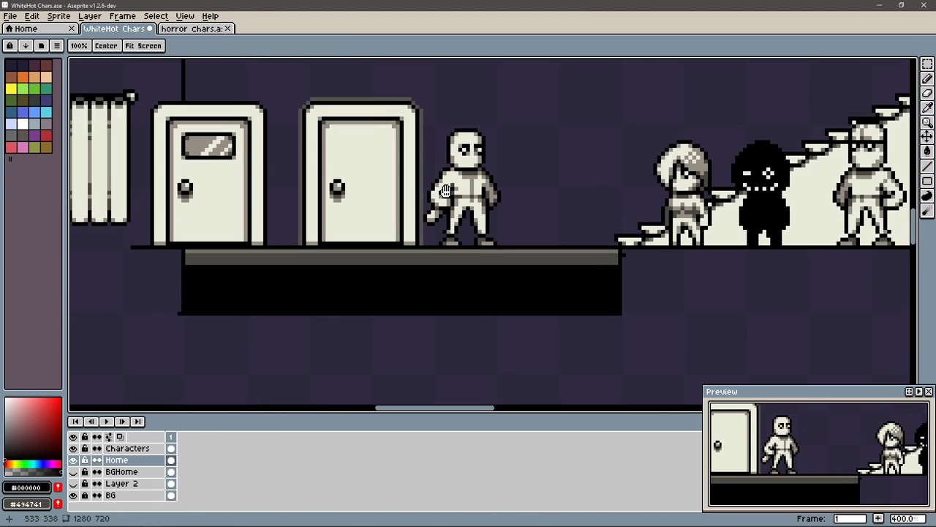
{"action": "mouse_move", "coordinate": [541, 273]}
{"action": "left_mouse_down"}
{"action": "mouse_move", "coordinate": [591, 294]}
{"action": "mouse_move", "coordinate": [577, 242]}
{"action": "left_mouse_up"}
{"action": "key", "text": "u"}
{"action": "mouse_move", "coordinate": [568, 247]}
{"action": "left_mouse_down"}
{"action": "mouse_move", "coordinate": [577, 346]}
{"action": "mouse_move", "coordinate": [545, 329]}
{"action": "left_mouse_up"}
{"action": "mouse_move", "coordinate": [570, 258]}
{"action": "left_mouse_down"}
{"action": "mouse_move", "coordinate": [579, 401]}
{"action": "mouse_move", "coordinate": [602, 341]}
{"action": "left_mouse_up"}
Step: Outline a rung between the two rails and fill the rung and both rails cream
{"action": "key", "text": "b"}
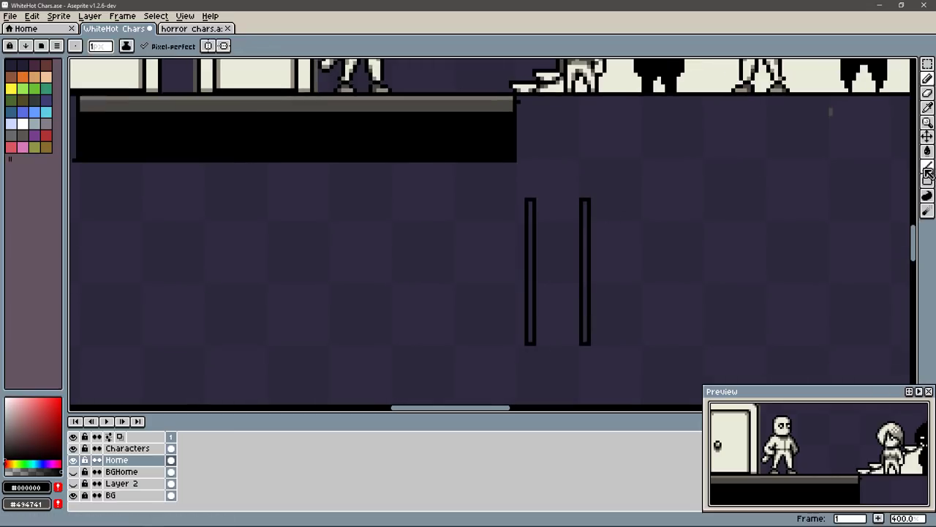
{"action": "left_click", "coordinate": [927, 173]}
{"action": "left_click_drag", "start_coordinate": [536, 211], "coordinate": [580, 220]}
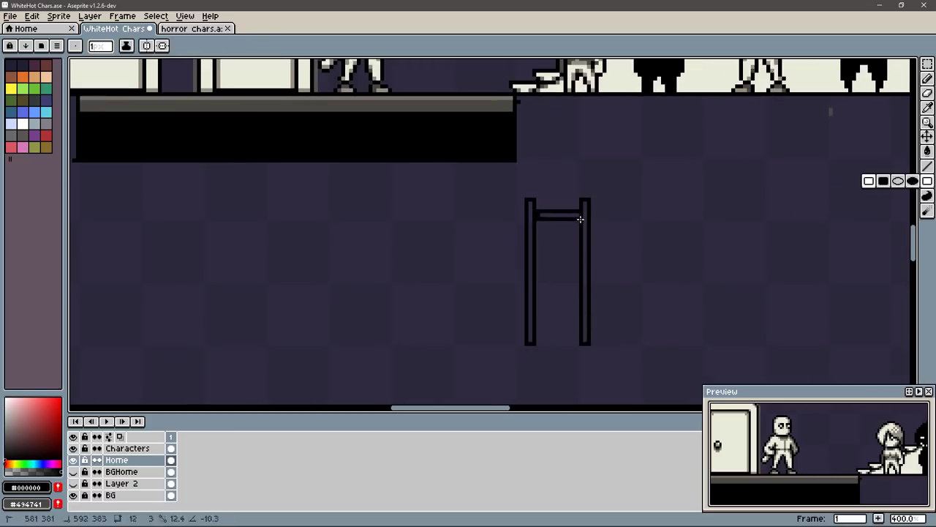
{"action": "key", "text": "g"}
{"action": "left_click", "coordinate": [397, 100], "text": "alt"}
{"action": "left_click", "coordinate": [558, 215]}
{"action": "left_click", "coordinate": [584, 278]}
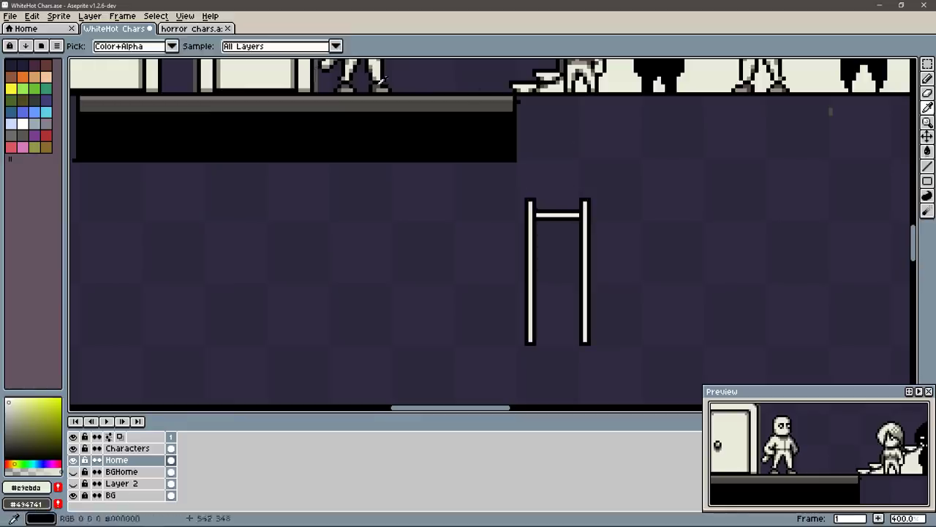
Step: Place grey pixels at both ends of the crossbar, swapping between black and grey
{"action": "left_click", "coordinate": [381, 79], "text": "alt"}
{"action": "key", "text": "b"}
{"action": "left_click", "coordinate": [576, 214], "text": "alt"}
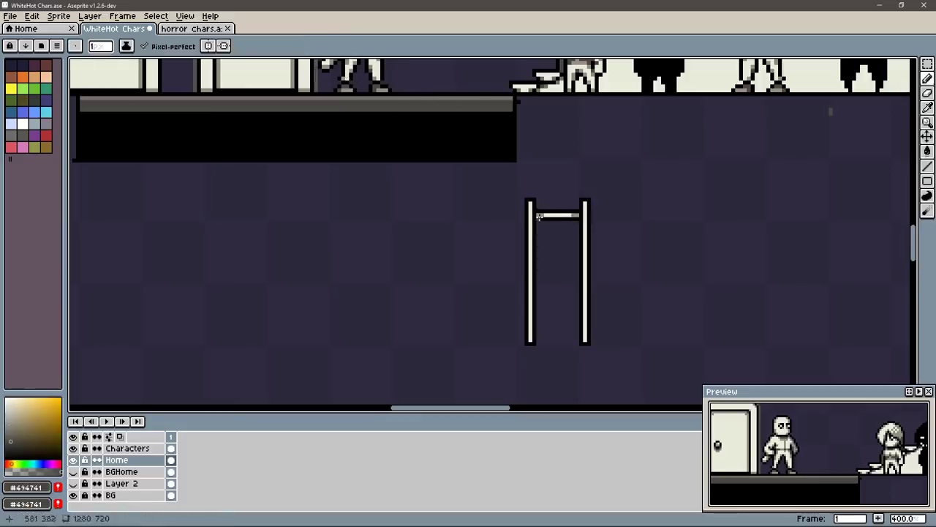
{"action": "left_click", "coordinate": [540, 216]}
{"action": "left_click", "coordinate": [582, 215], "text": "alt"}
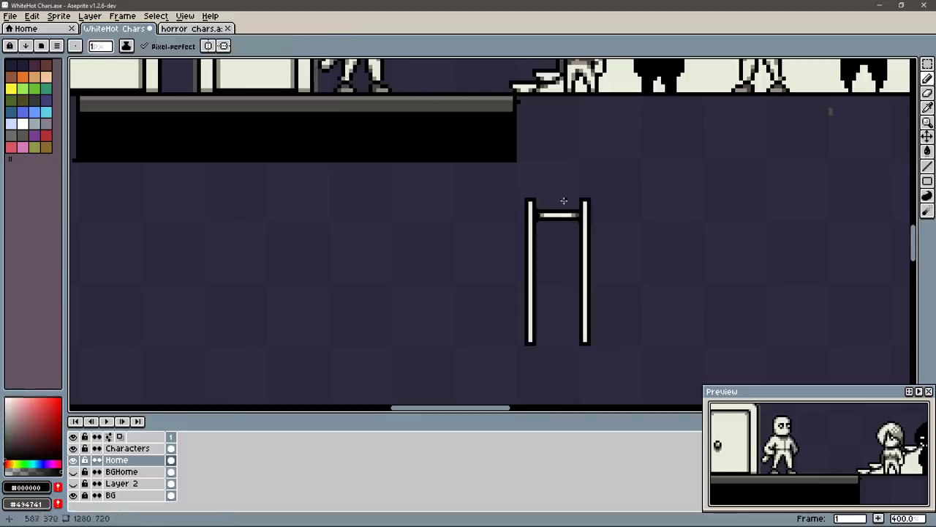
{"action": "left_click", "coordinate": [585, 215], "text": "alt"}
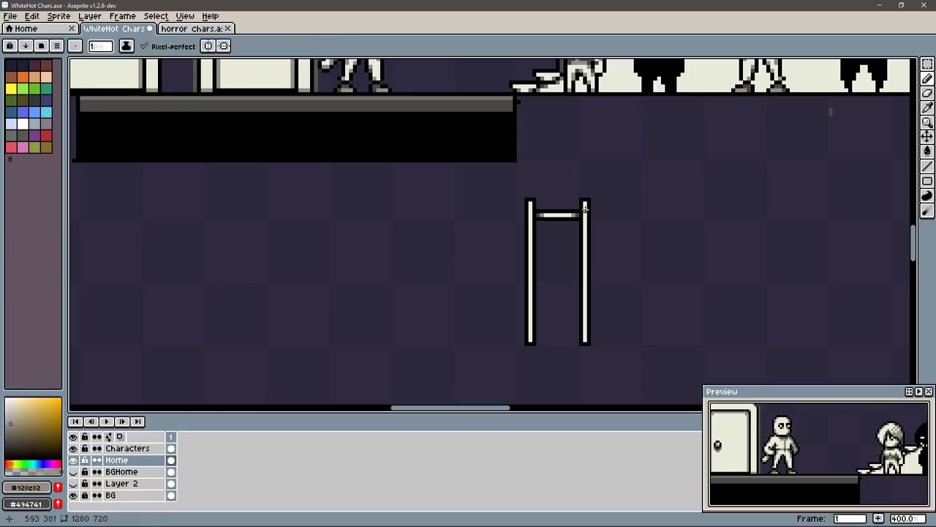
{"action": "scroll", "coordinate": [582, 209], "scroll_direction": "up", "scroll_amount": 3}
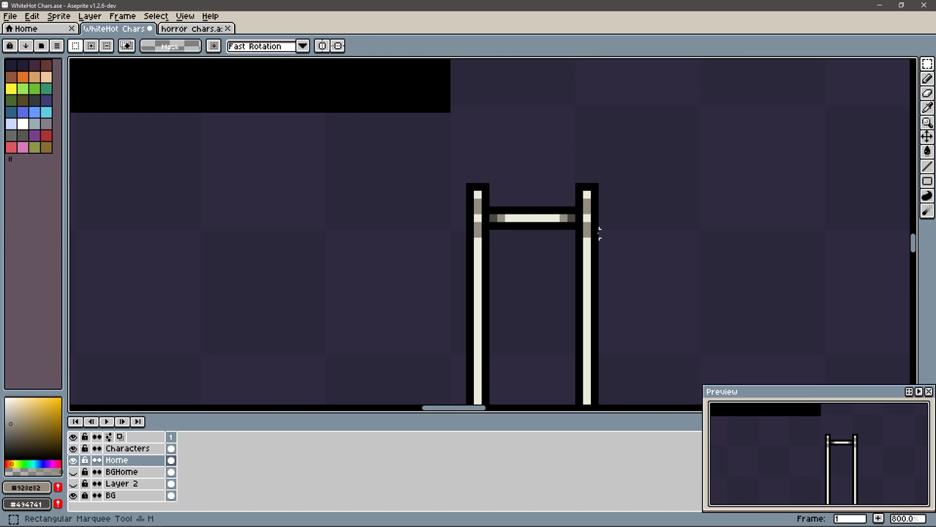
{"action": "scroll", "coordinate": [767, 226], "scroll_direction": "down", "scroll_amount": 1}
{"action": "scroll", "coordinate": [767, 226], "scroll_direction": "down", "scroll_amount": 3}
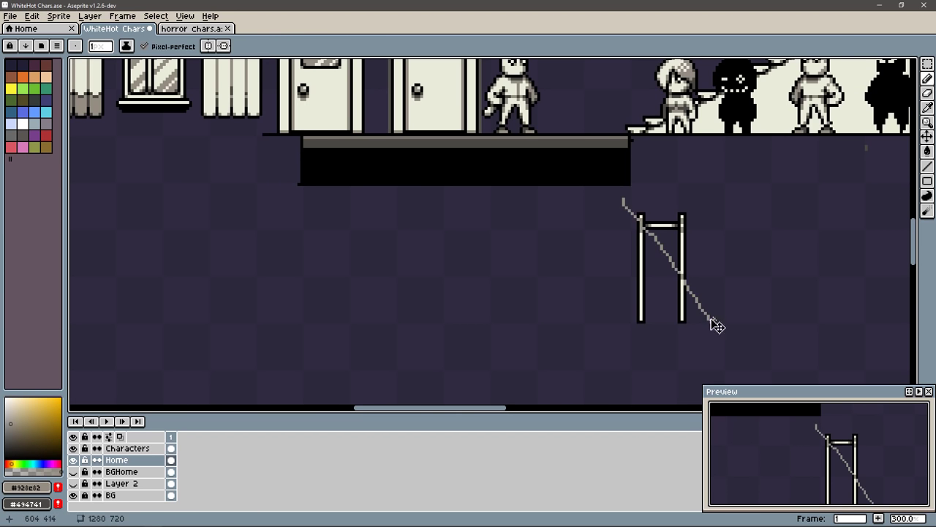
Step: Select the two-post frame and move it to the right
{"action": "key", "text": "m"}
{"action": "left_click_drag", "start_coordinate": [614, 191], "coordinate": [724, 319]}
{"action": "scroll", "coordinate": [468, 293], "scroll_direction": "down", "scroll_amount": 1}
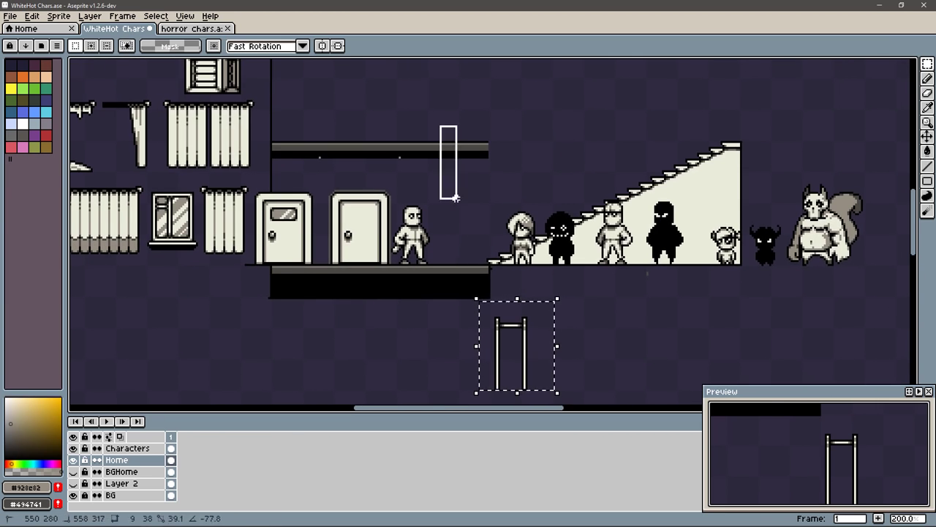
{"action": "mouse_move", "coordinate": [434, 64]}
{"action": "left_mouse_down"}
{"action": "mouse_move", "coordinate": [455, 218]}
{"action": "mouse_move", "coordinate": [536, 286]}
{"action": "left_mouse_up"}
{"action": "scroll", "coordinate": [537, 287], "scroll_direction": "up", "scroll_amount": 1}
{"action": "left_click_drag", "start_coordinate": [424, 146], "coordinate": [494, 288]}
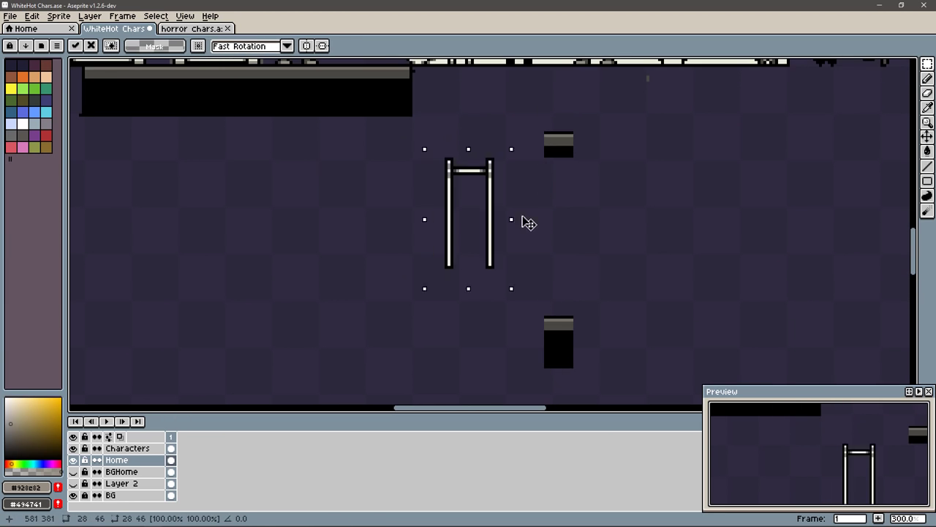
{"action": "left_click_drag", "start_coordinate": [495, 222], "coordinate": [541, 204]}
{"action": "scroll", "coordinate": [543, 219], "scroll_direction": "up", "scroll_amount": 1}
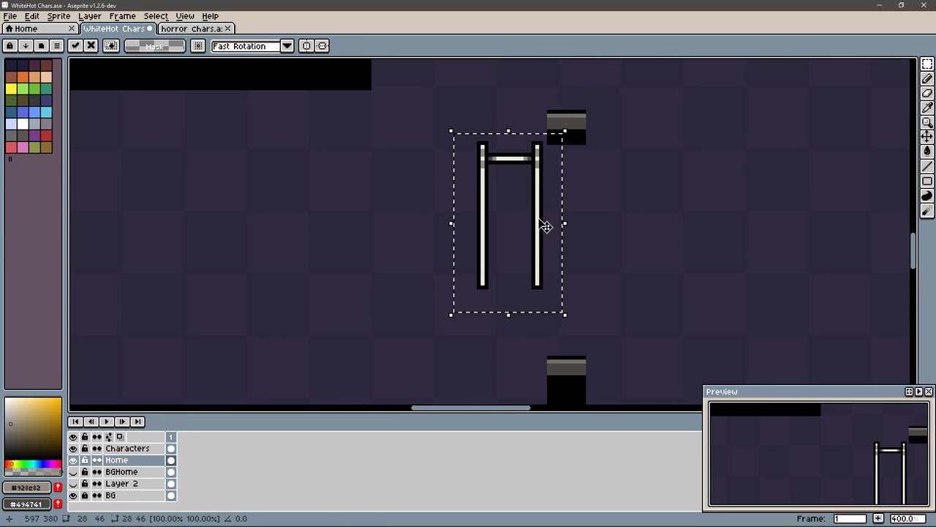
{"action": "left_click", "coordinate": [429, 146]}
{"action": "scroll", "coordinate": [479, 88], "scroll_direction": "up", "scroll_amount": 2}
Step: Copy the rung down the posts to make six evenly spaced rungs
{"action": "mouse_move", "coordinate": [453, 73]}
{"action": "left_mouse_down"}
{"action": "mouse_move", "coordinate": [563, 110]}
{"action": "mouse_move", "coordinate": [550, 129]}
{"action": "mouse_move", "coordinate": [552, 271]}
{"action": "left_mouse_up"}
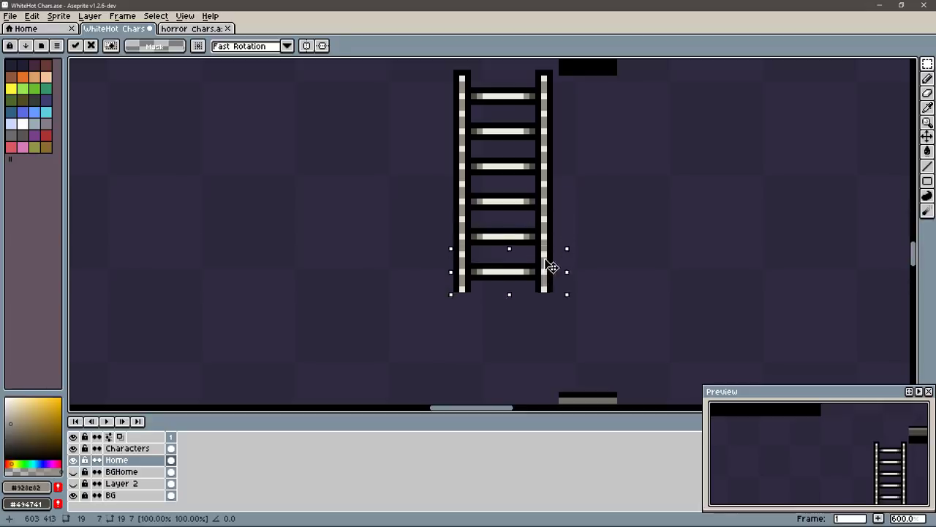
{"action": "key", "text": "ctrl+z"}
{"action": "key", "text": "ctrl+z"}
{"action": "key", "text": "ctrl+y"}
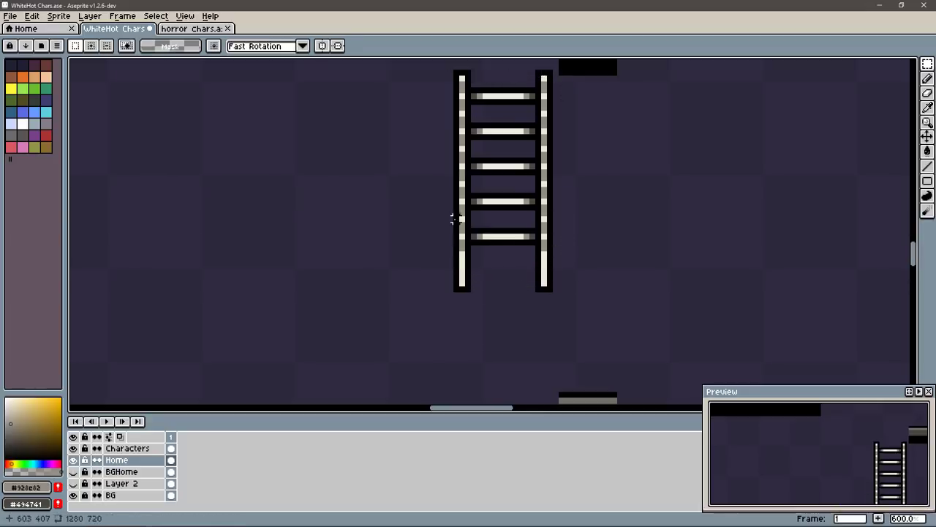
{"action": "mouse_move", "coordinate": [456, 213]}
{"action": "left_mouse_down"}
{"action": "mouse_move", "coordinate": [555, 259]}
{"action": "mouse_move", "coordinate": [553, 287]}
{"action": "left_mouse_up"}
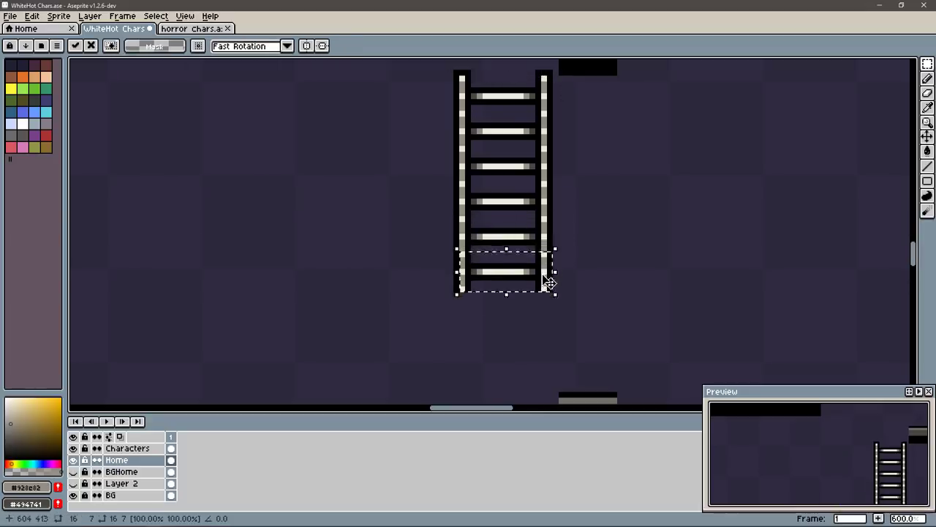
{"action": "key", "text": "ctrl+d"}
Step: Extend the left rail's black outline downward and pick the dark grey colour
{"action": "key", "text": "b"}
{"action": "left_click", "coordinate": [459, 294], "text": "alt"}
{"action": "left_click_drag", "start_coordinate": [457, 294], "coordinate": [468, 294]}
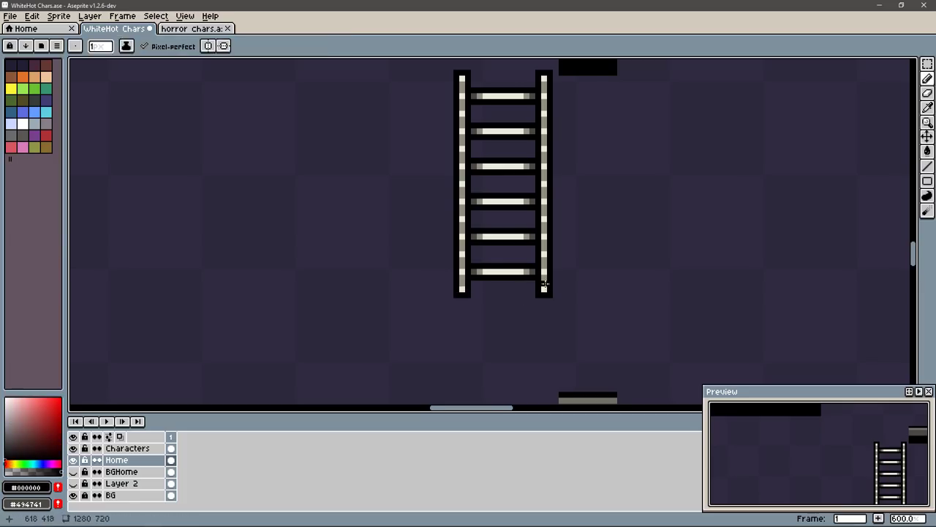
{"action": "scroll", "coordinate": [544, 283], "scroll_direction": "down", "scroll_amount": 2}
{"action": "scroll", "coordinate": [519, 267], "scroll_direction": "up", "scroll_amount": 2}
{"action": "scroll", "coordinate": [440, 333], "scroll_direction": "up", "scroll_amount": 1}
{"action": "left_click", "coordinate": [440, 333], "text": "alt"}
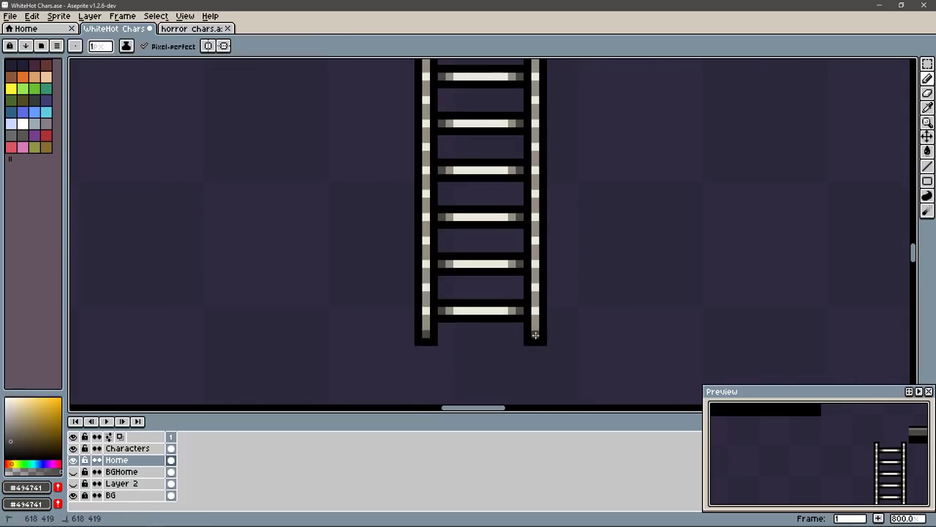
{"action": "scroll", "coordinate": [534, 334], "scroll_direction": "down", "scroll_amount": 1}
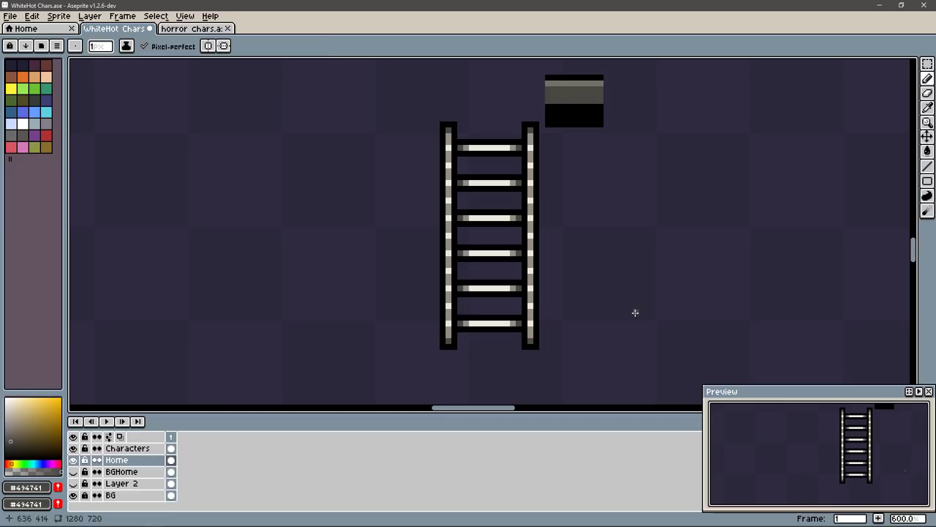
Step: Draw straight bright lines down the left and right rails
{"action": "left_click", "coordinate": [447, 324], "text": "alt"}
{"action": "left_click", "coordinate": [454, 150], "text": "shift"}
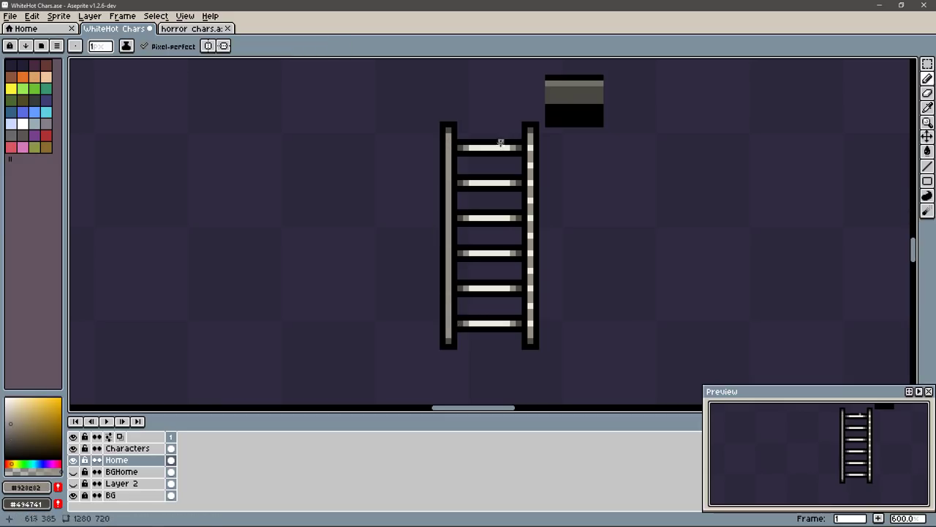
{"action": "key", "text": "alt"}
{"action": "left_click", "coordinate": [530, 148], "text": "shift"}
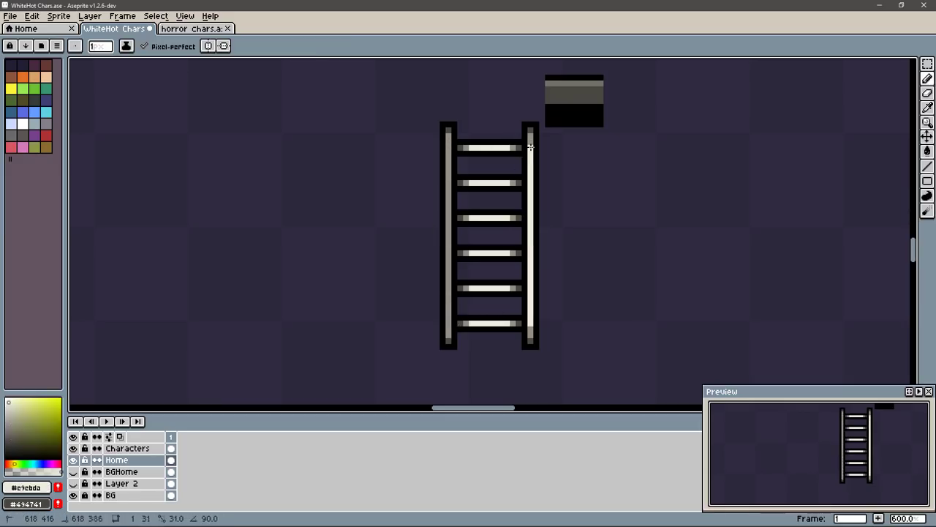
{"action": "key", "text": "ctrl+z"}
{"action": "key", "text": "ctrl+y"}
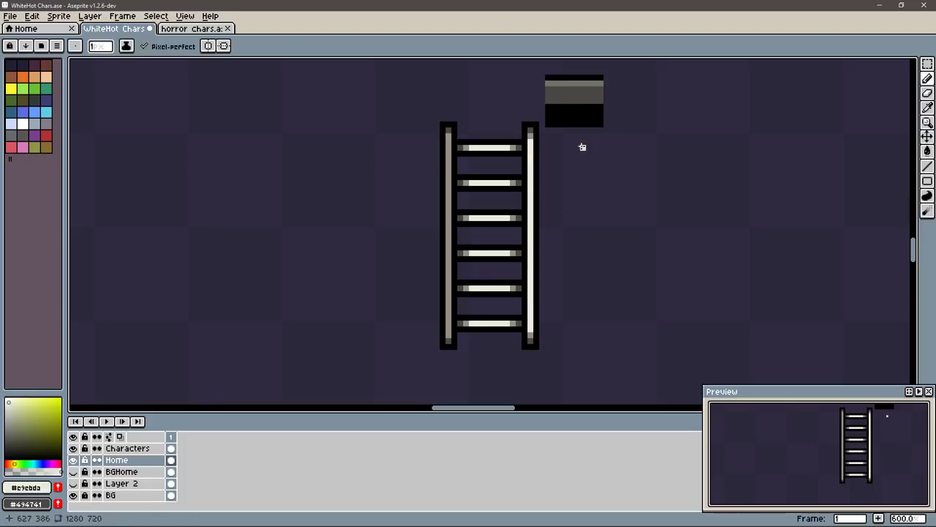
{"action": "left_click", "coordinate": [449, 330]}
{"action": "left_click", "coordinate": [449, 142], "text": "shift"}
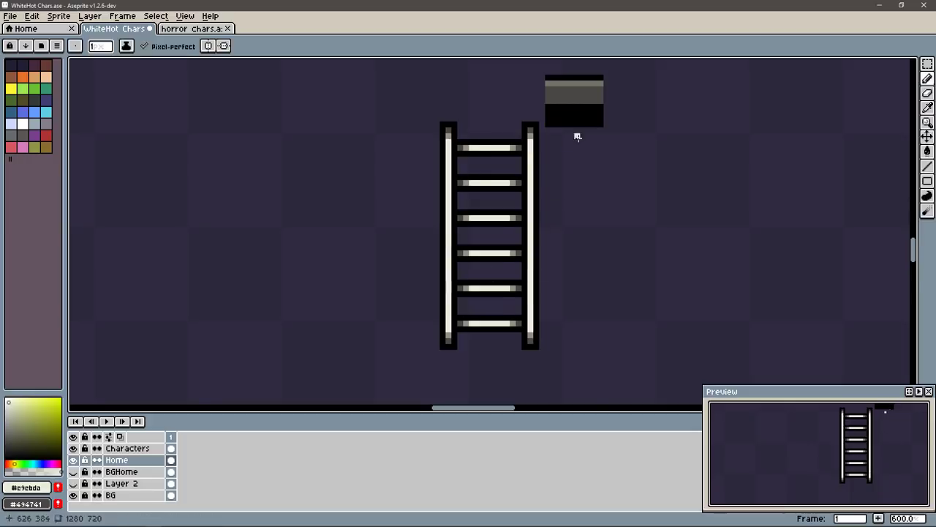
Step: Copy the ladder's lower section downward to add extra rungs and longer rails
{"action": "scroll", "coordinate": [577, 136], "scroll_direction": "down", "scroll_amount": 3}
{"action": "key", "text": "m"}
{"action": "left_click_drag", "start_coordinate": [514, 126], "coordinate": [550, 273]}
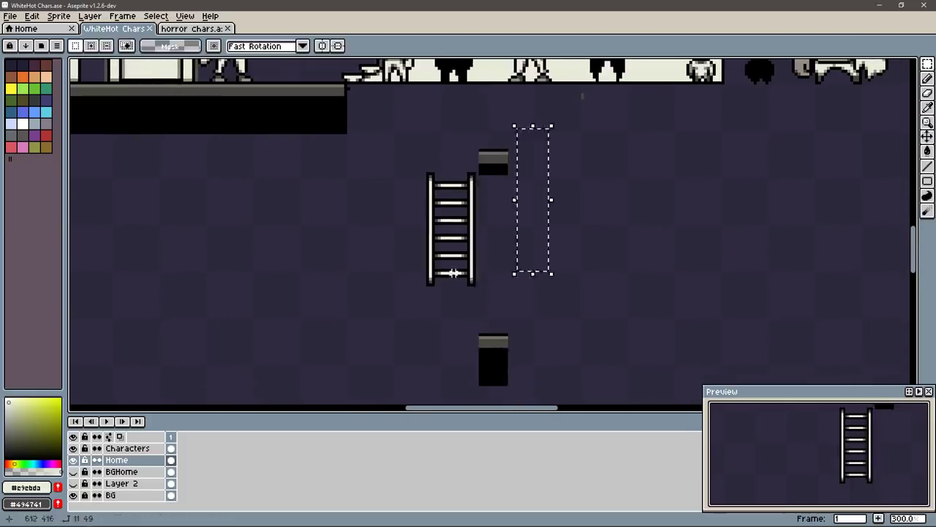
{"action": "scroll", "coordinate": [453, 272], "scroll_direction": "up", "scroll_amount": 1}
{"action": "left_click_drag", "start_coordinate": [399, 310], "coordinate": [516, 238]}
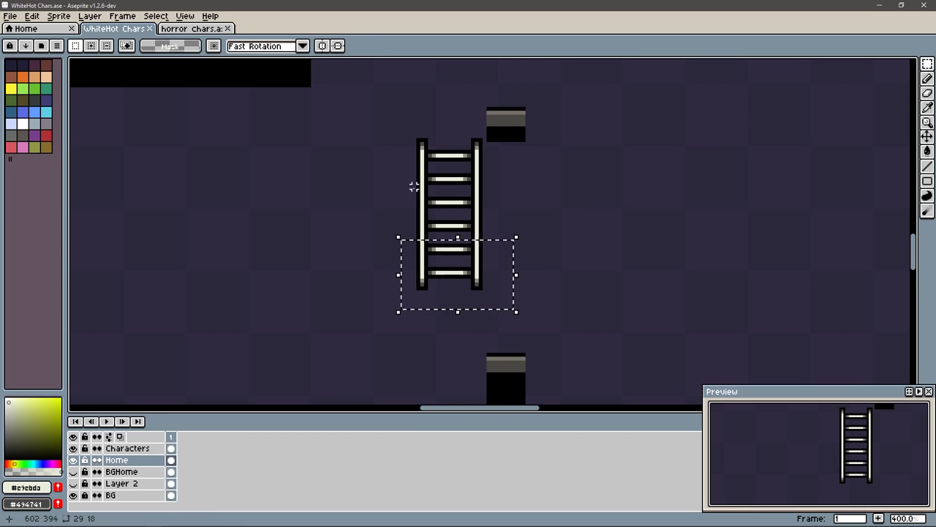
{"action": "left_click_drag", "start_coordinate": [368, 213], "coordinate": [519, 334]}
{"action": "left_click_drag", "start_coordinate": [481, 246], "coordinate": [488, 311]}
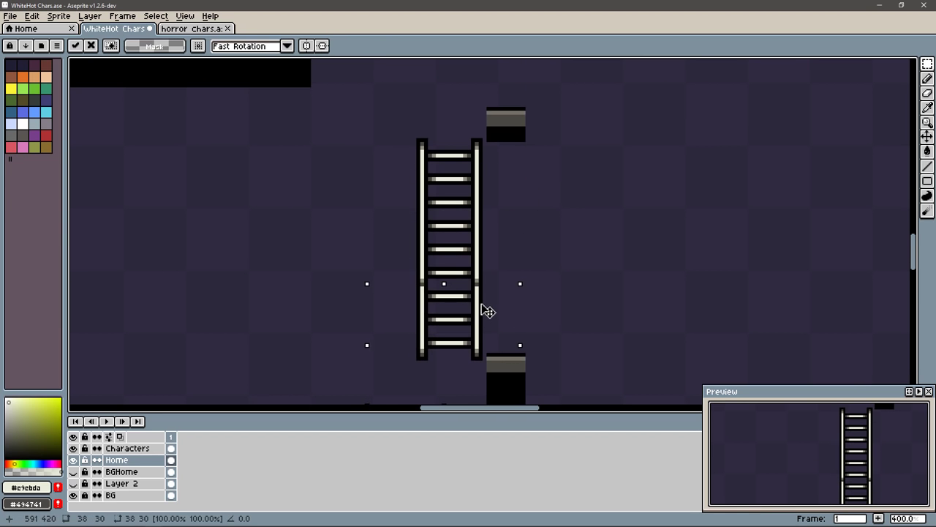
{"action": "key", "text": "Return"}
{"action": "key", "text": "ctrl+d"}
Step: Sample black from the ladder outline, undo a stray stroke, and zoom out to the whole tileset
{"action": "key", "text": "b"}
{"action": "key", "text": "i"}
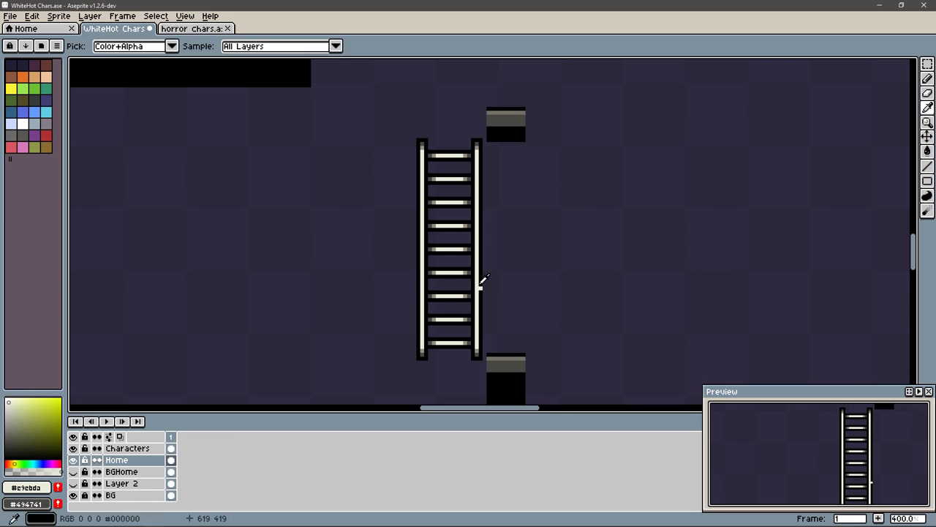
{"action": "left_click", "coordinate": [481, 282]}
{"action": "key", "text": "b"}
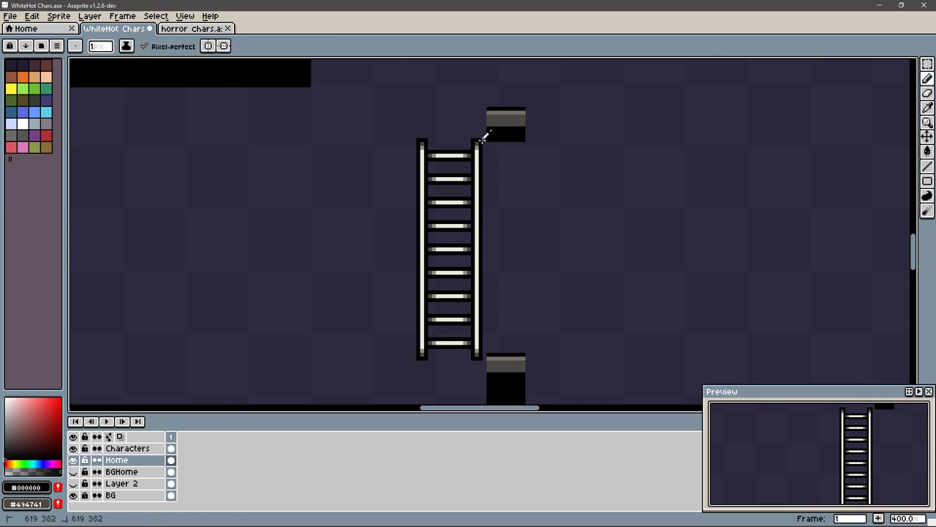
{"action": "mouse_move", "coordinate": [564, 105]}
{"action": "left_mouse_down"}
{"action": "mouse_move", "coordinate": [512, 219]}
{"action": "mouse_move", "coordinate": [485, 376]}
{"action": "mouse_move", "coordinate": [498, 380]}
{"action": "left_mouse_up"}
{"action": "key", "text": "ctrl+z"}
{"action": "key", "text": "m"}
{"action": "key", "text": "1"}
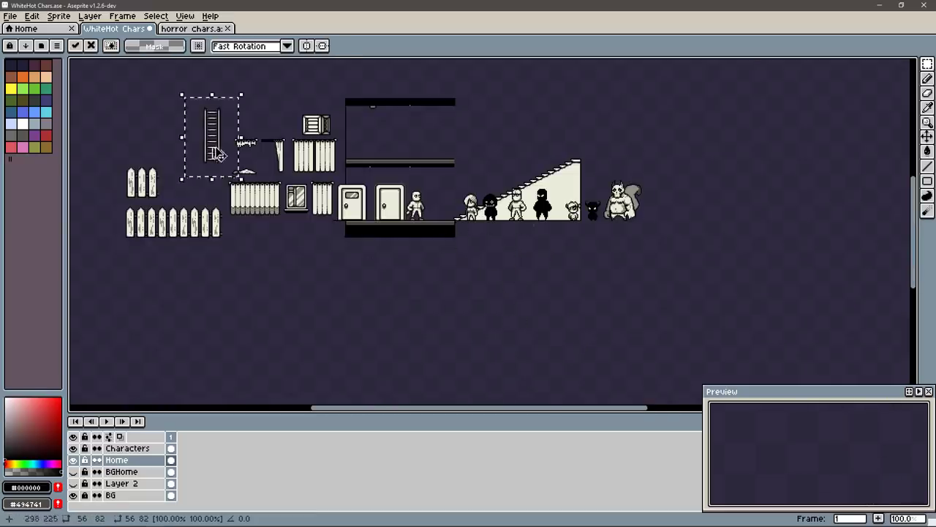